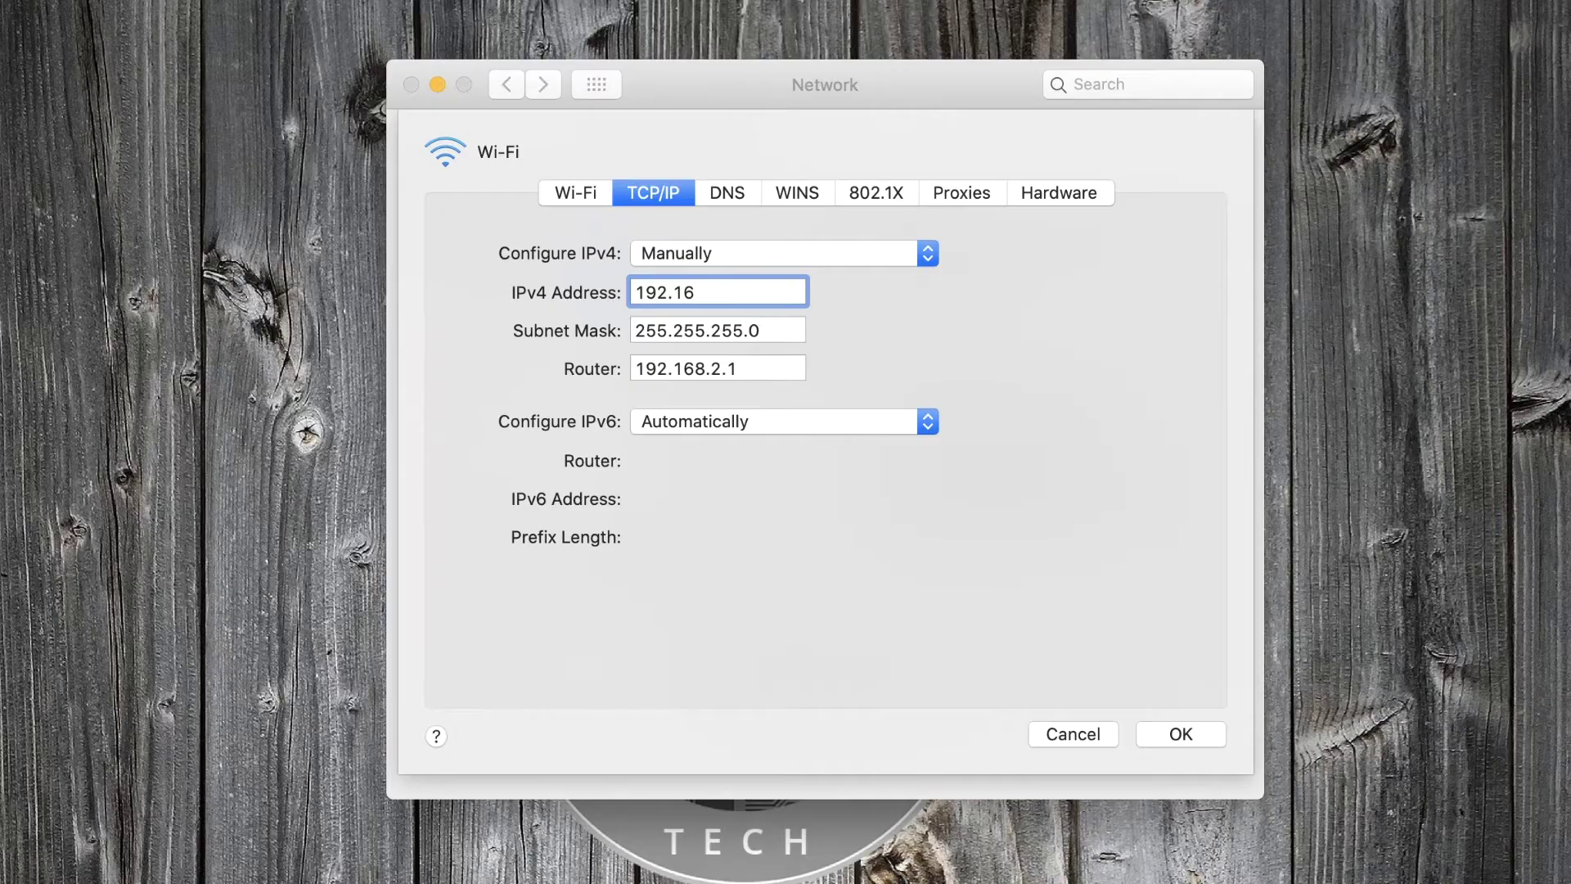
# Finish the Wi-Fi static address as 192.168.5.200, clear the router field, and apply
pyautogui.write('8.5.200')
pyautogui.press('Tab')
pyautogui.press('Tab')
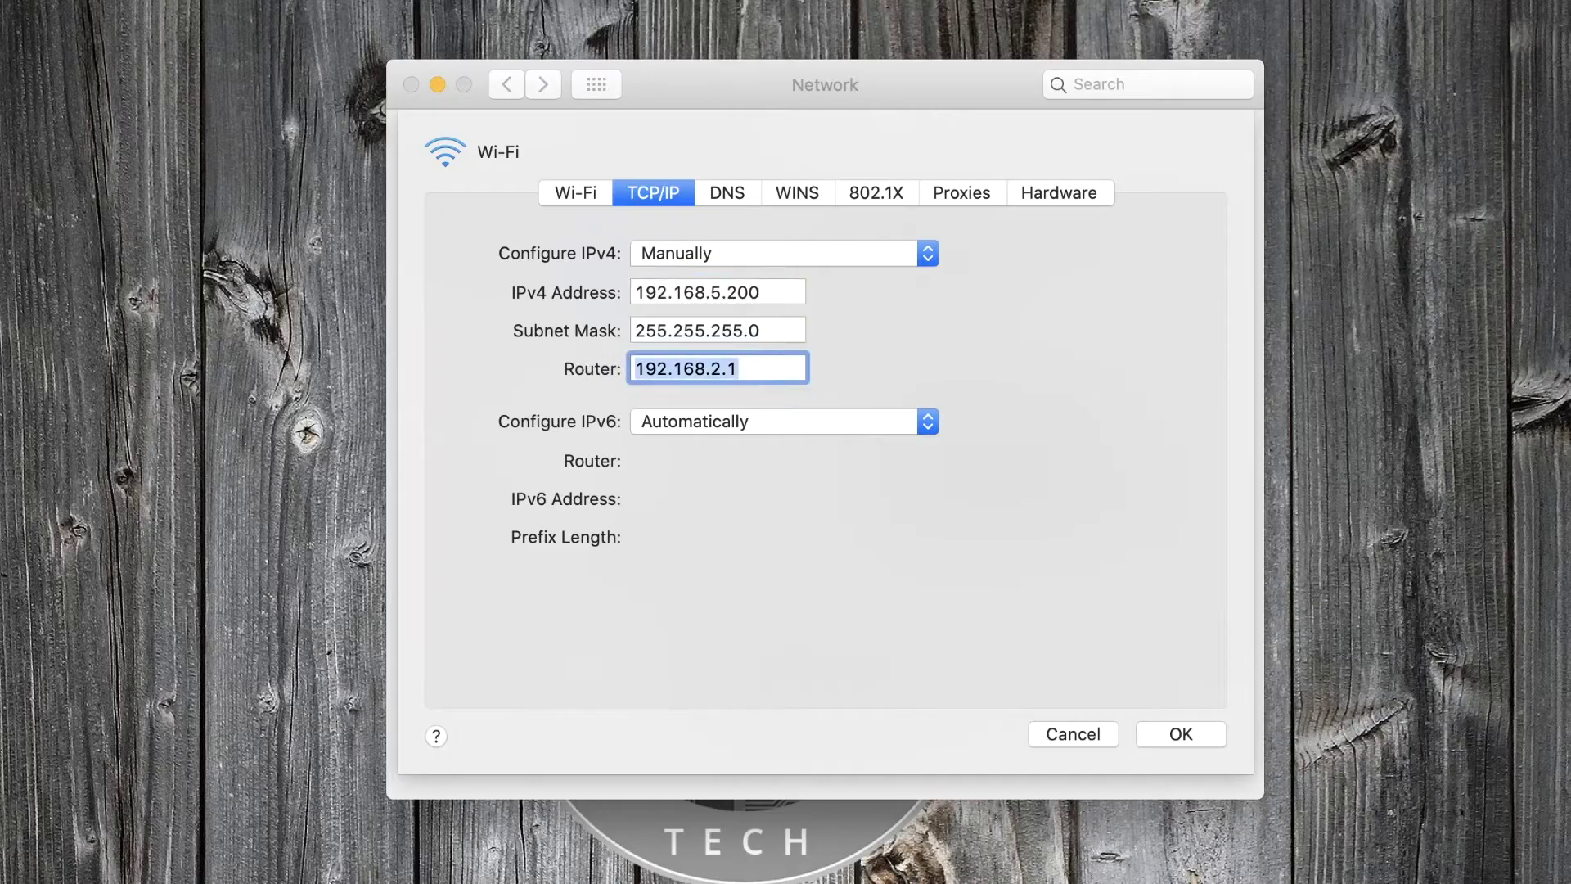
pyautogui.press('BackSpace')
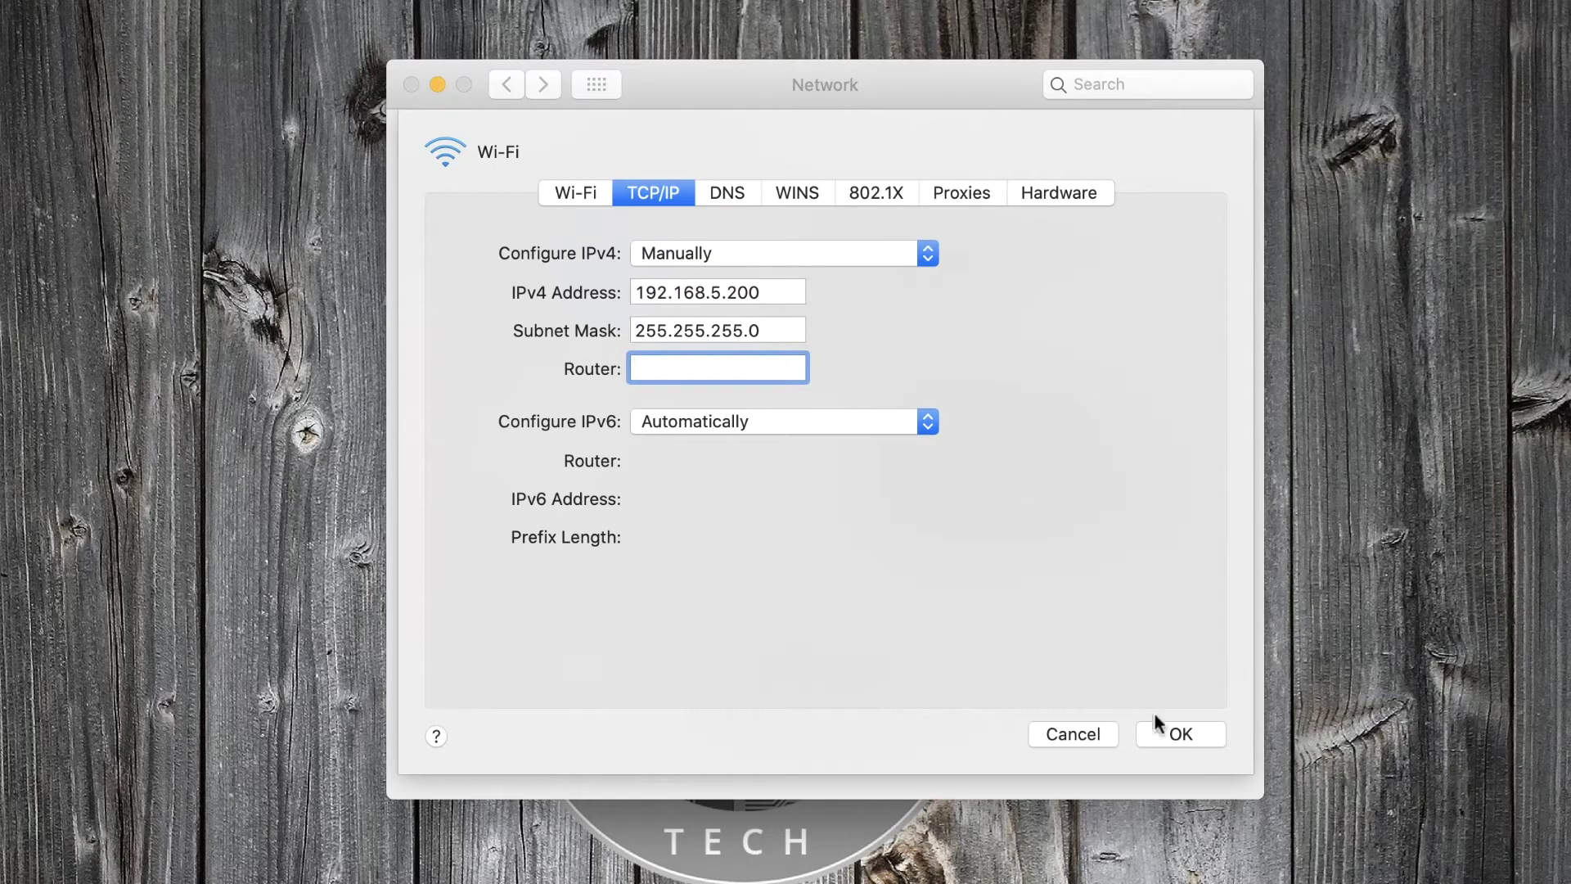
pyautogui.click(1179, 733)
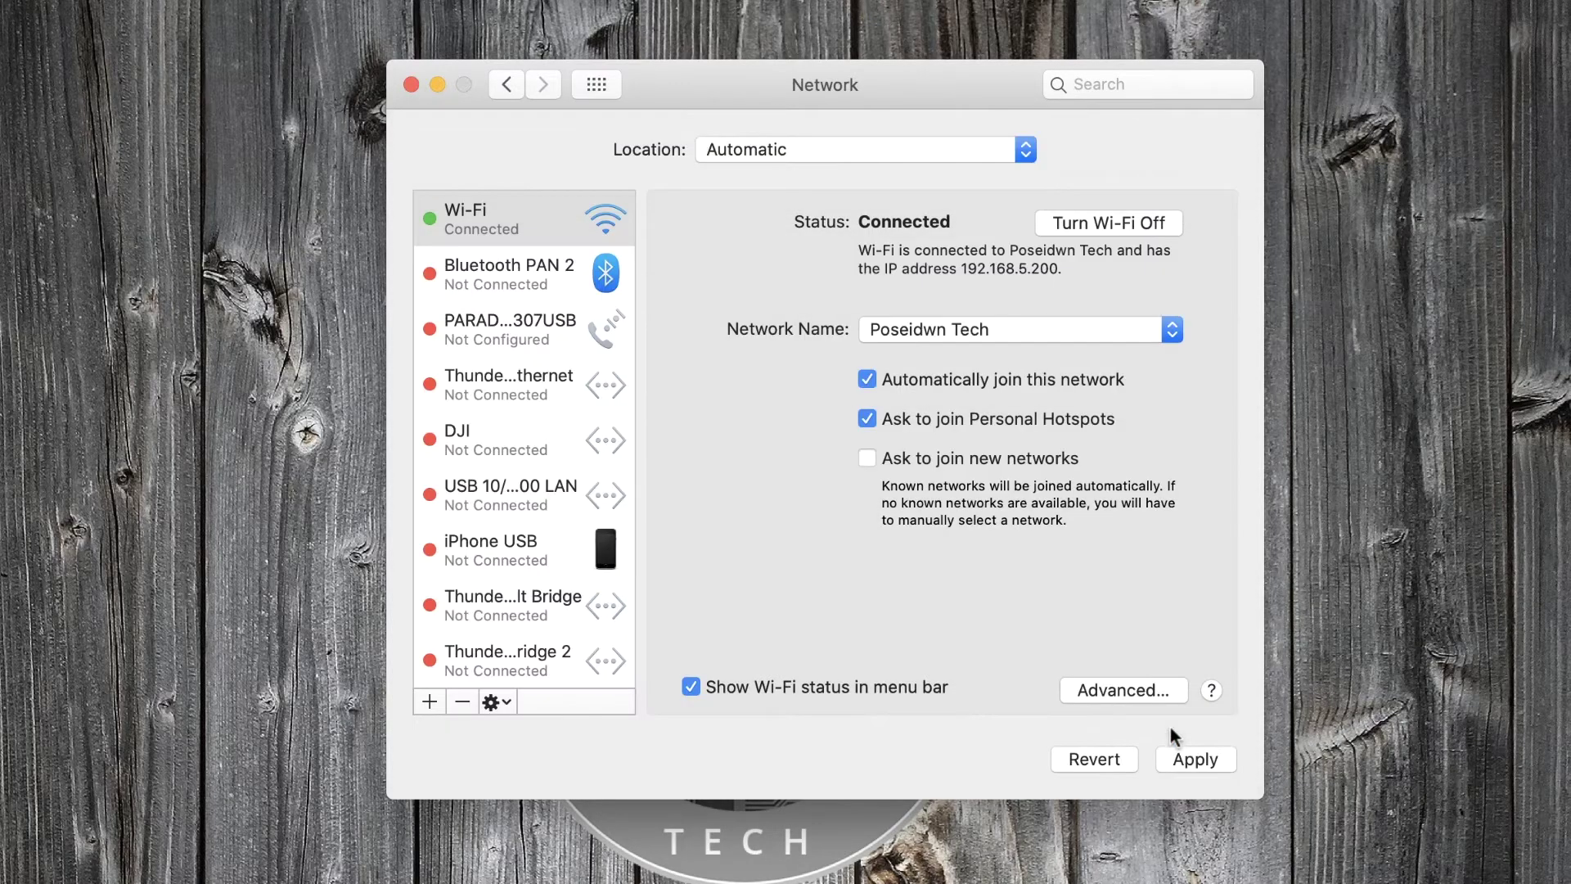
pyautogui.click(1177, 753)
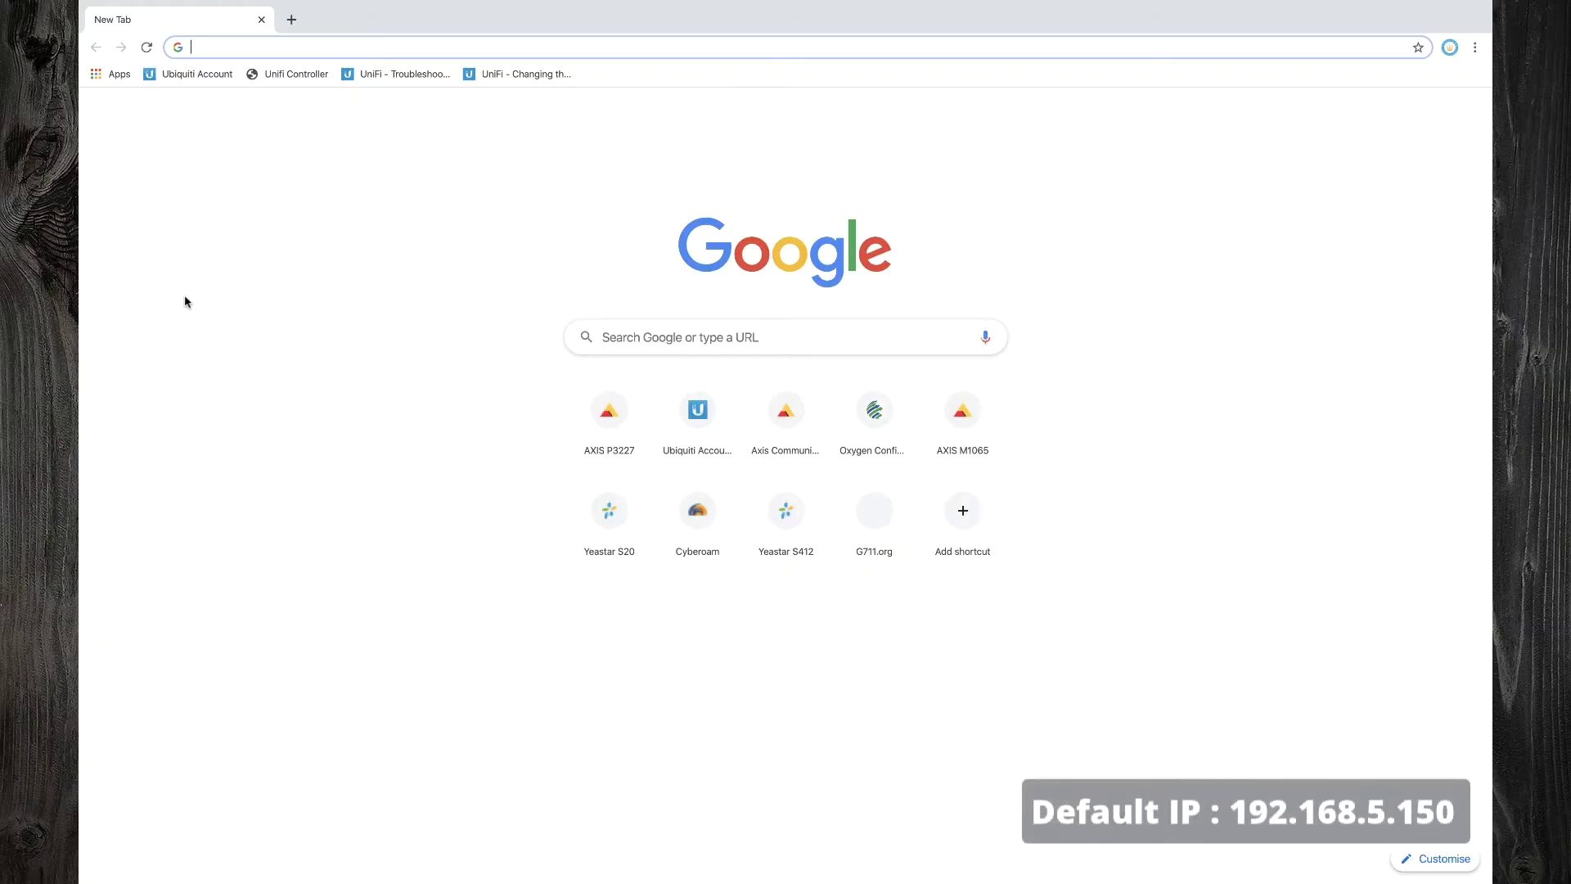
# Load 192.168.5.150:8088 in Chrome and log in with the admin username and password
pyautogui.write('192.168.5')
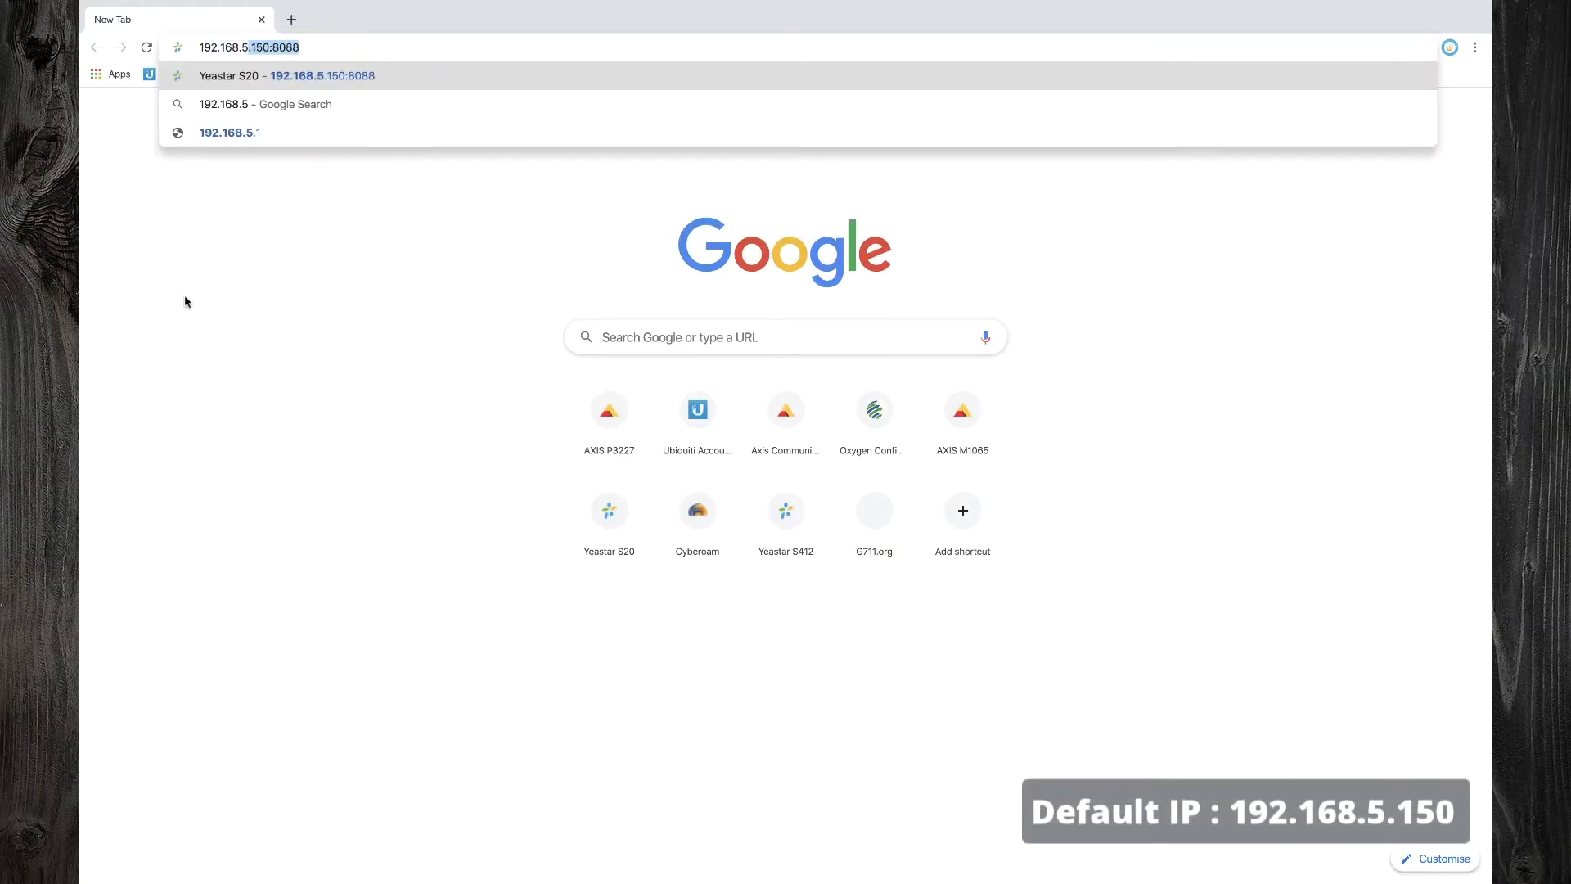
pyautogui.write('.150:8088')
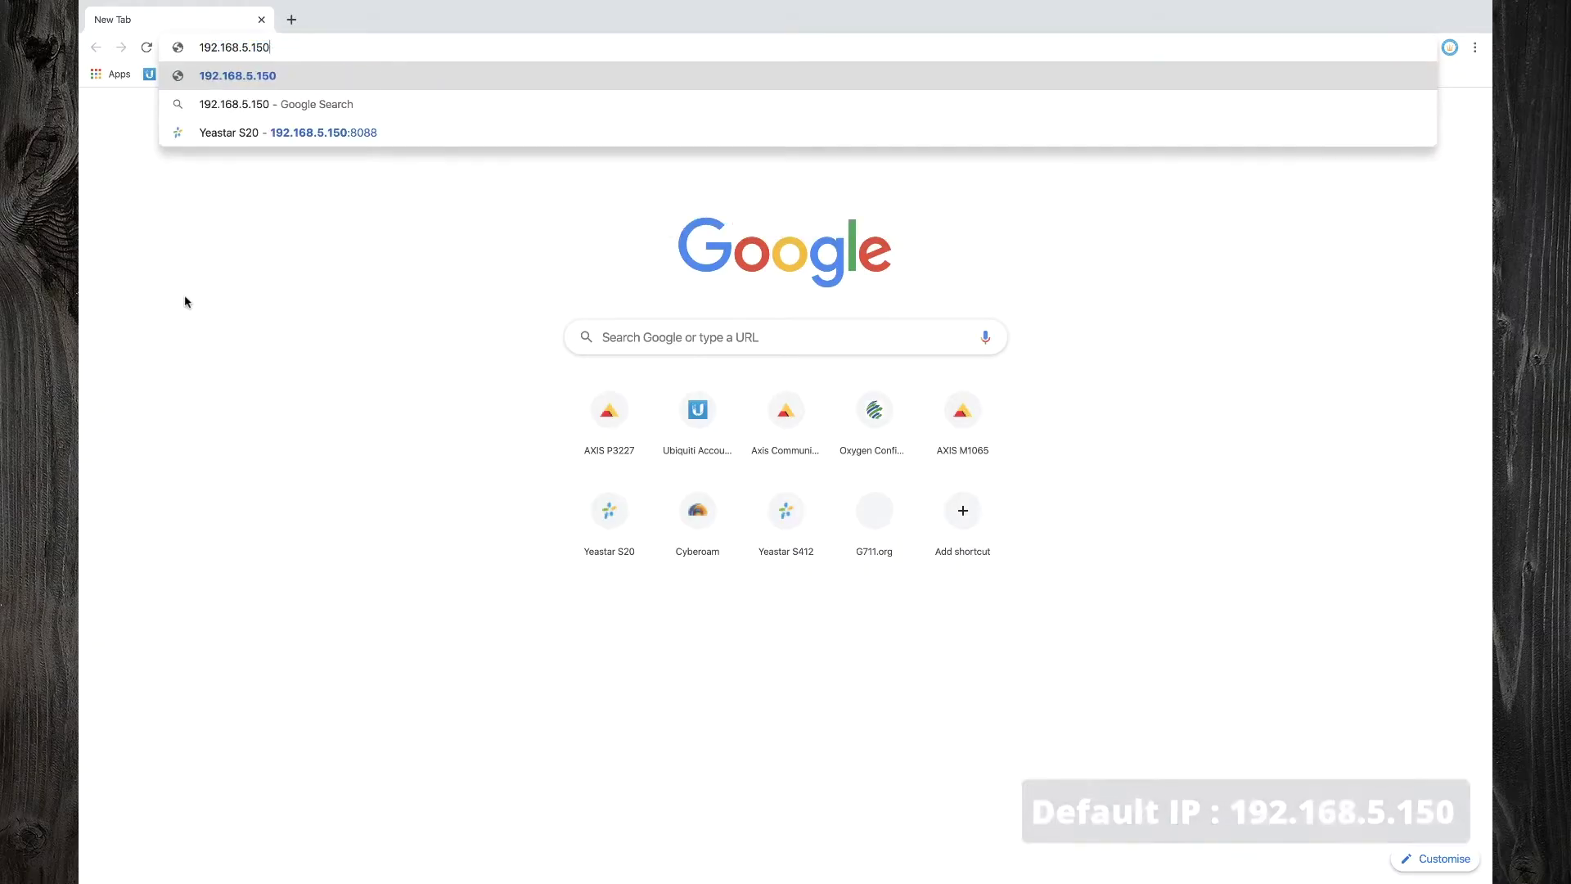
pyautogui.press('Return')
pyautogui.write('admin')
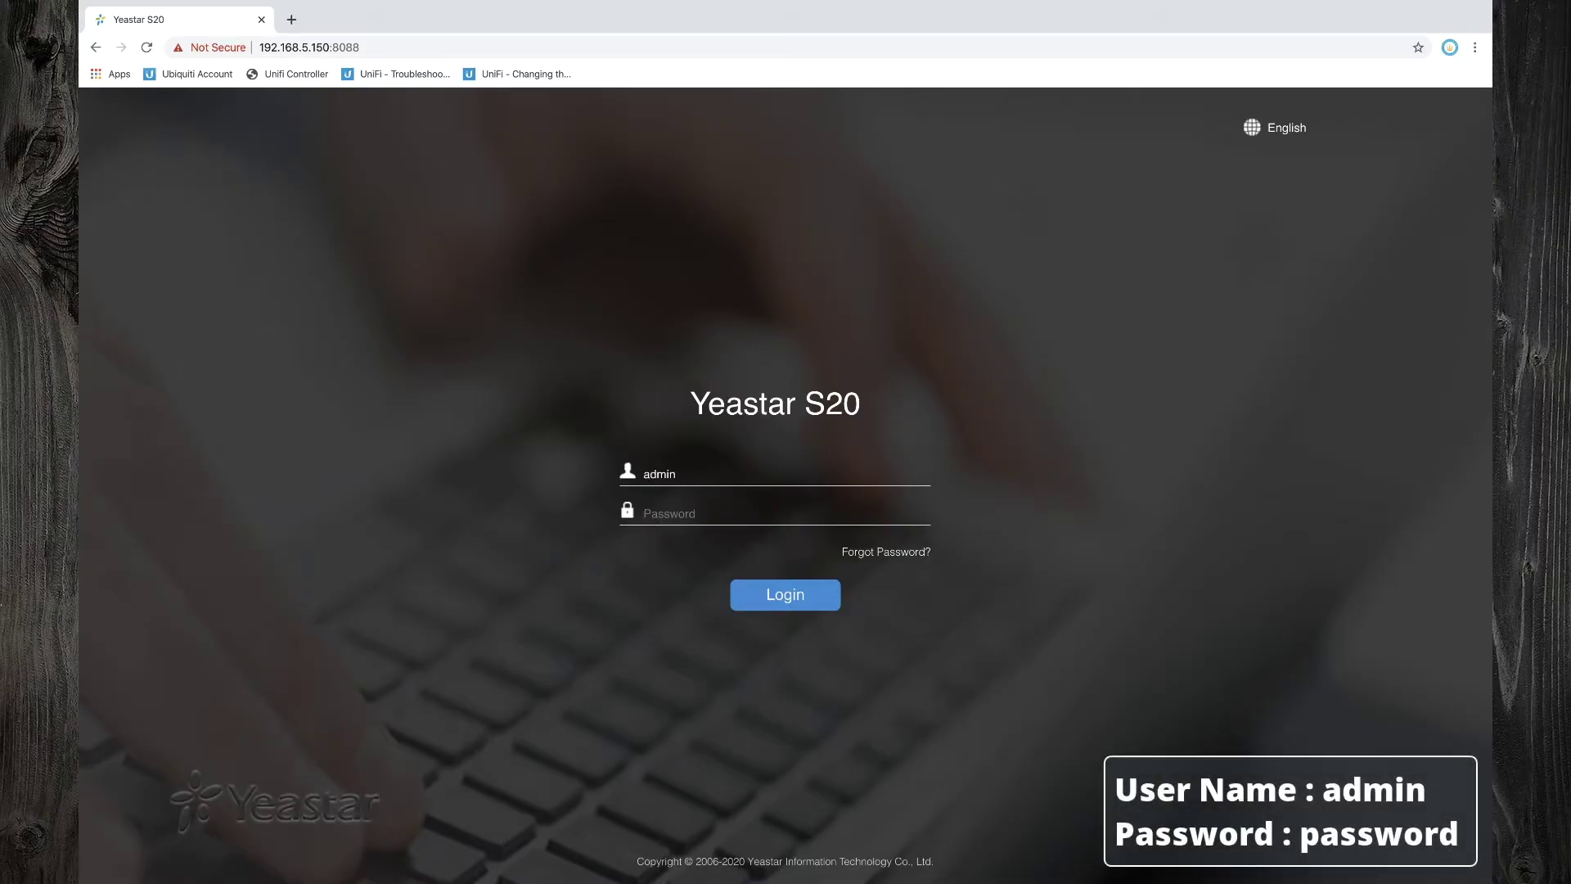
pyautogui.press('Tab')
pyautogui.write('password')
pyautogui.click(806, 604)
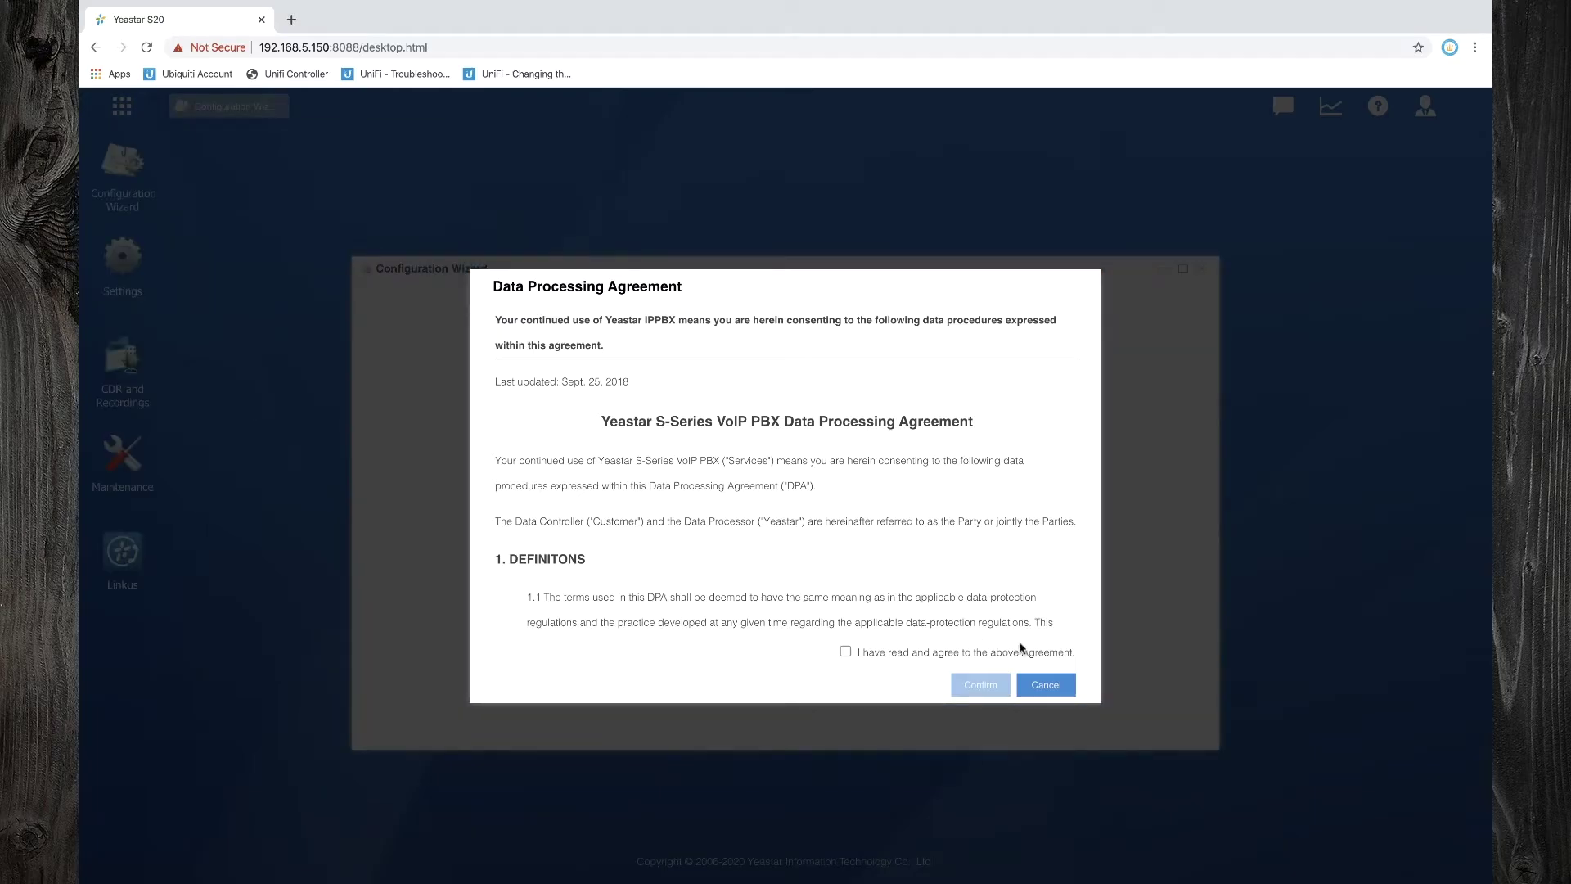
# Agree to and confirm the data processing agreement, skip the wizard, and open Settings
pyautogui.click(846, 653)
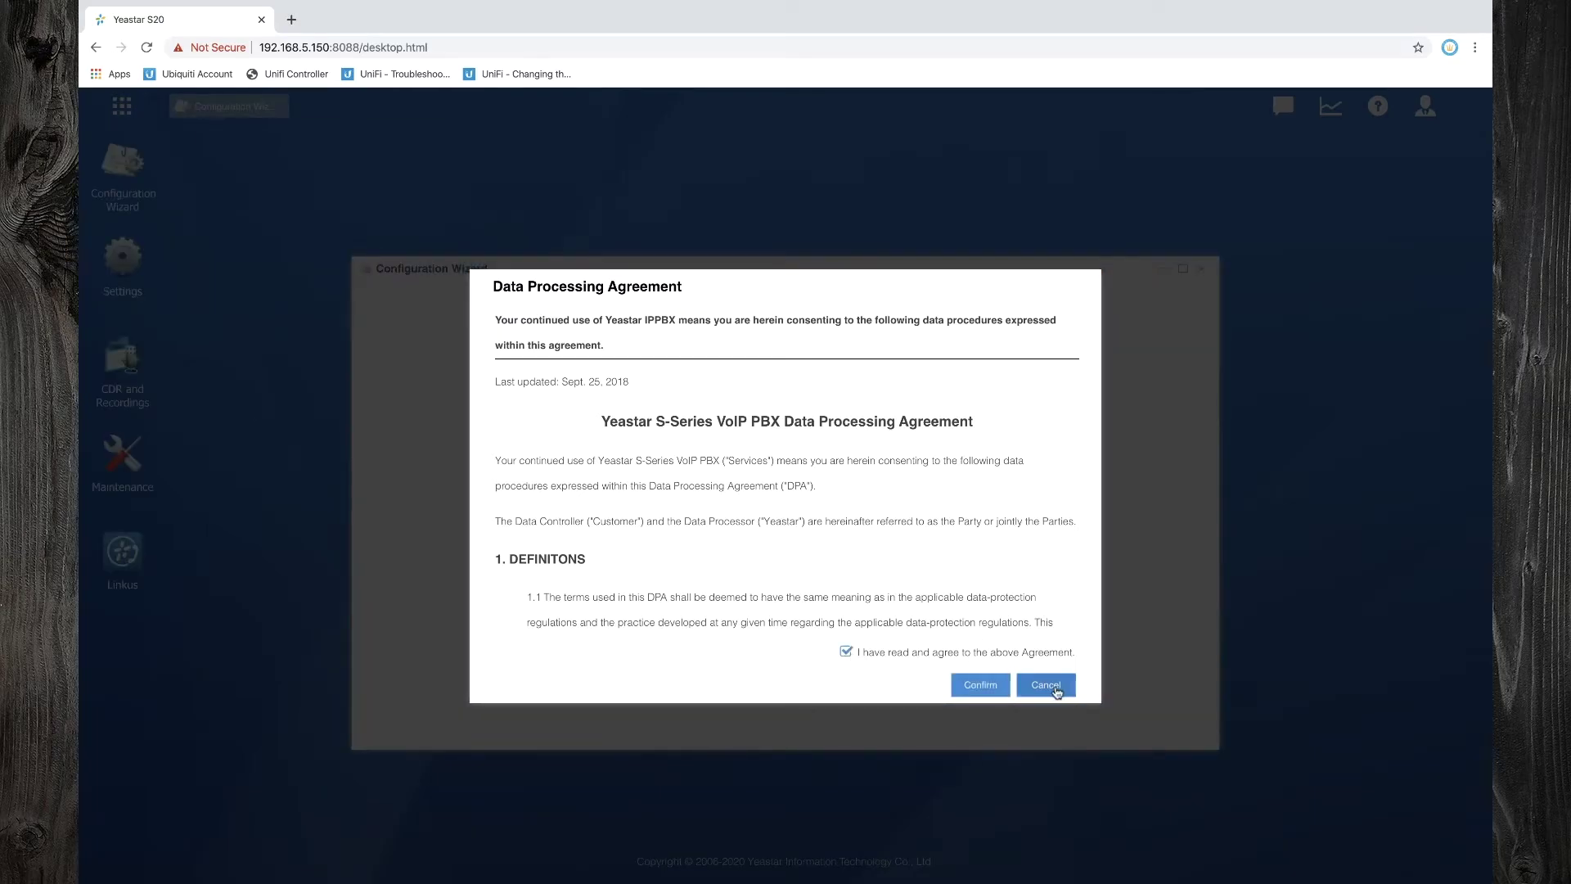
pyautogui.click(994, 685)
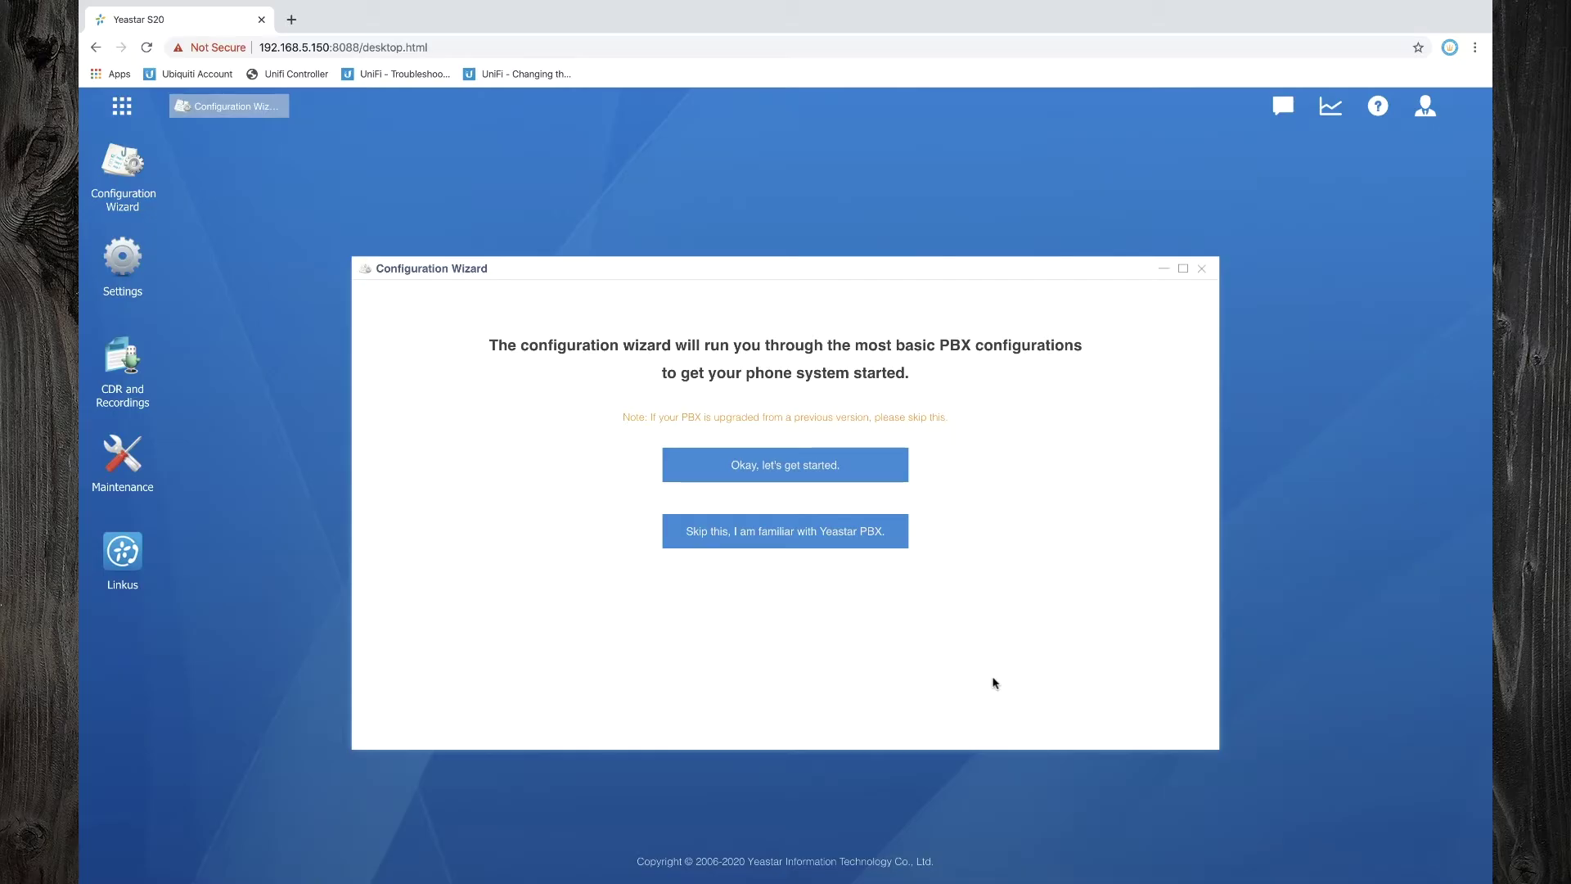
pyautogui.click(855, 540)
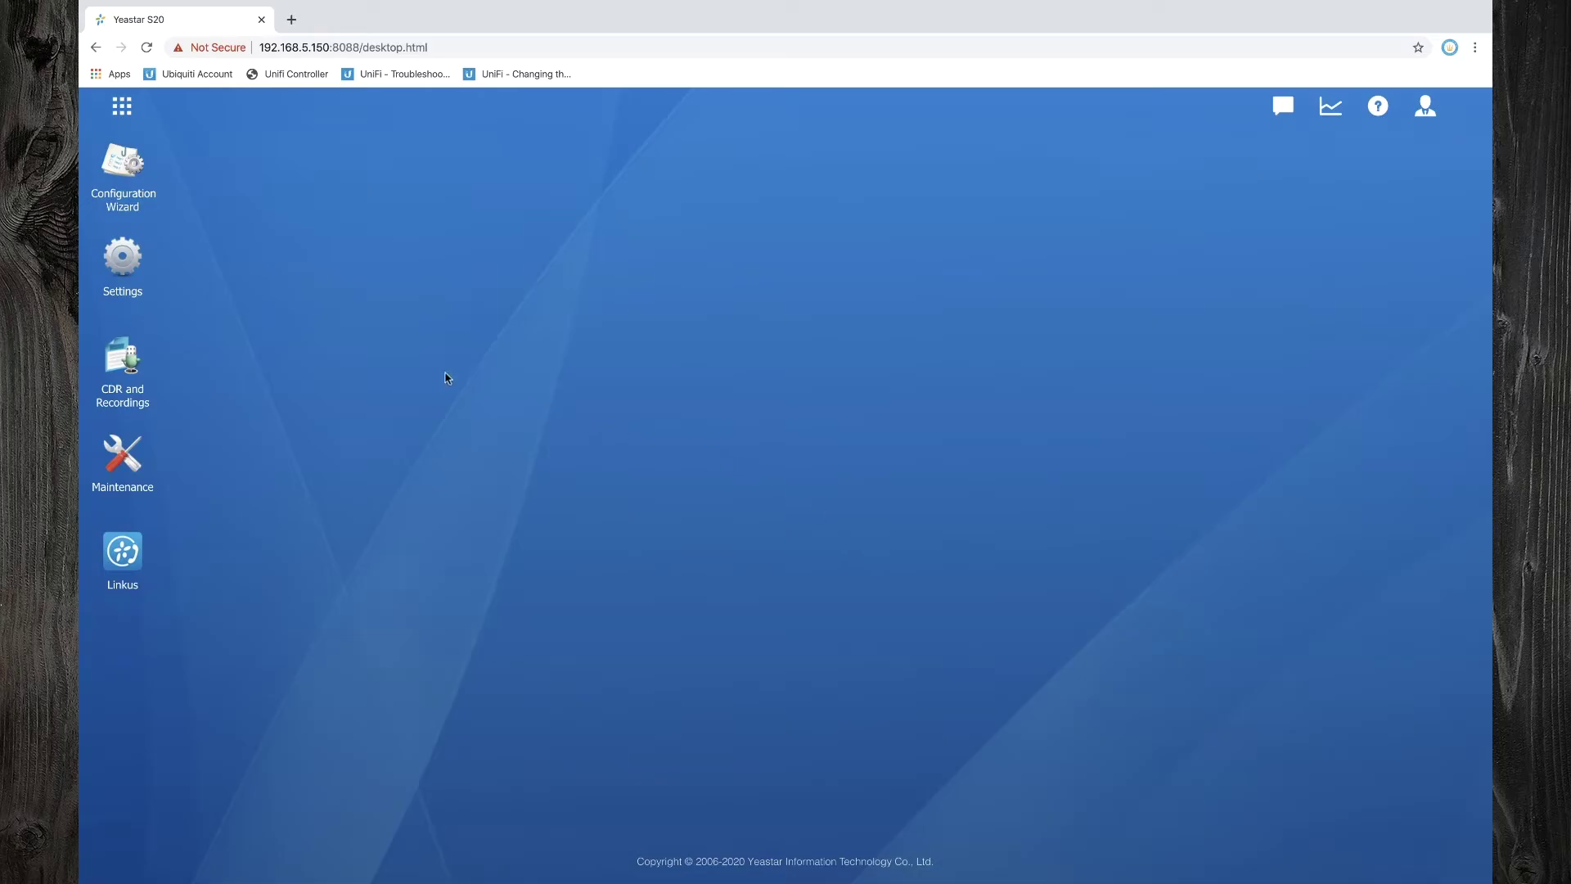
pyautogui.click(162, 286)
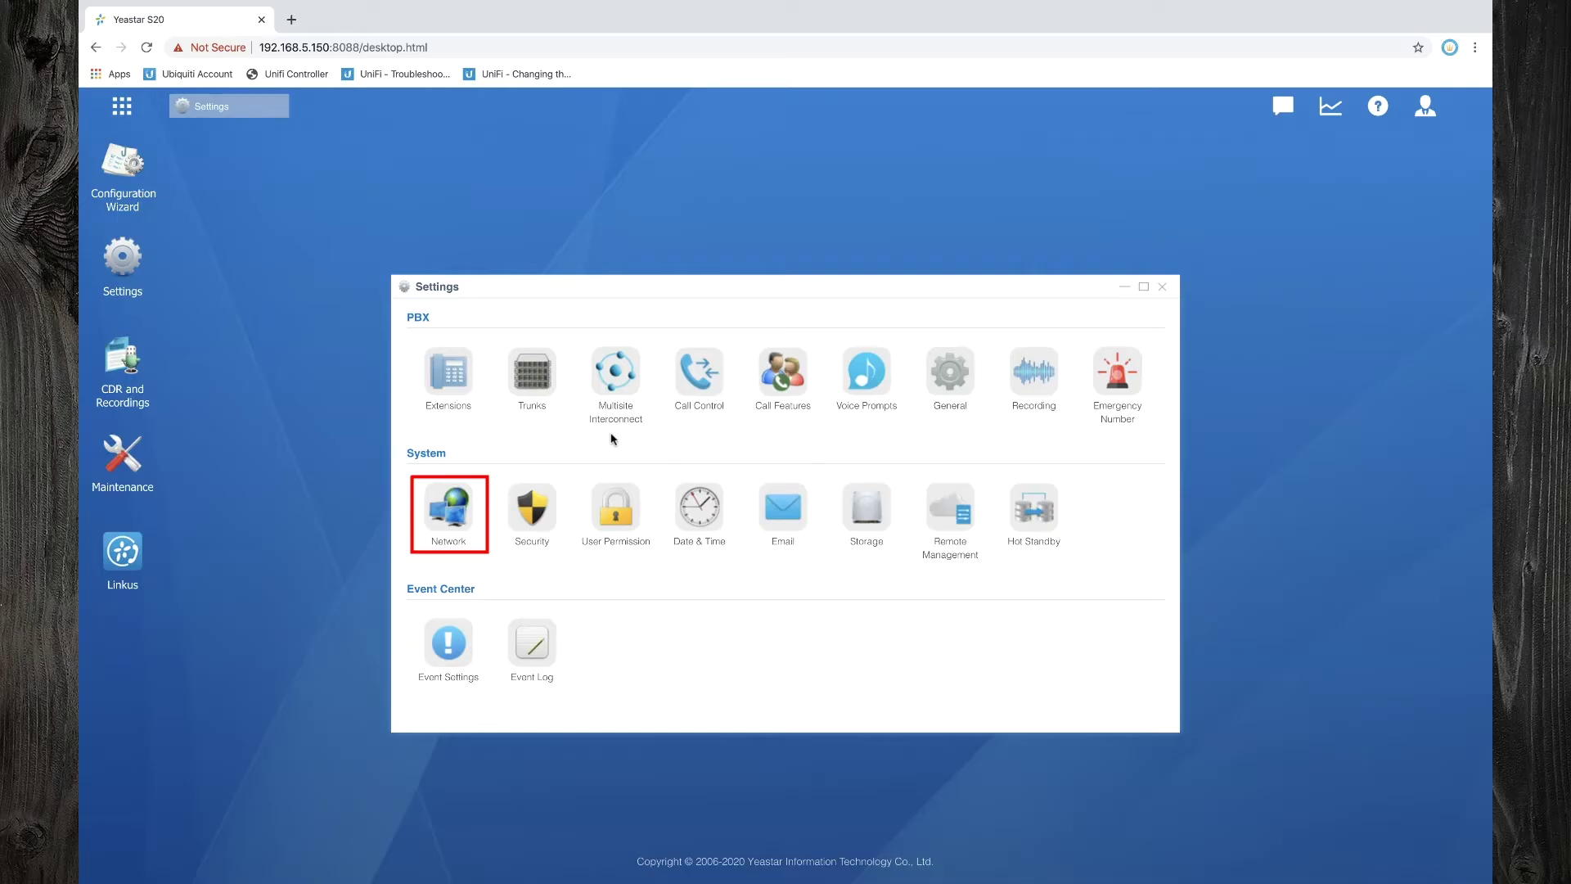
# In Network Basic Settings, switch the network mode to Bridge
pyautogui.click(450, 516)
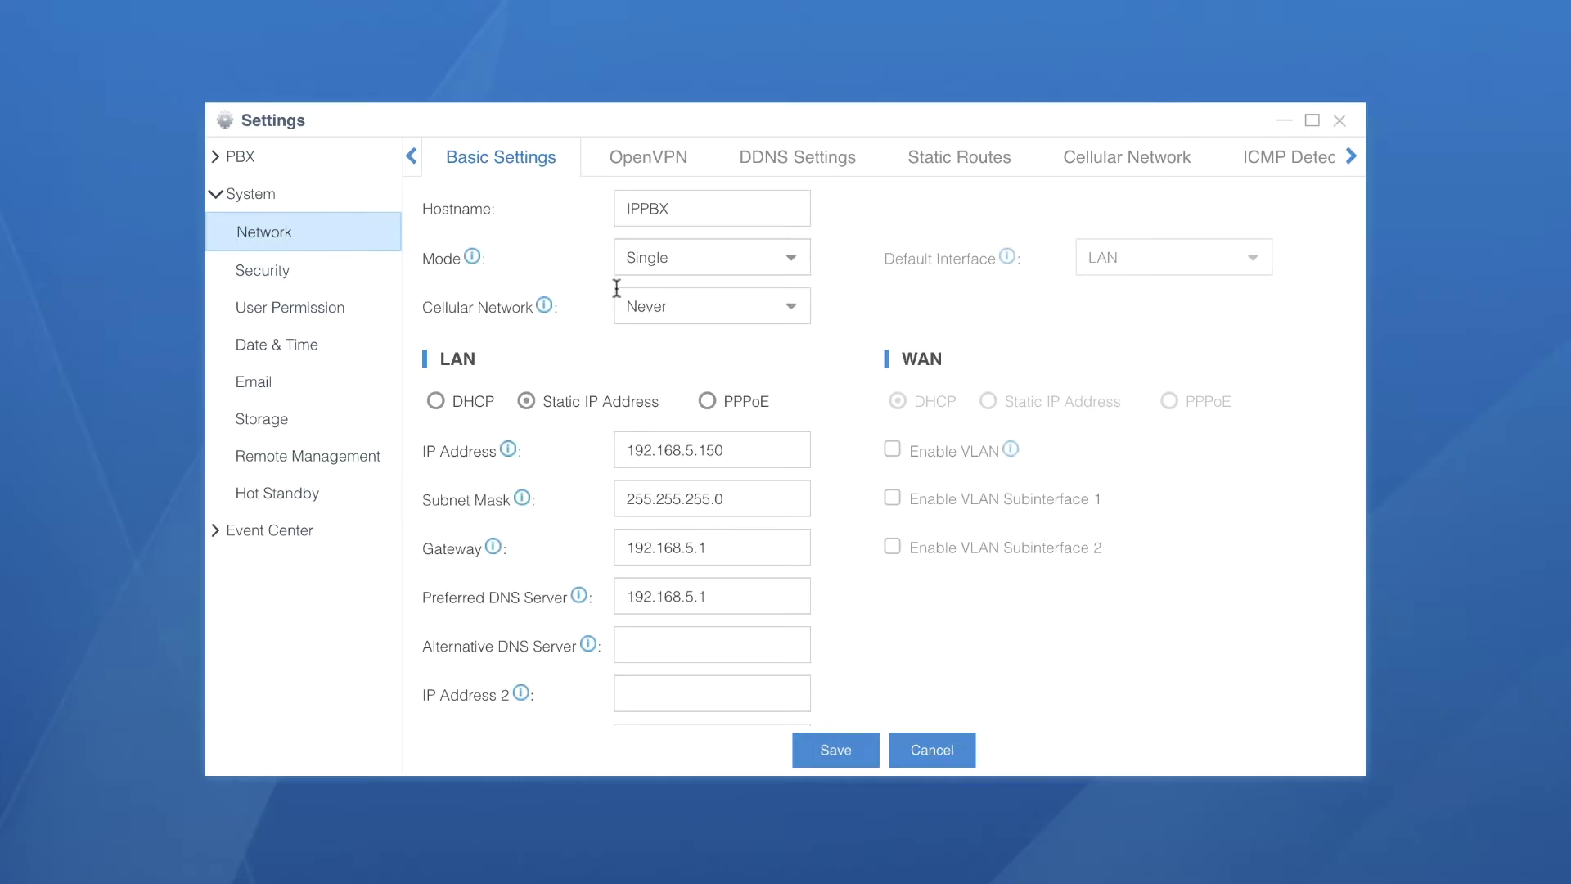
pyautogui.click(766, 208)
pyautogui.click(747, 257)
pyautogui.click(794, 267)
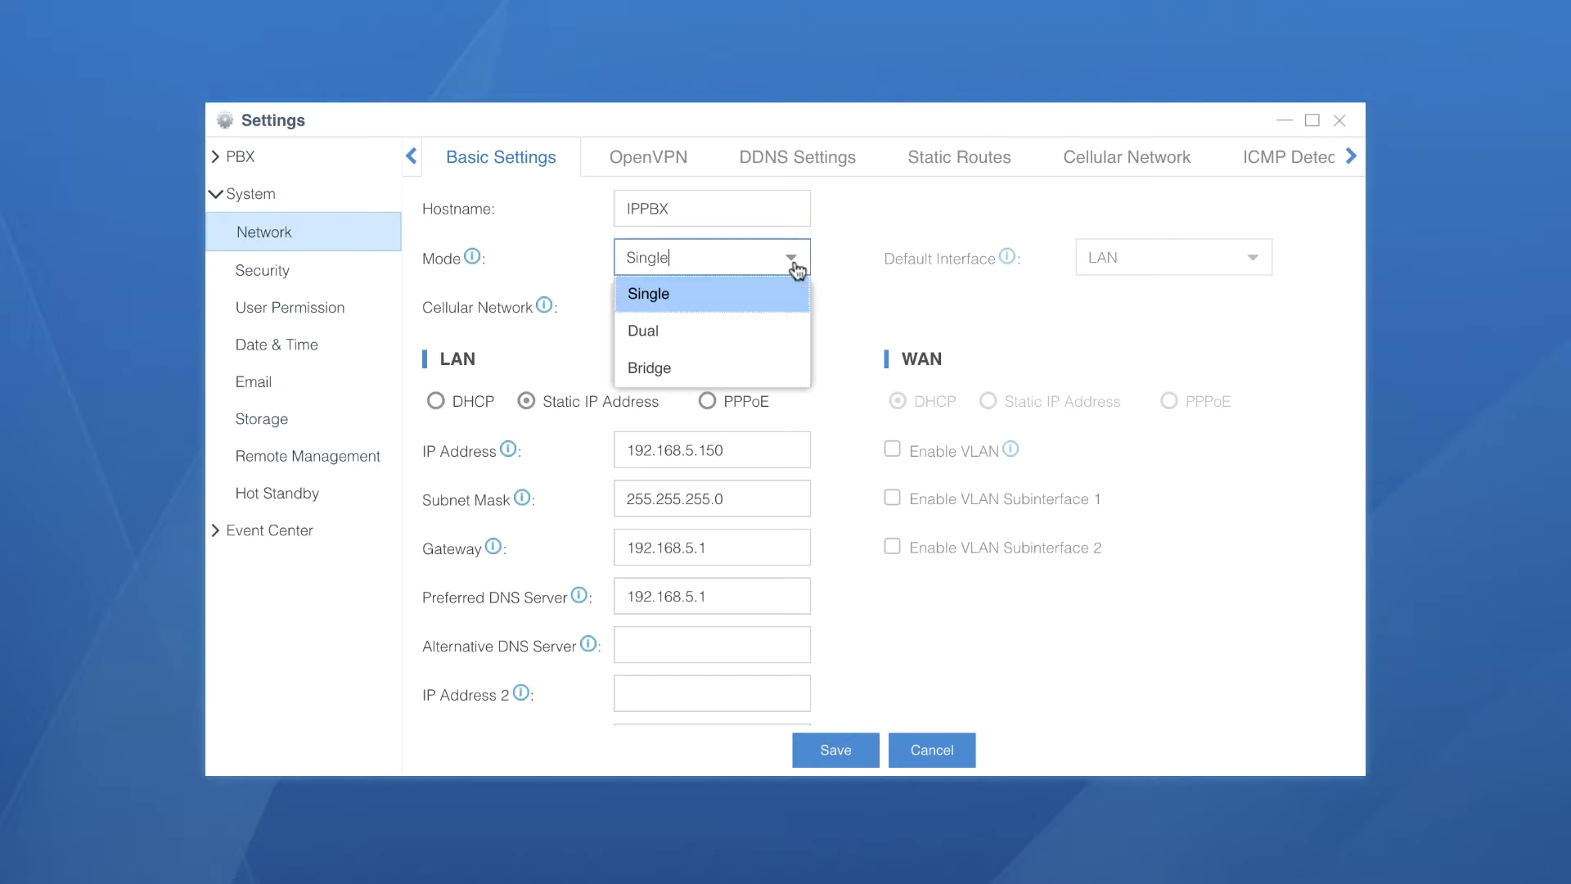
pyautogui.click(706, 367)
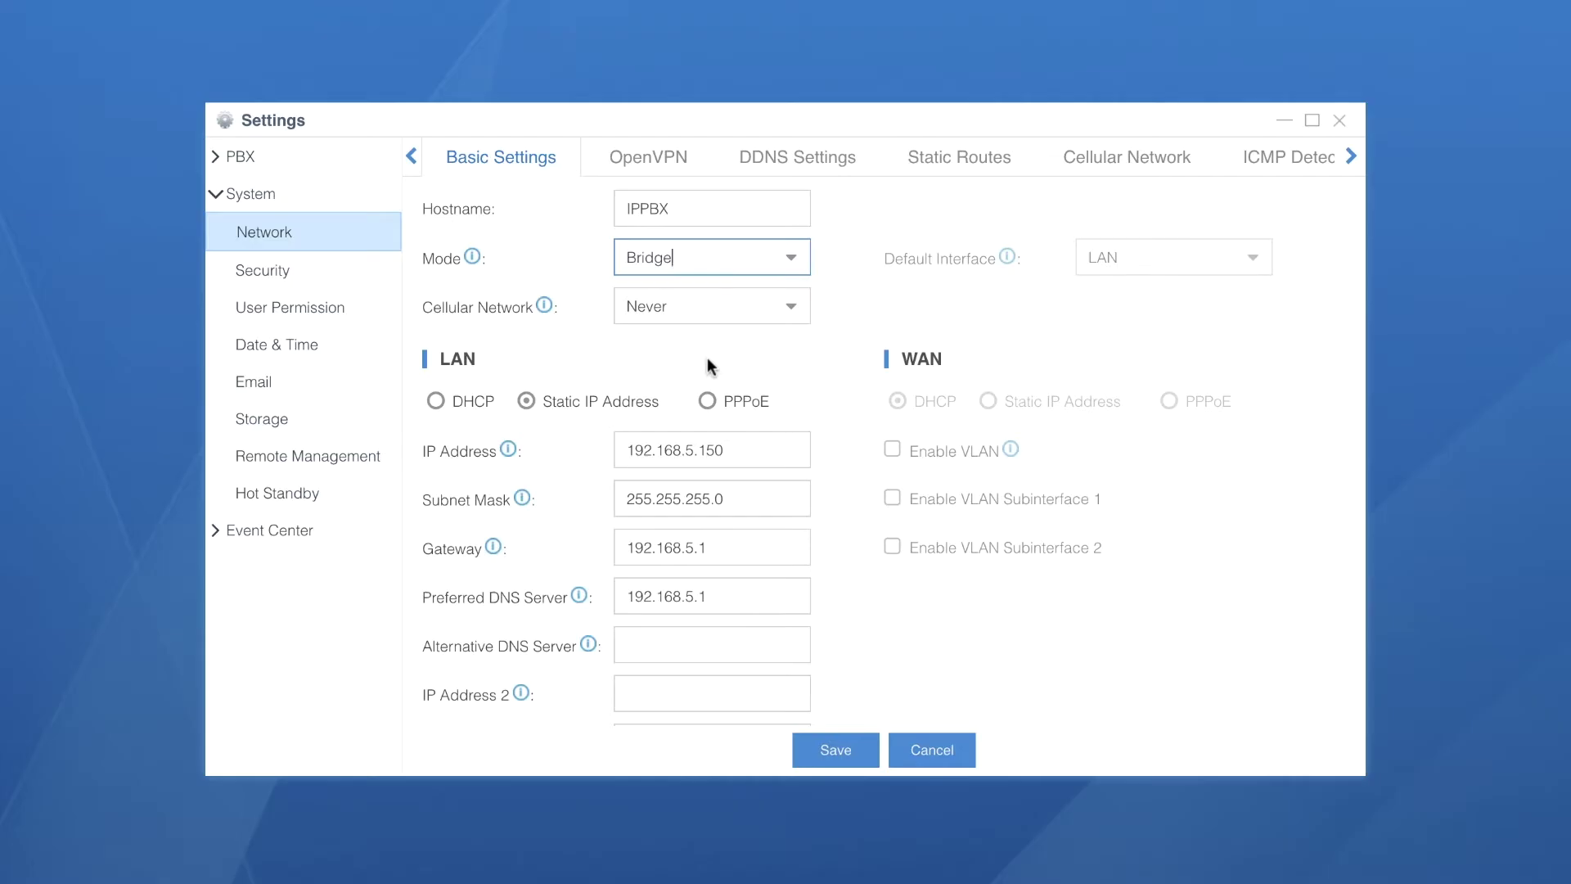
# Keep the LAN static at 192.168.2.120 with gateway and DNS 192.168.2.1, save, and reboot
pyautogui.moveTo(473, 260)
pyautogui.click(436, 399)
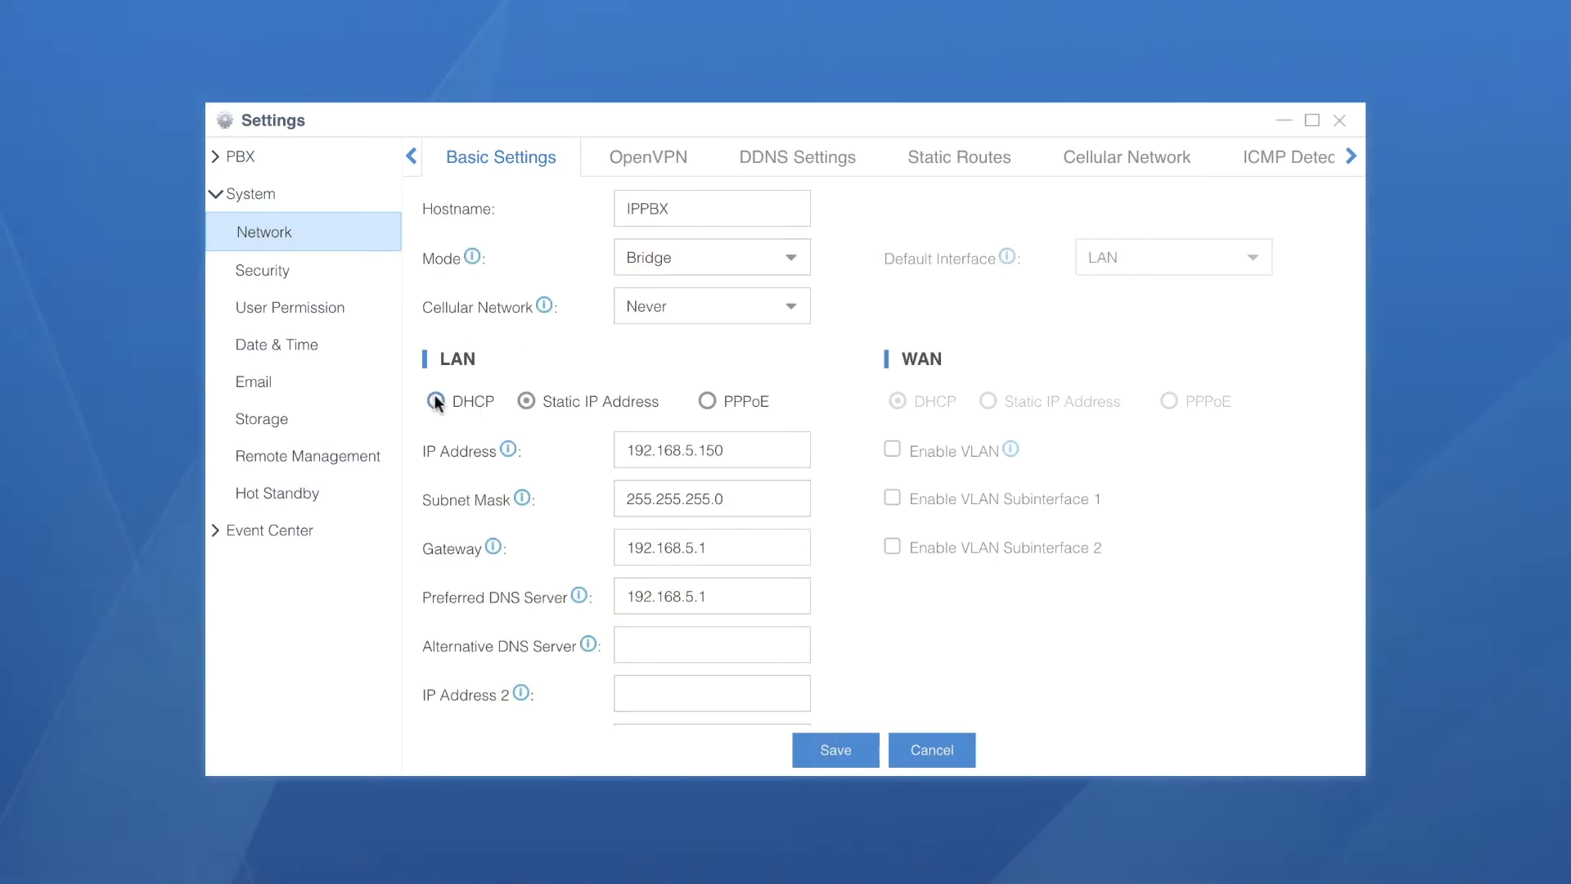
pyautogui.click(528, 398)
pyautogui.click(707, 401)
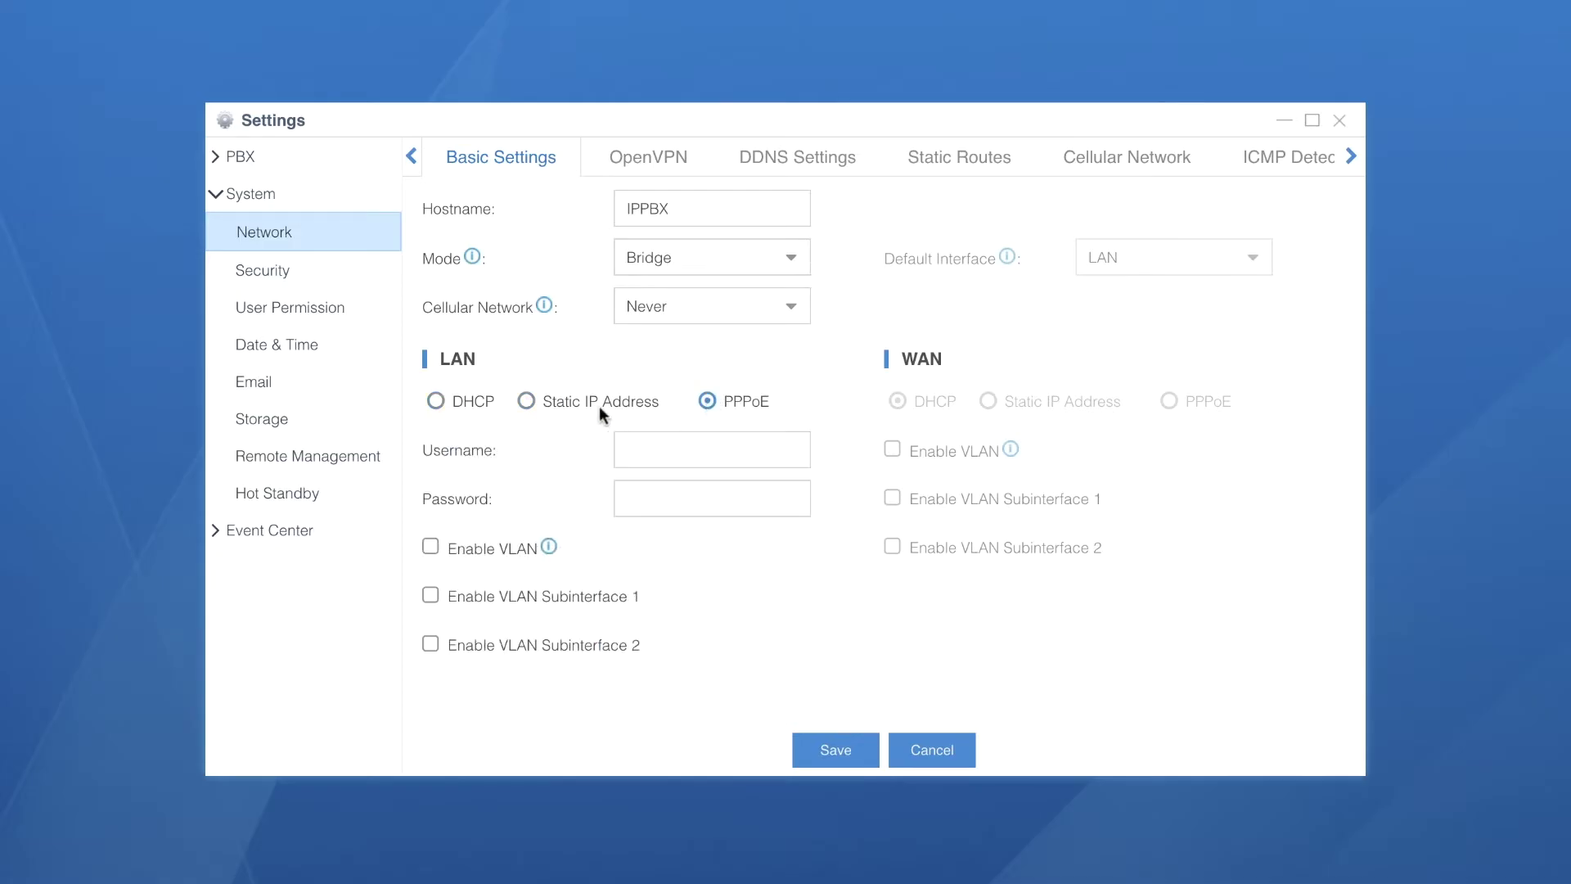
pyautogui.click(527, 400)
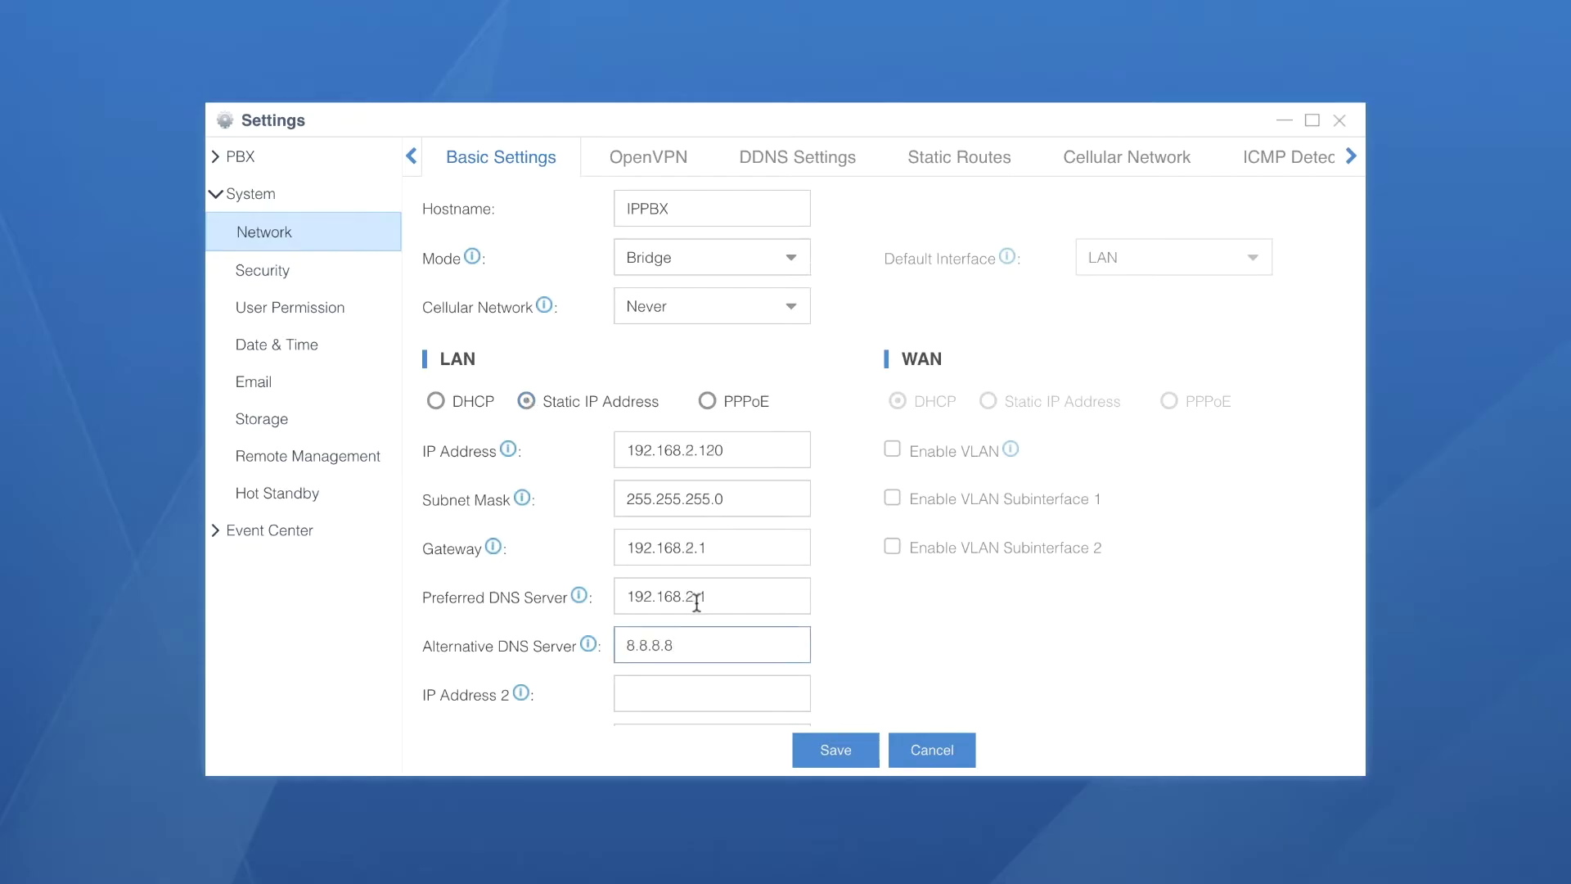
pyautogui.click(834, 750)
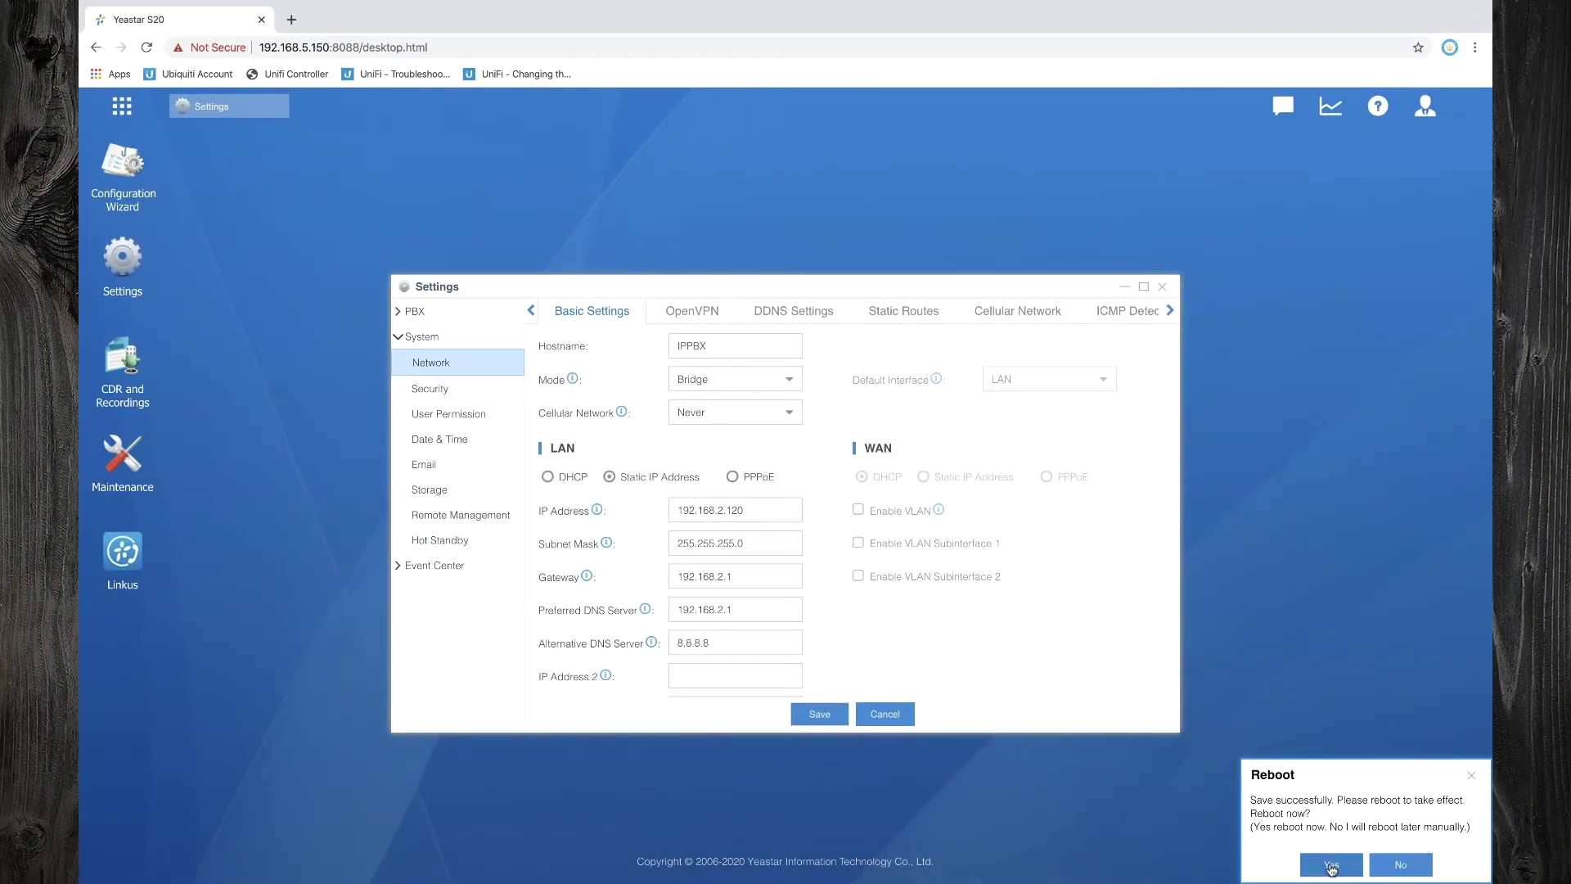
pyautogui.click(1329, 866)
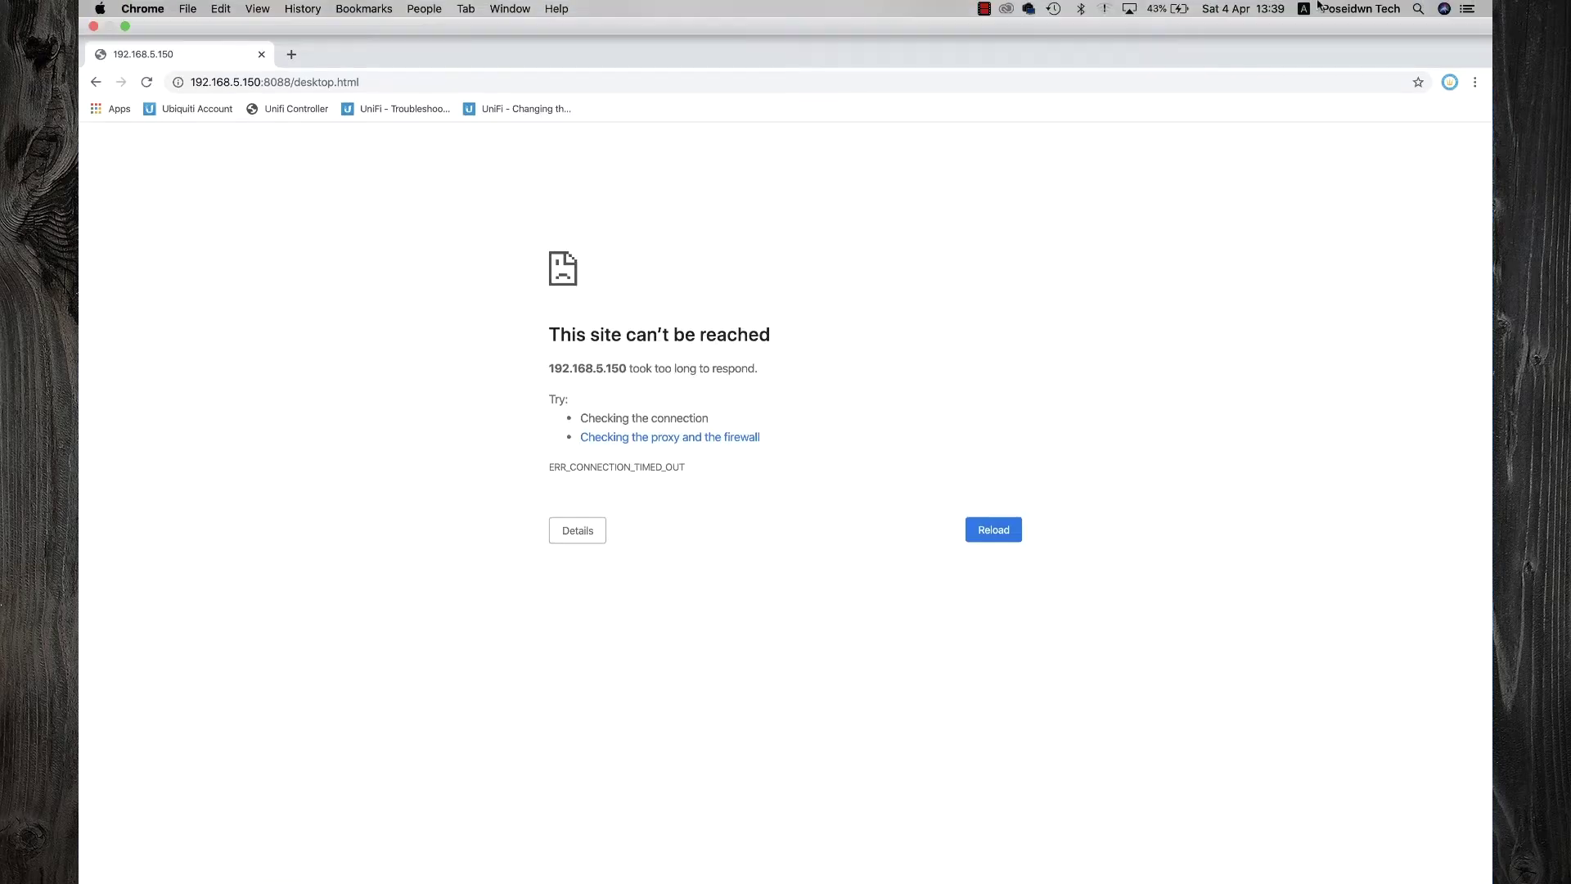
# Open the Mac's Network Preferences from the Wi-Fi menu
pyautogui.click(1108, 9)
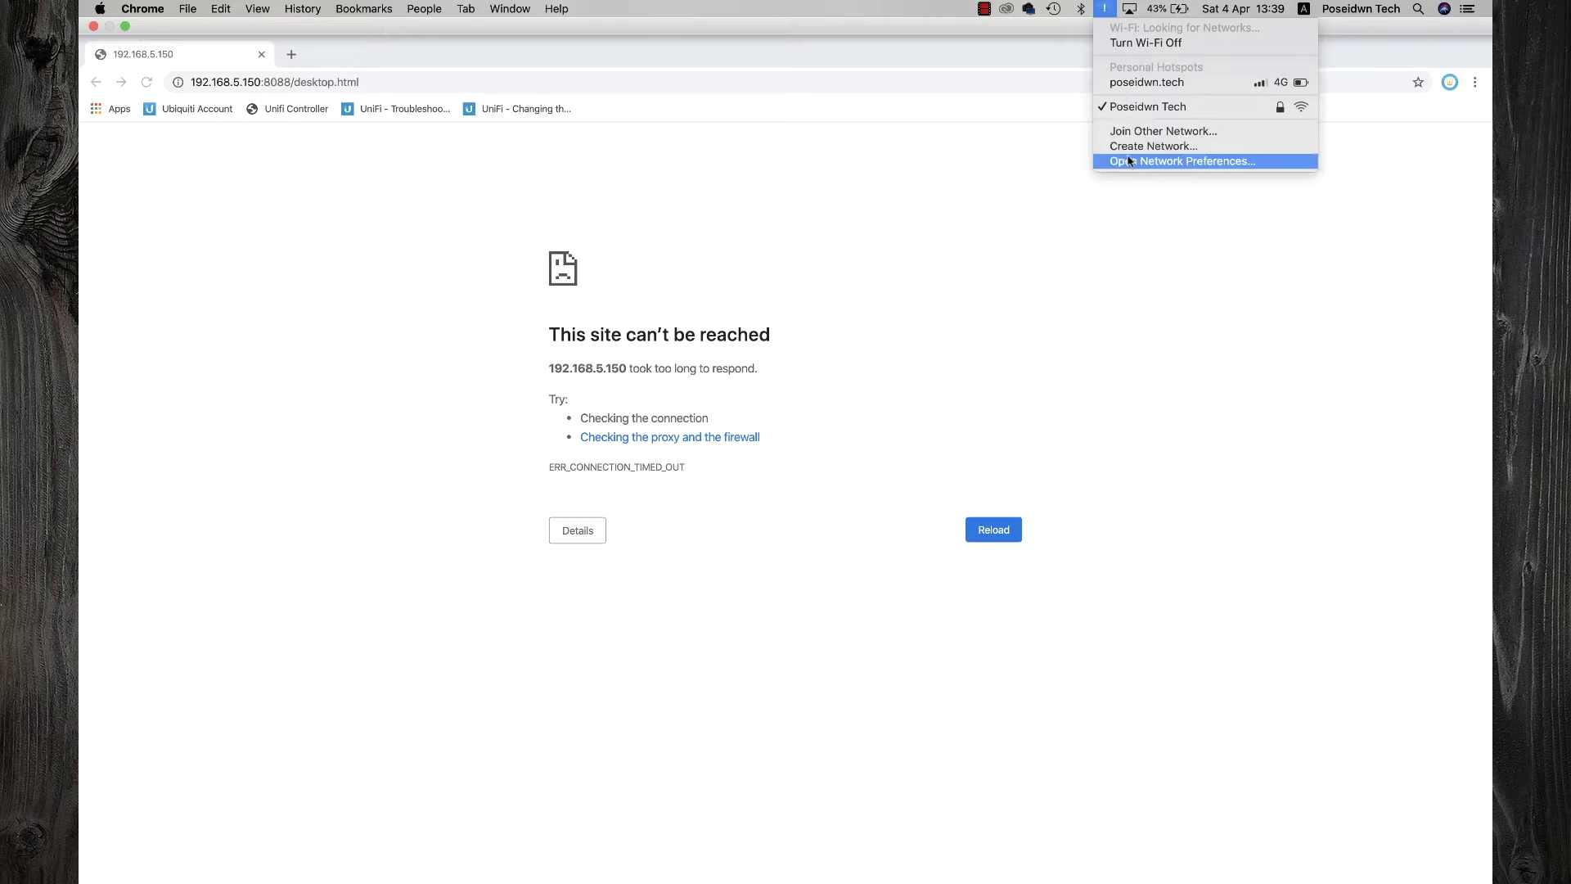
pyautogui.click(1130, 160)
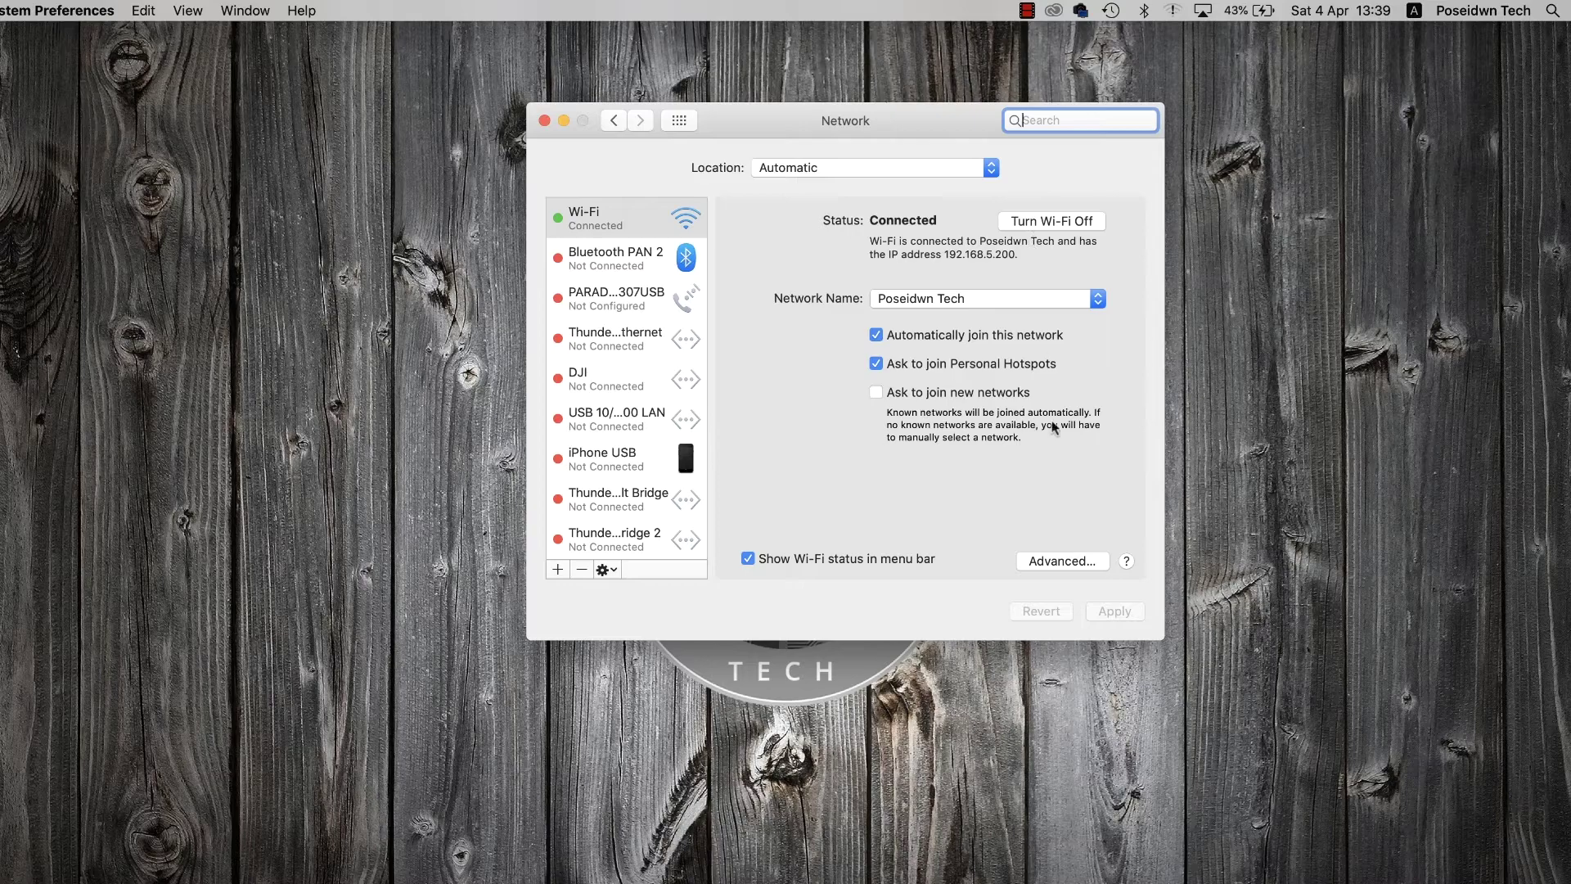
# Set the Wi-Fi's TCP/IP Configure IPv4 to Using DHCP and apply the change
pyautogui.click(1056, 562)
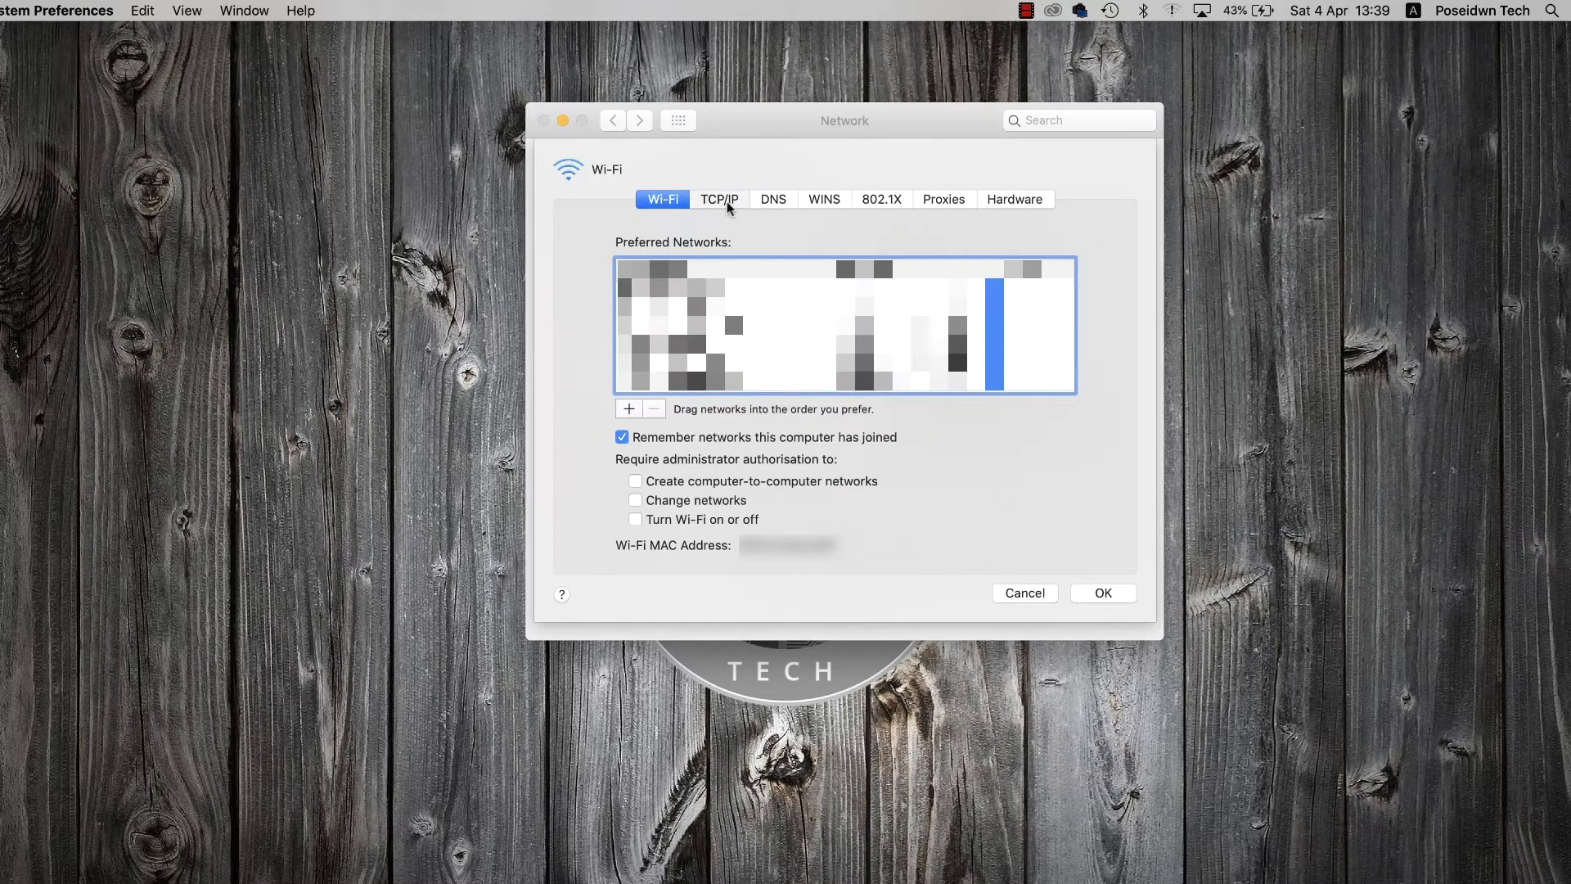
pyautogui.click(727, 201)
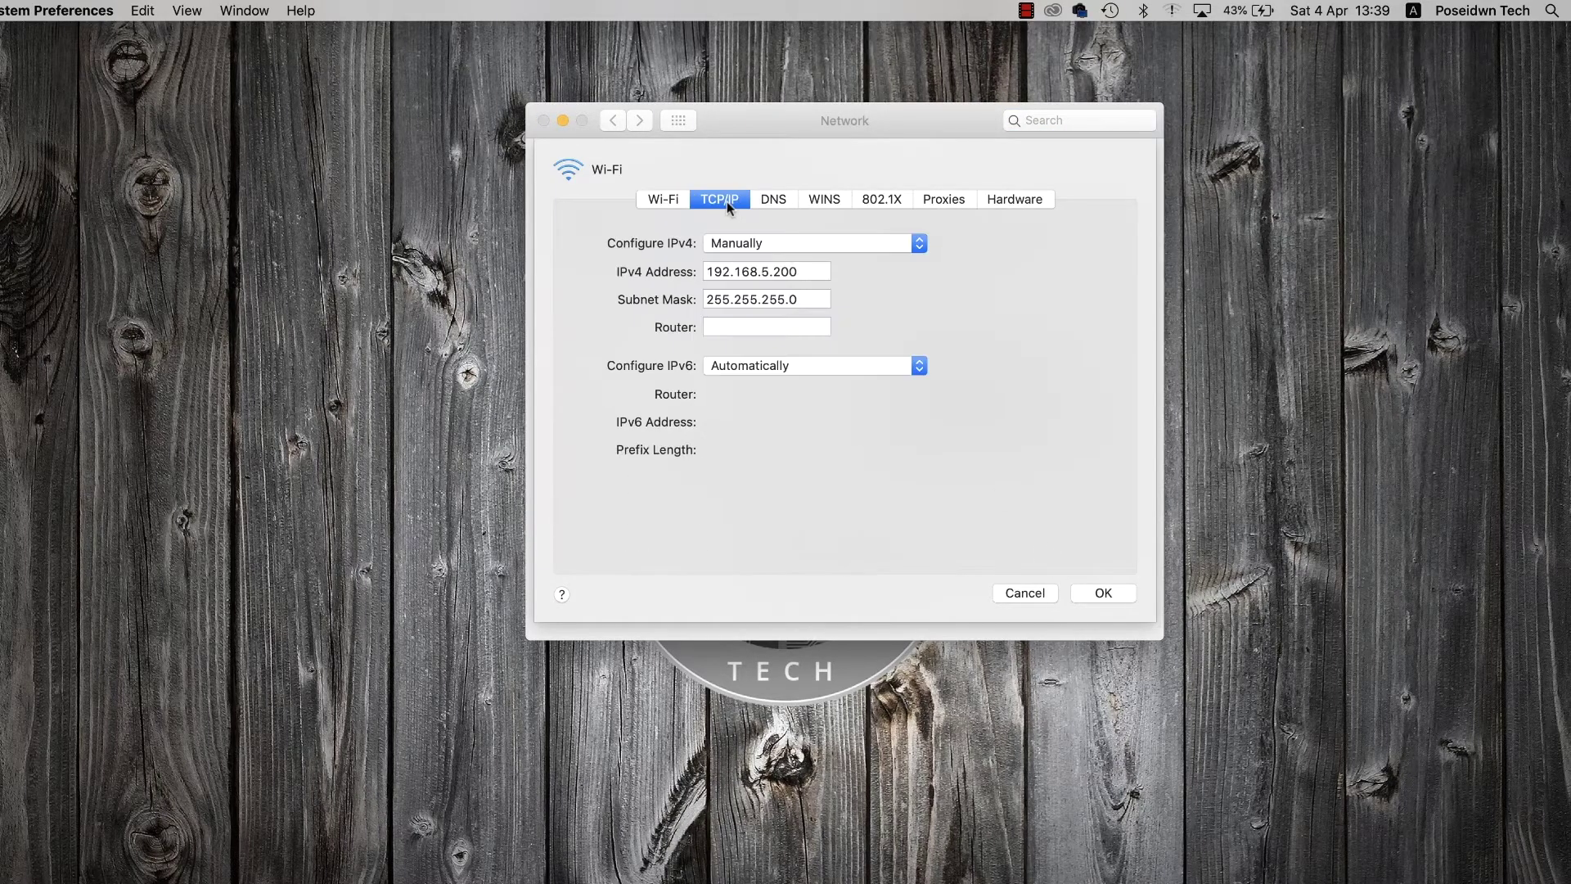
pyautogui.click(769, 244)
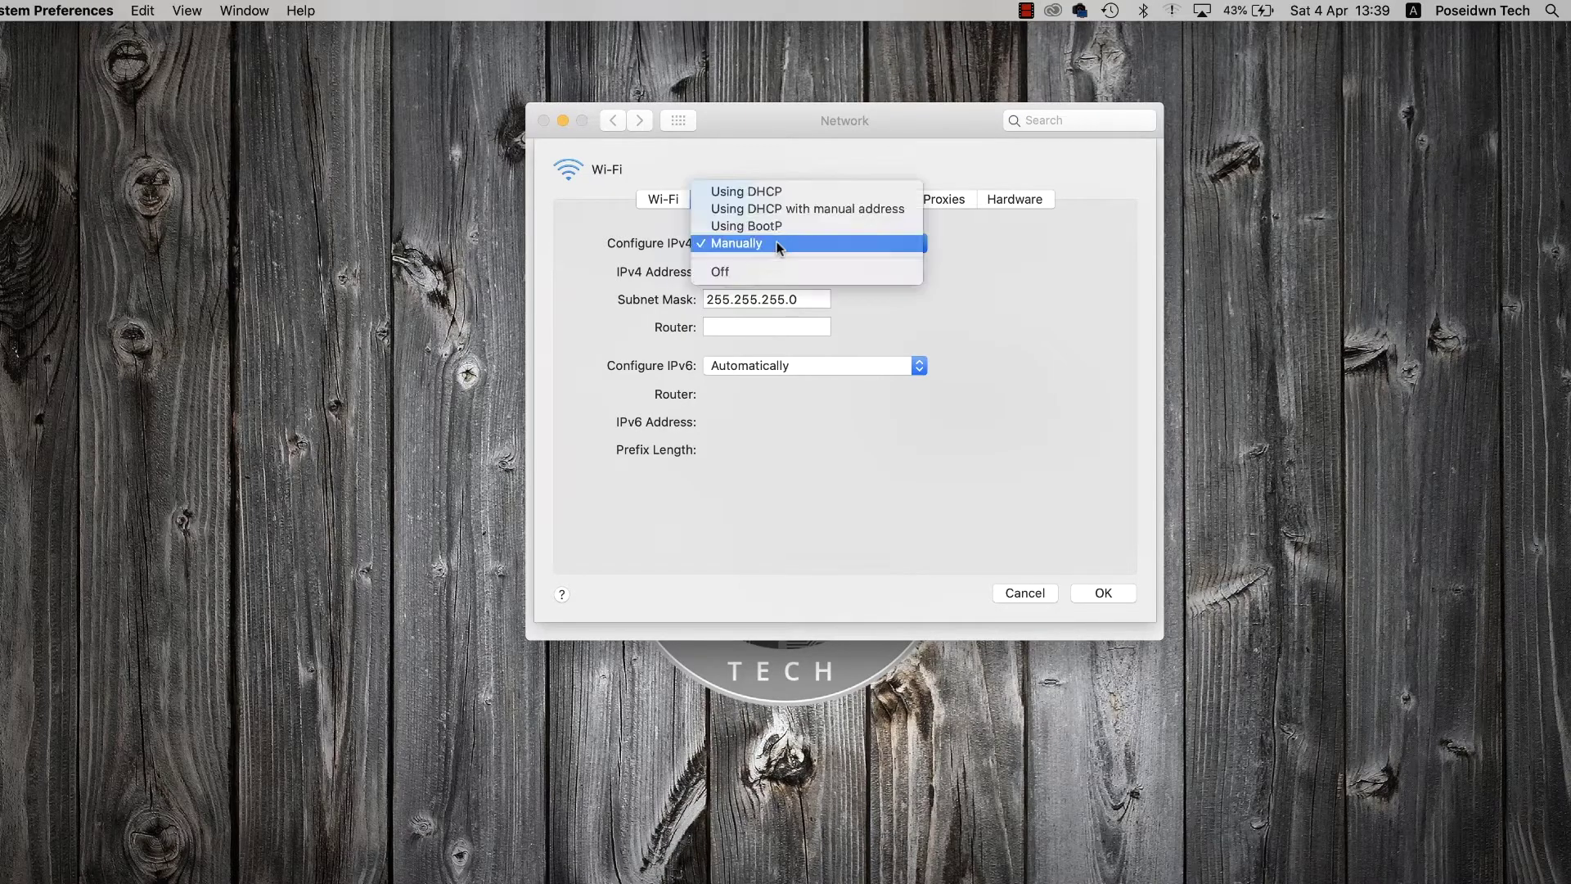
pyautogui.click(772, 196)
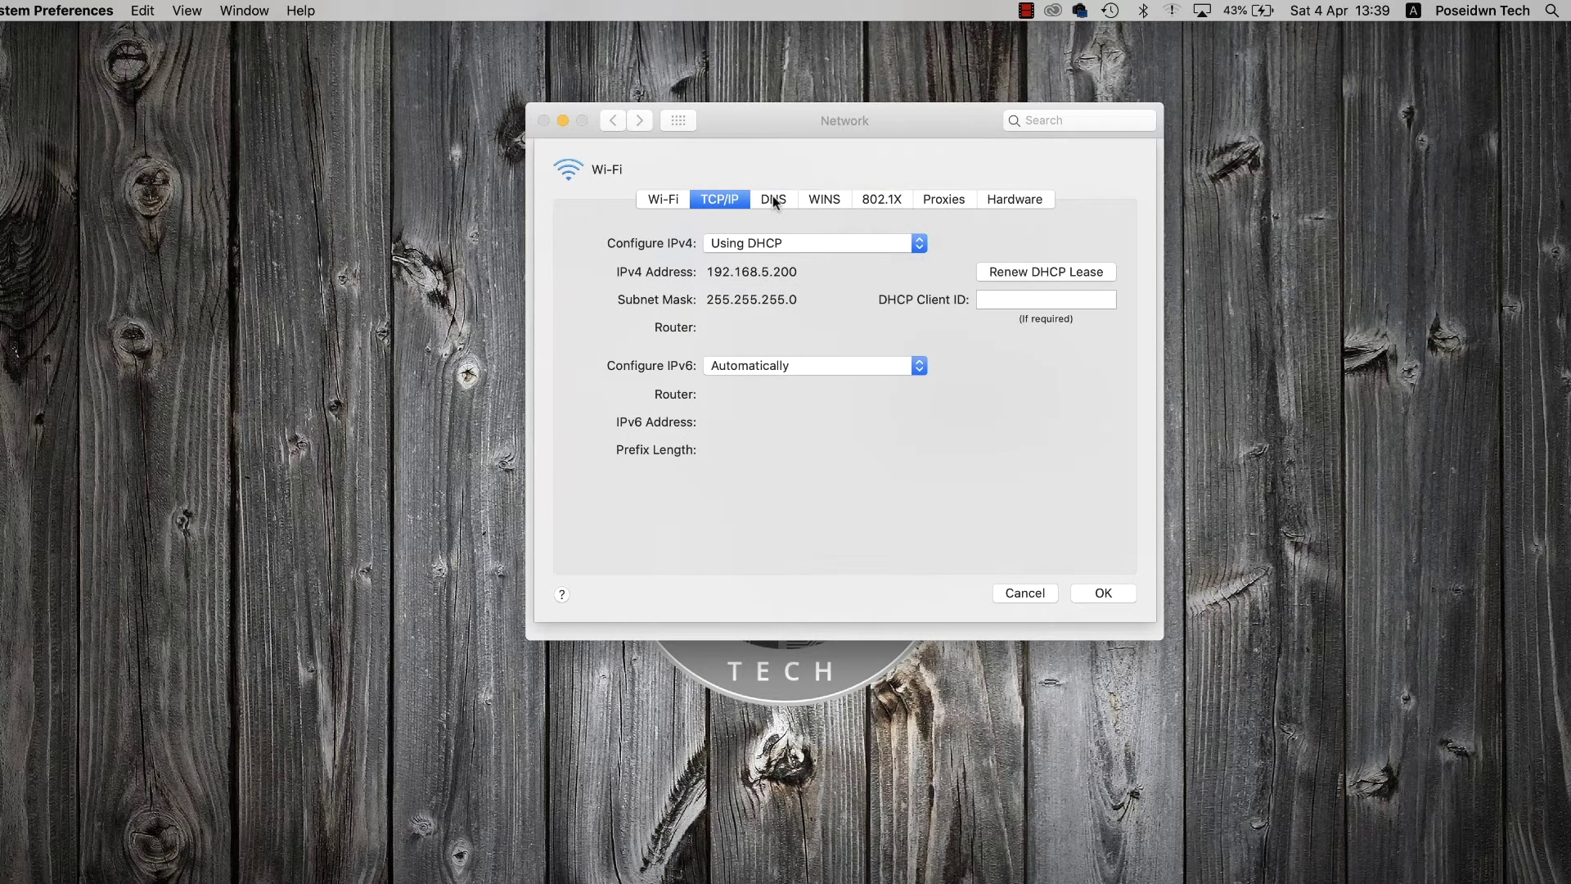
pyautogui.click(1092, 591)
pyautogui.click(1107, 615)
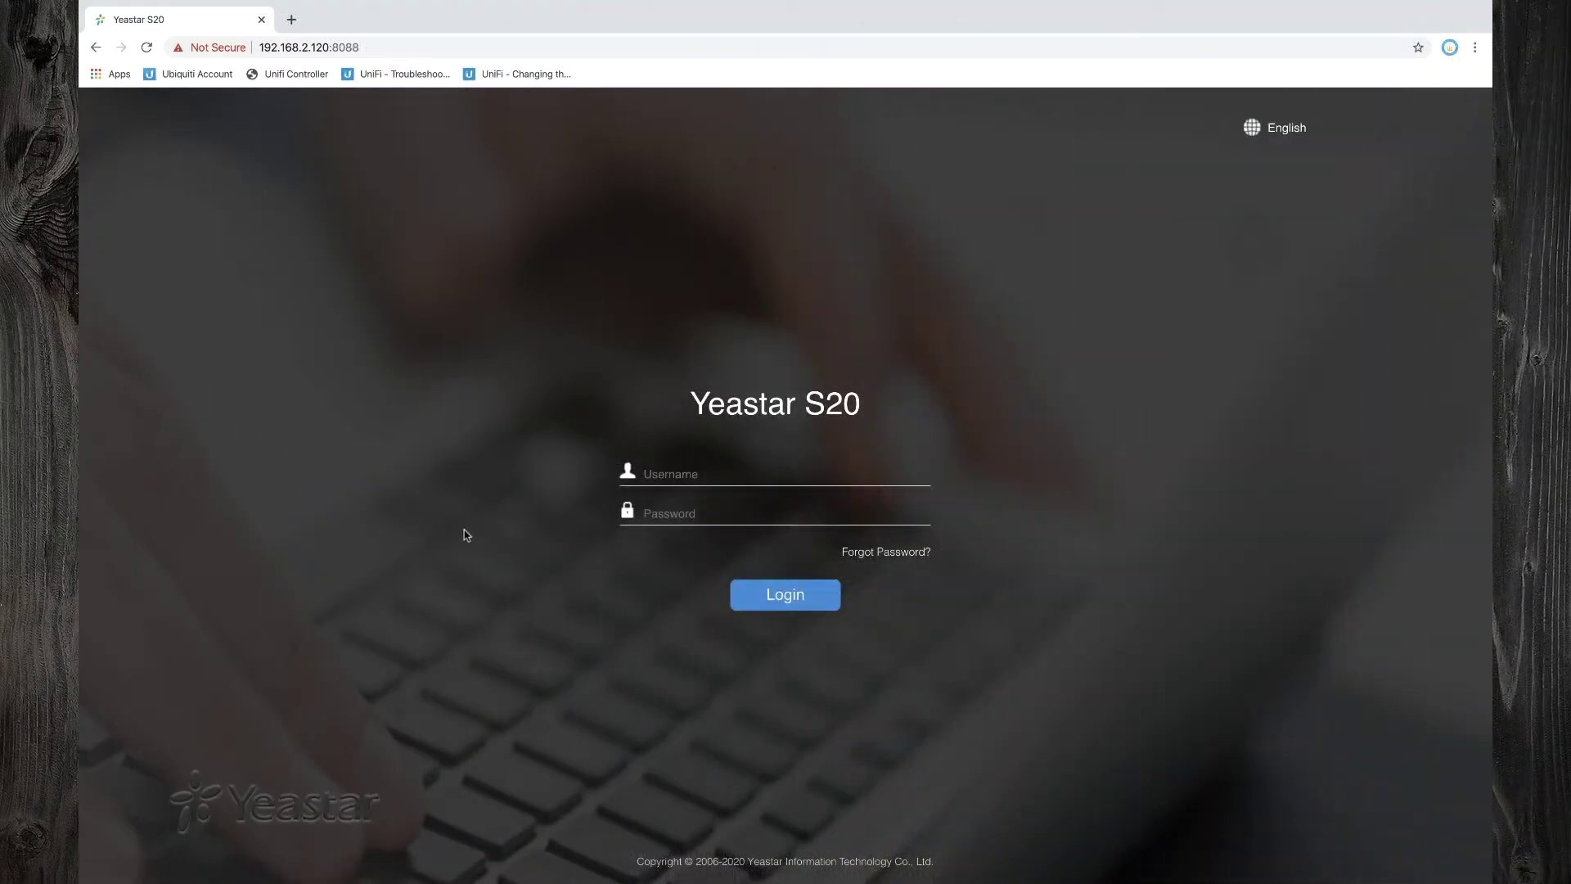
# Log in with the admin credentials at 192.168.2.120:8088 and open Settings
pyautogui.write('admin*******')
pyautogui.click(787, 597)
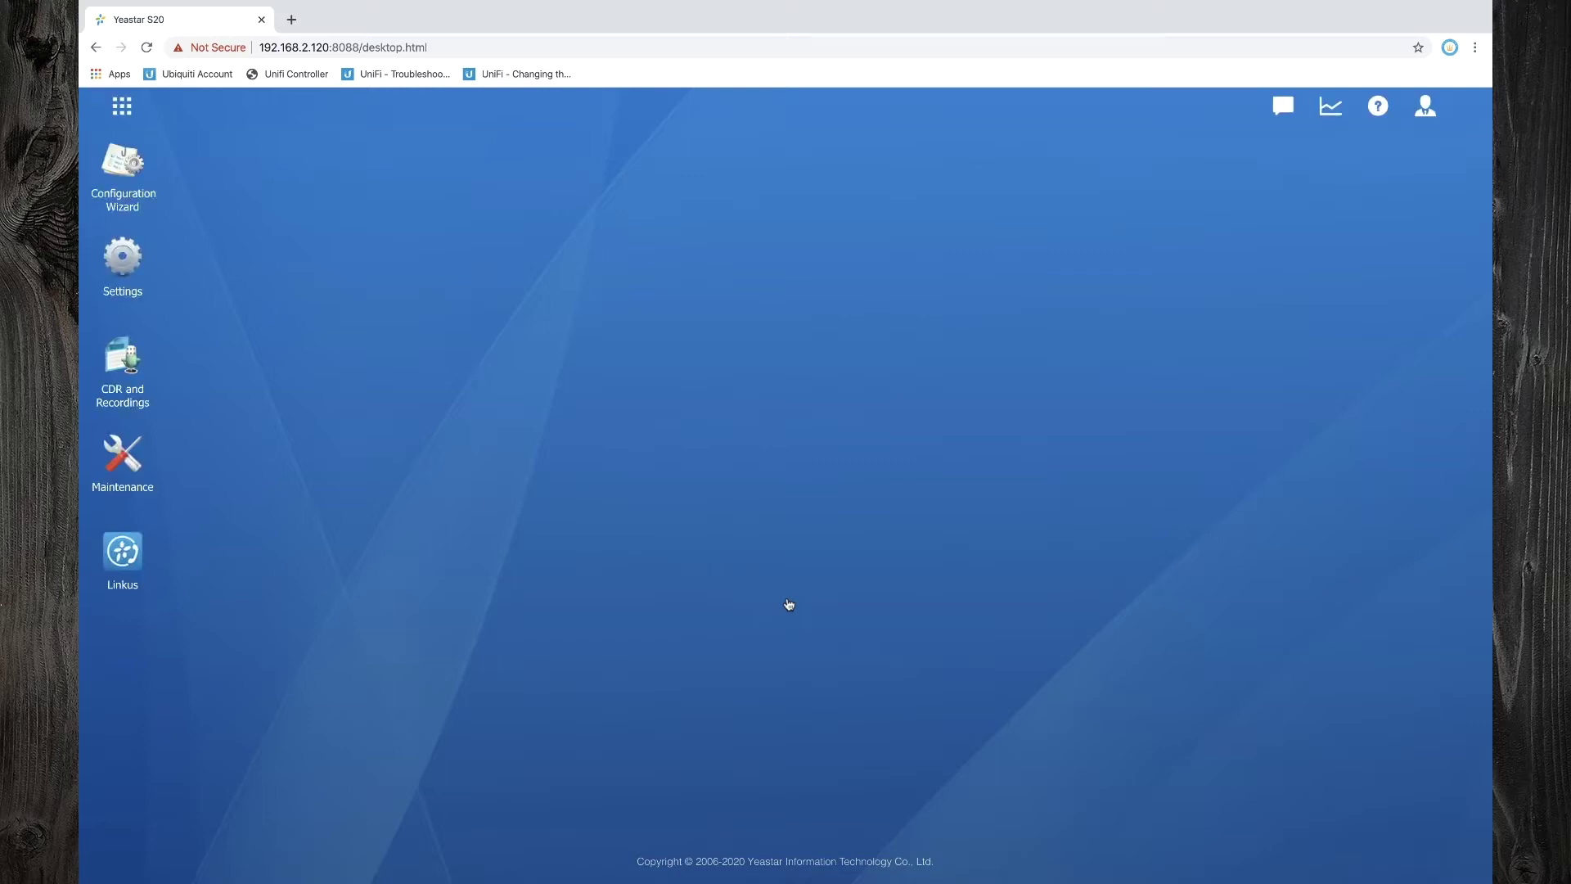
pyautogui.click(123, 261)
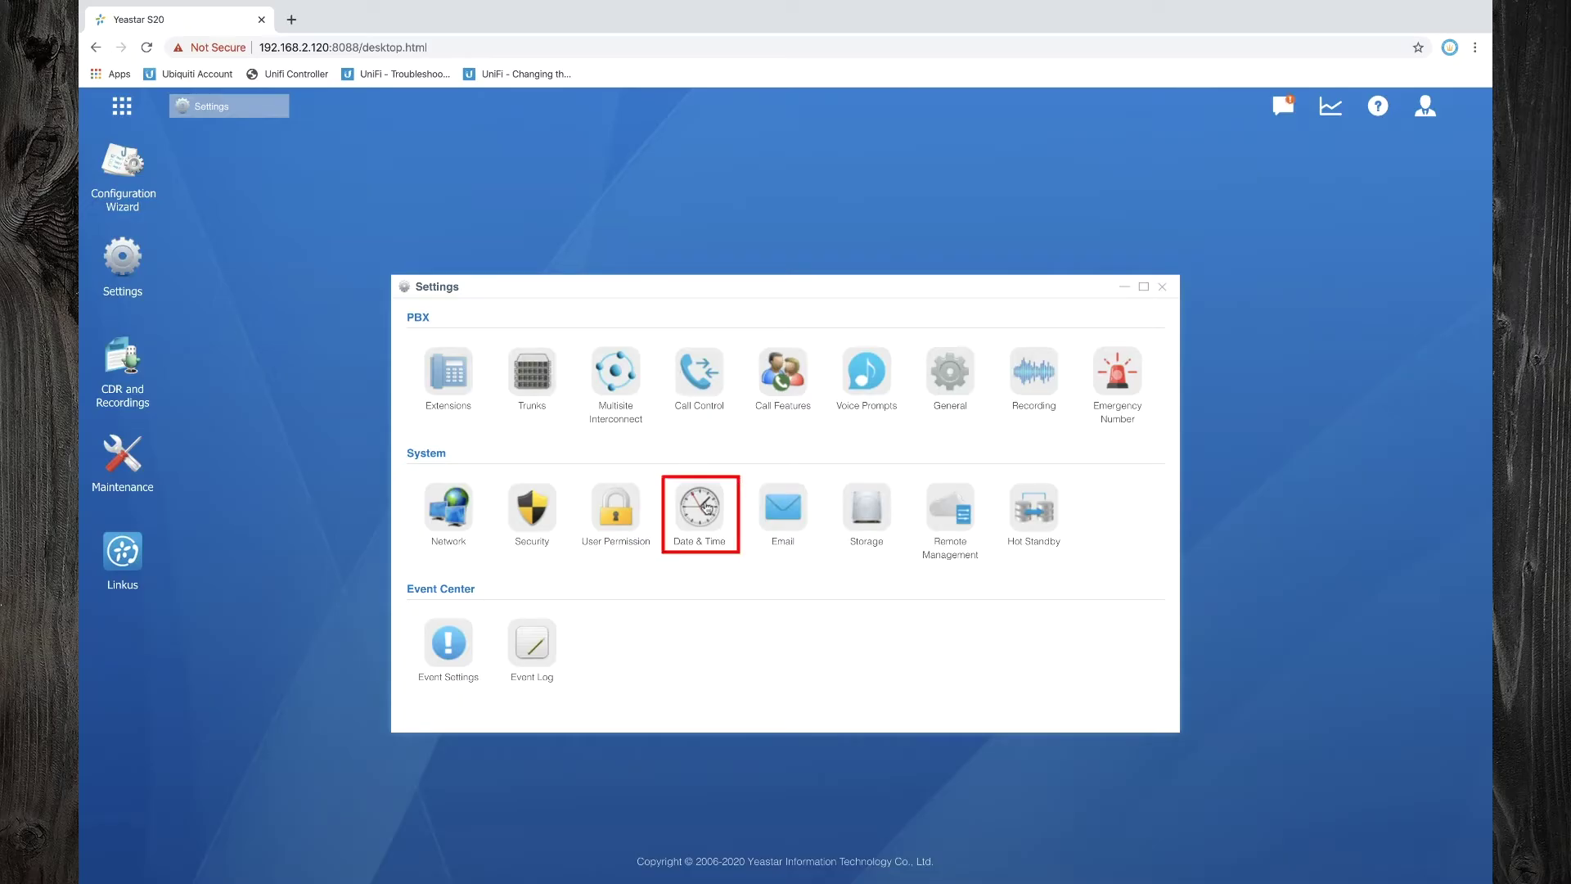
# Set the time zone to Greece (Athens) with Automatic daylight saving, save, and reboot
pyautogui.click(705, 507)
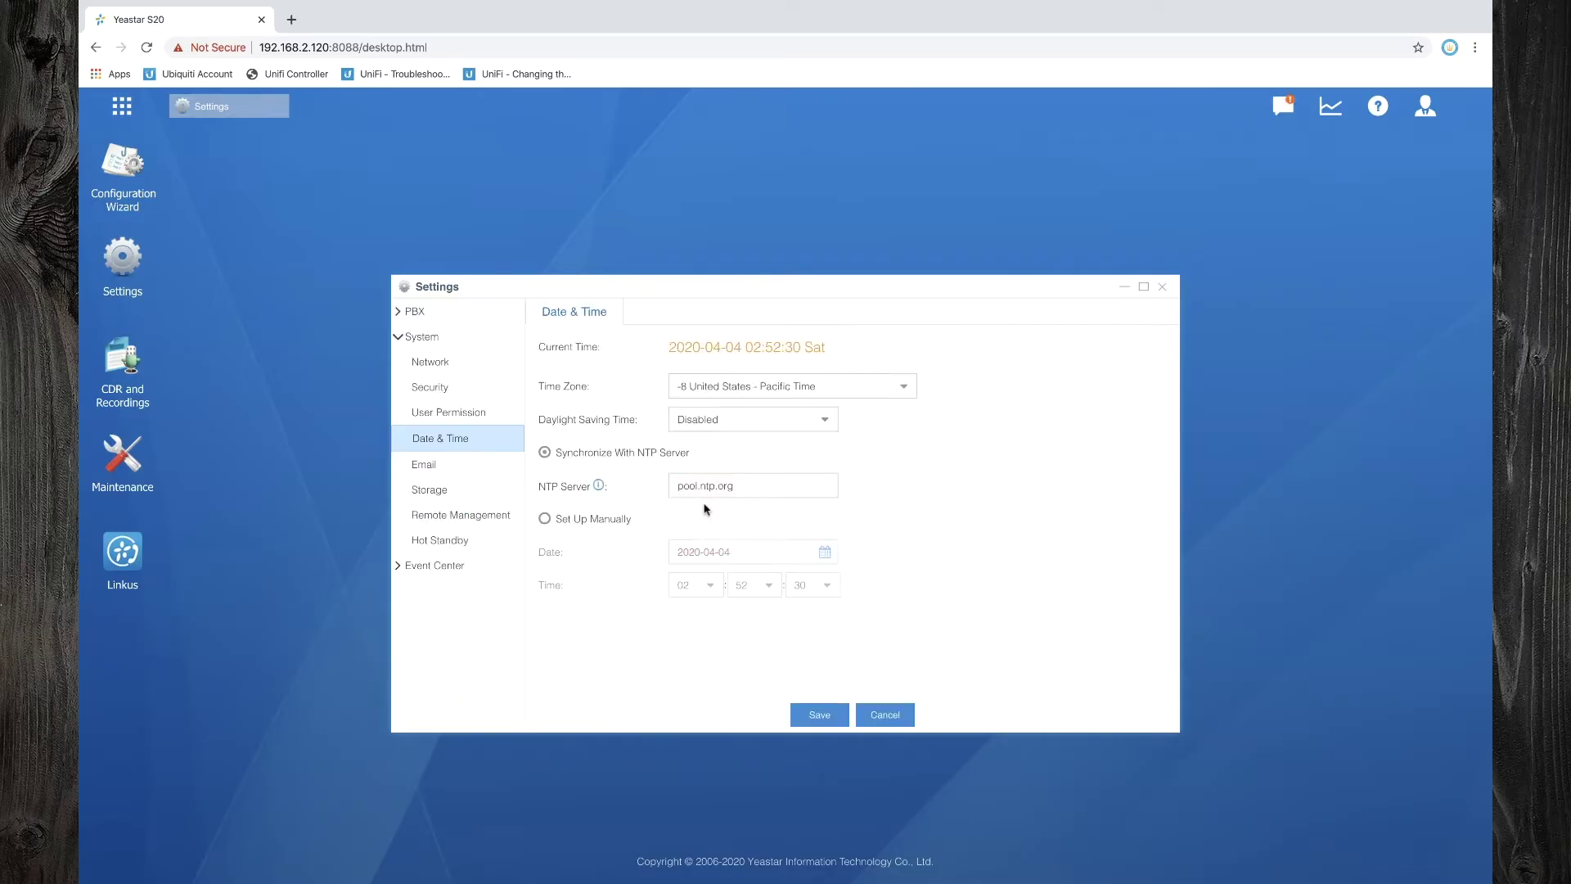
pyautogui.click(905, 392)
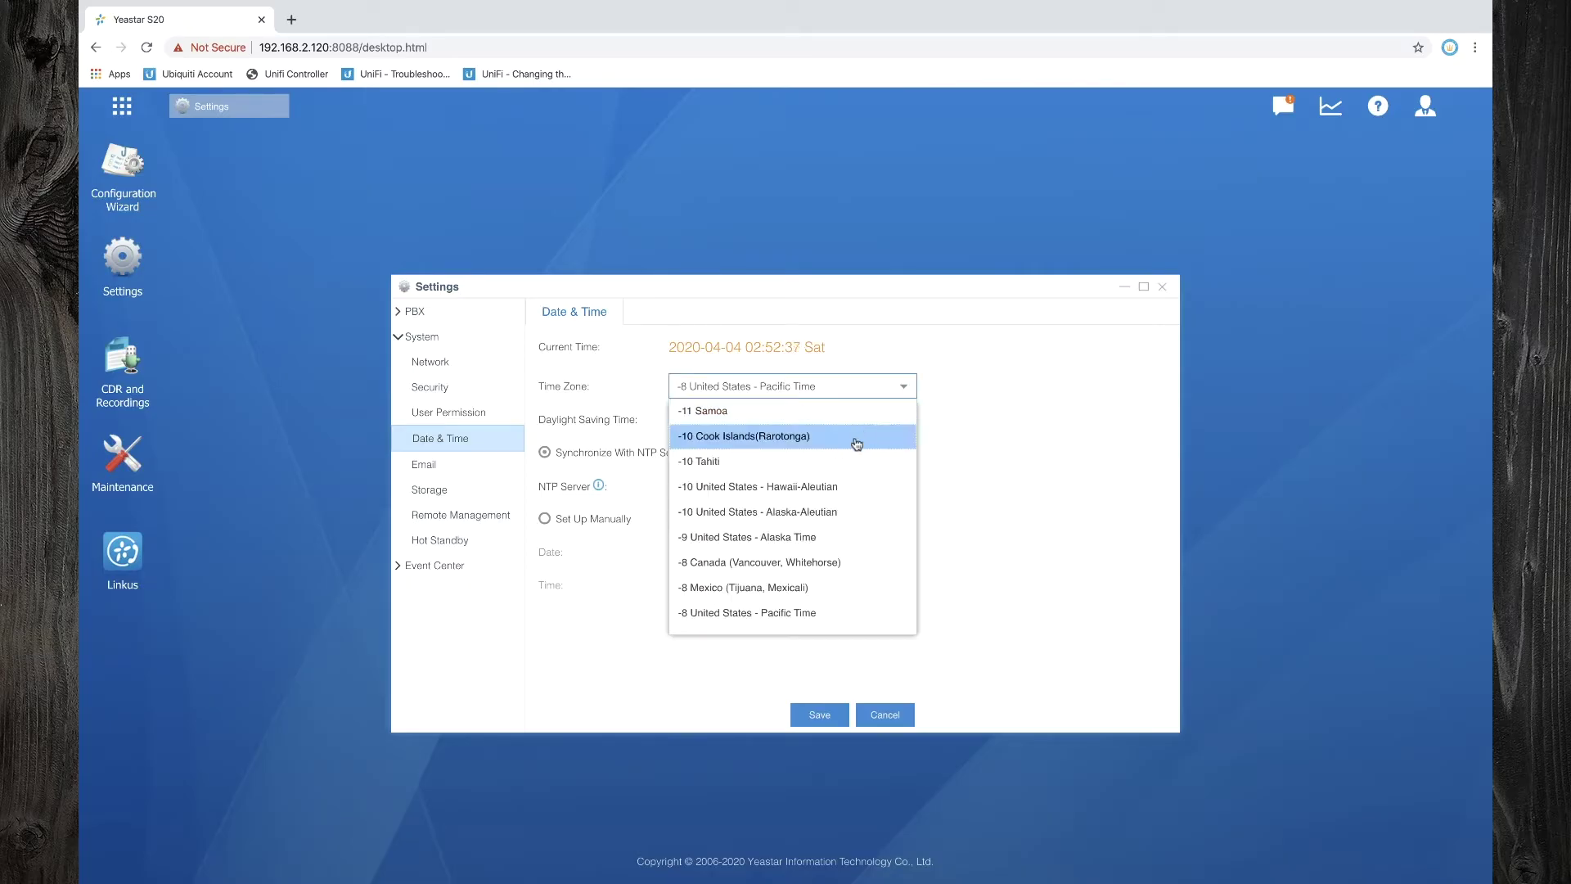
pyautogui.scroll(-20, 779, 508)
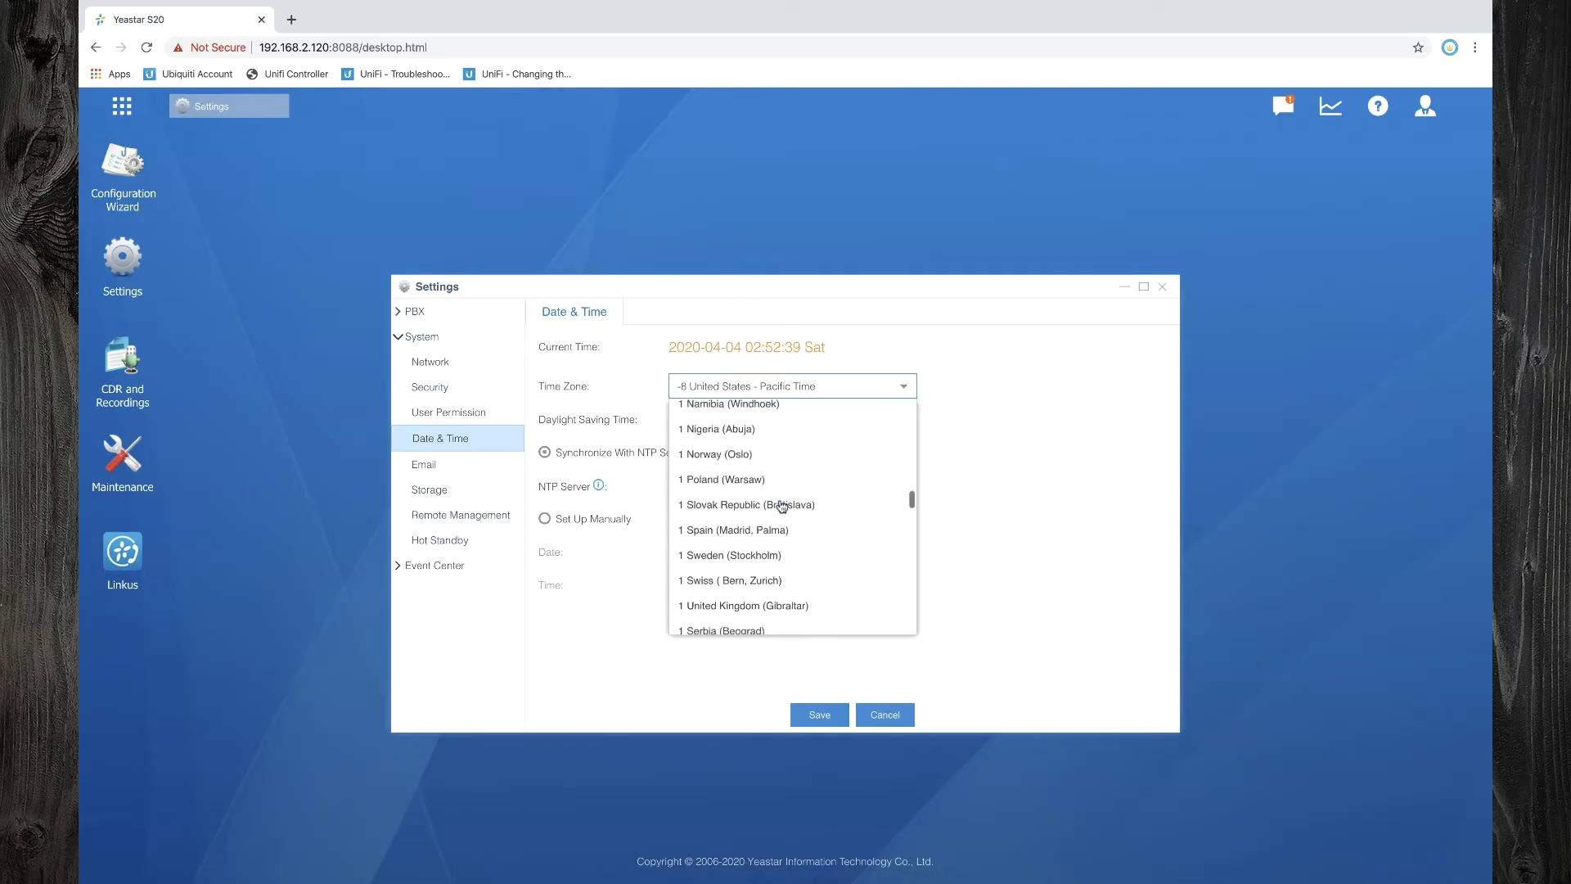
pyautogui.scroll(-1, 779, 507)
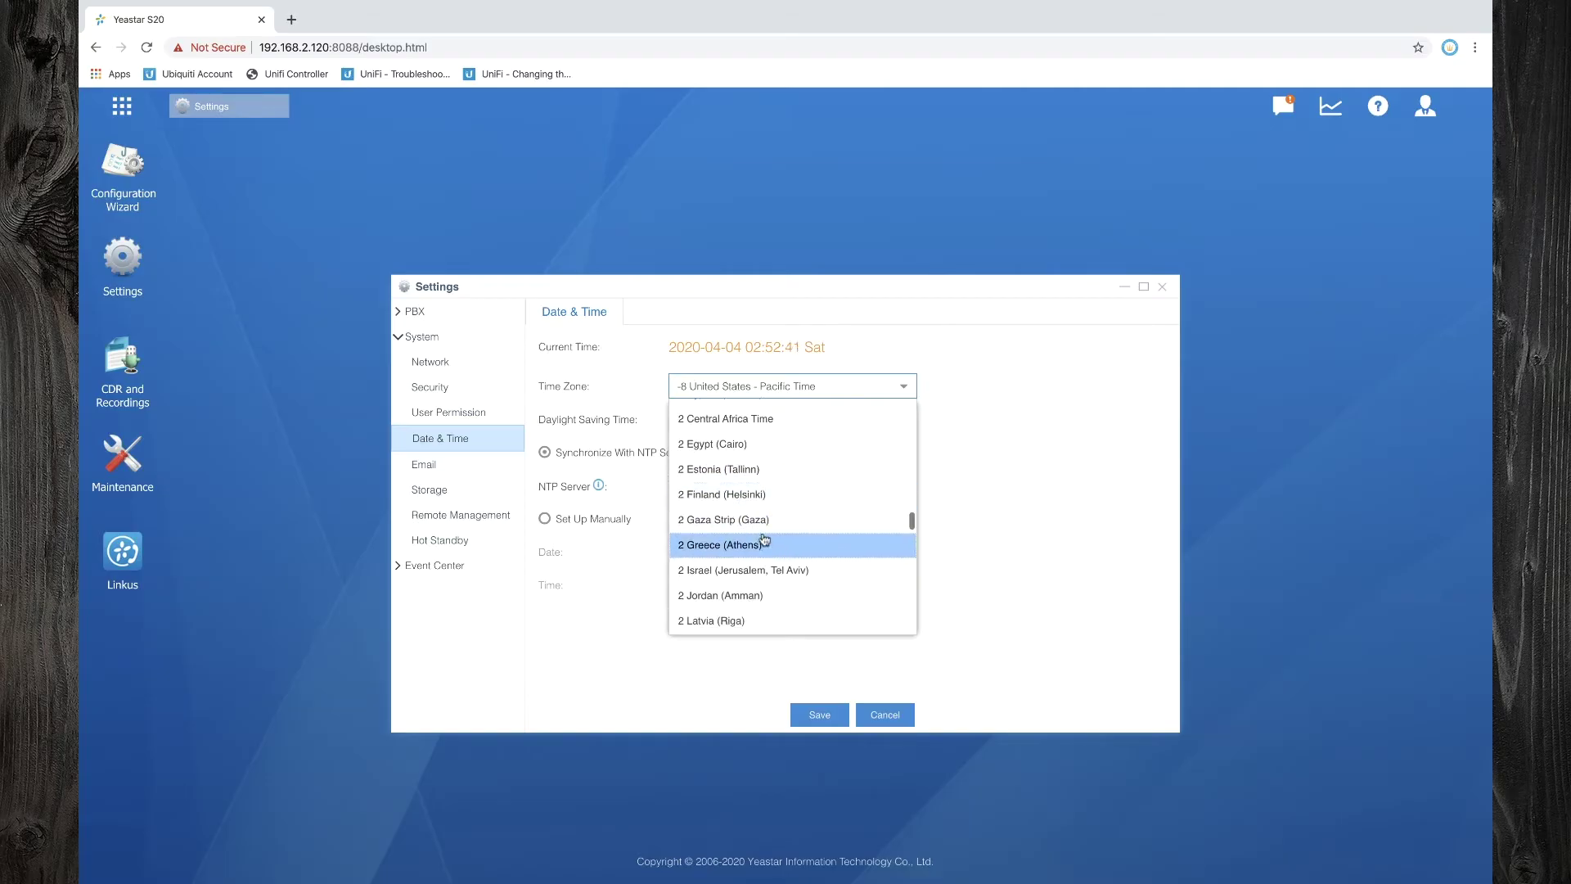
pyautogui.click(766, 544)
pyautogui.click(824, 422)
pyautogui.click(748, 470)
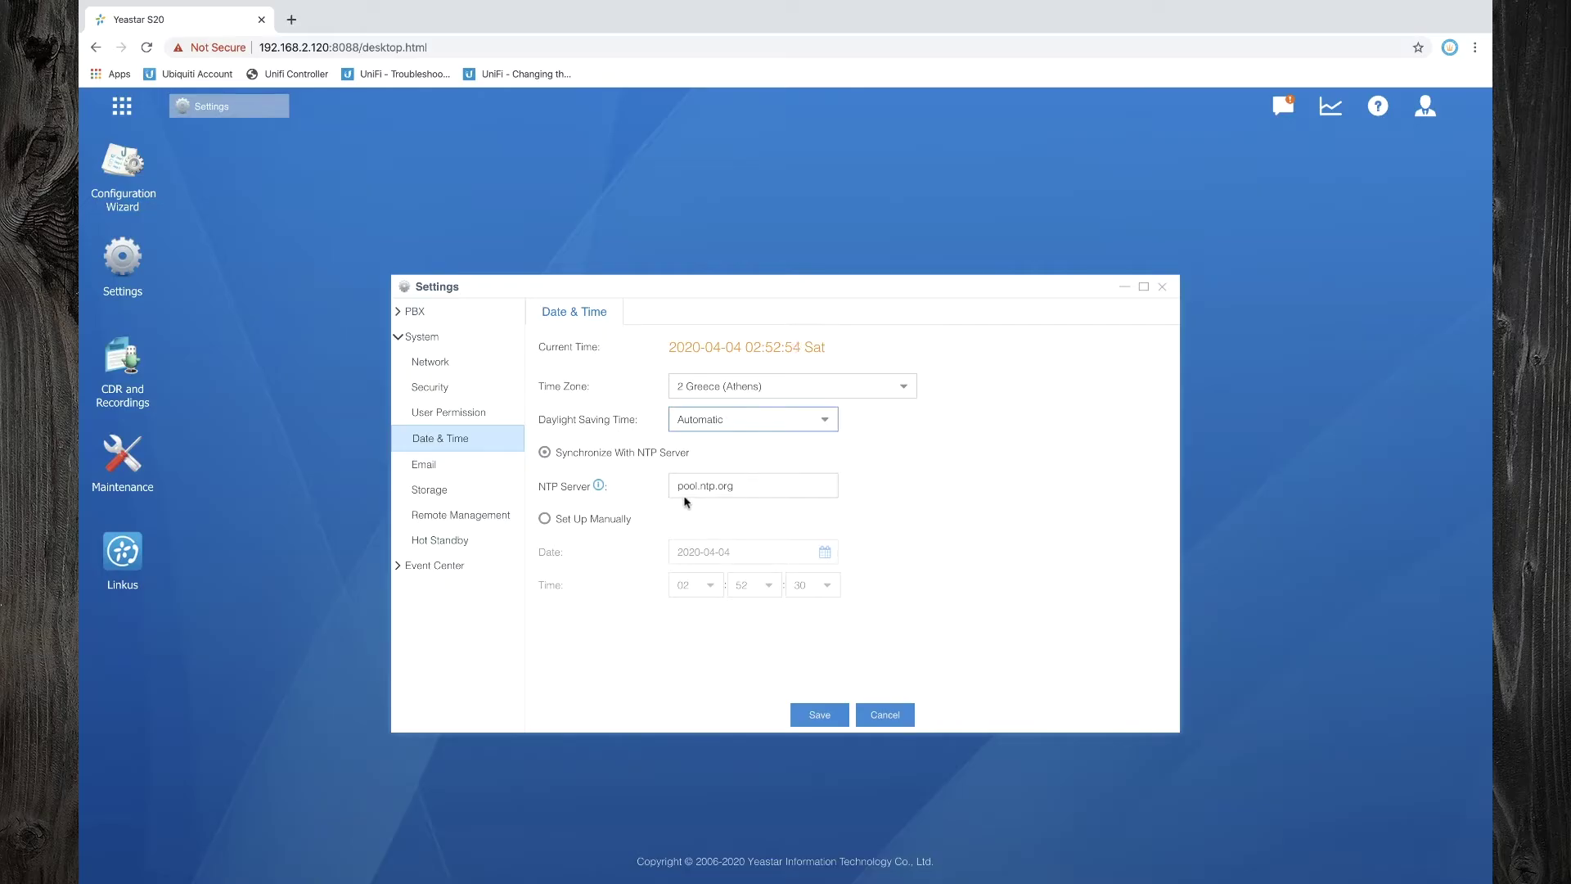
pyautogui.click(817, 717)
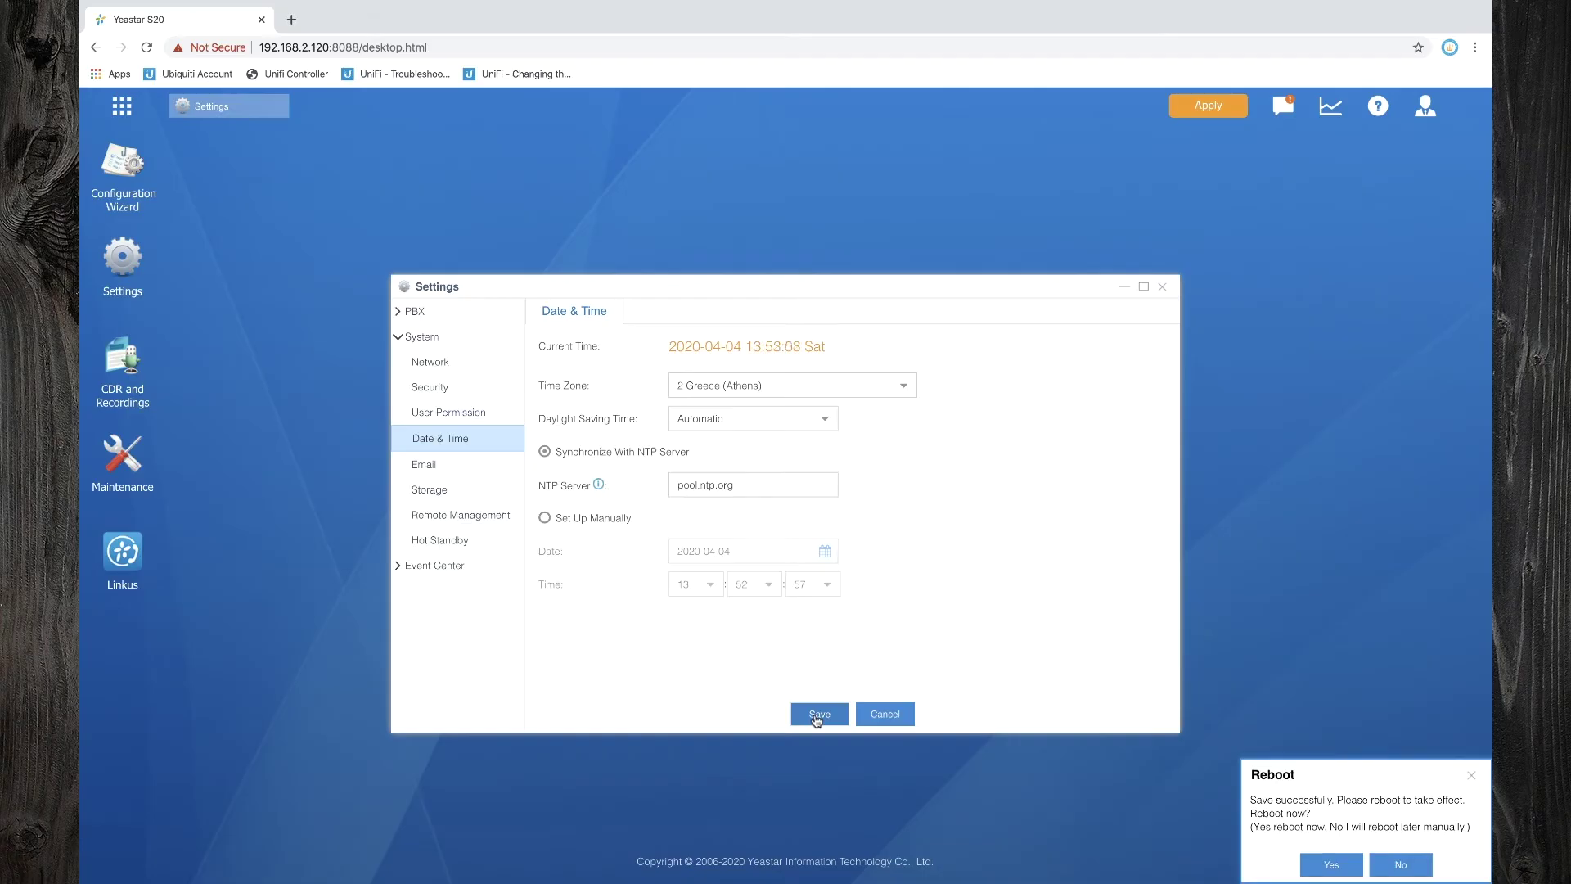
pyautogui.click(1331, 864)
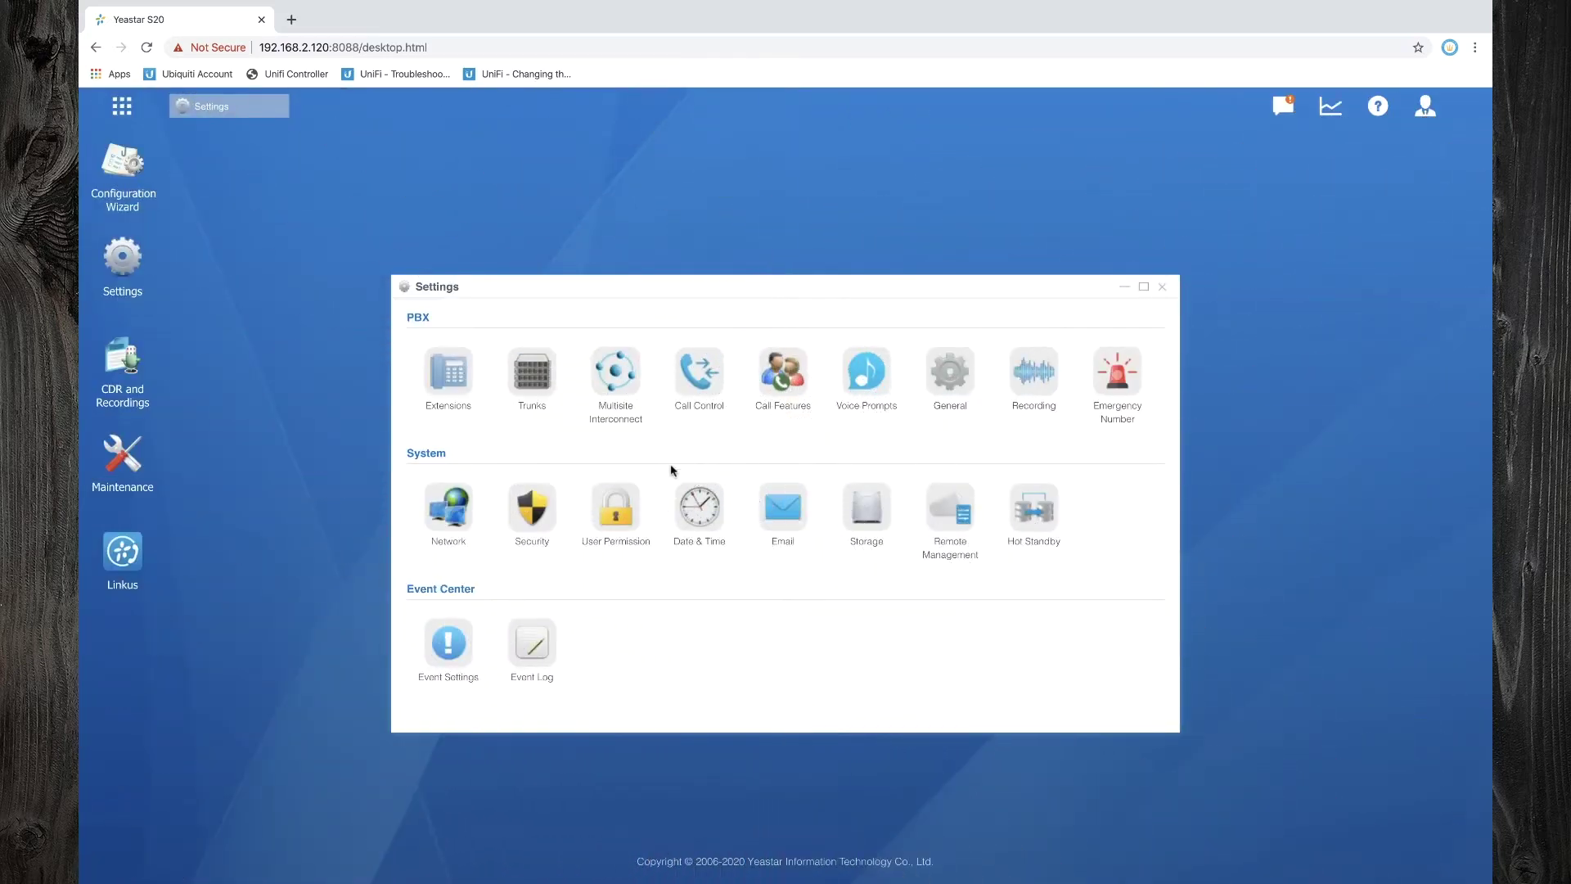
pyautogui.click(794, 516)
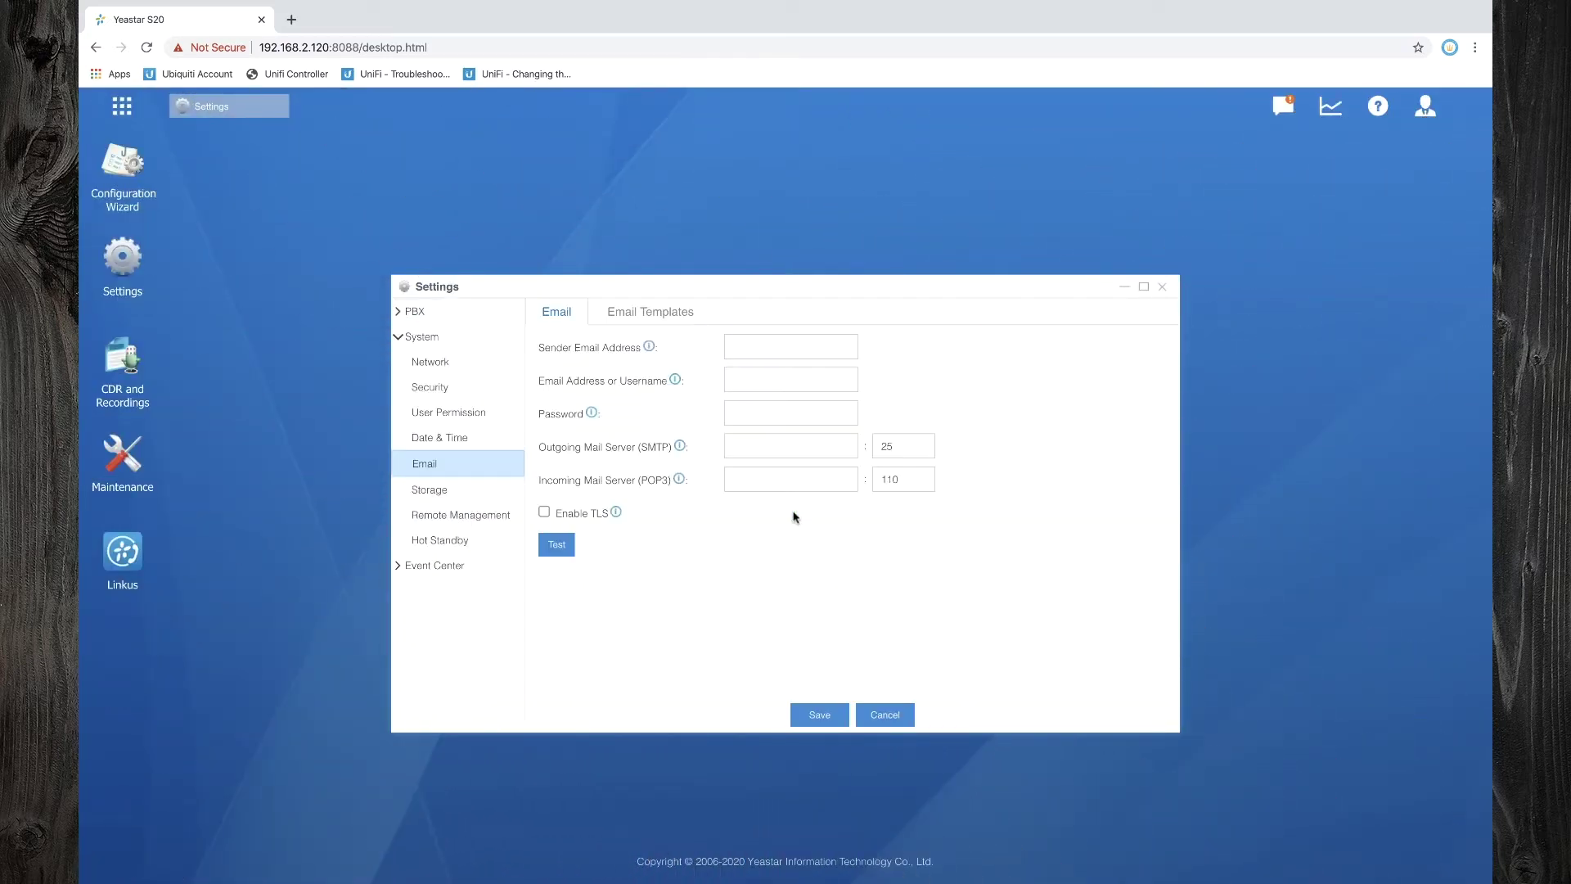
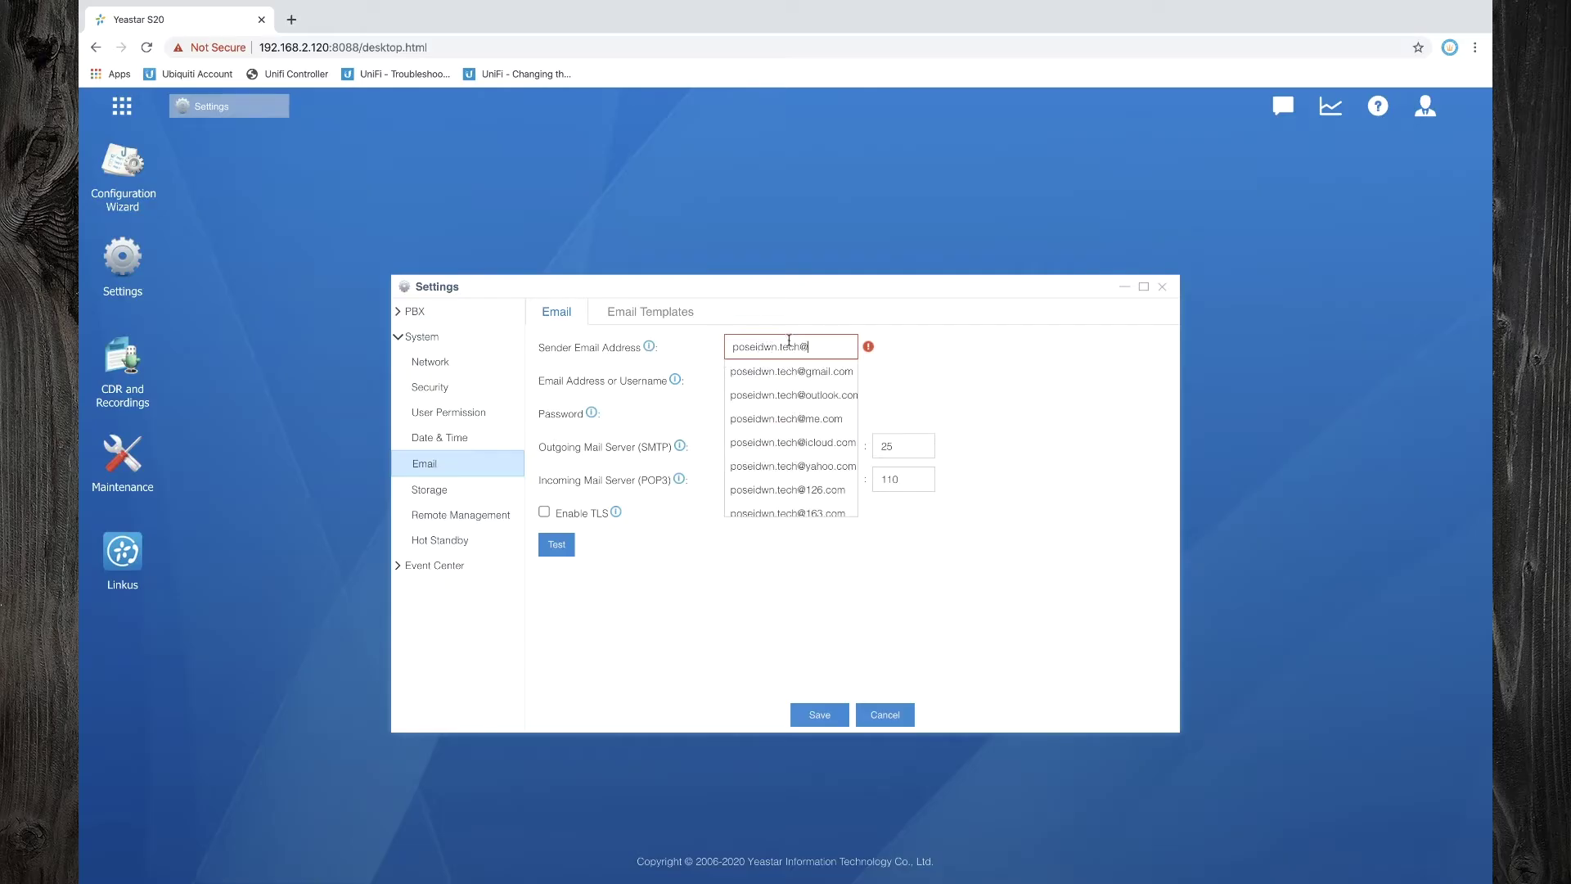
# Enter the Gmail sender address and account credentials, run the email test, and dismiss the failure
pyautogui.click(804, 370)
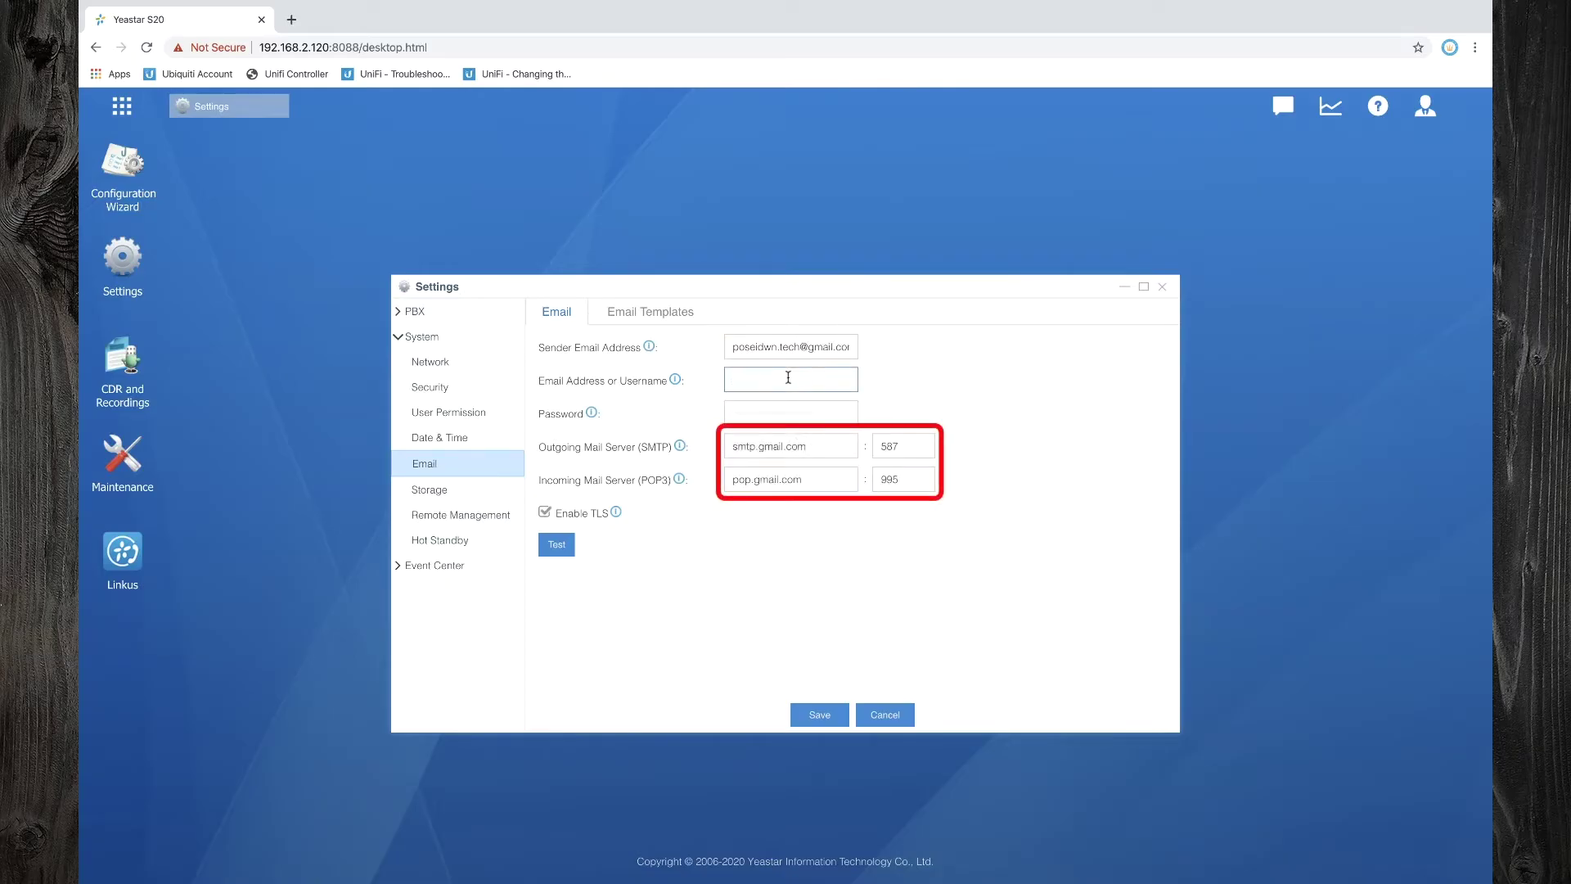
pyautogui.click(788, 378)
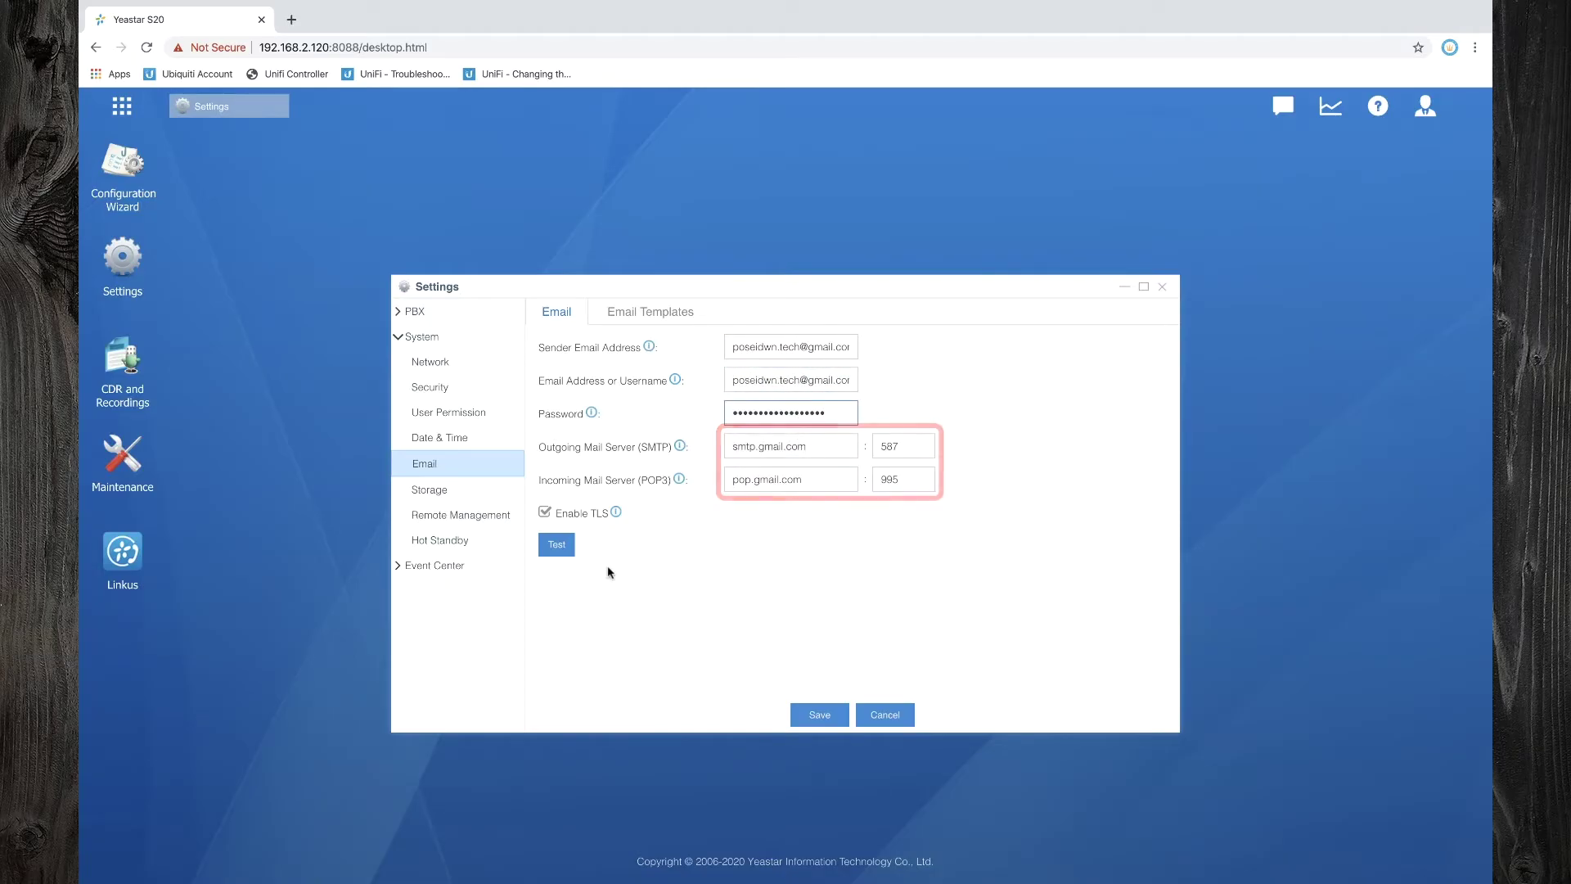
pyautogui.click(568, 550)
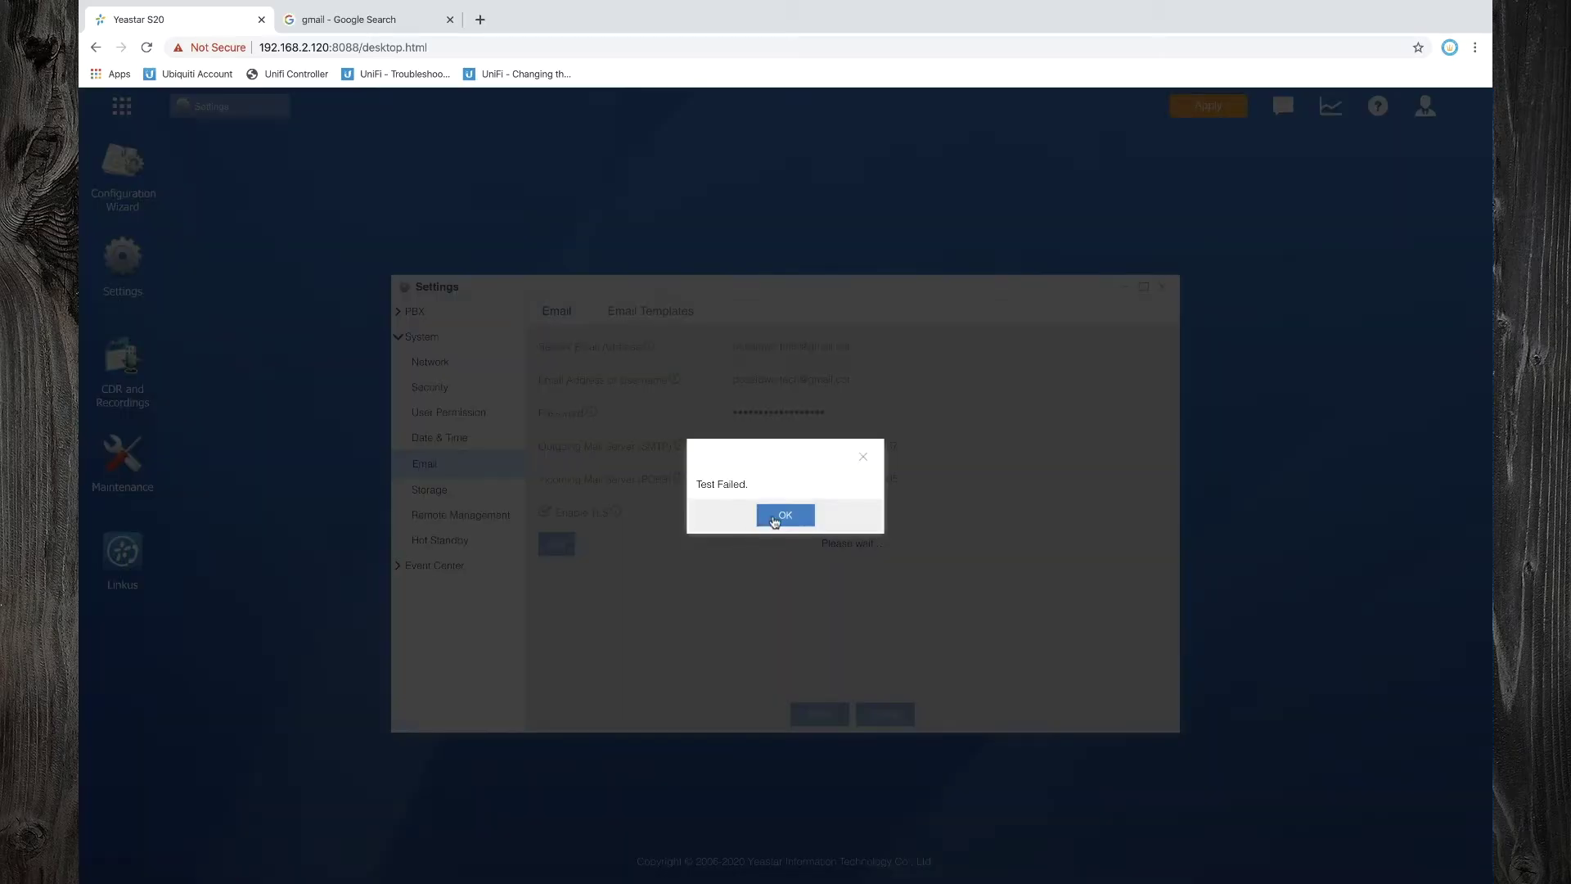
pyautogui.click(778, 517)
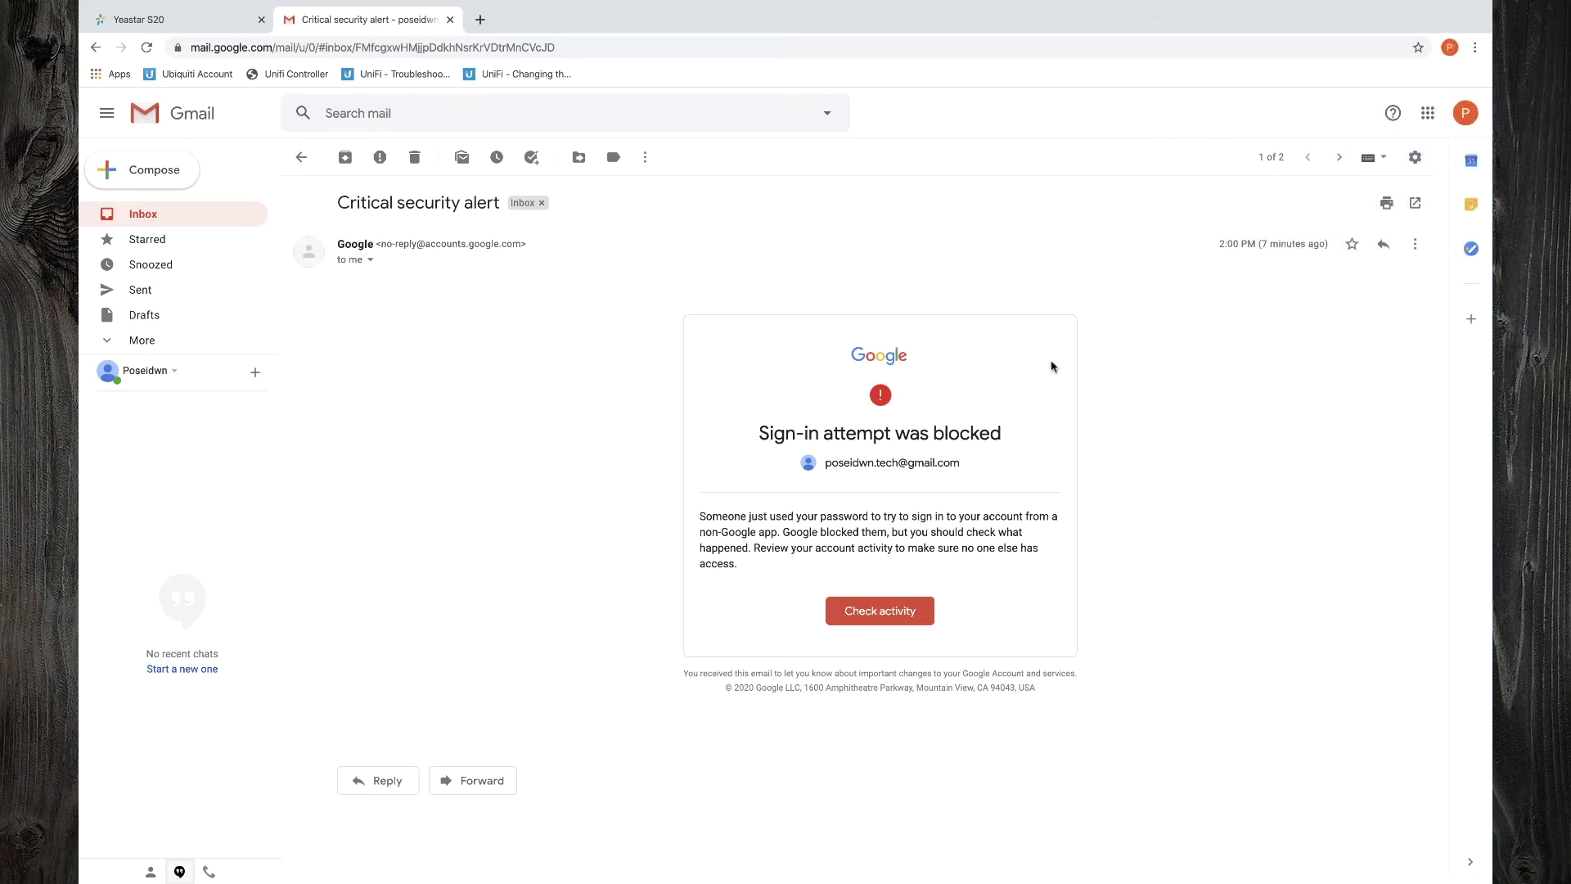
# Turn on Enable POP for all mail and Enable IMAP in Gmail's settings and save
pyautogui.click(1416, 157)
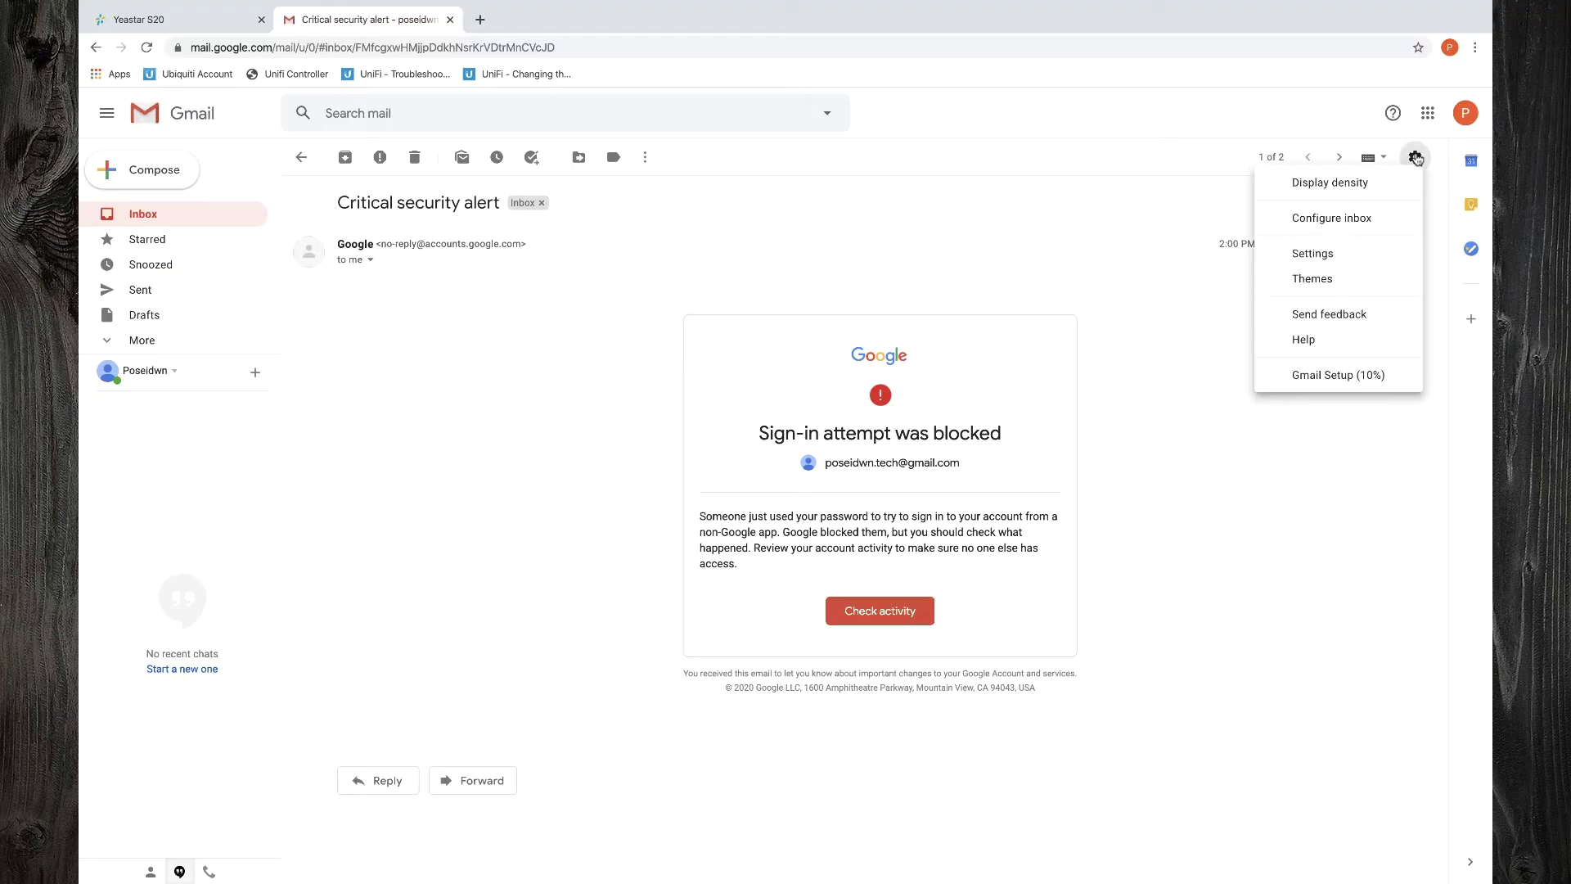
pyautogui.click(1310, 252)
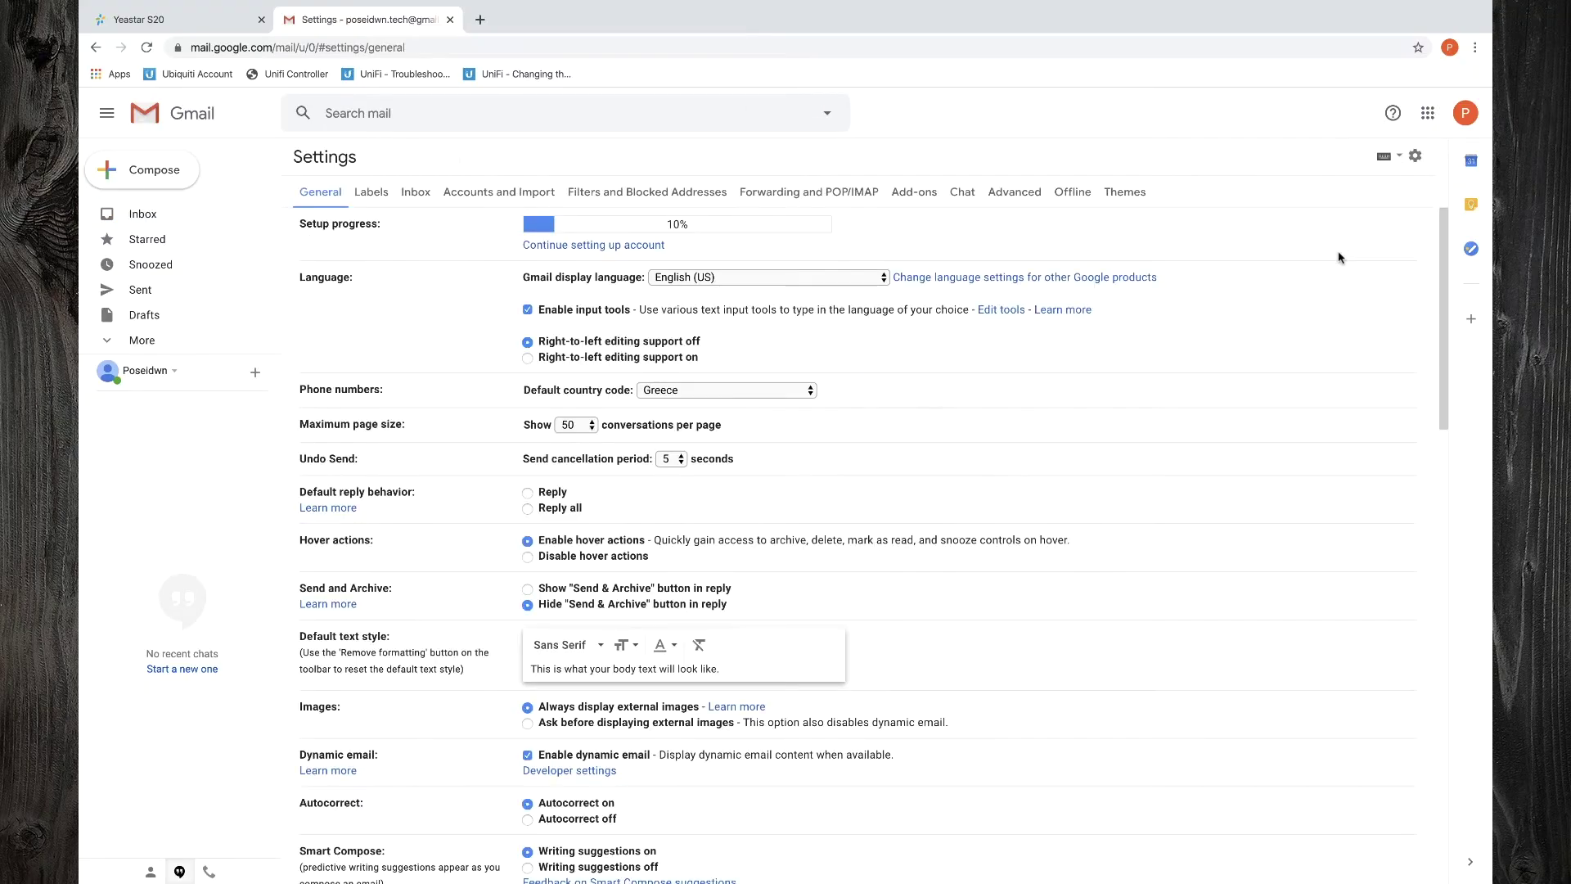
pyautogui.click(846, 194)
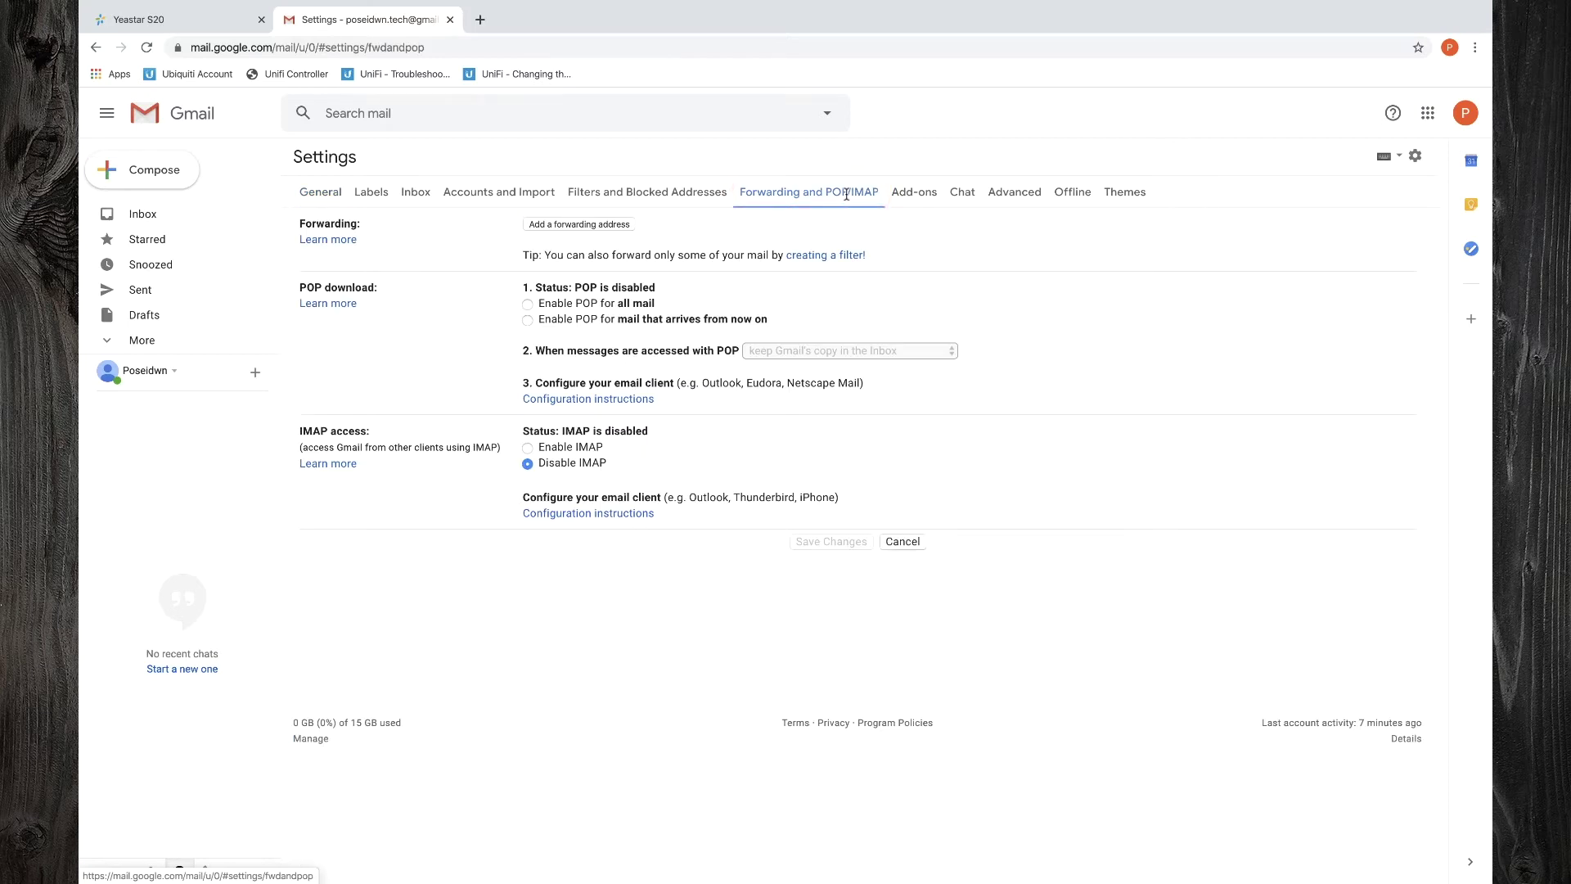
pyautogui.click(528, 305)
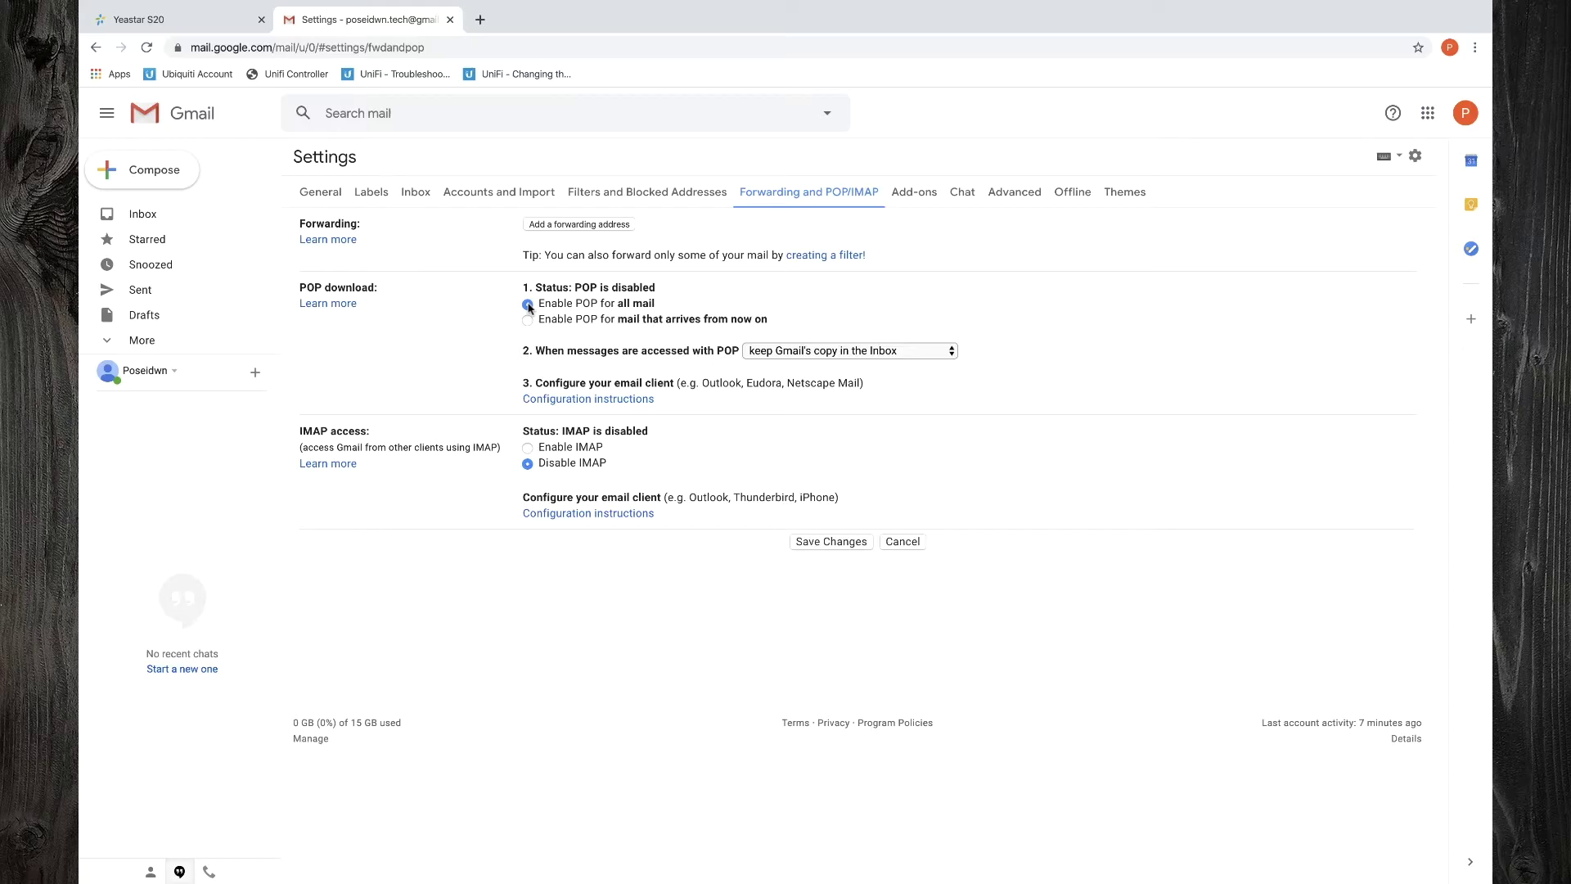
pyautogui.click(527, 448)
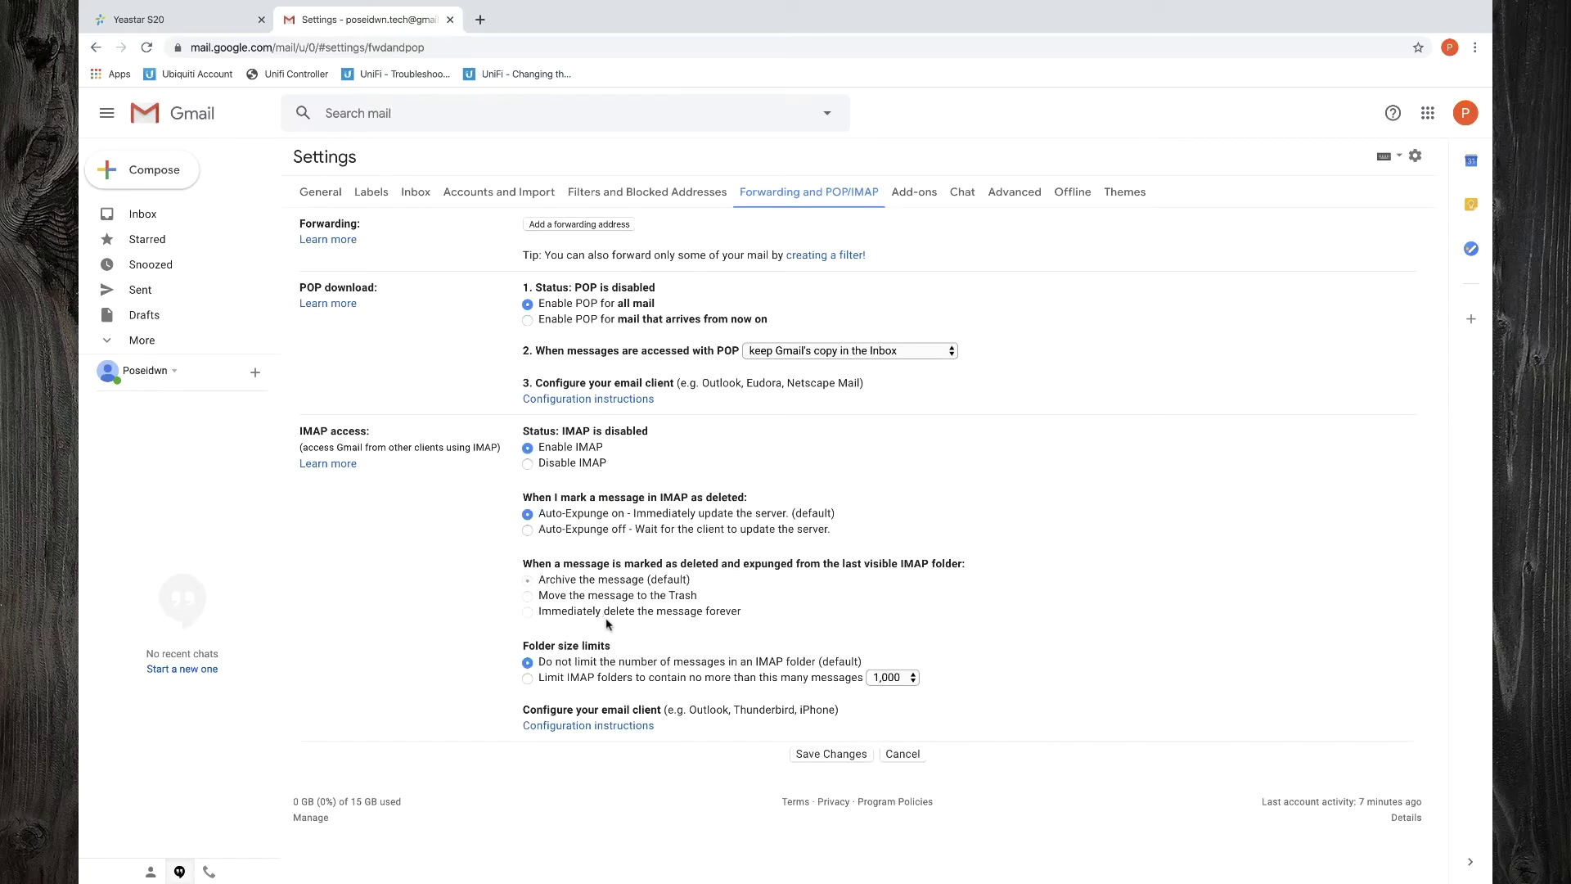
pyautogui.click(838, 763)
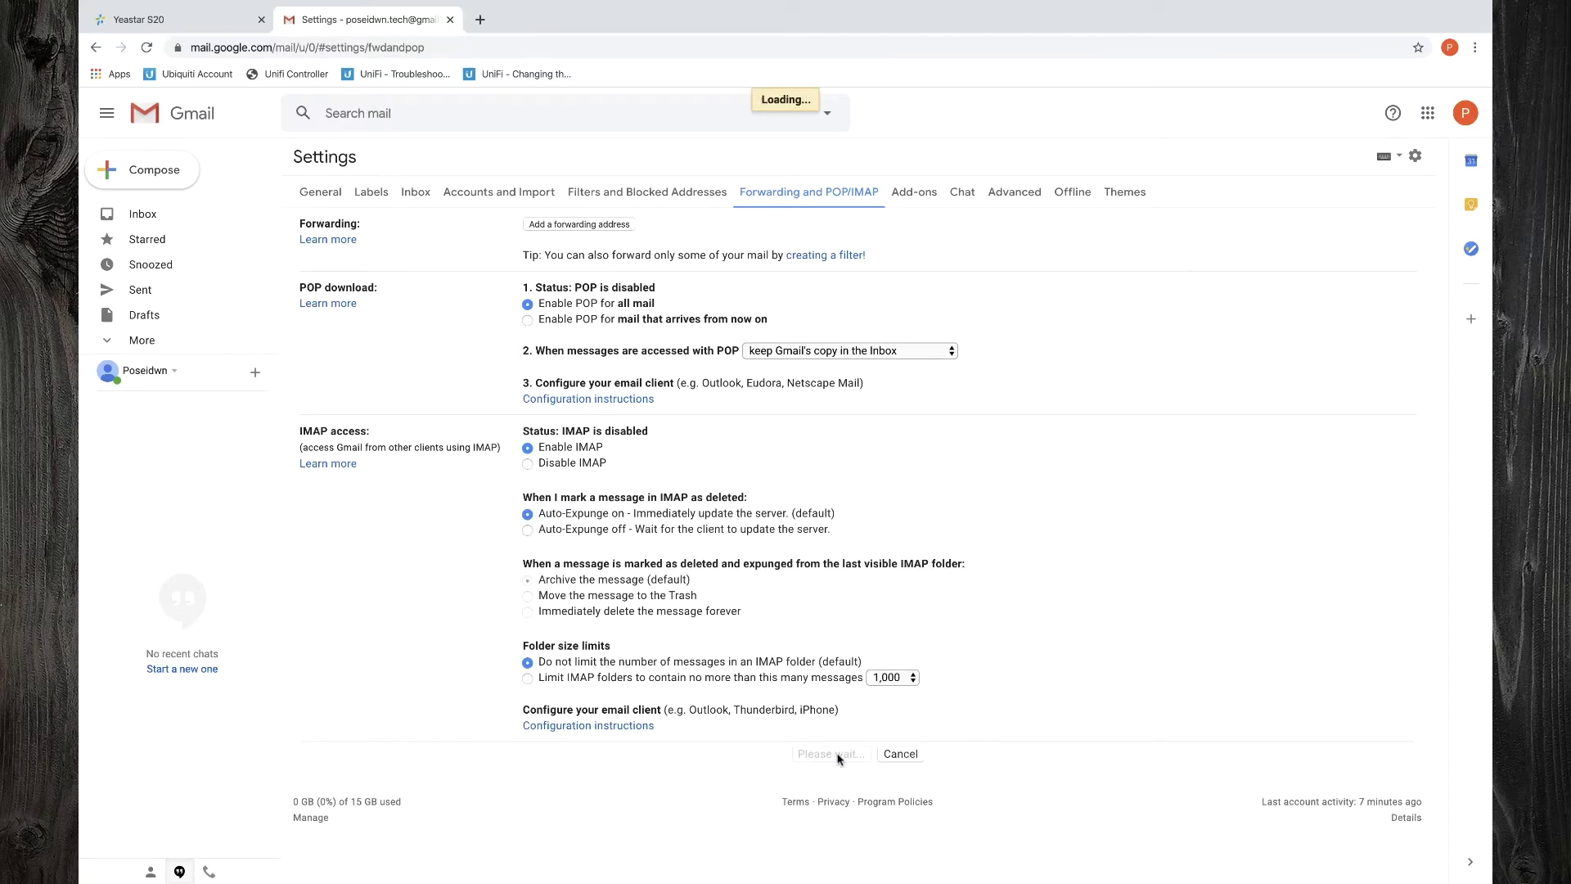
pyautogui.click(1465, 115)
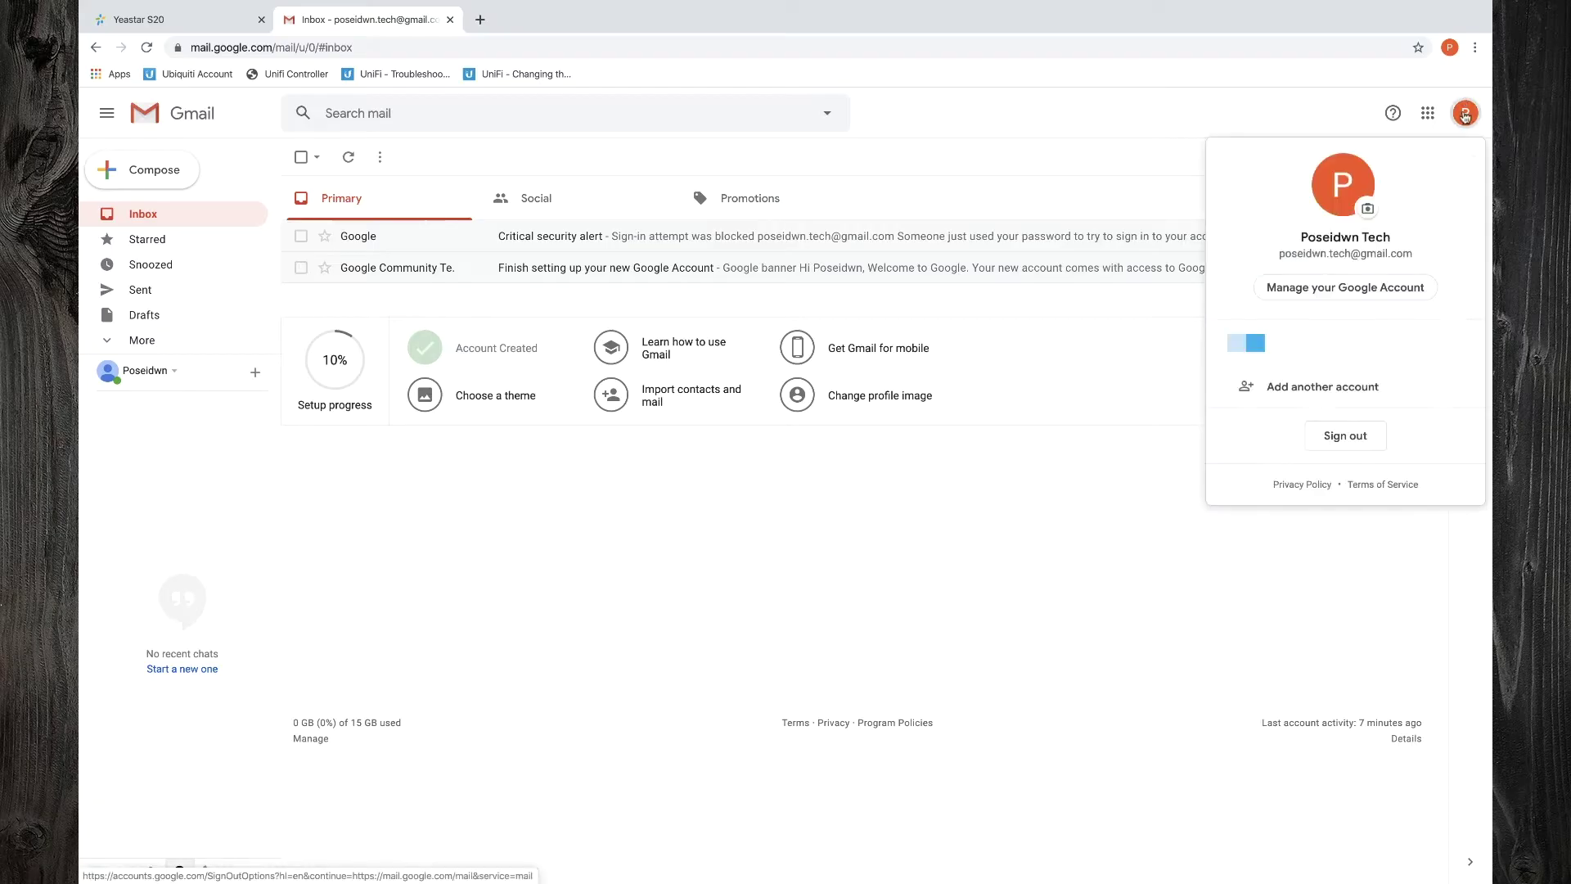
# Switch on Less secure app access in the Google Account security settings
pyautogui.click(1392, 286)
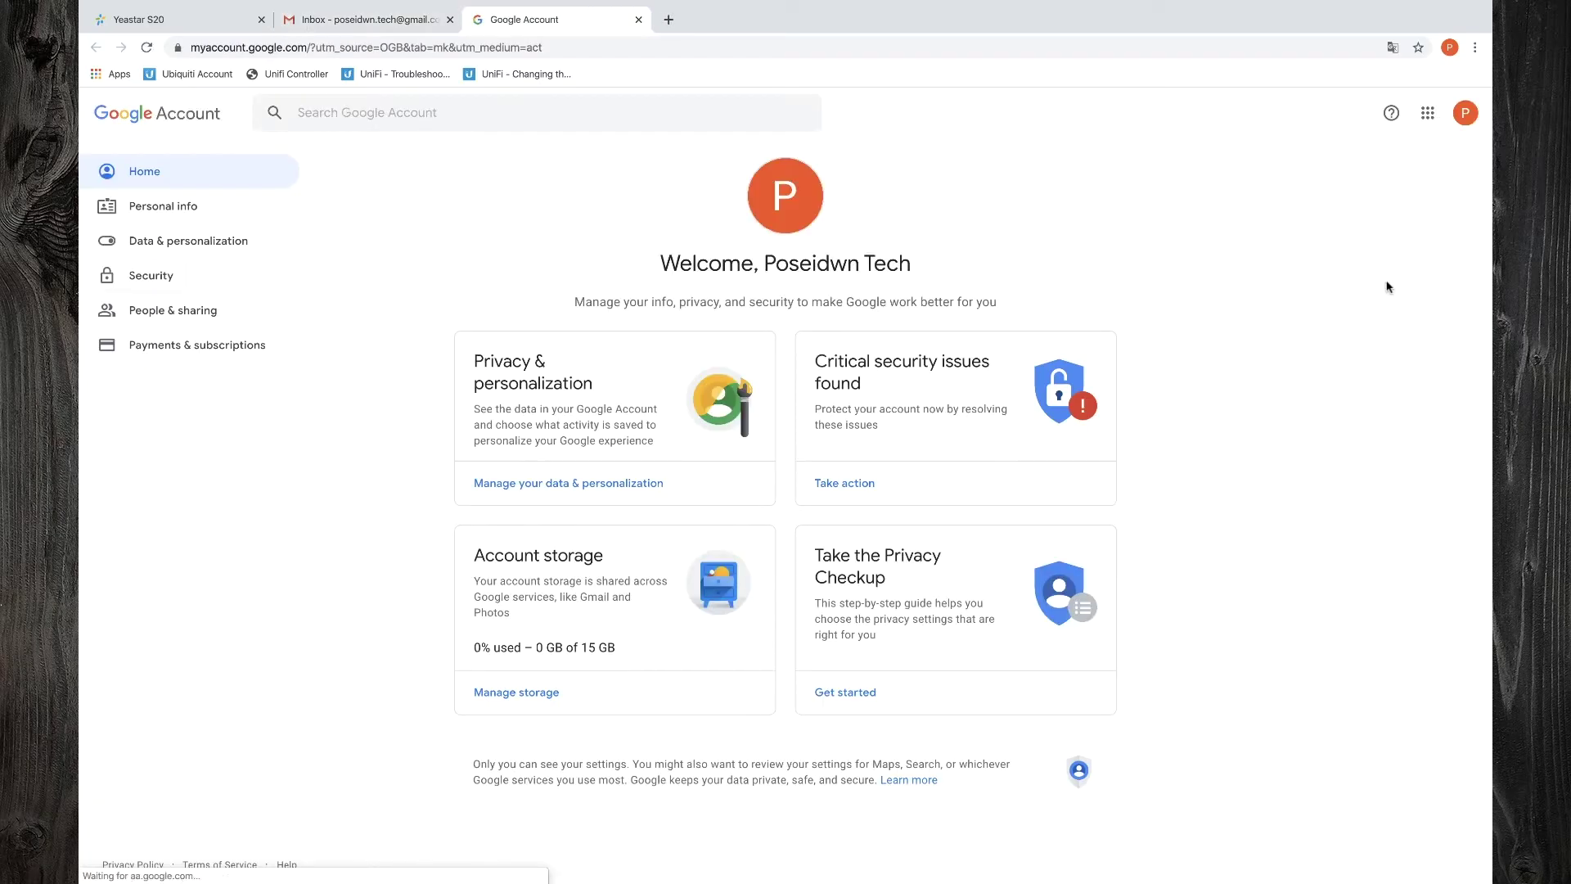
pyautogui.click(133, 277)
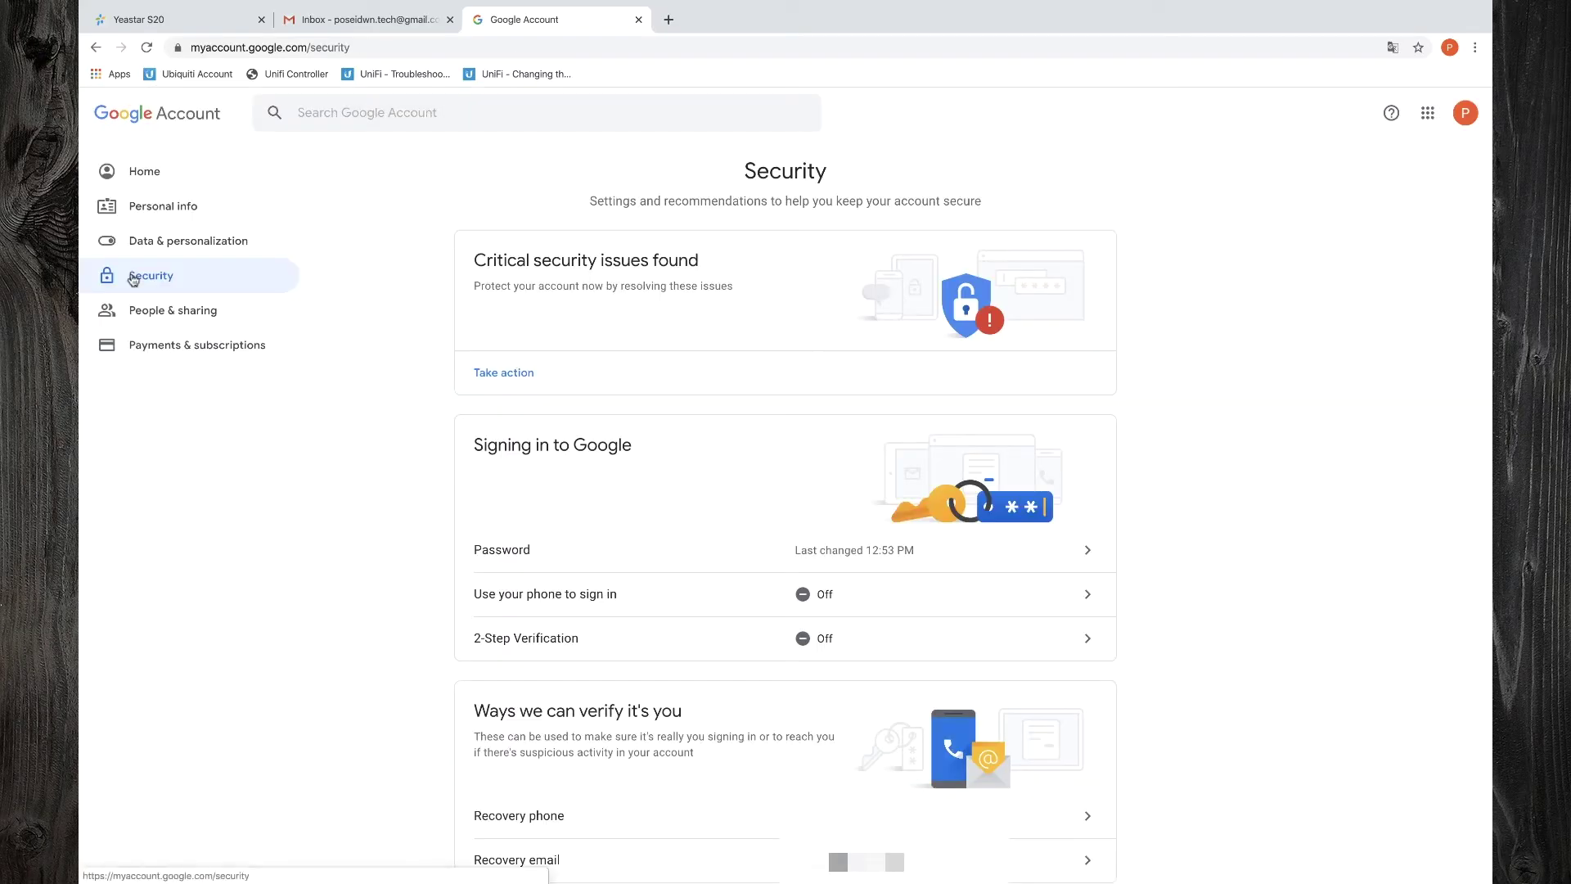
pyautogui.scroll(-10, 387, 557)
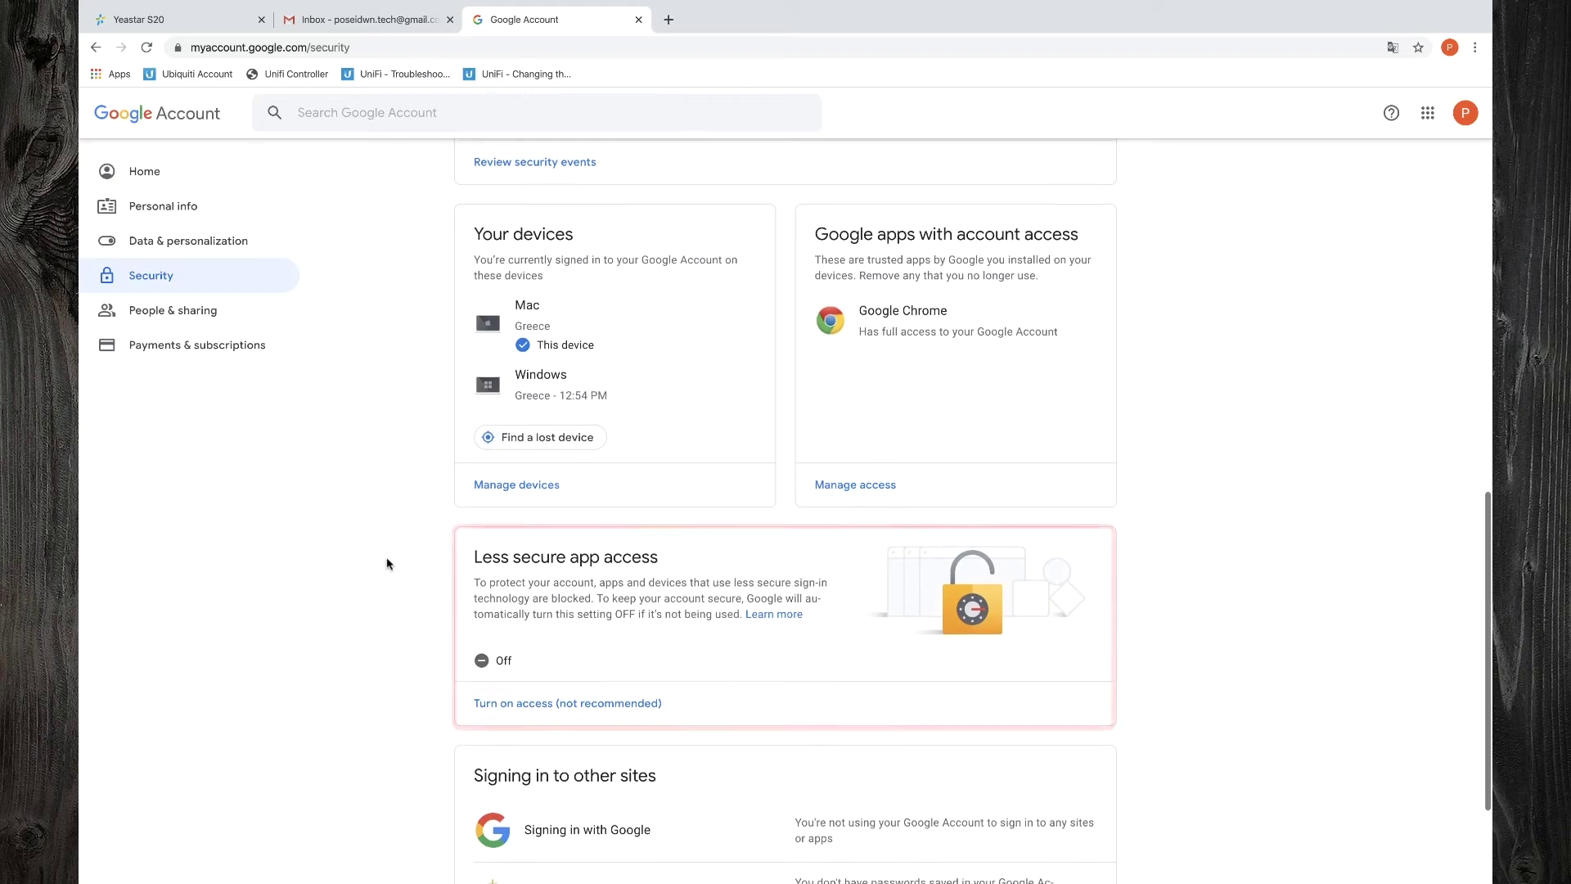
pyautogui.scroll(-3, 386, 564)
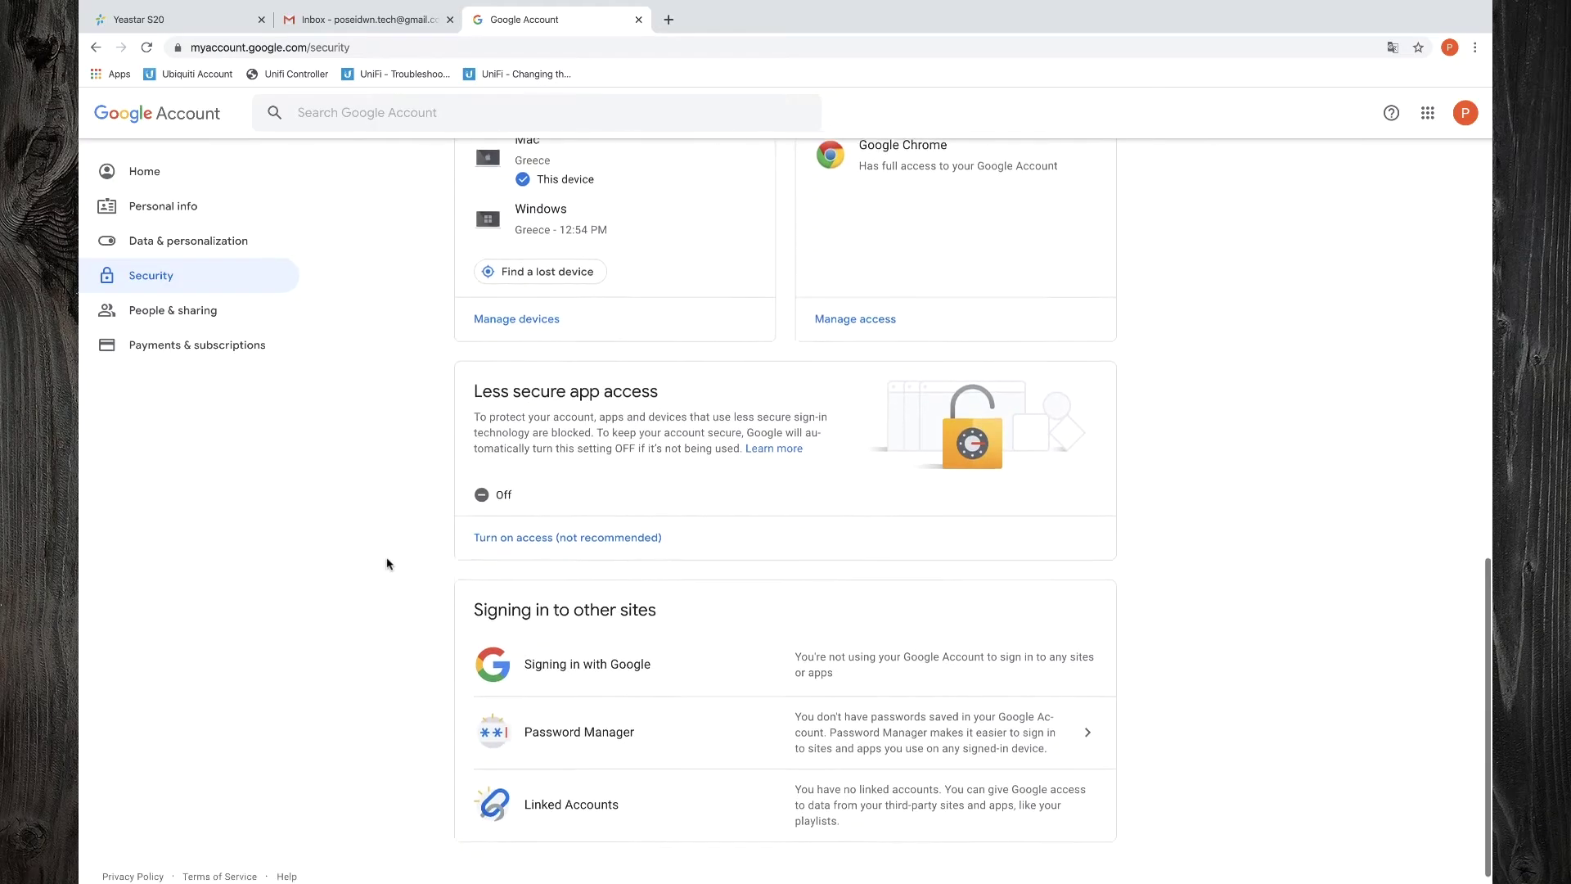
pyautogui.scroll(1, 387, 563)
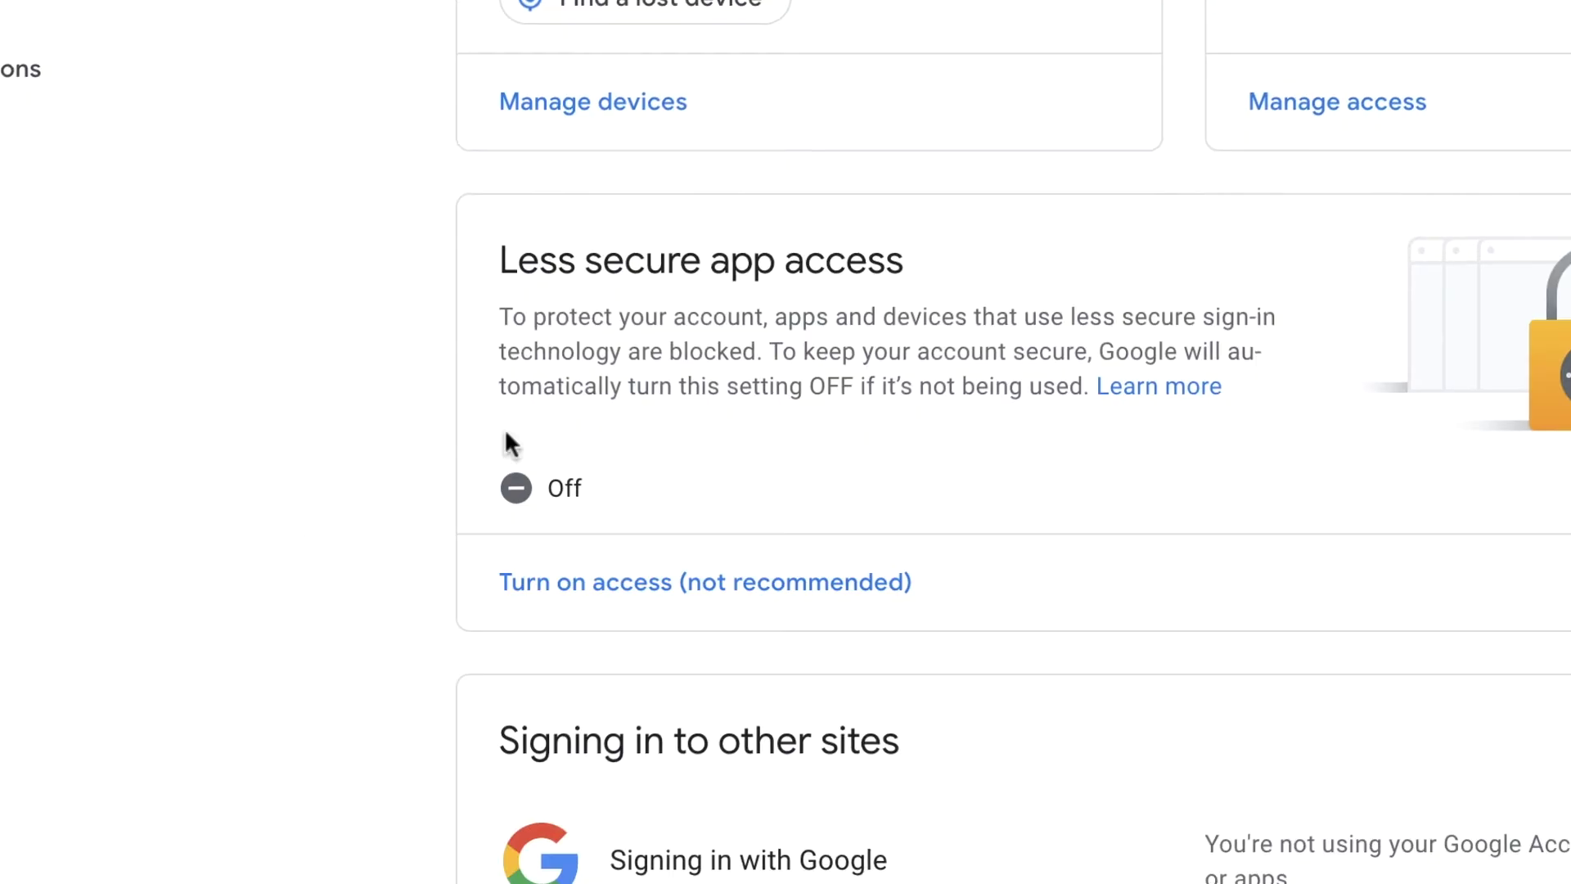
pyautogui.click(585, 586)
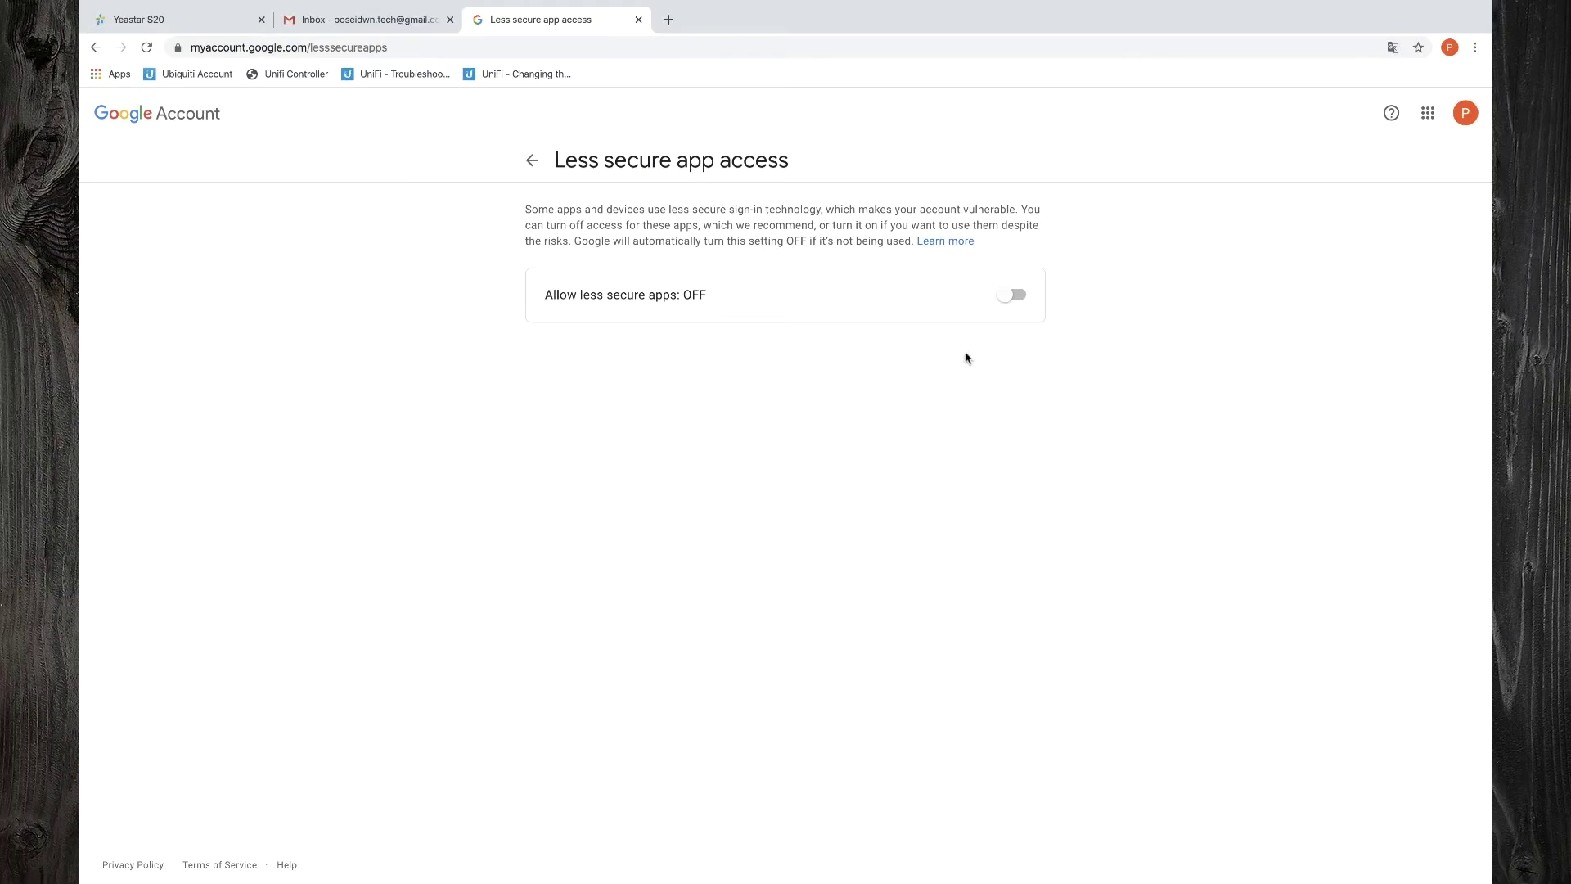
pyautogui.click(1012, 295)
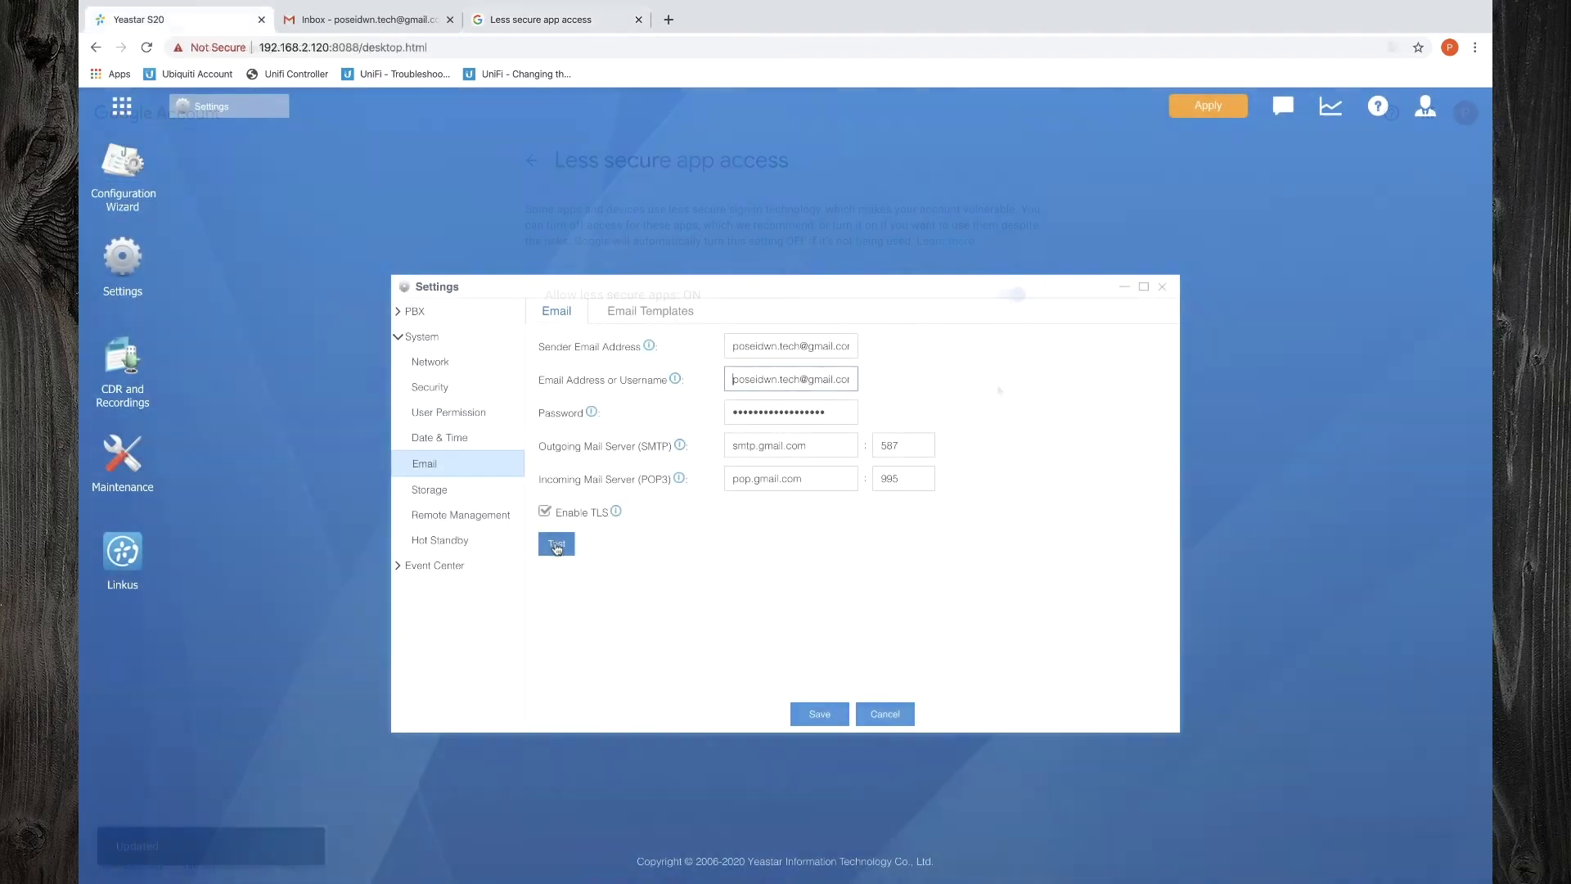
# Send a test email and confirm 'Test mail for IPPBX' arrived in the Gmail inbox
pyautogui.click(556, 545)
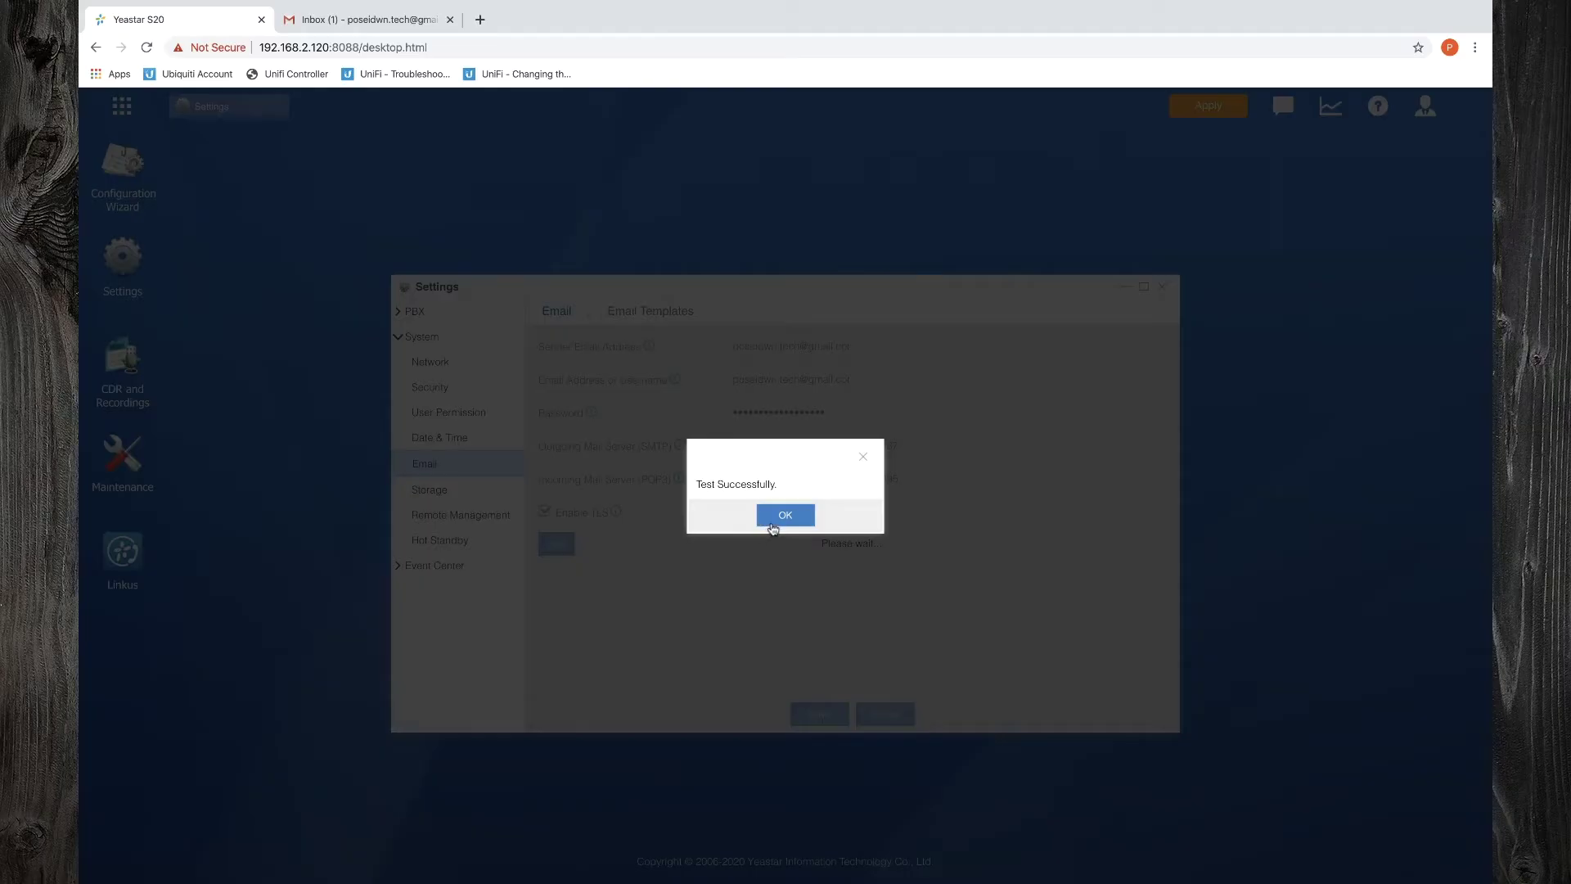
pyautogui.click(784, 515)
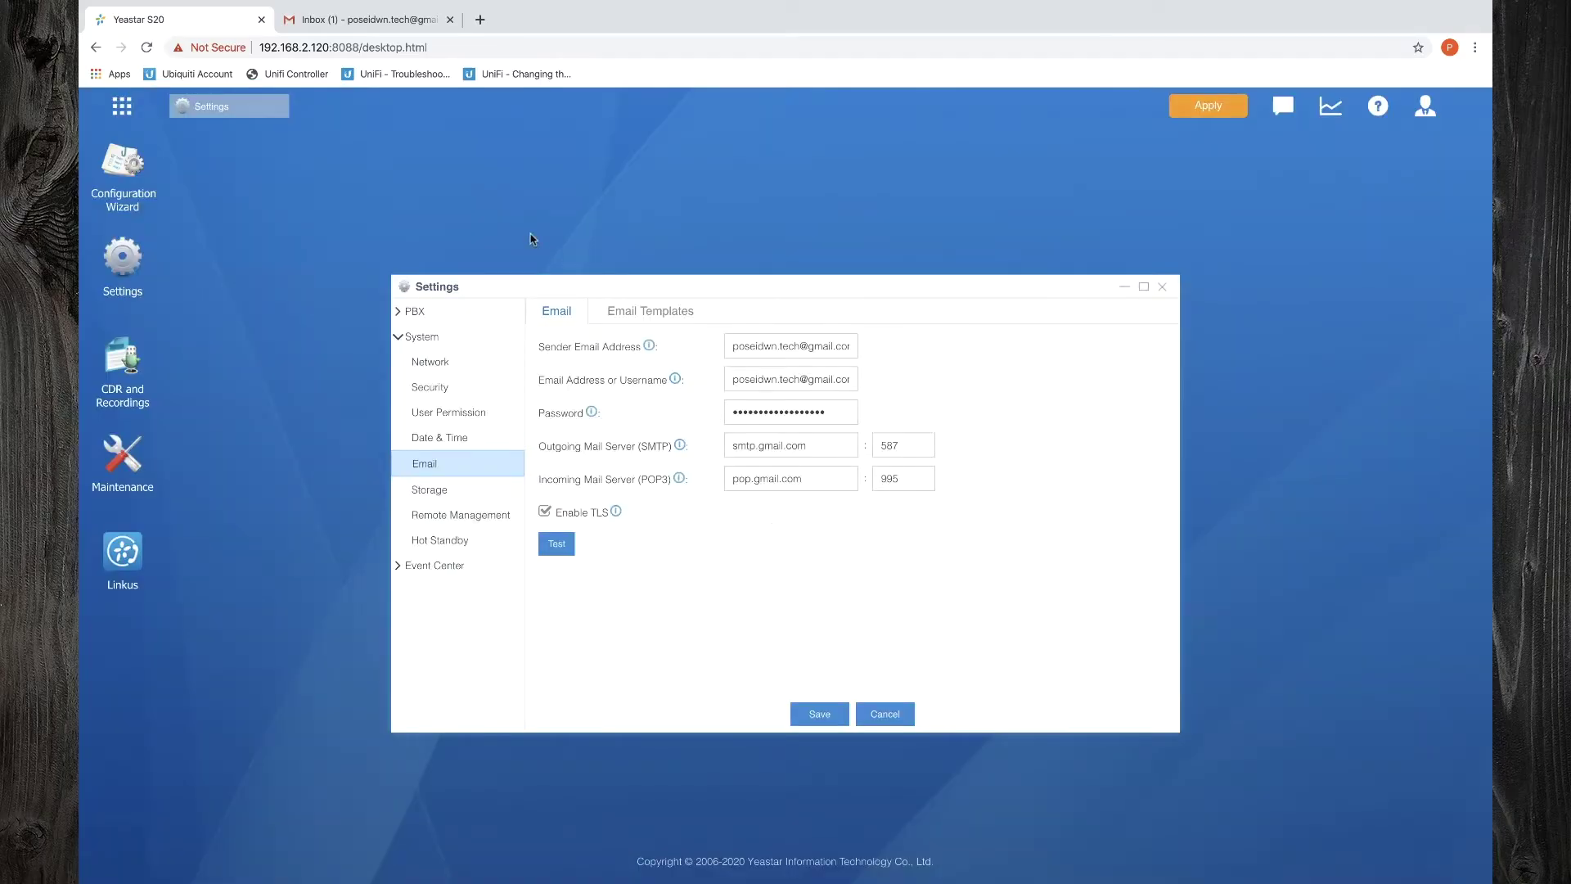
pyautogui.click(373, 19)
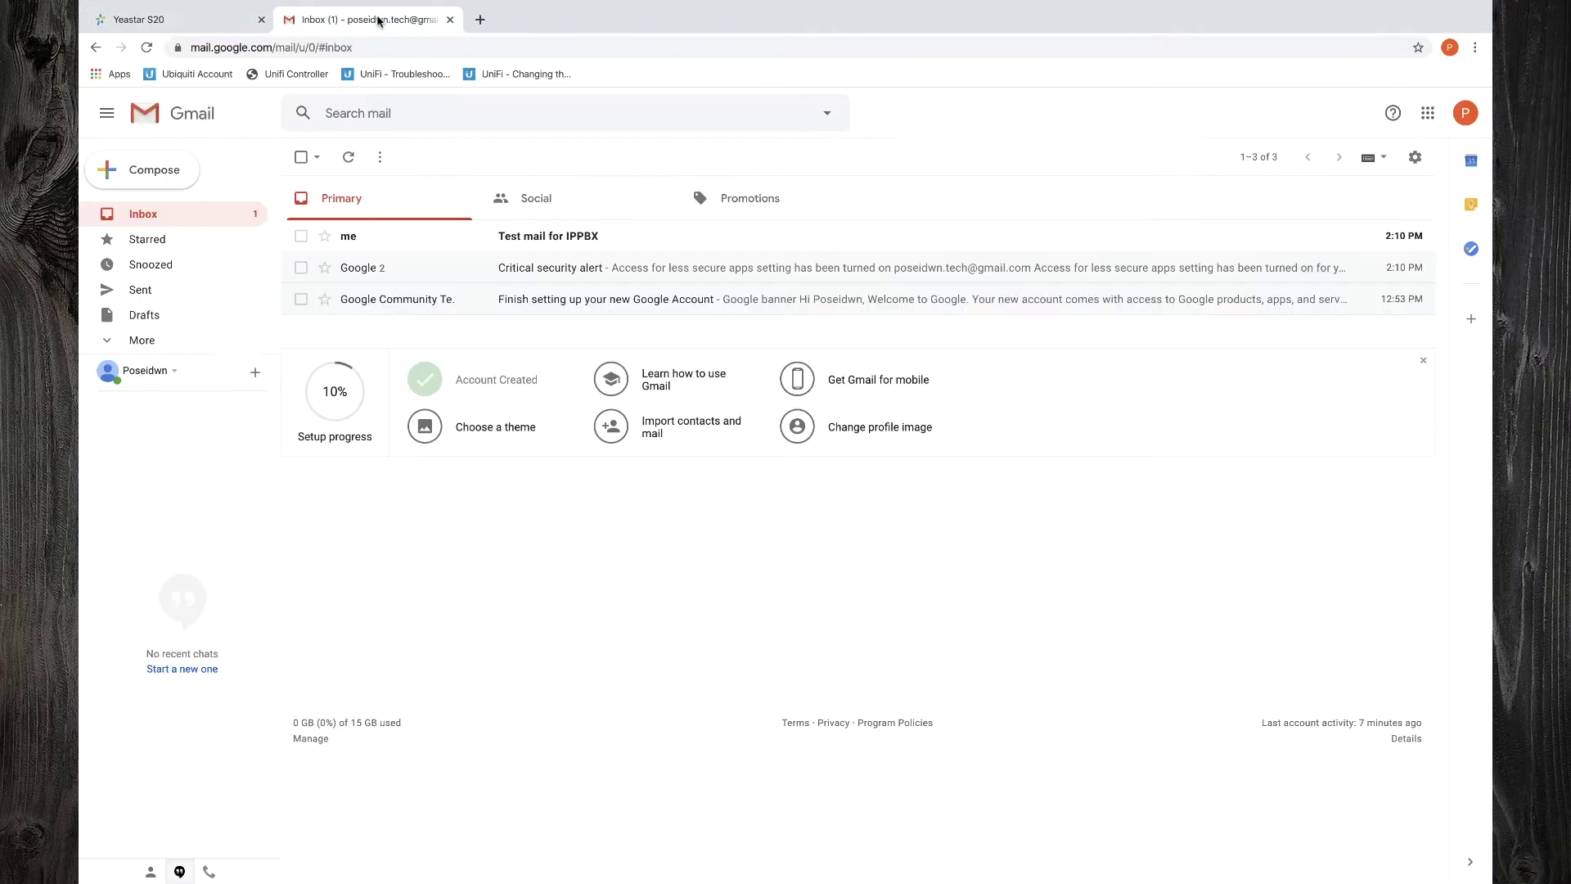
pyautogui.click(505, 232)
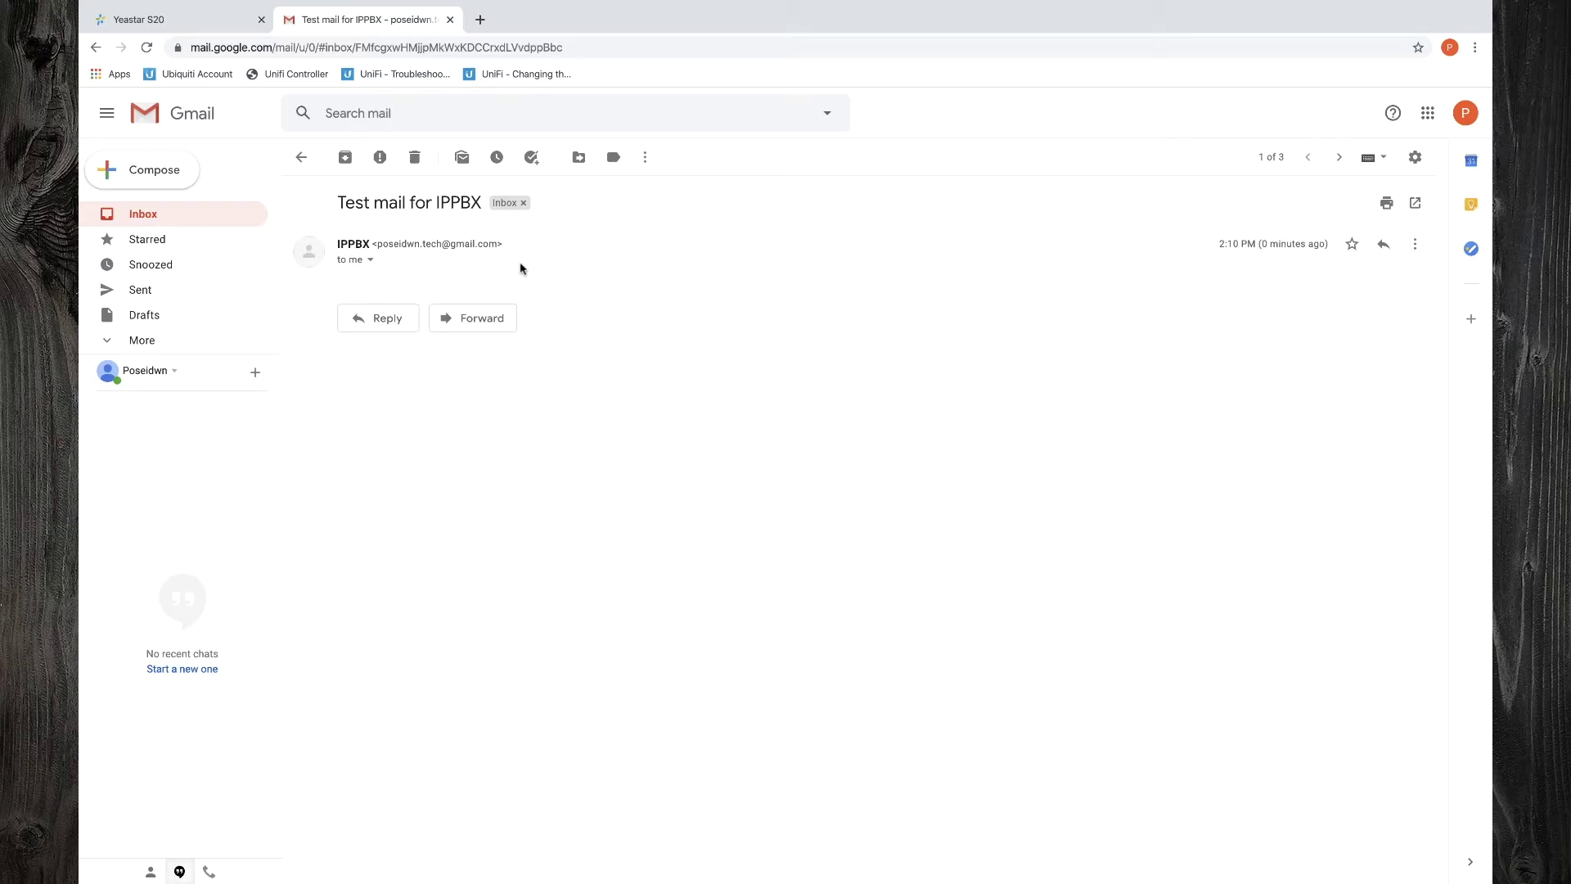
# Save and apply the smtp.gmail.com port 587 TLS email settings on the PBX
pyautogui.click(209, 18)
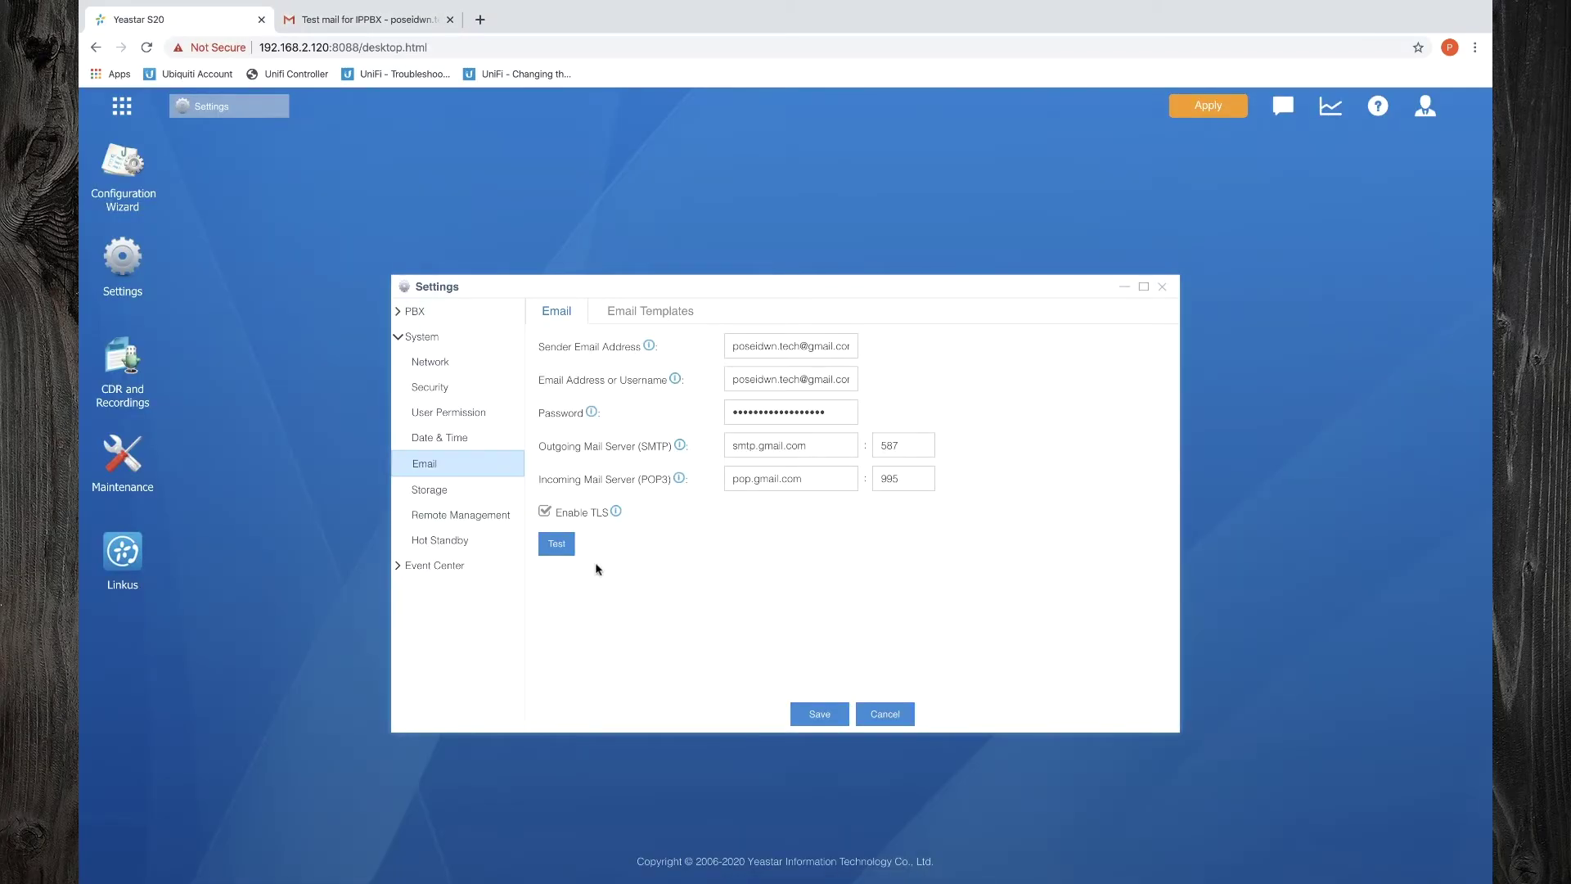
pyautogui.click(816, 704)
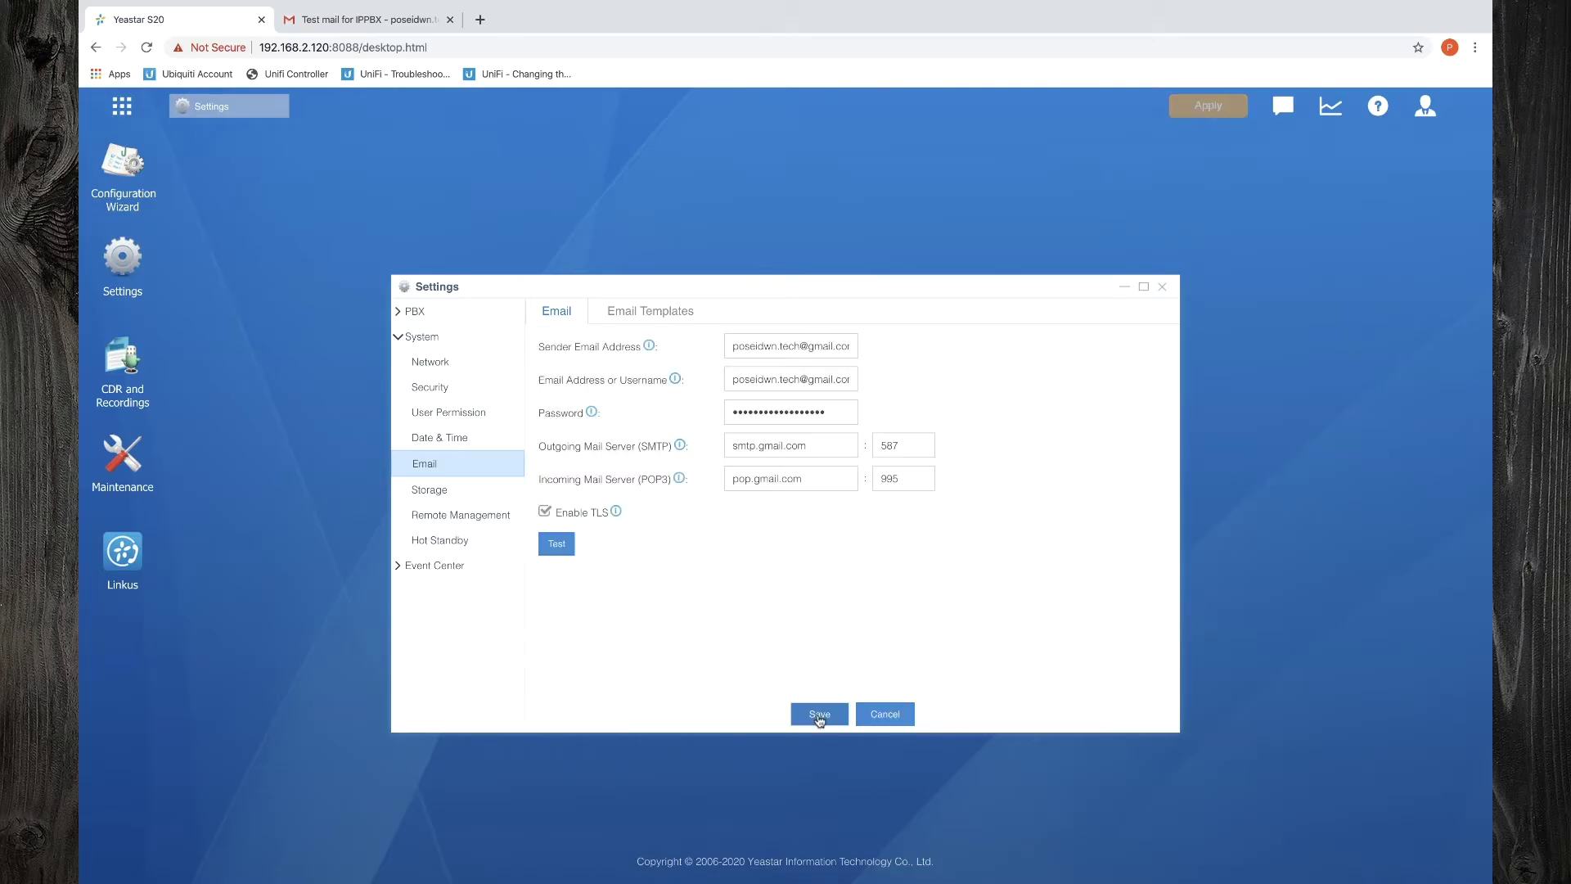
pyautogui.click(1207, 115)
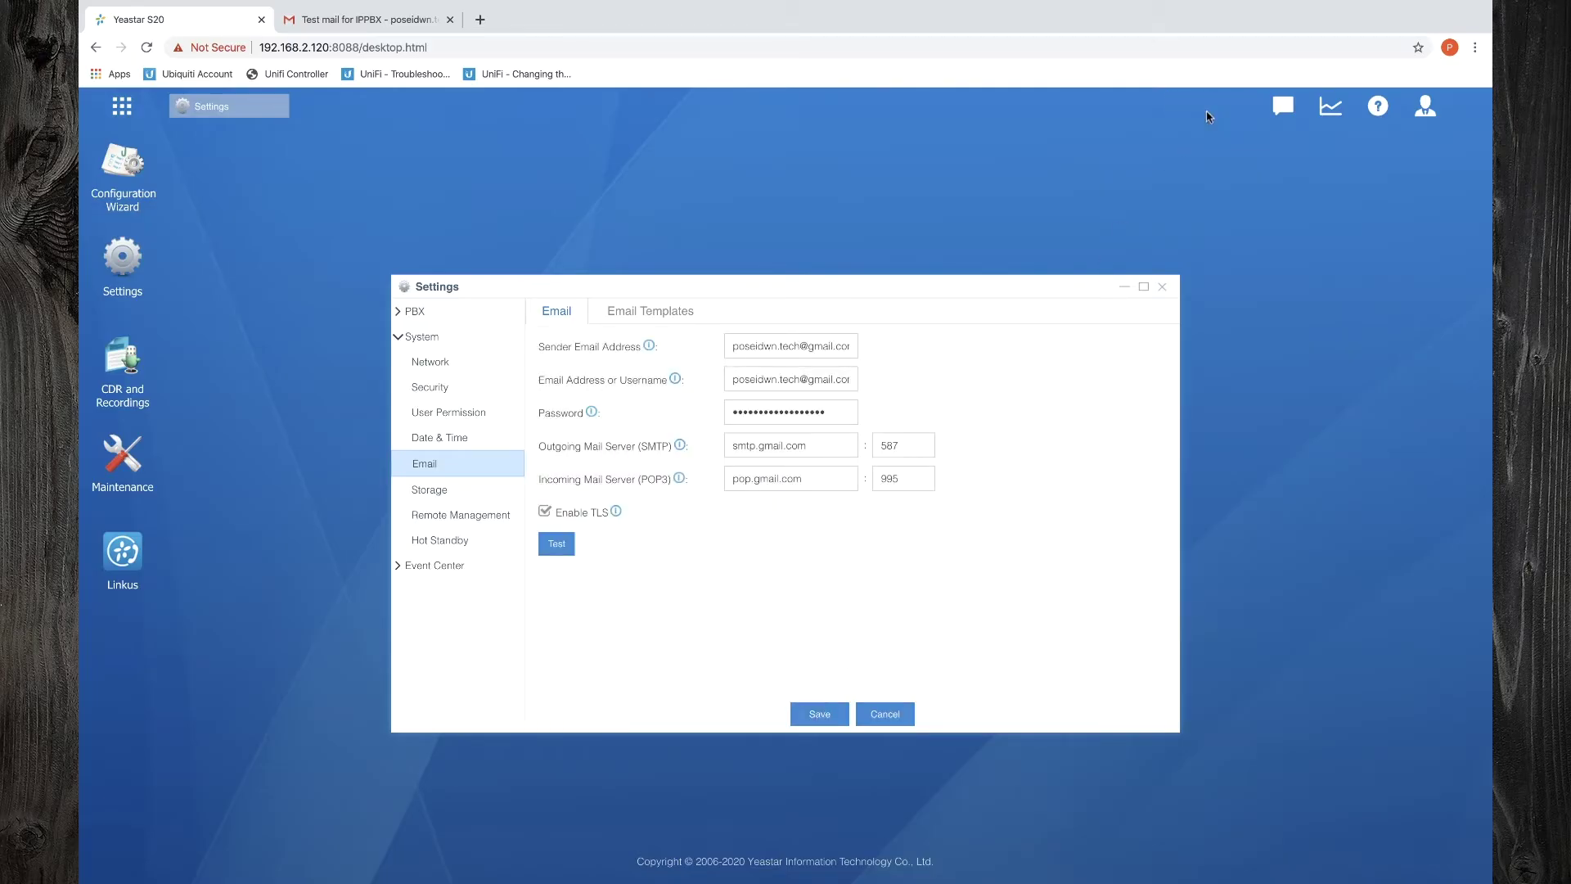
# Add the account e-mail and a new admin password in My Settings, then log back in
pyautogui.click(1425, 110)
pyautogui.click(1391, 227)
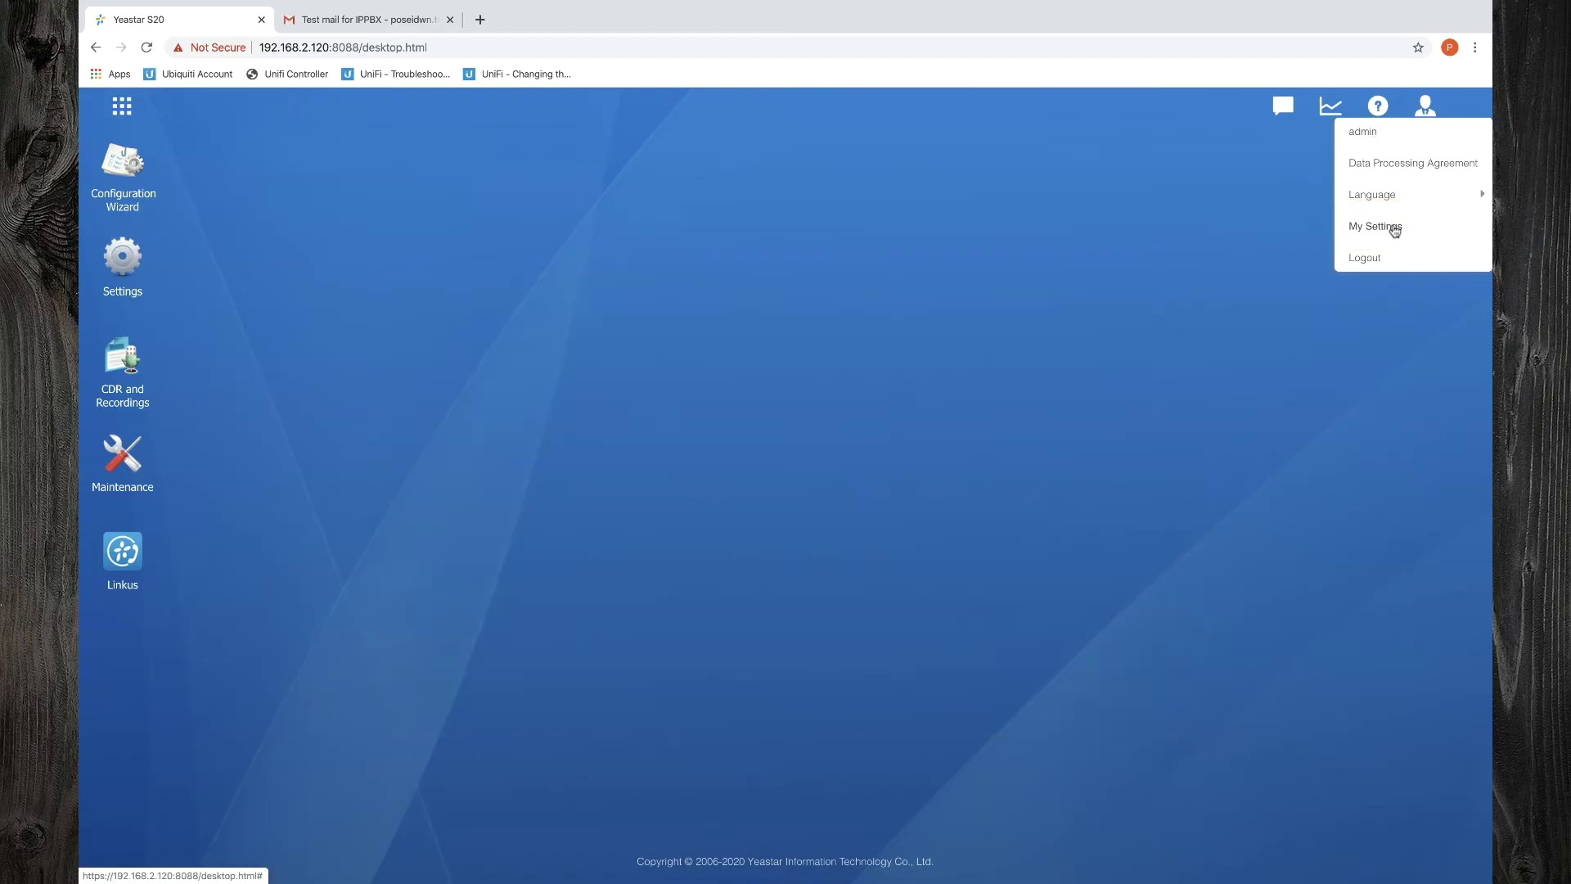
pyautogui.click(1394, 229)
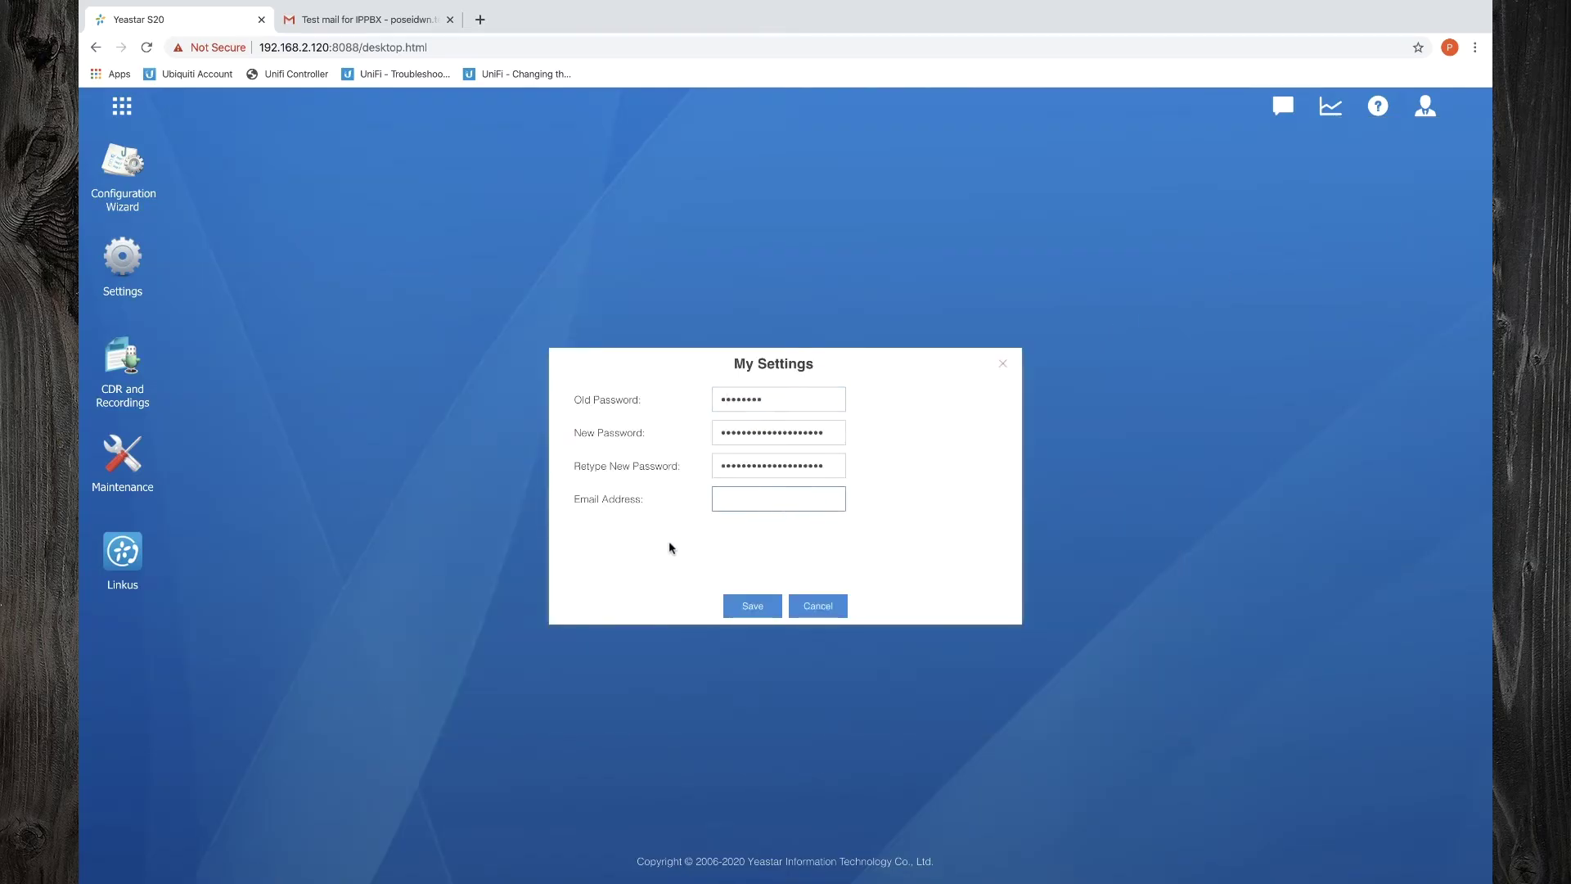
pyautogui.click(749, 605)
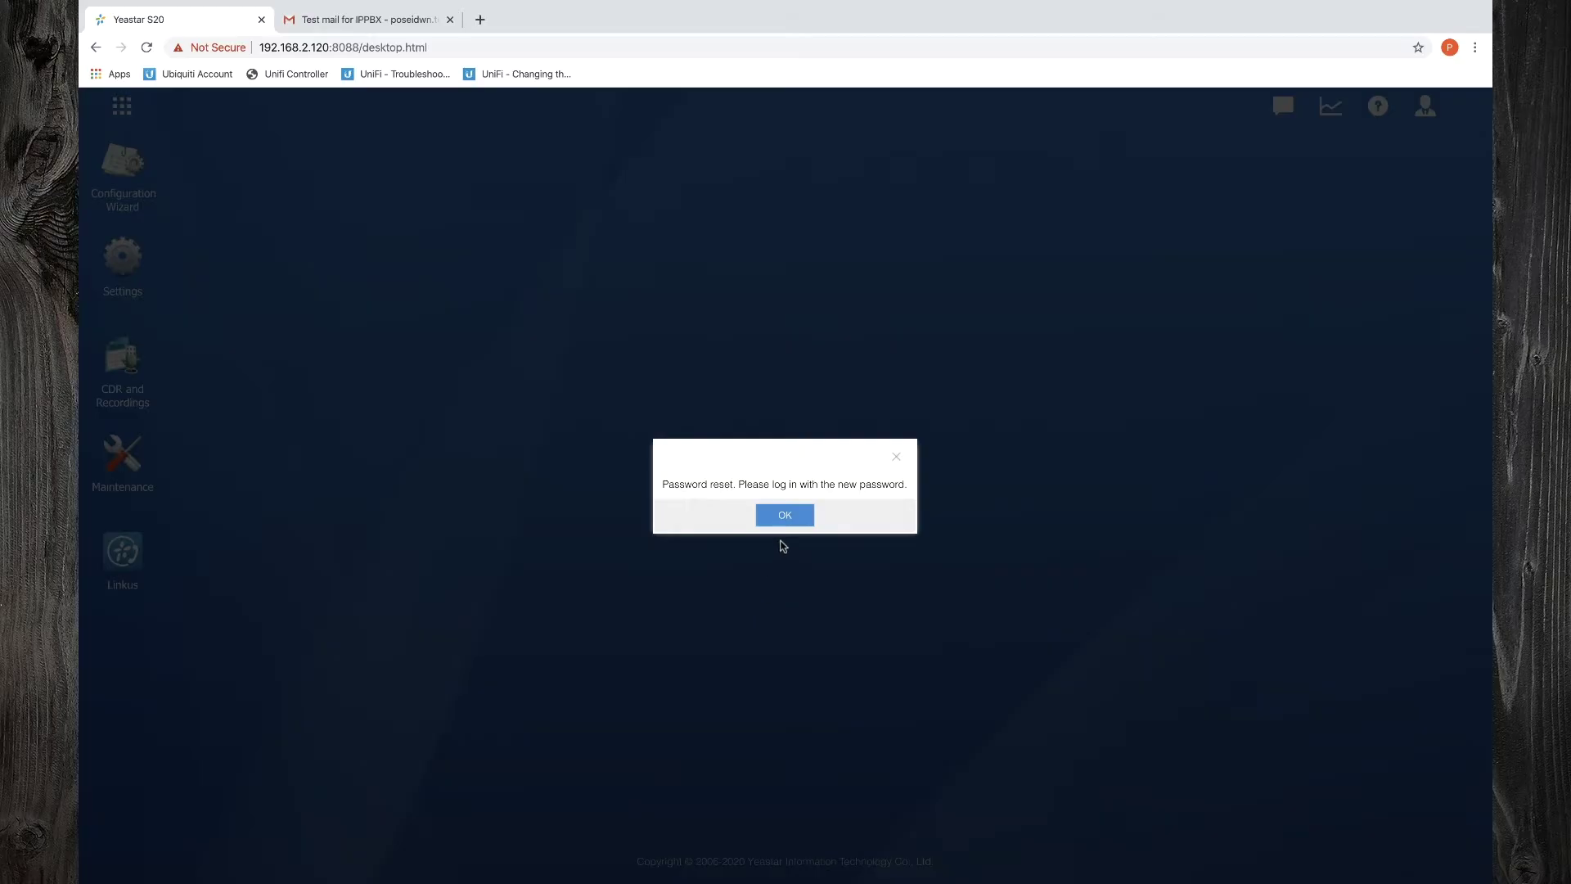
pyautogui.click(785, 515)
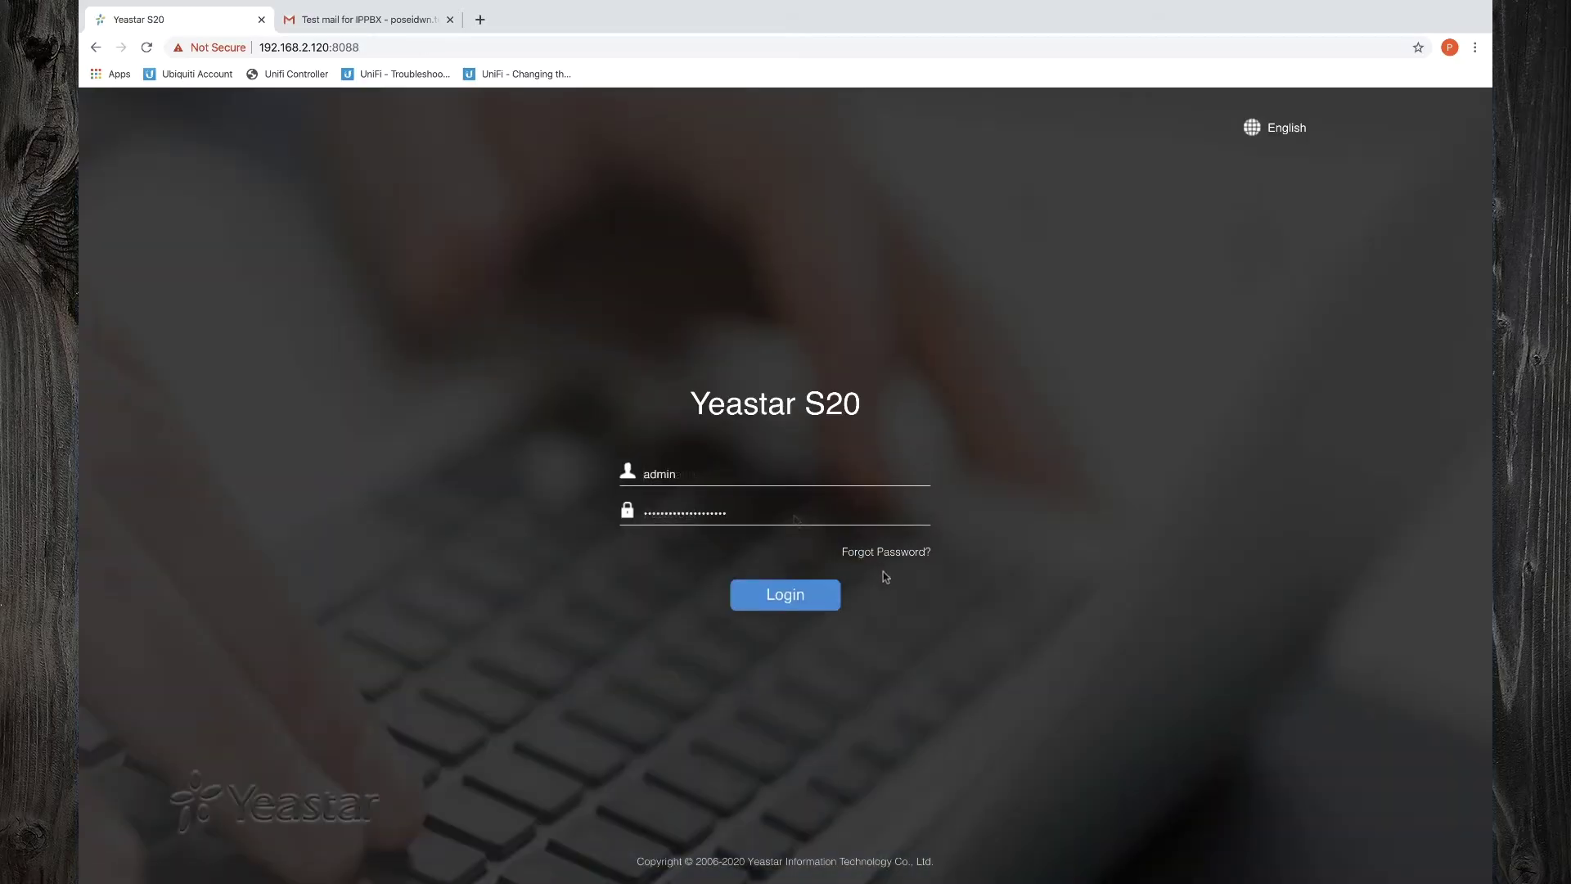
pyautogui.click(814, 596)
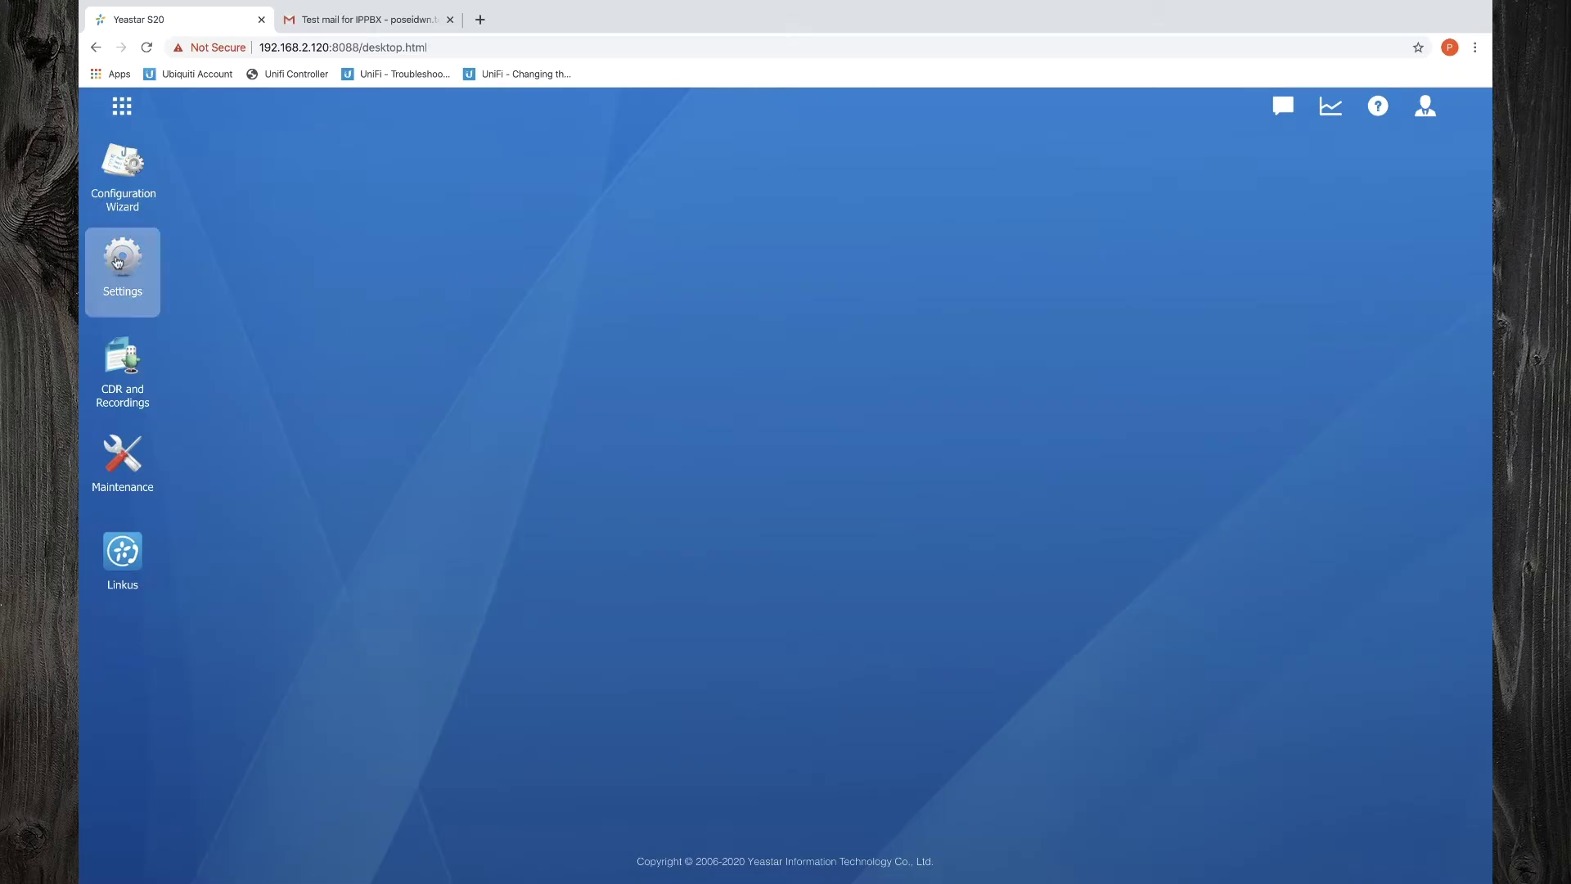
# Set the User Extensions range in General preferences to 10–90 and save
pyautogui.click(122, 260)
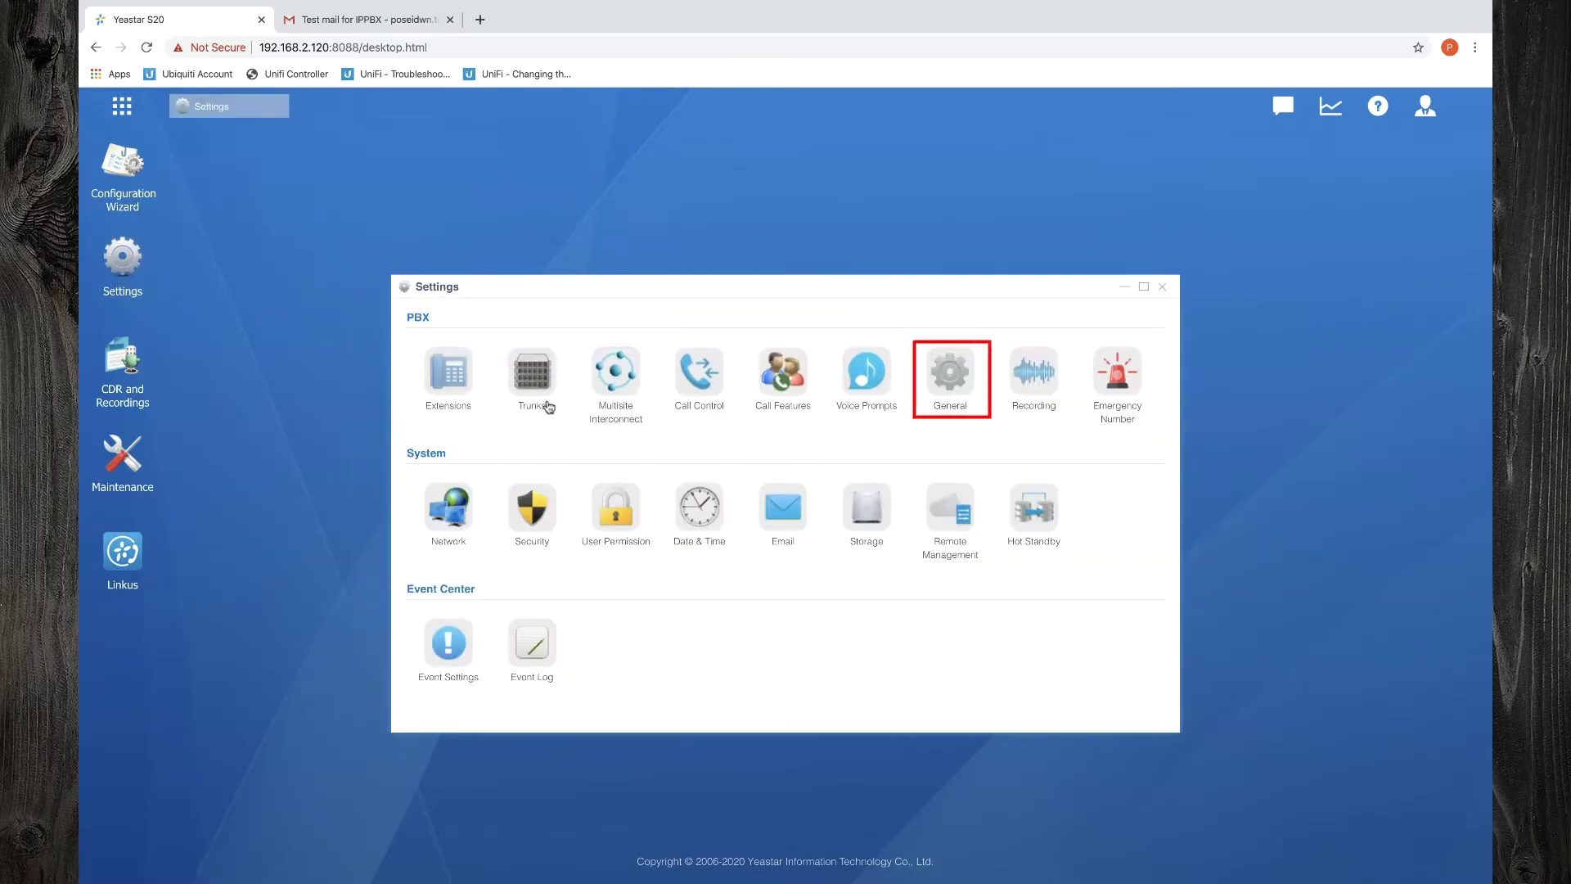
pyautogui.click(948, 392)
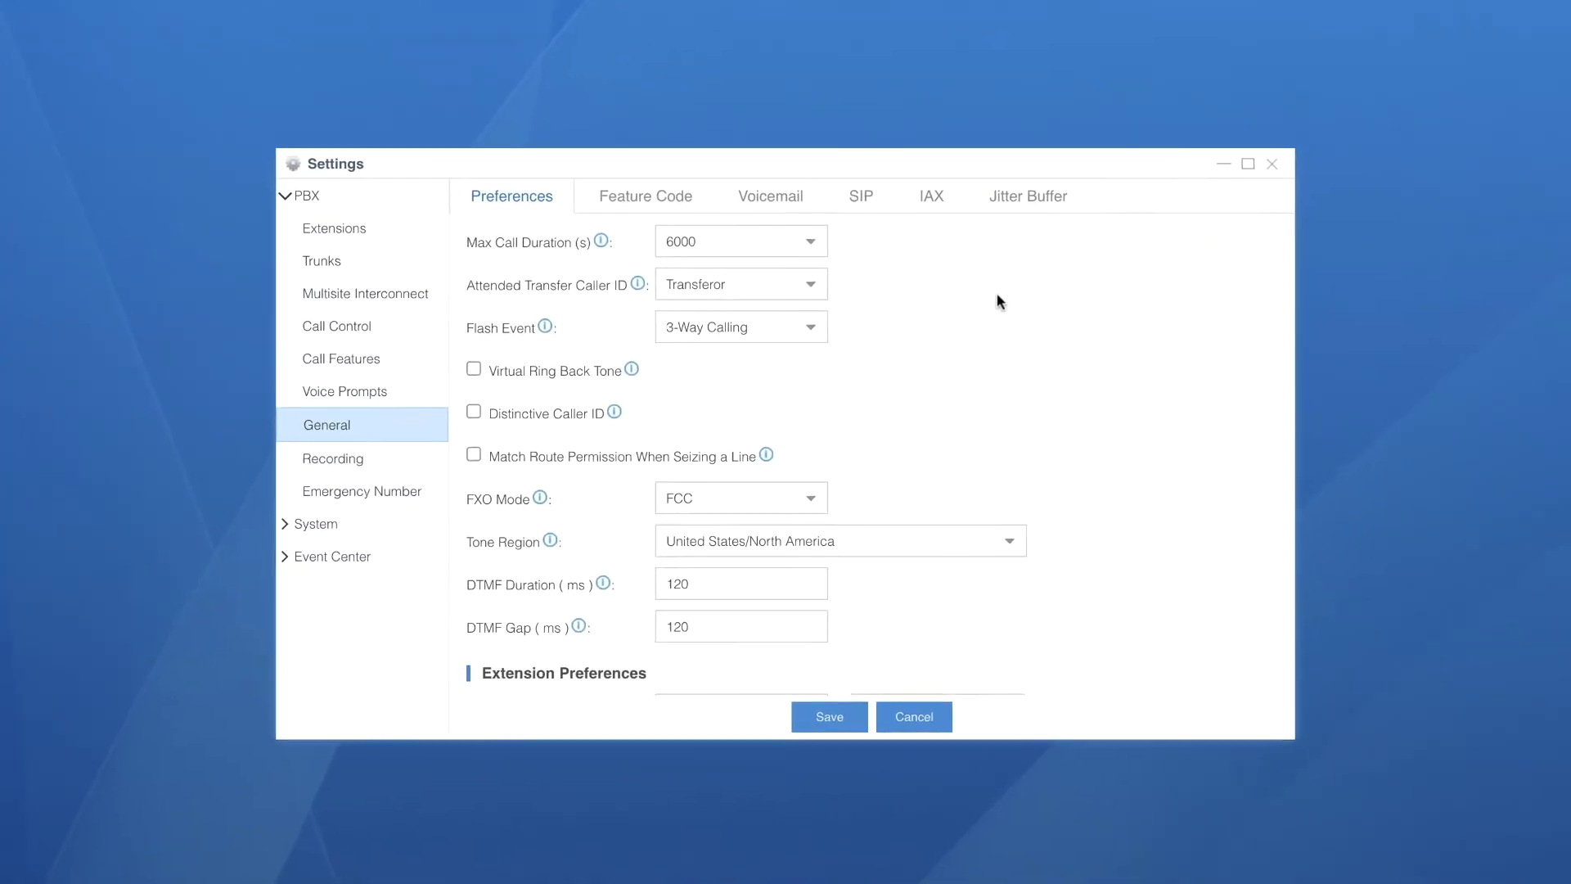
pyautogui.scroll(-5, 972, 468)
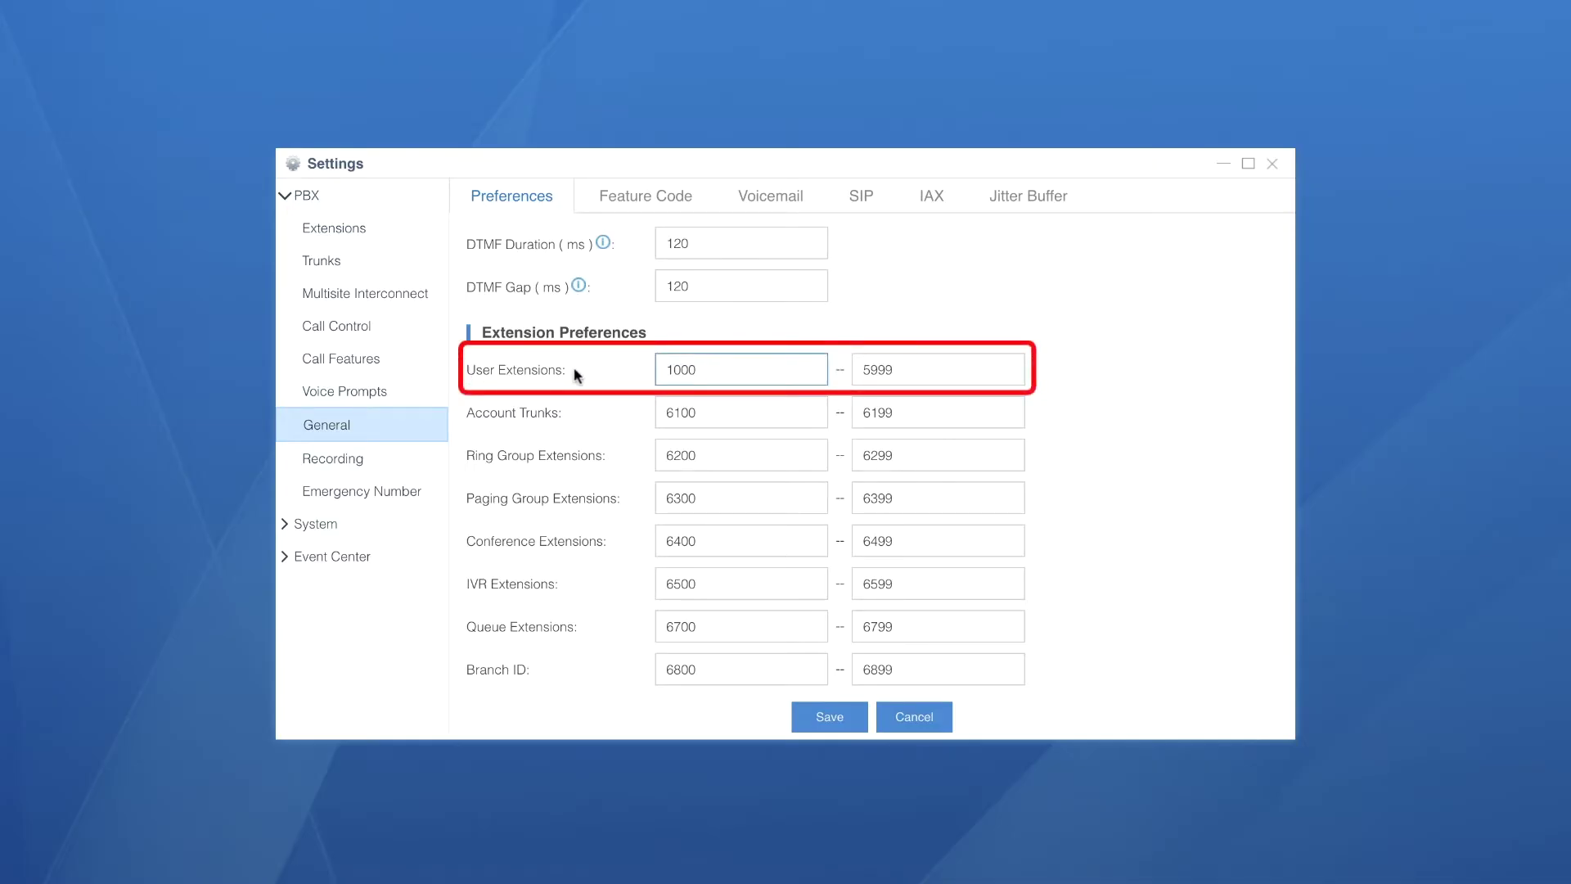
pyautogui.click(488, 367)
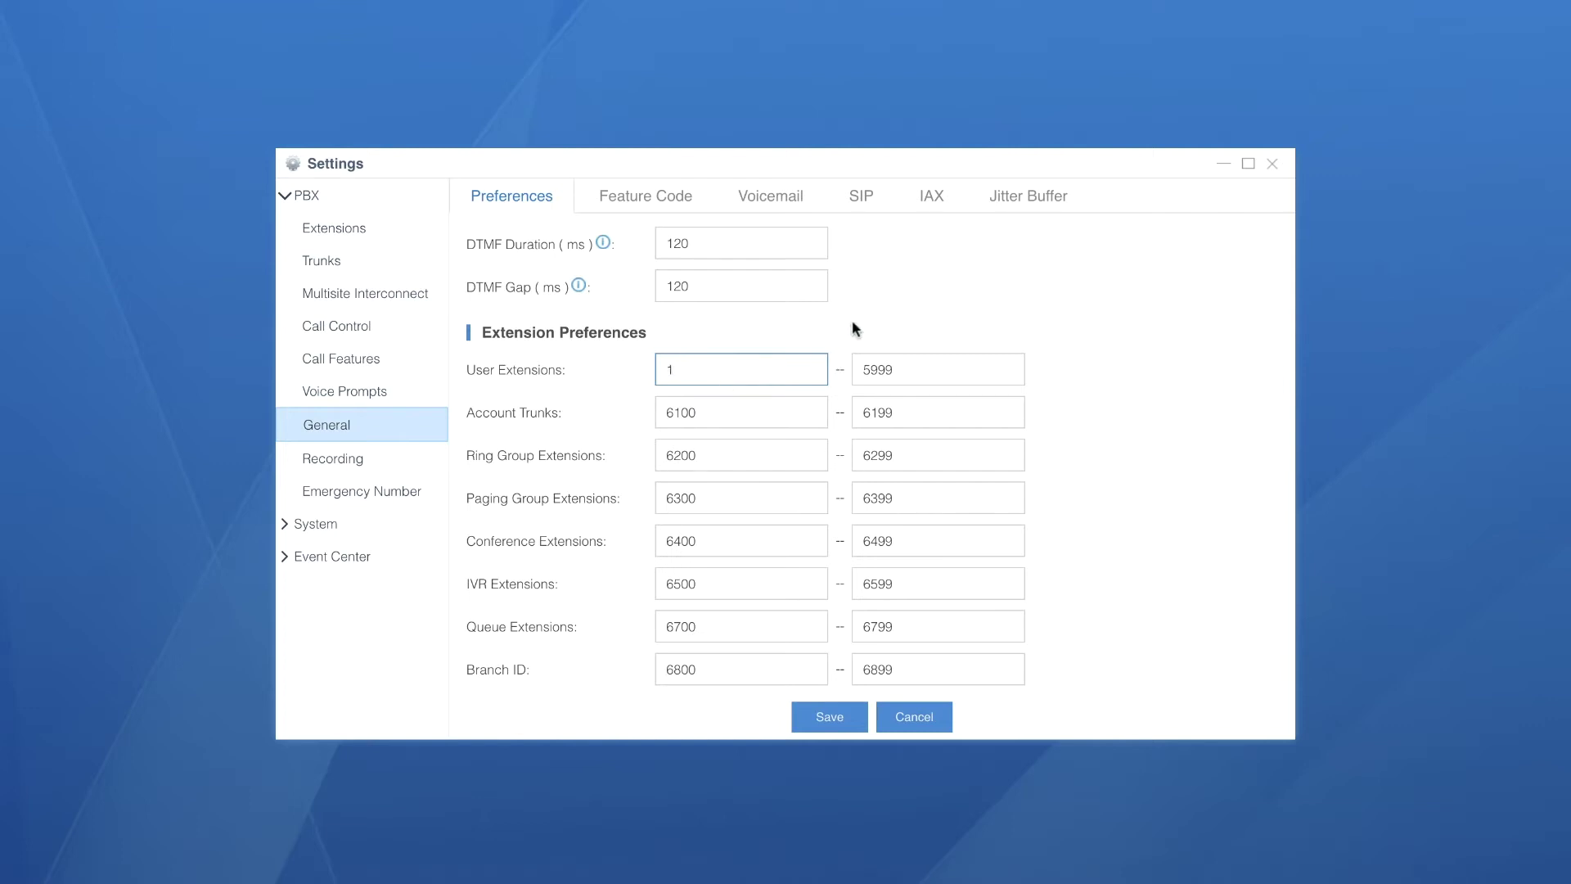
pyautogui.click(907, 367)
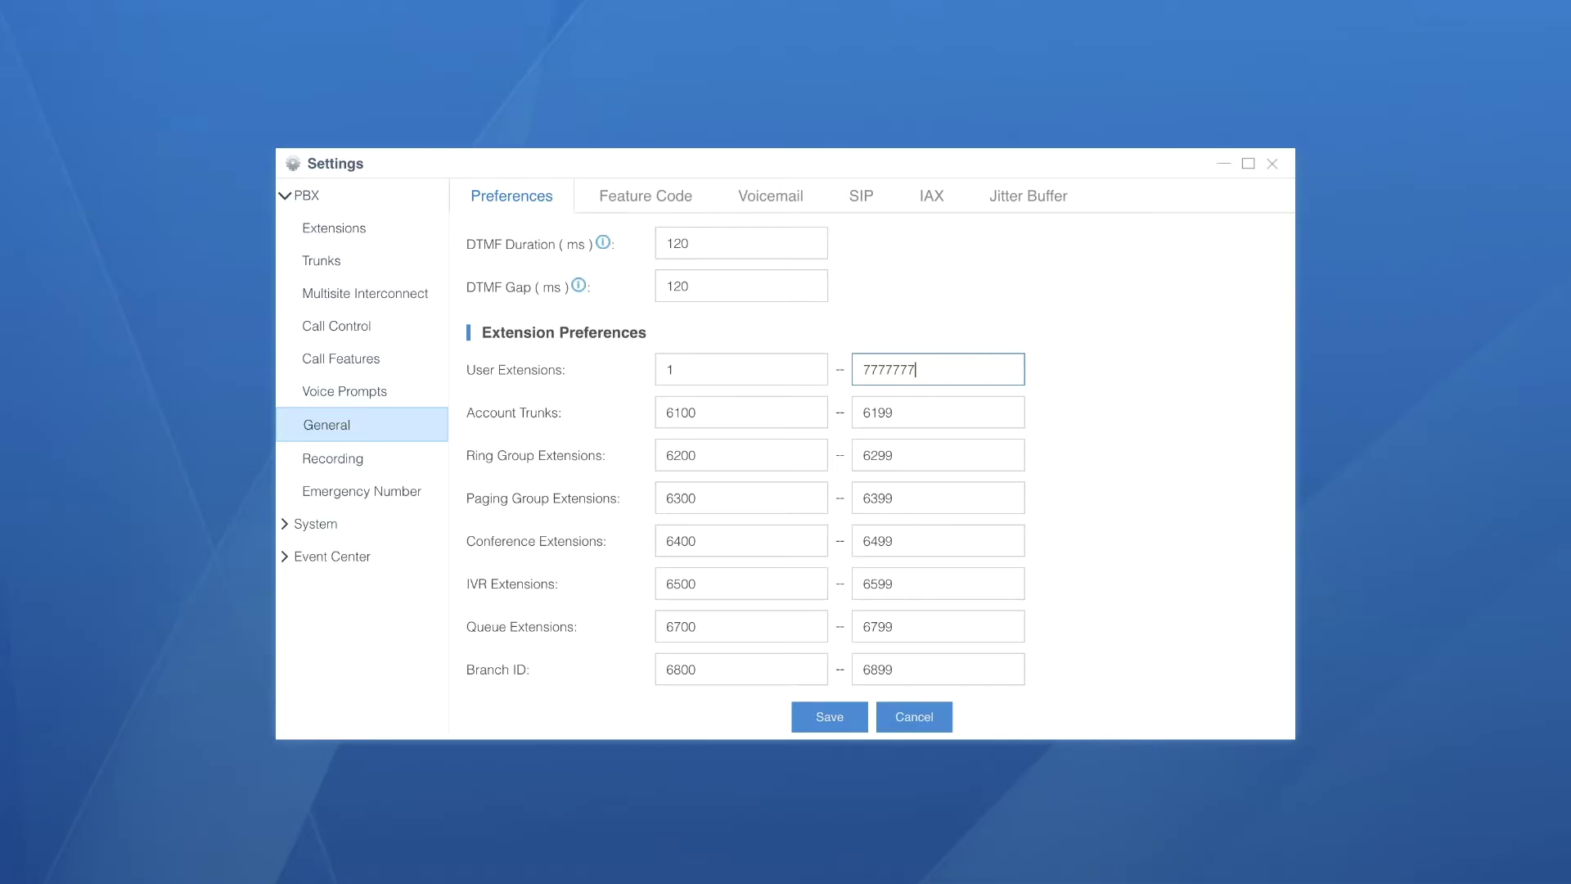
pyautogui.doubleClick(707, 372)
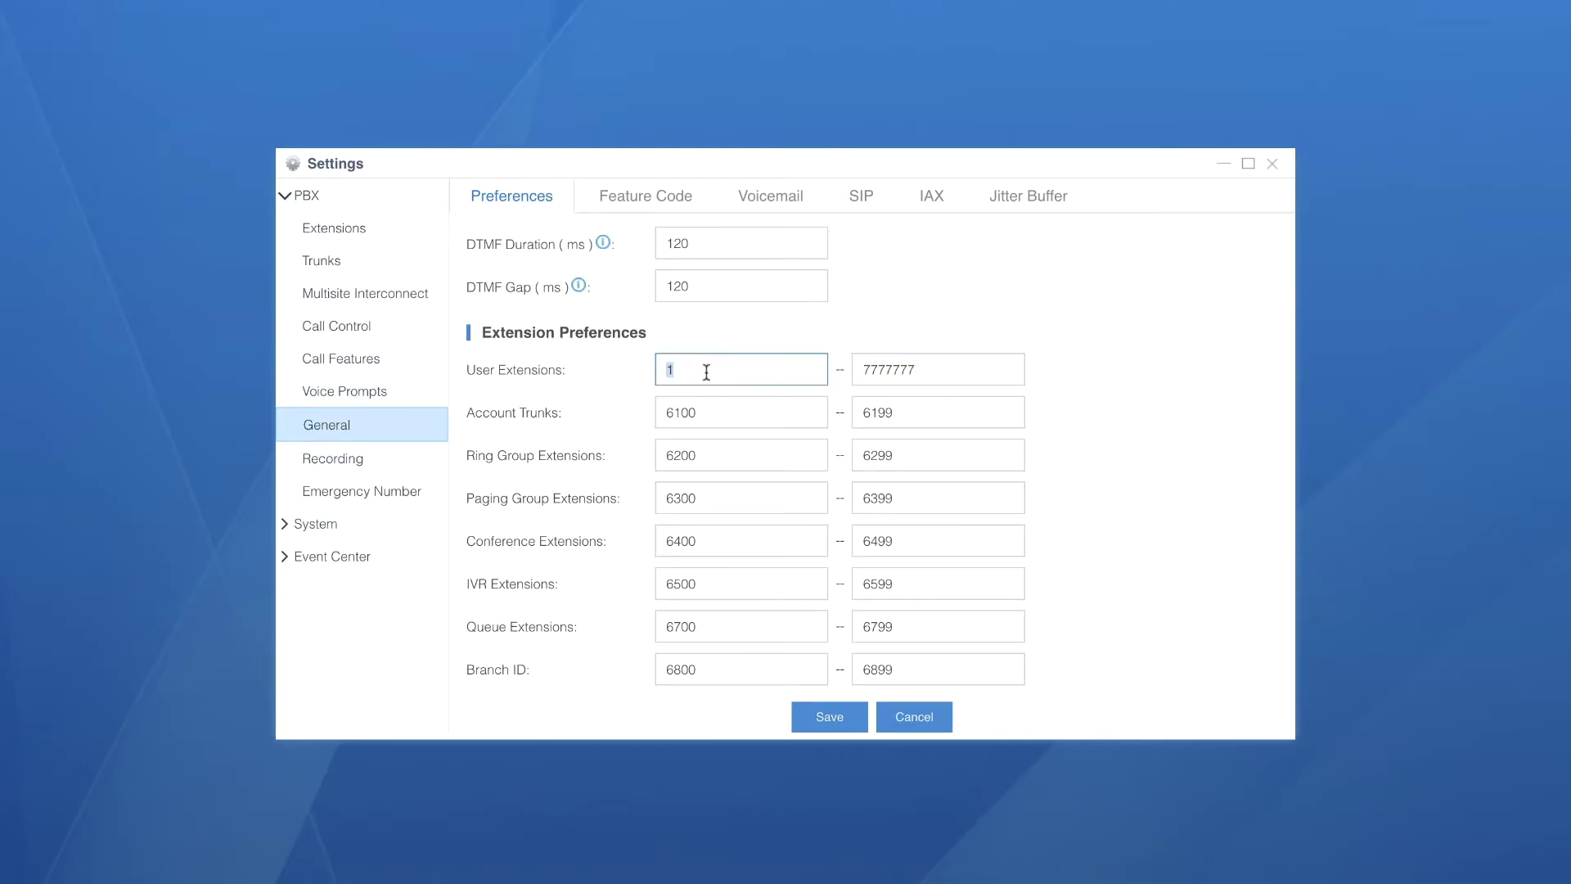
pyautogui.write('10')
pyautogui.doubleClick(918, 373)
pyautogui.write('90')
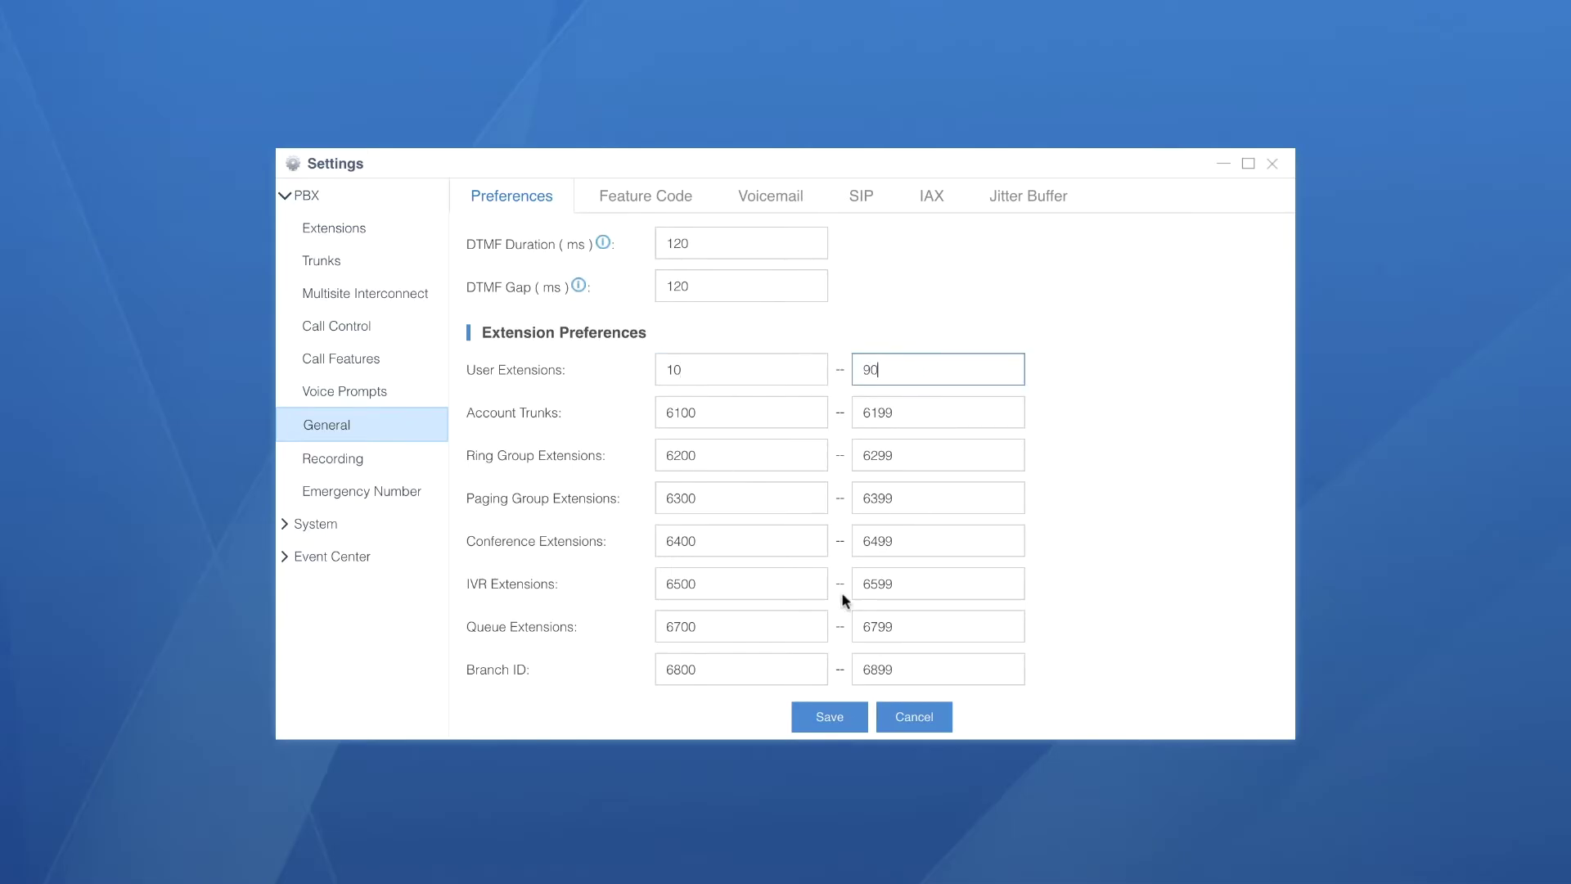
pyautogui.click(830, 718)
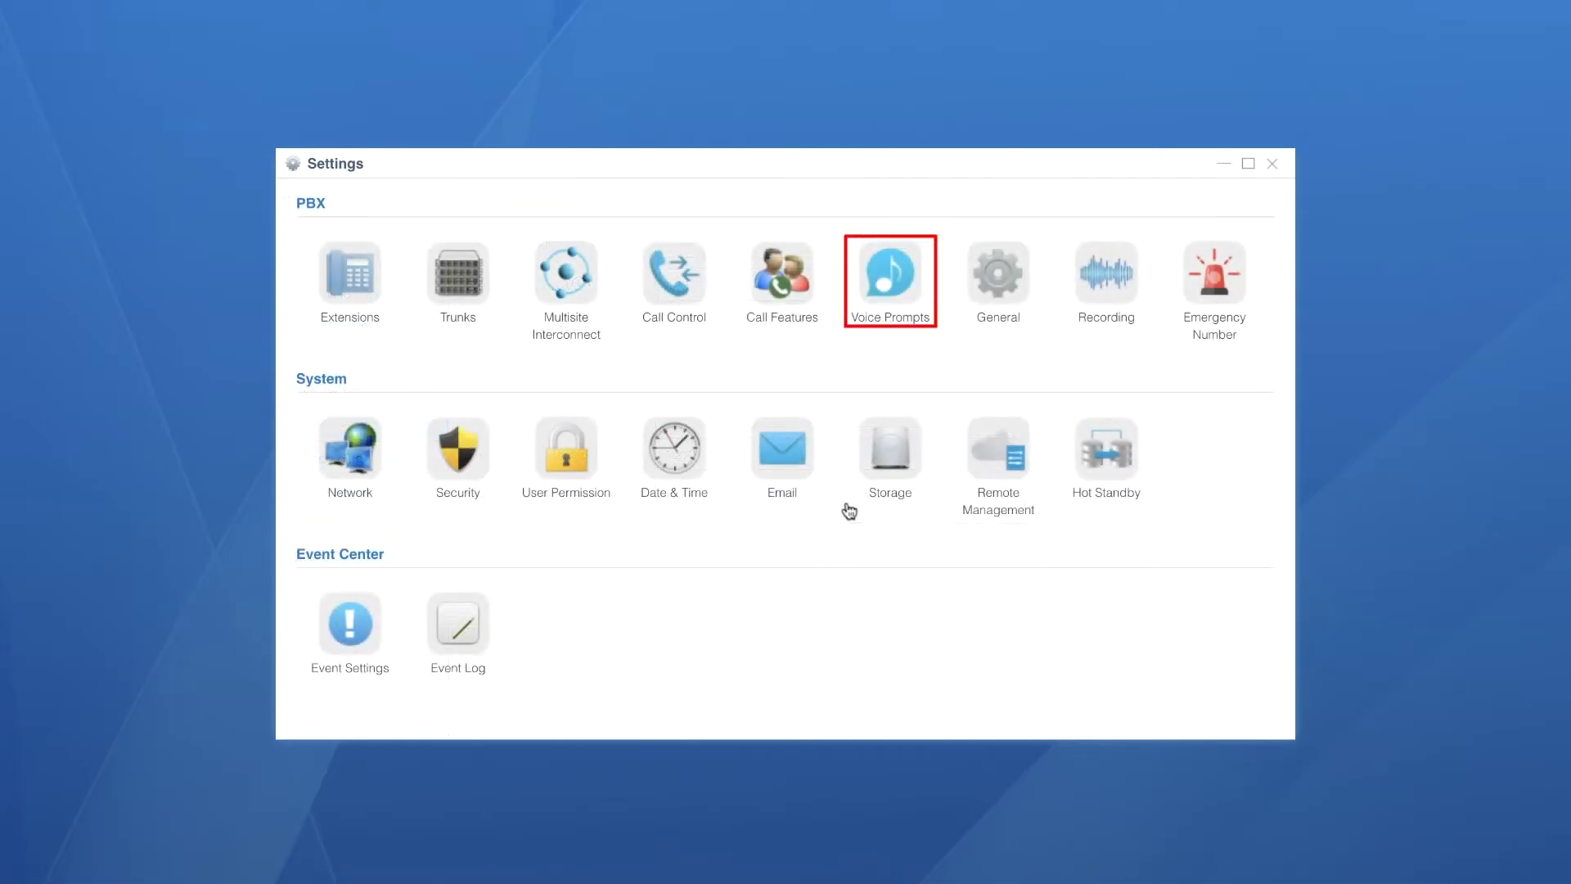
# Download the Greek (Ελληνικά) online system prompt, save, and close the Settings window
pyautogui.click(896, 290)
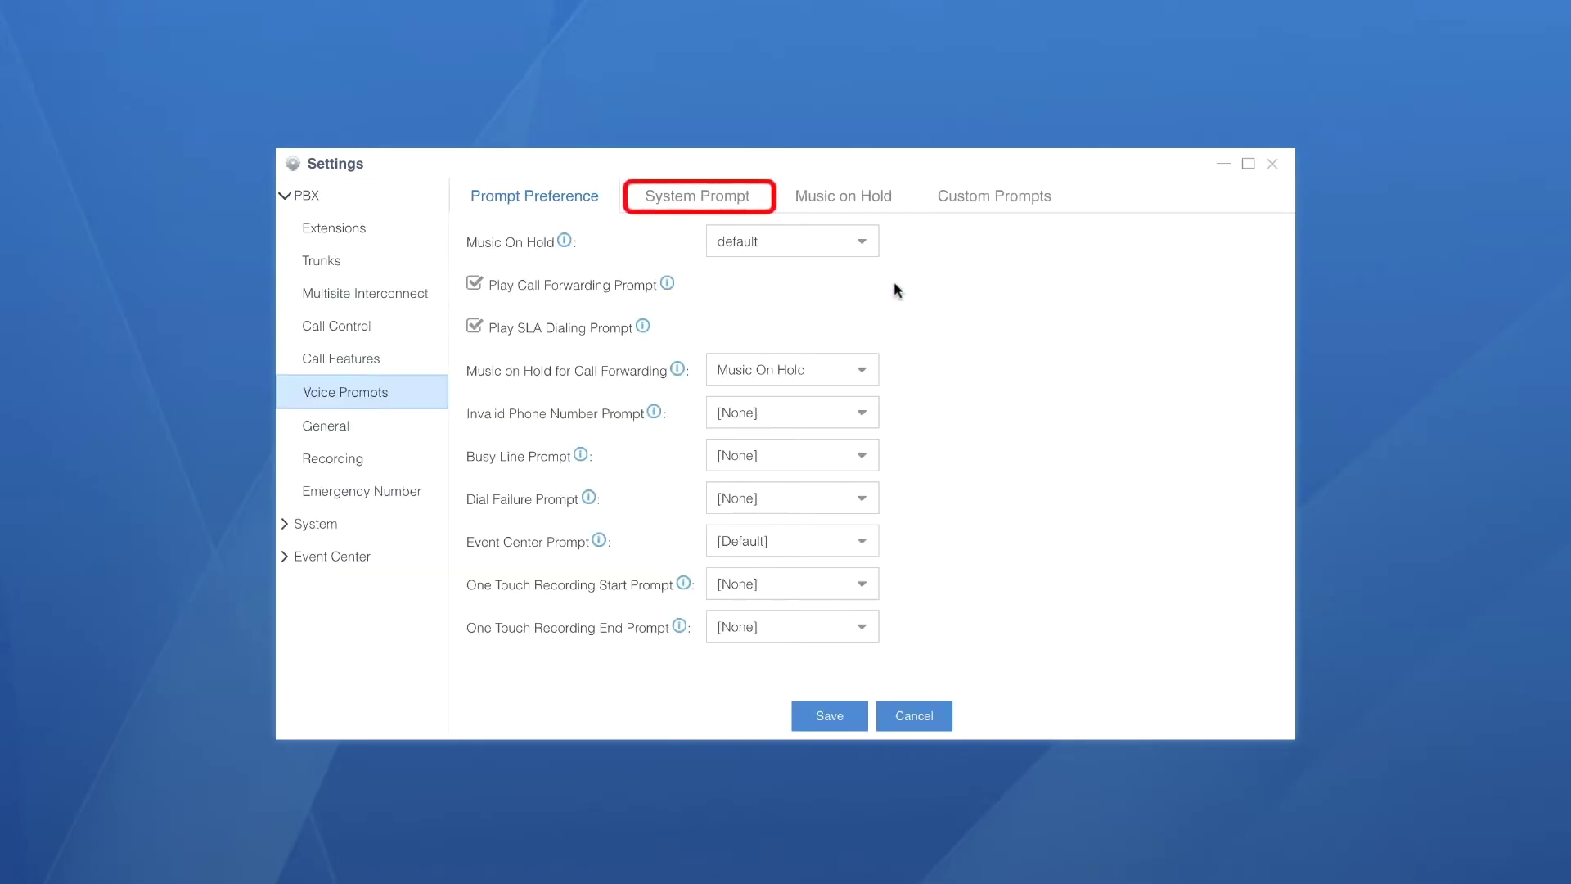
pyautogui.click(677, 198)
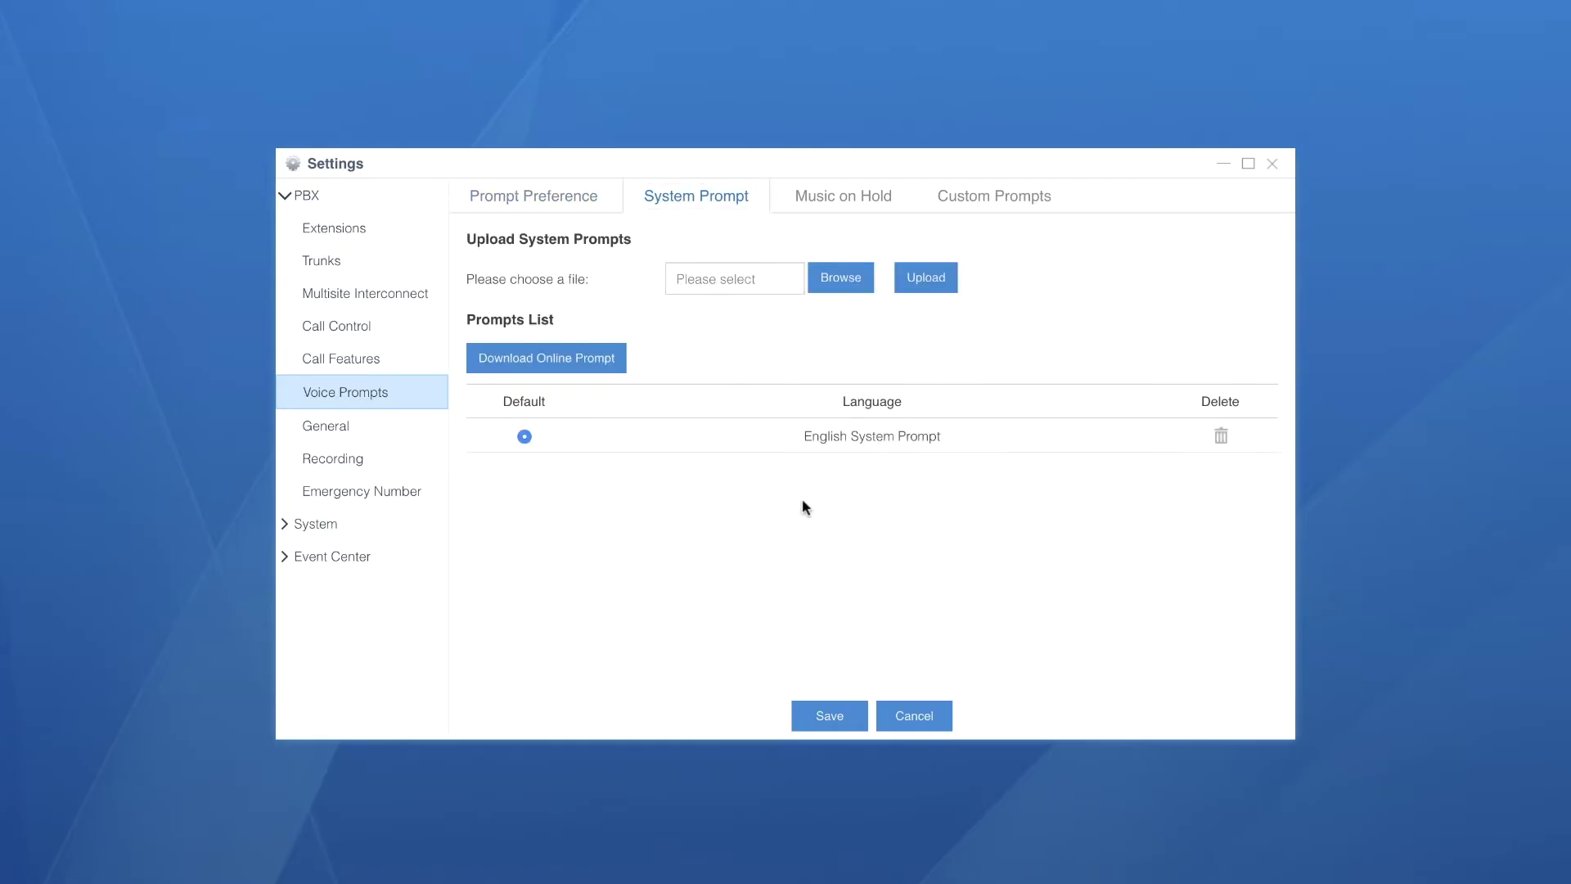
pyautogui.click(598, 363)
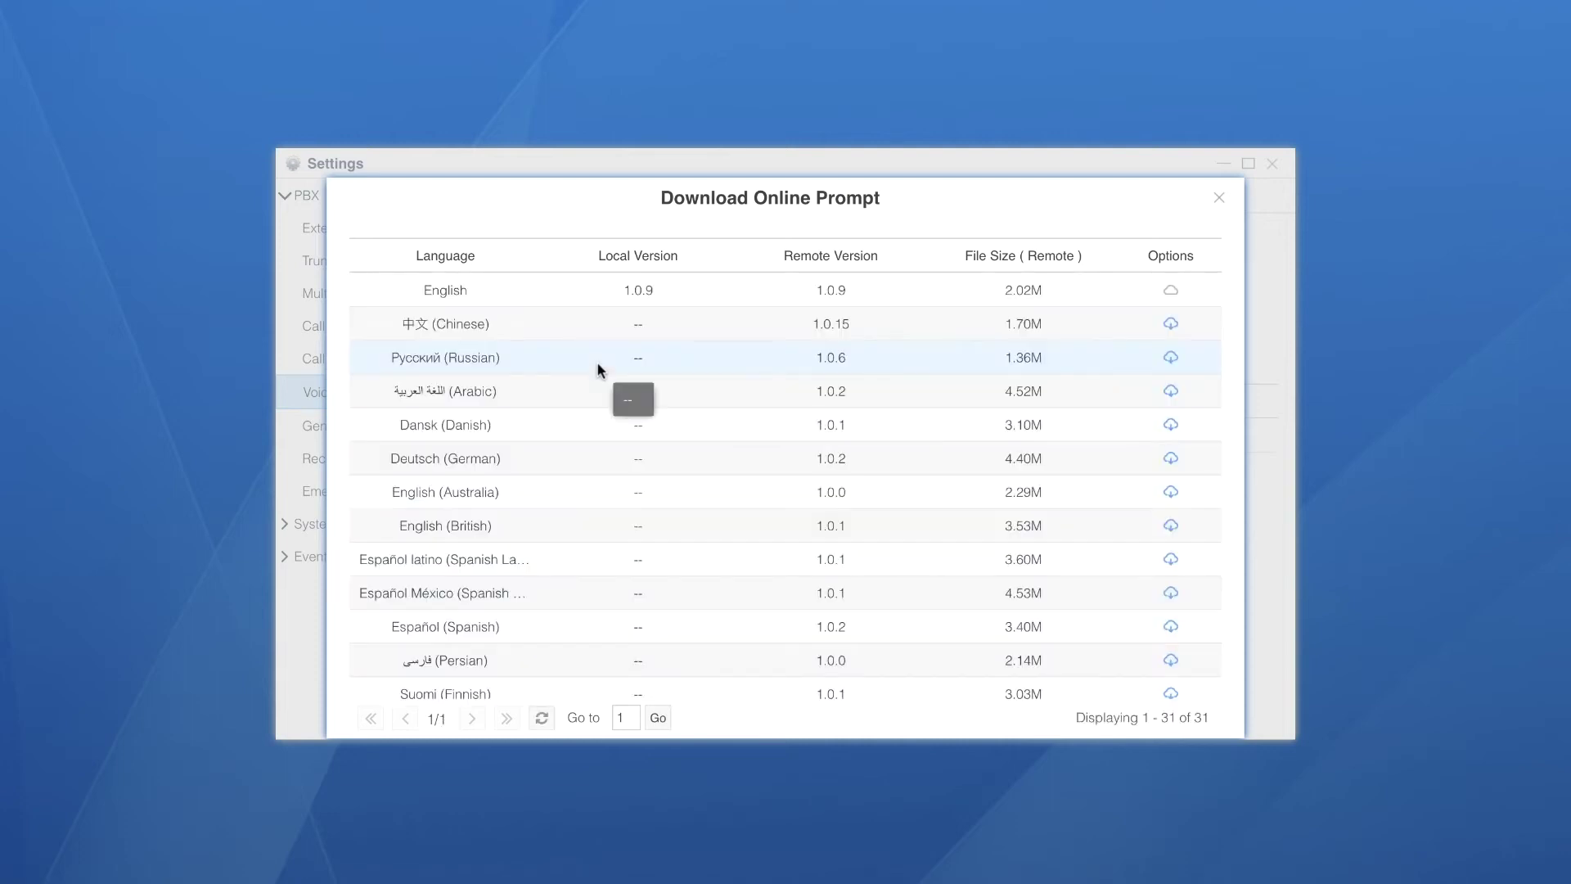
pyautogui.scroll(-3, 754, 507)
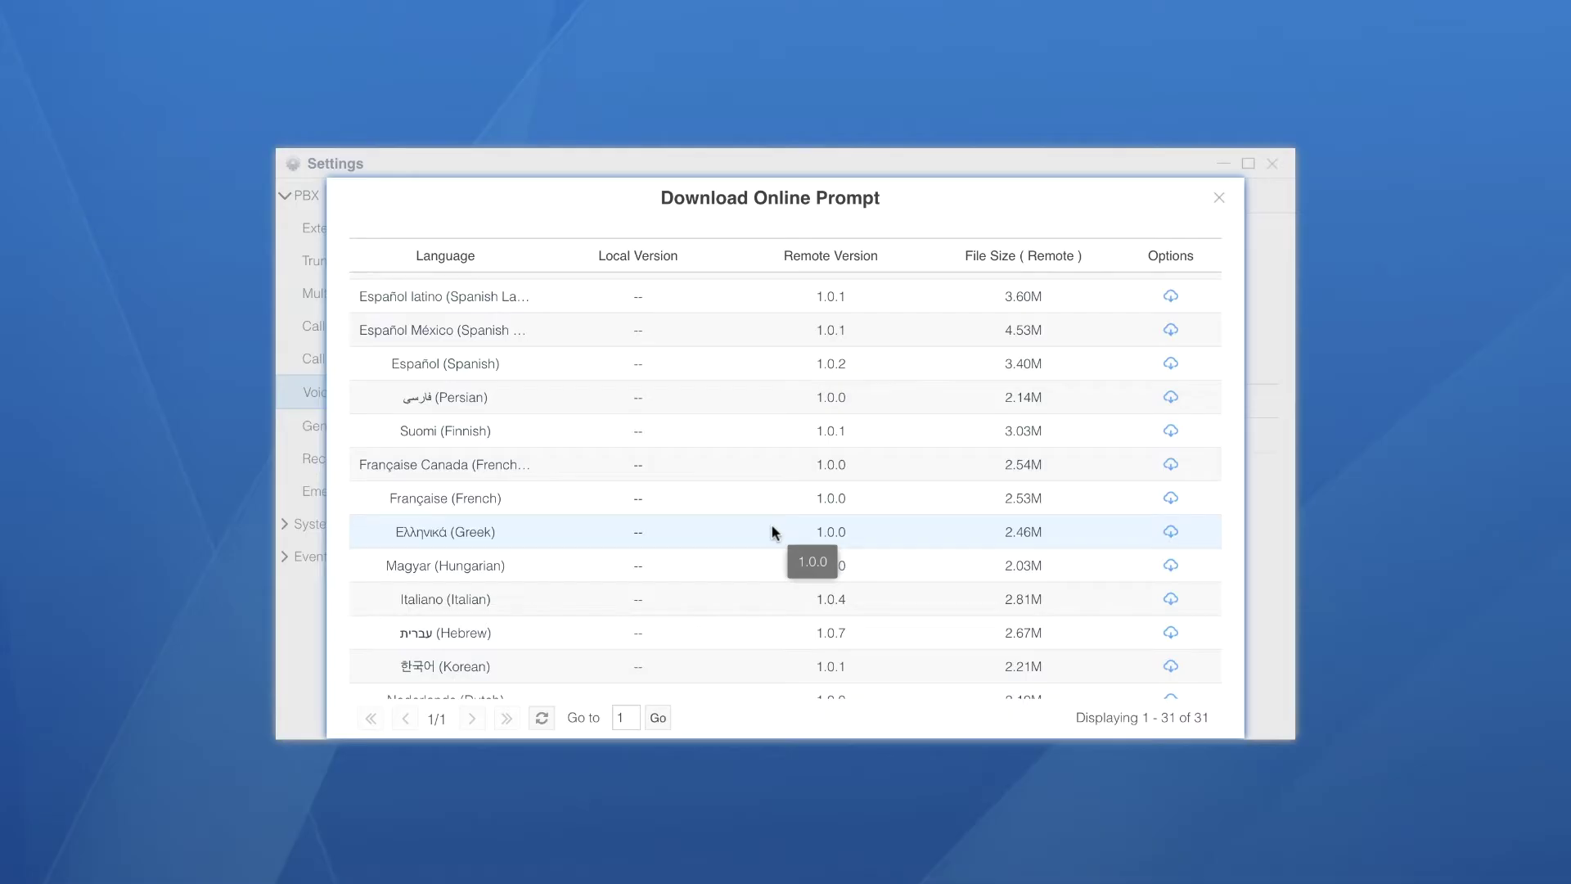
pyautogui.click(1171, 532)
pyautogui.click(827, 716)
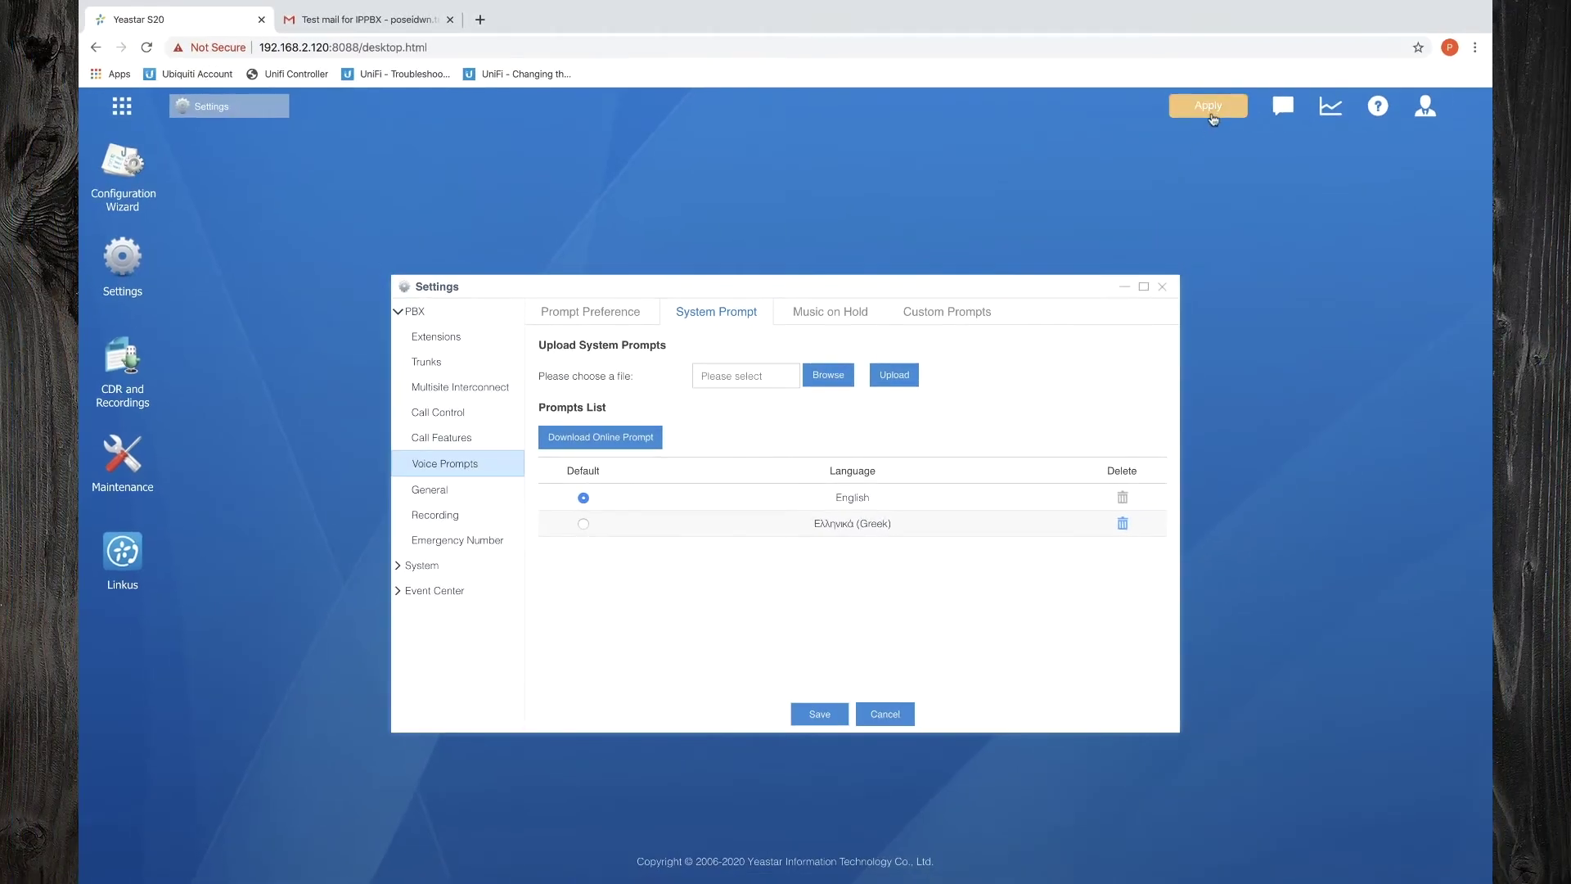
pyautogui.click(1162, 287)
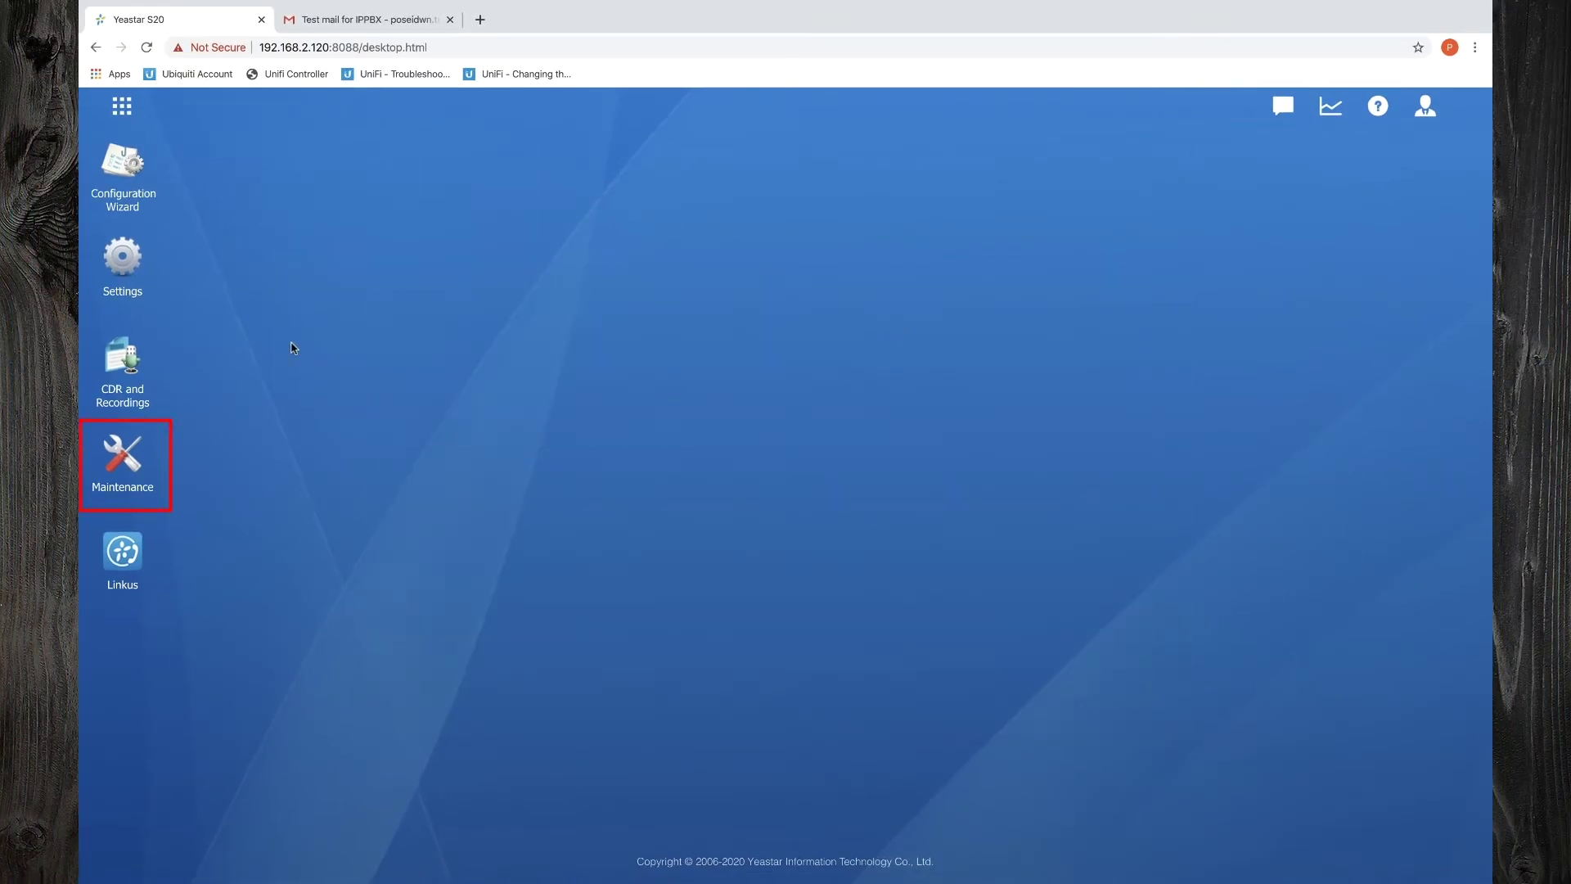
# Check for and install firmware 30.13.0.15 from Maintenance > Upgrade, then log back in
pyautogui.click(133, 449)
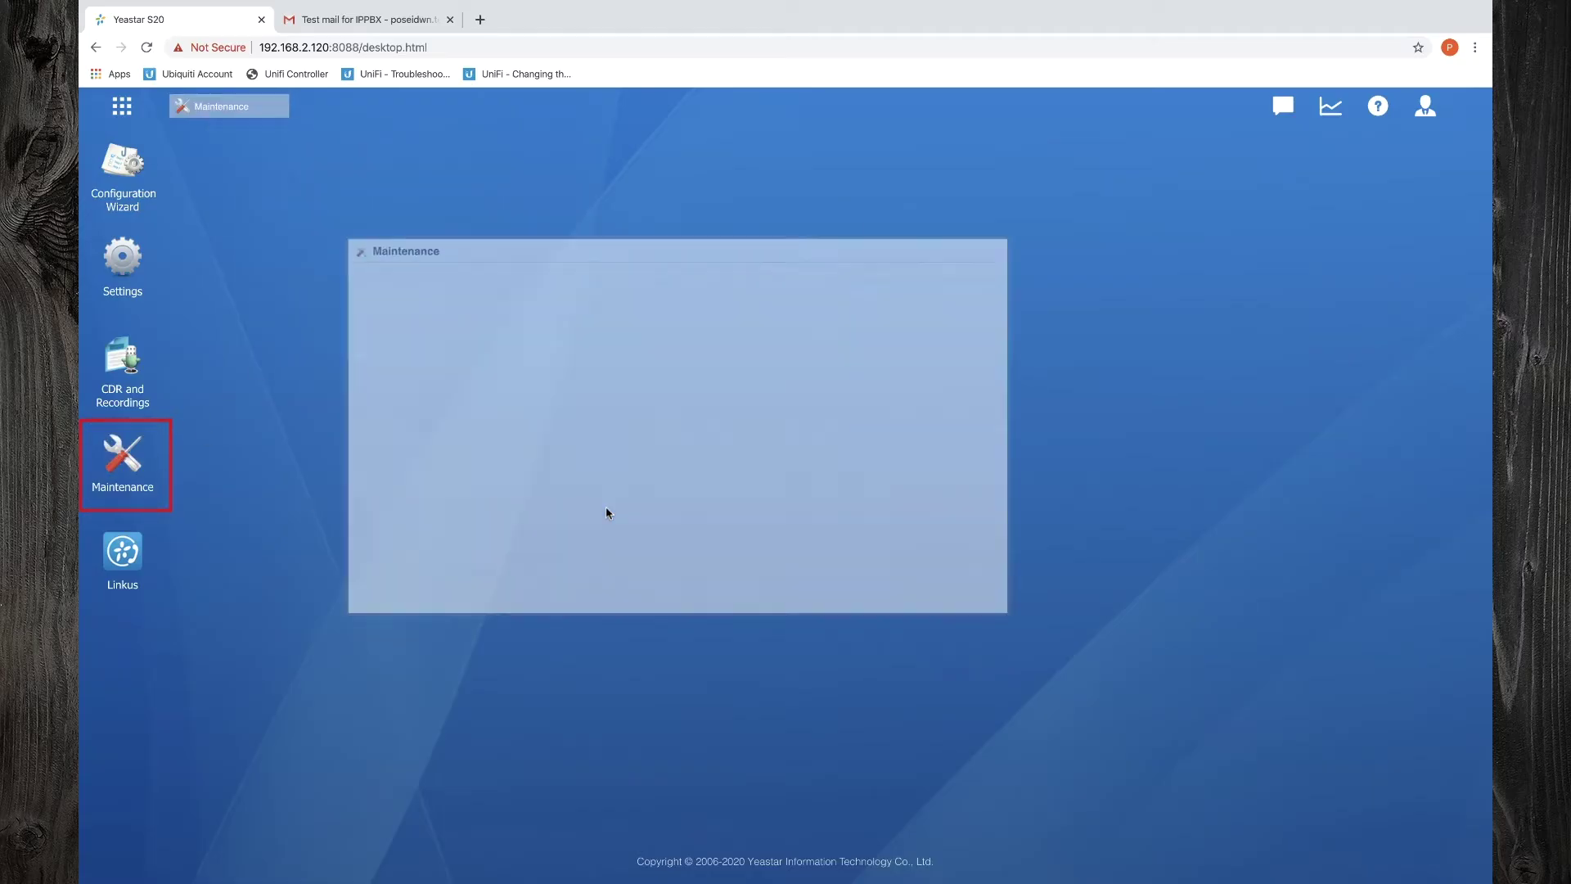
pyautogui.click(639, 522)
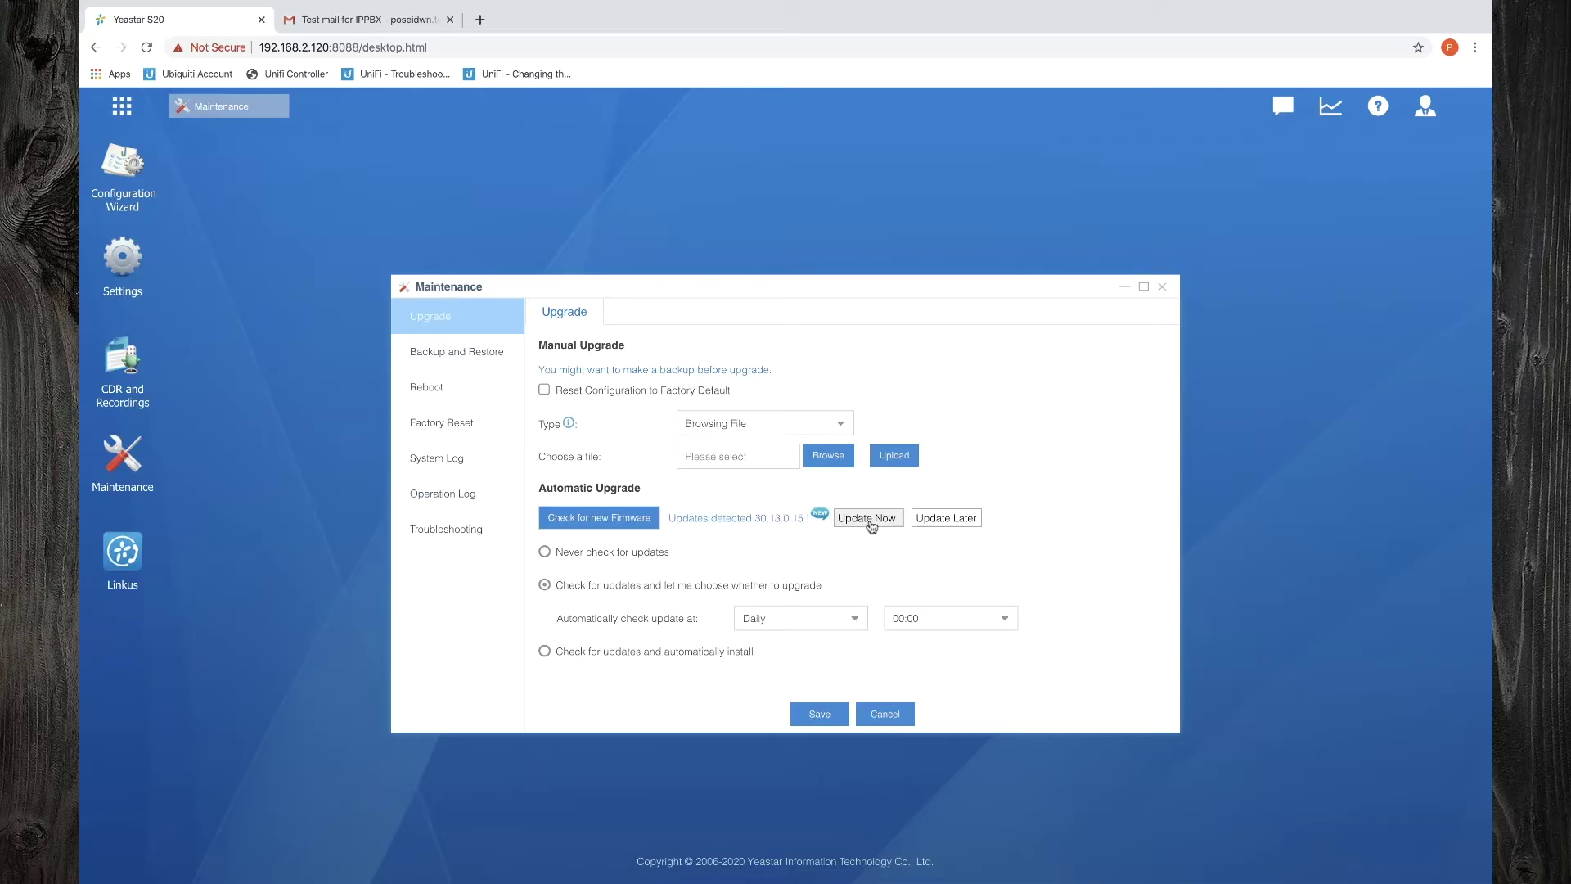
pyautogui.click(869, 519)
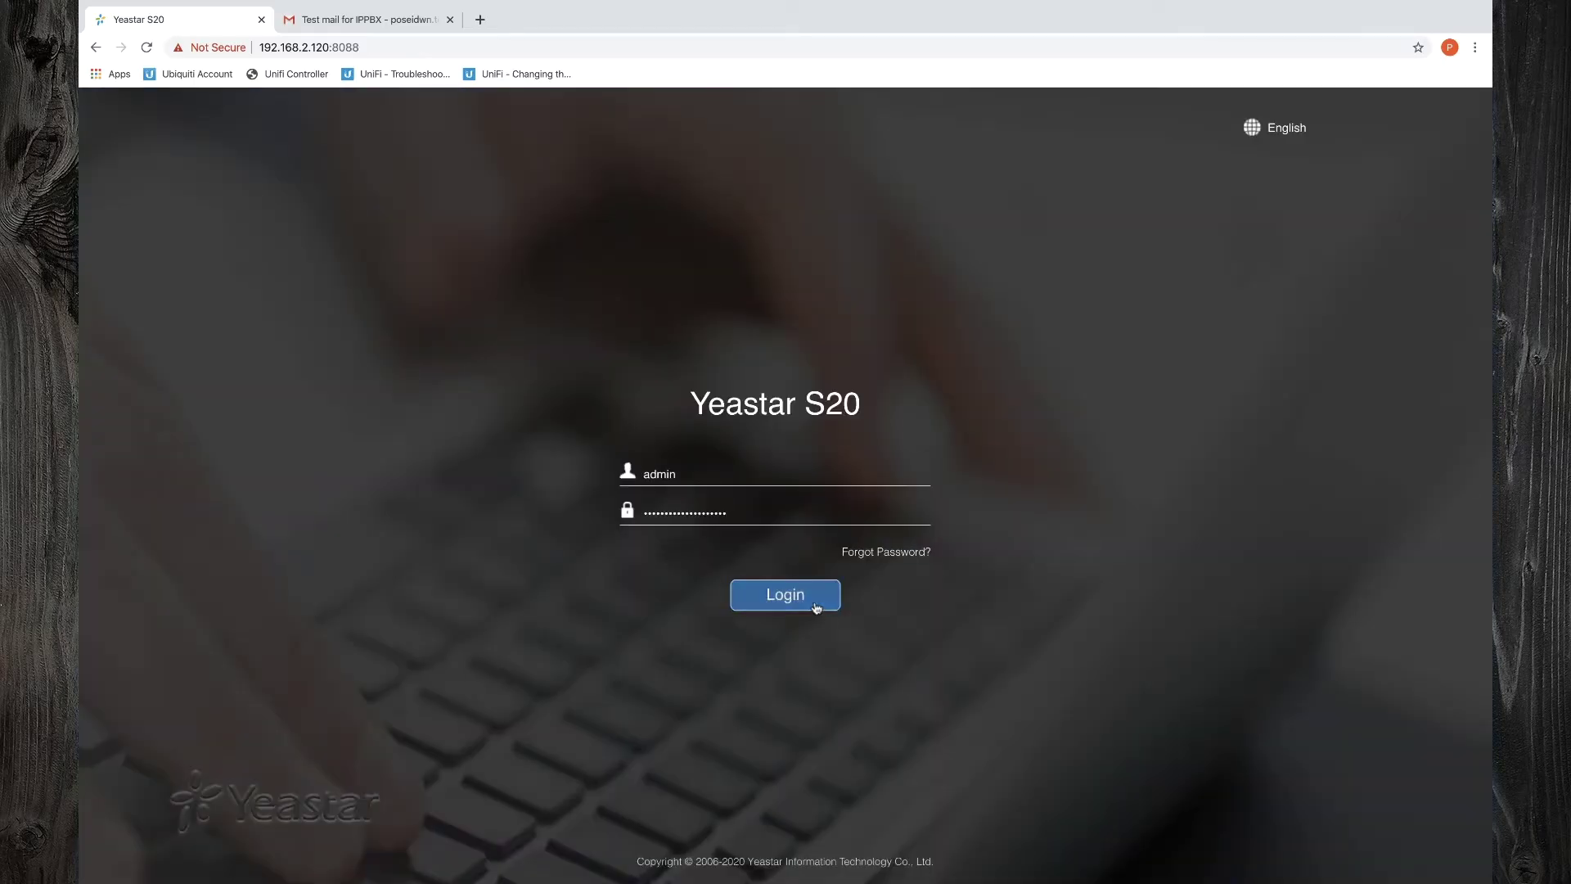
pyautogui.click(814, 604)
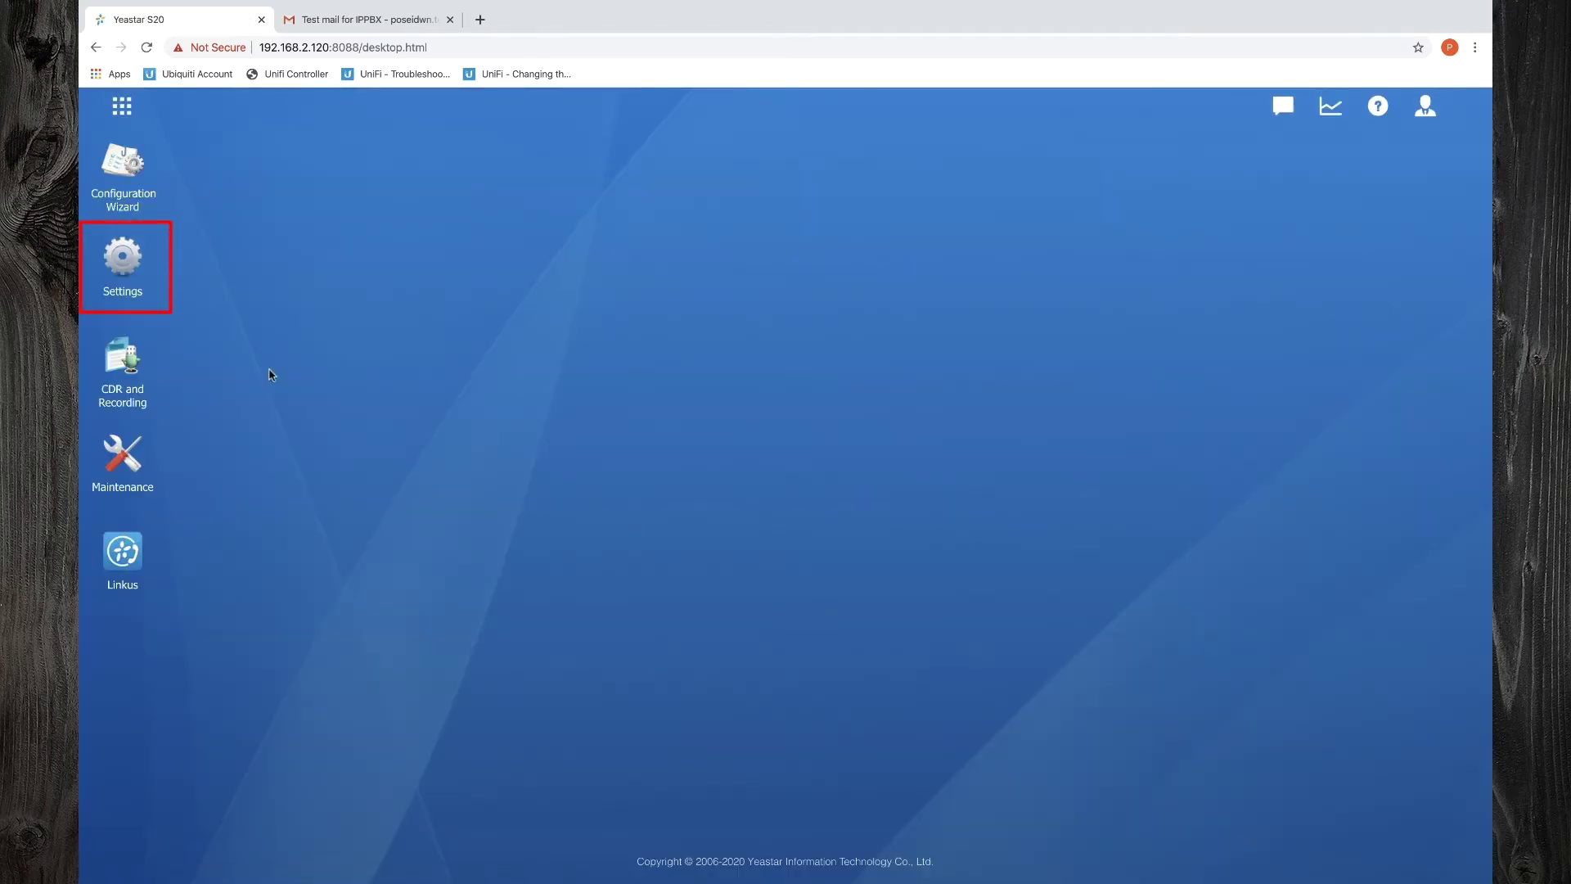
# Select all default extensions 1000–1004 in Settings > Extensions and delete them
pyautogui.click(135, 274)
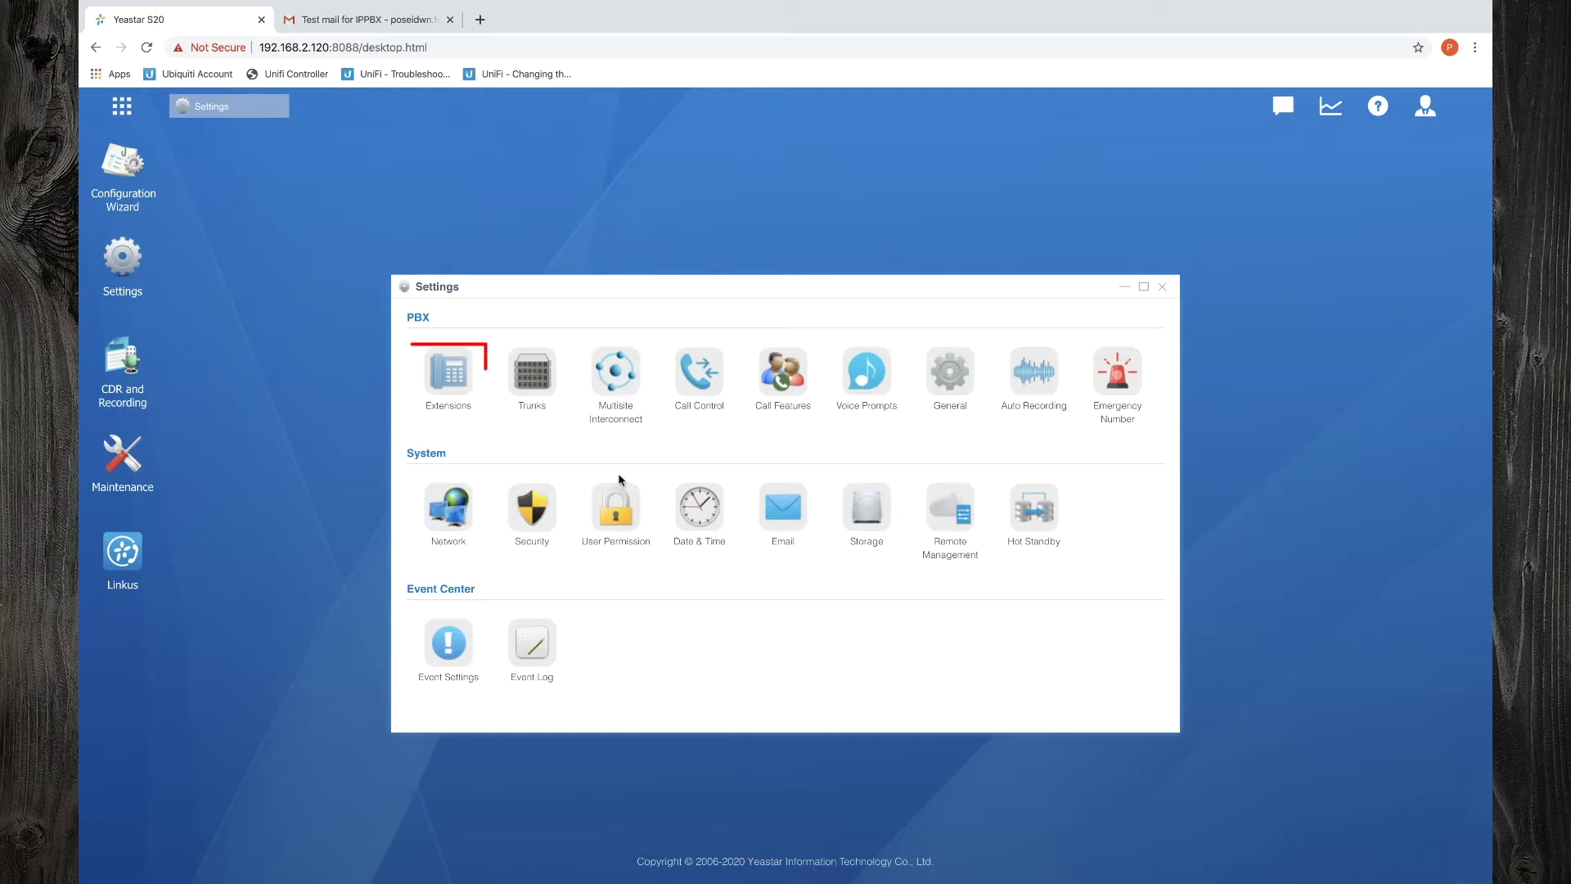
pyautogui.click(452, 384)
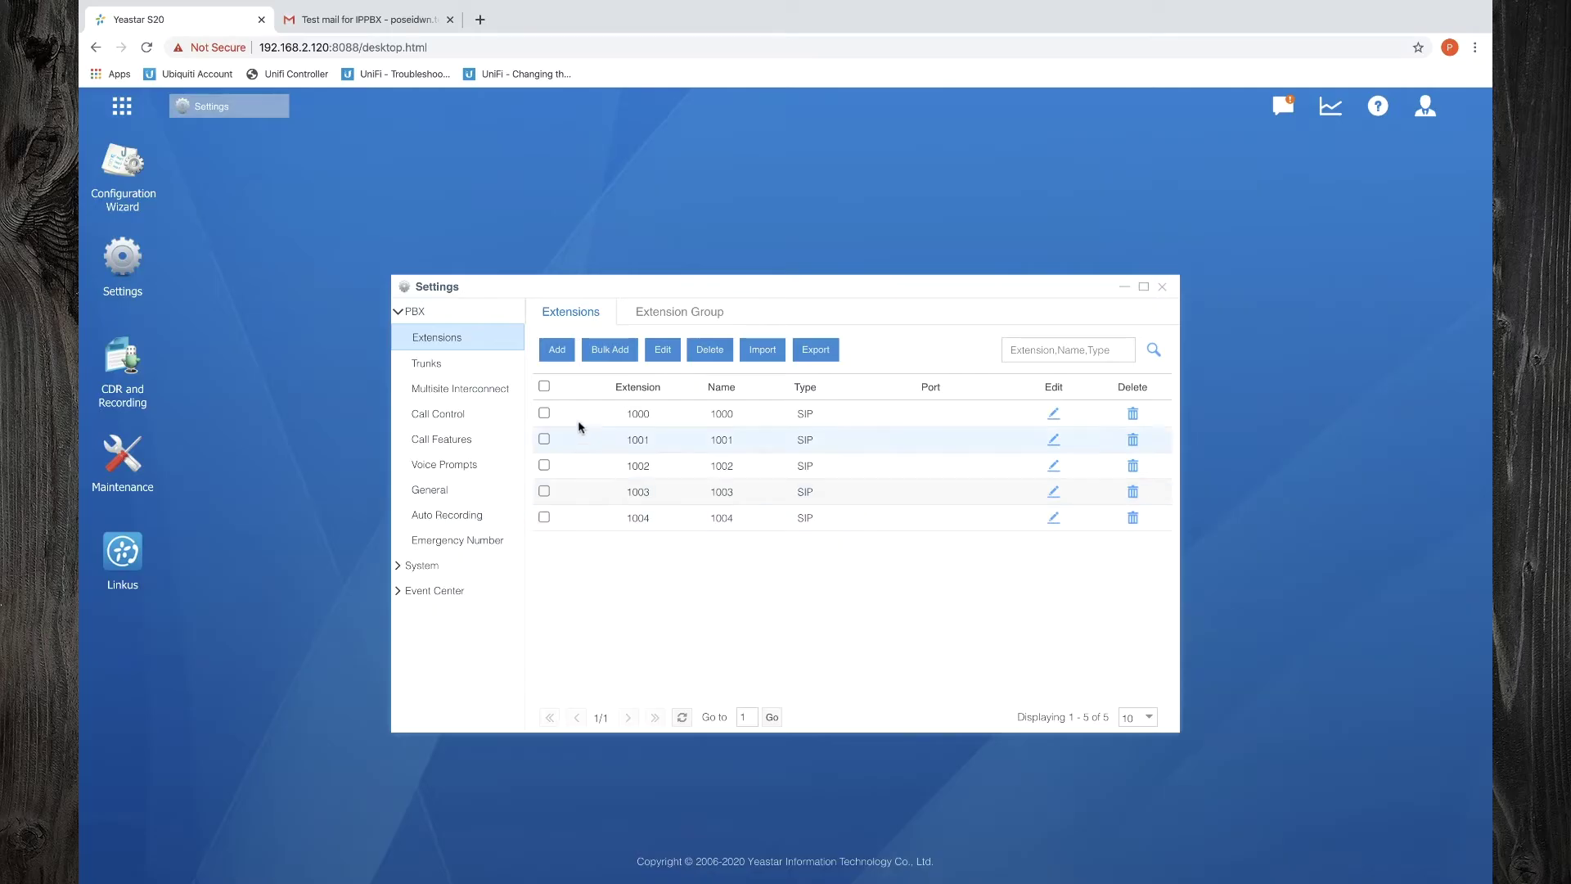
pyautogui.click(545, 386)
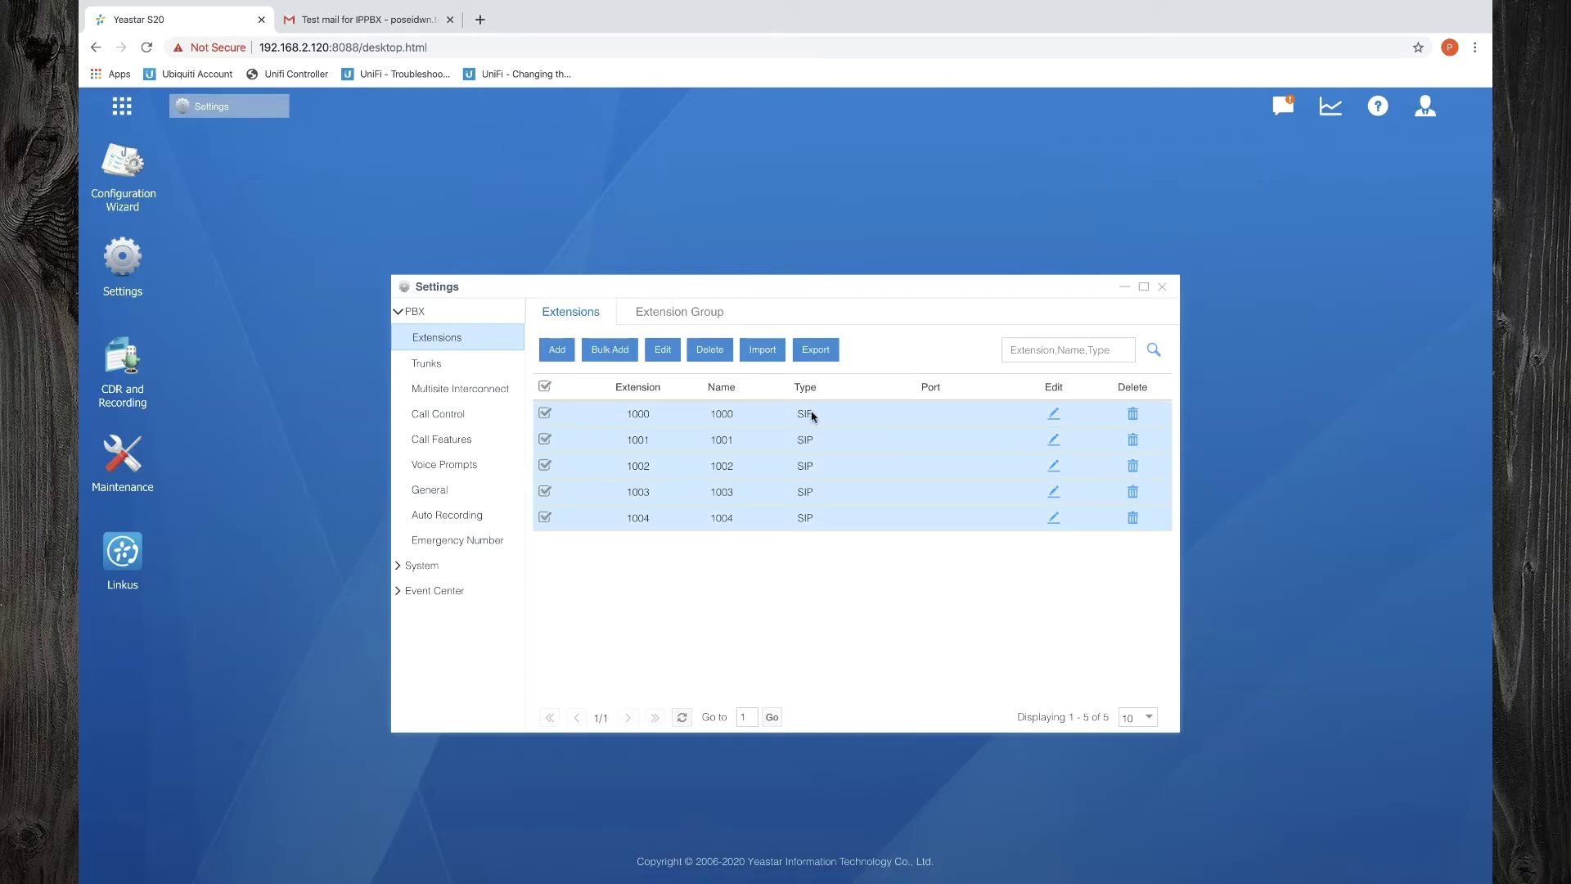
pyautogui.click(705, 355)
pyautogui.click(754, 526)
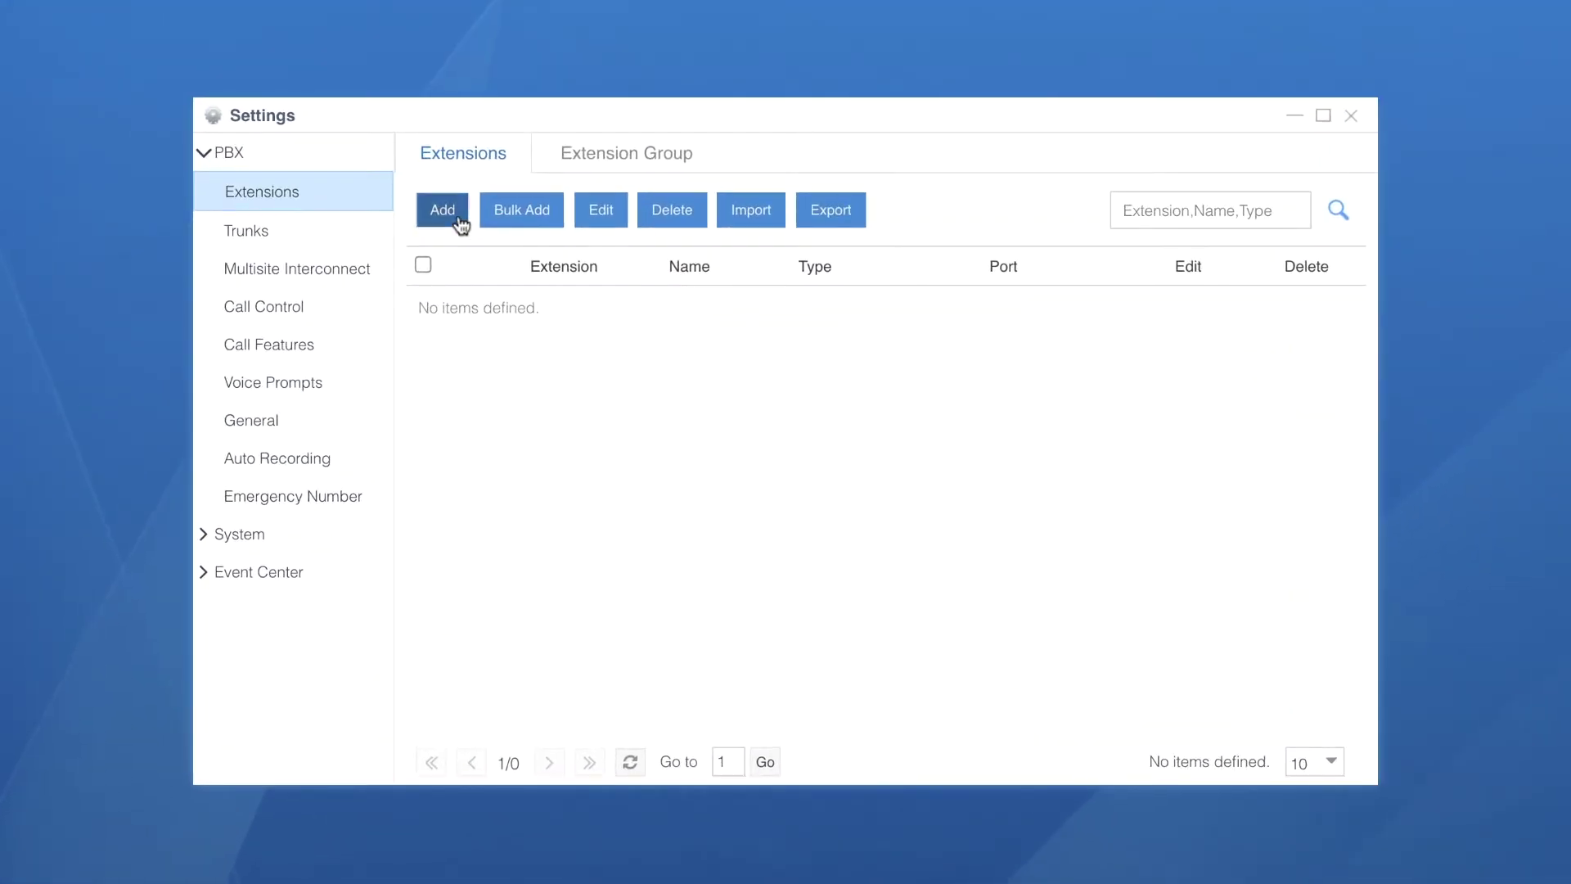
# Start a new extension and leave FXS unticked so it stays SIP only
pyautogui.click(459, 218)
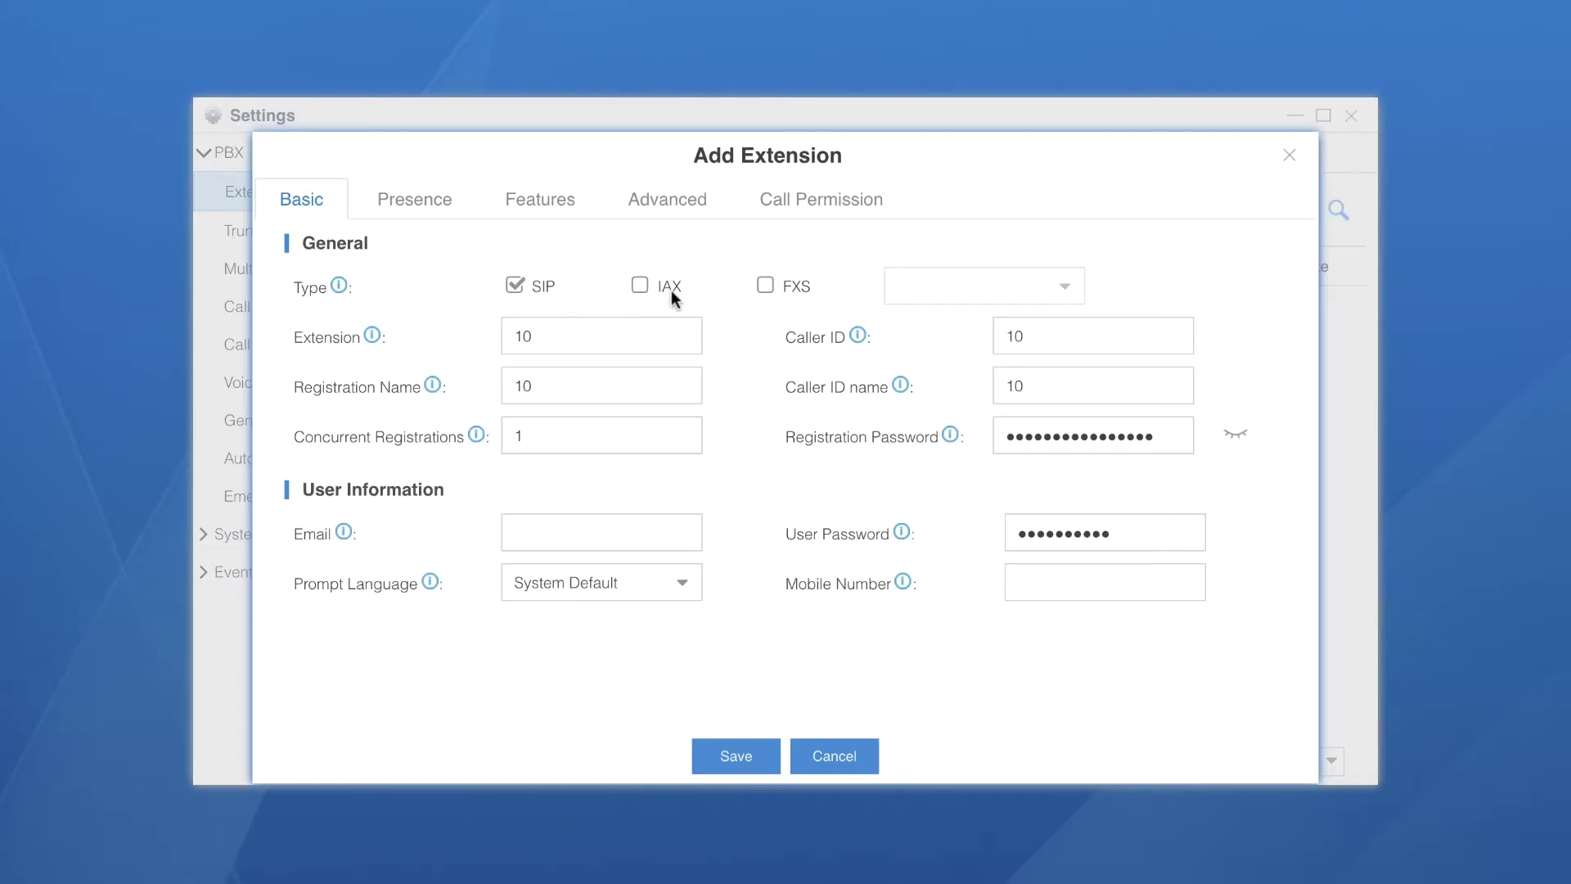
pyautogui.click(766, 285)
pyautogui.click(1061, 291)
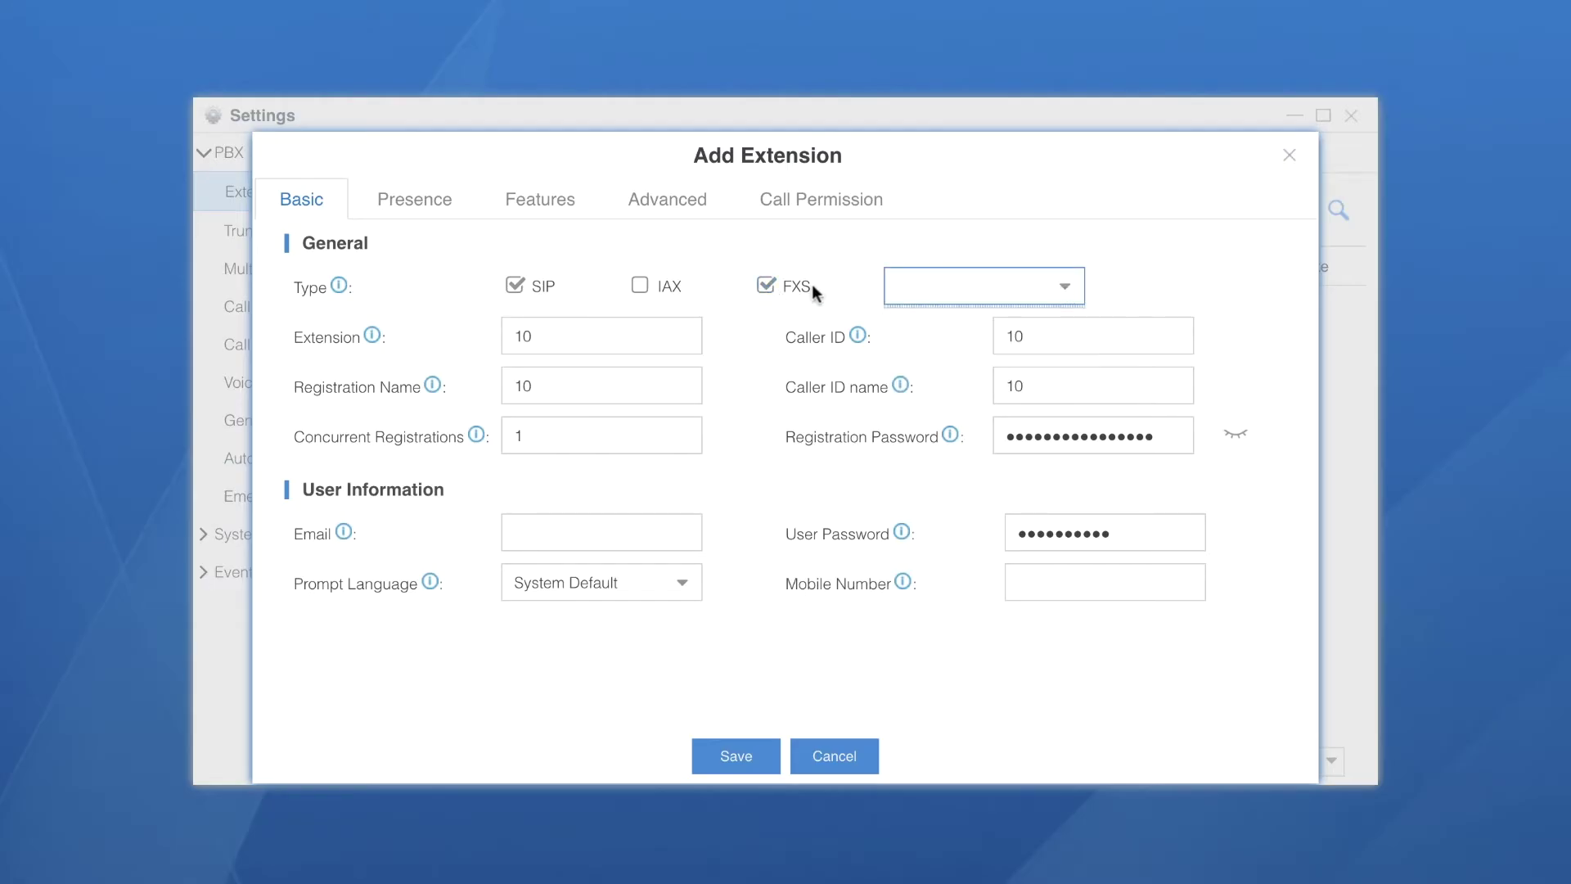
pyautogui.click(768, 279)
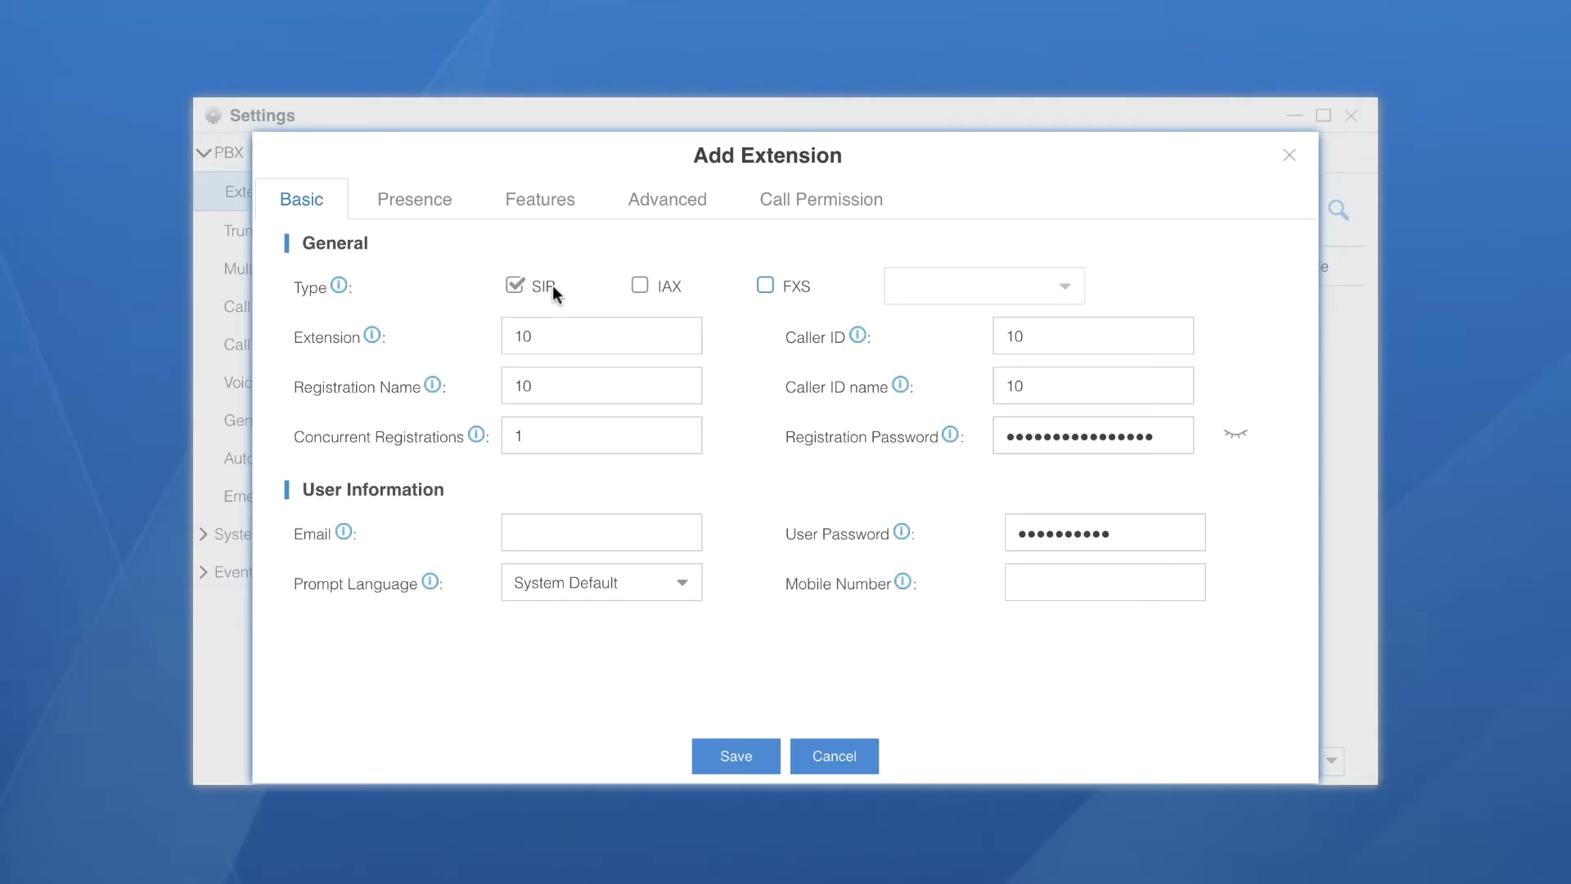
# Set extension number, caller ID and registration name to 18, and the user's name as caller ID name
pyautogui.click(554, 332)
pyautogui.press('BackSpace')
pyautogui.write('8')
pyautogui.click(1062, 342)
pyautogui.press('BackSpace')
pyautogui.write('8')
pyautogui.click(598, 373)
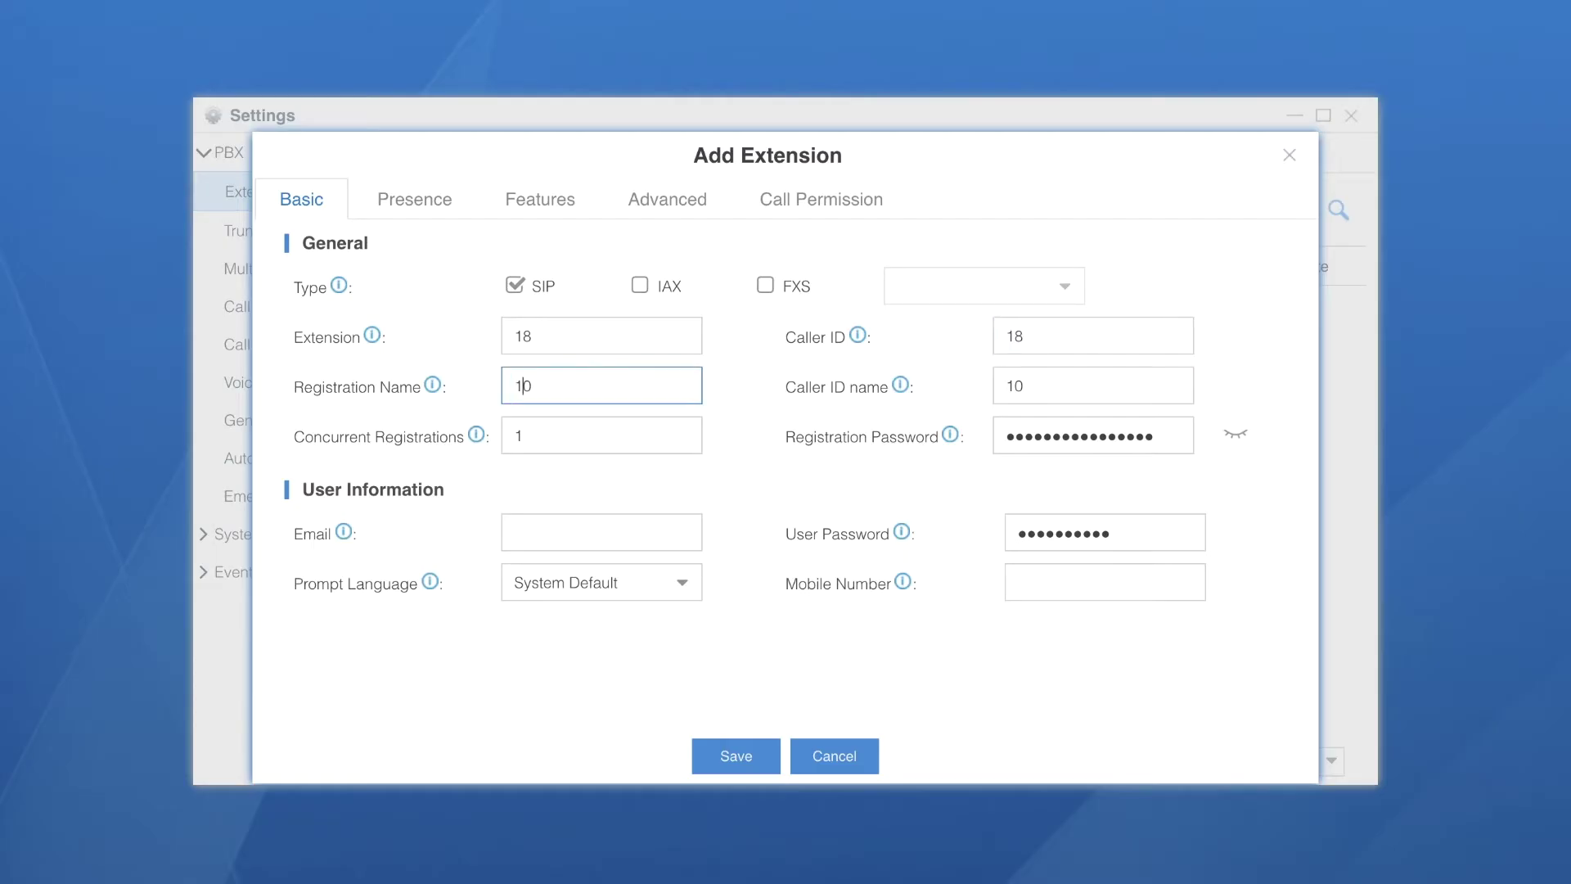
pyautogui.press('Delete')
pyautogui.write('8')
pyautogui.click(1065, 393)
pyautogui.press('BackSpace')
pyautogui.press('BackSpace')
pyautogui.write('Theo')
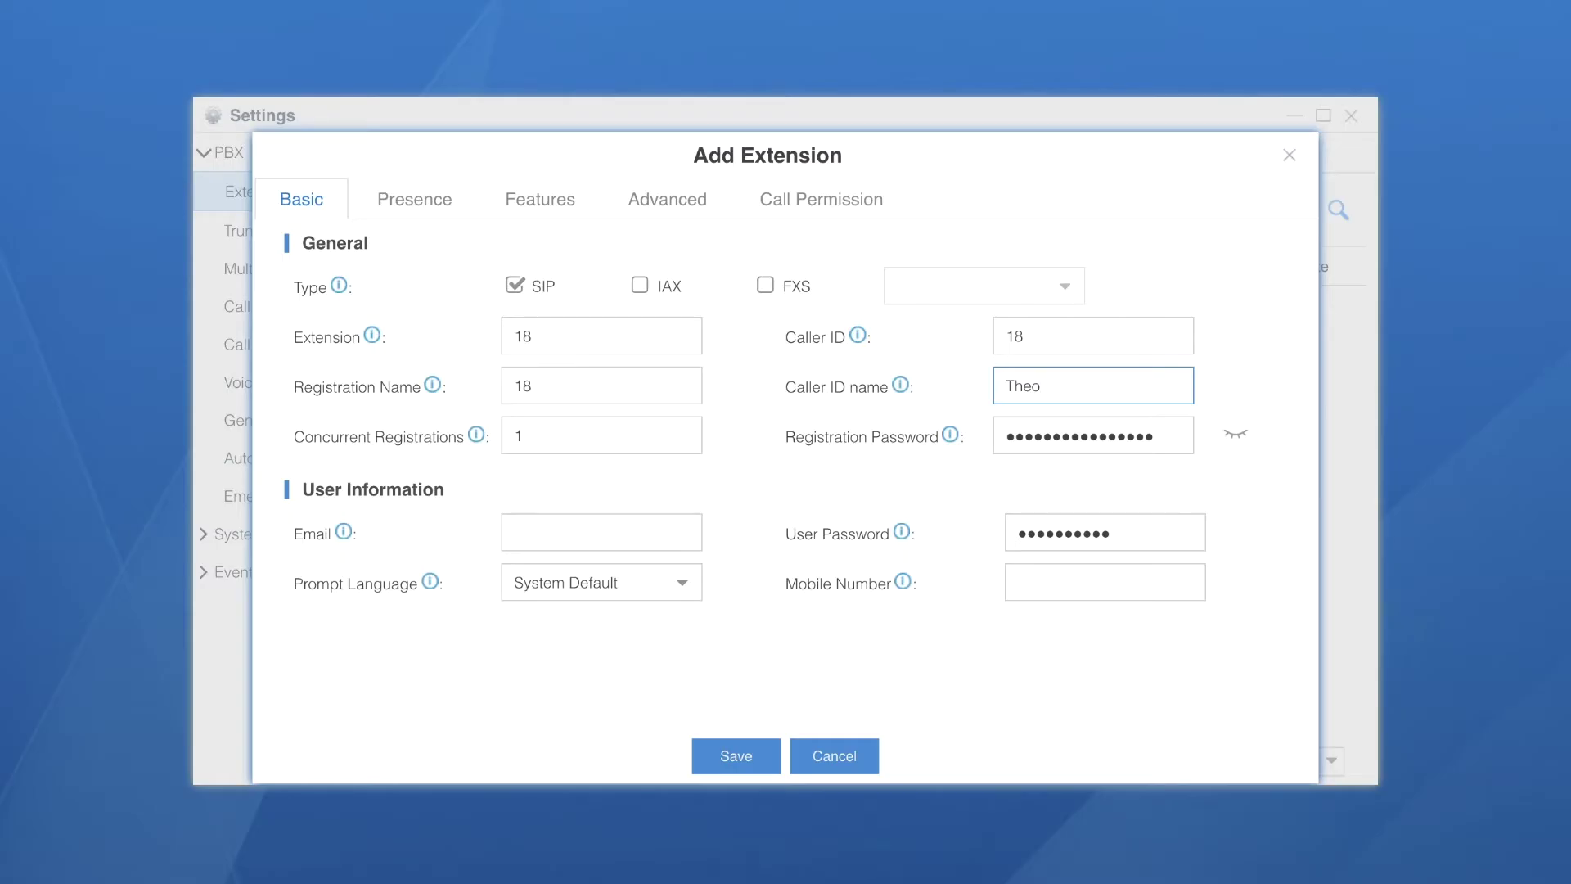
# Reveal the registration password and set Concurrent Registrations to 2
pyautogui.click(1236, 433)
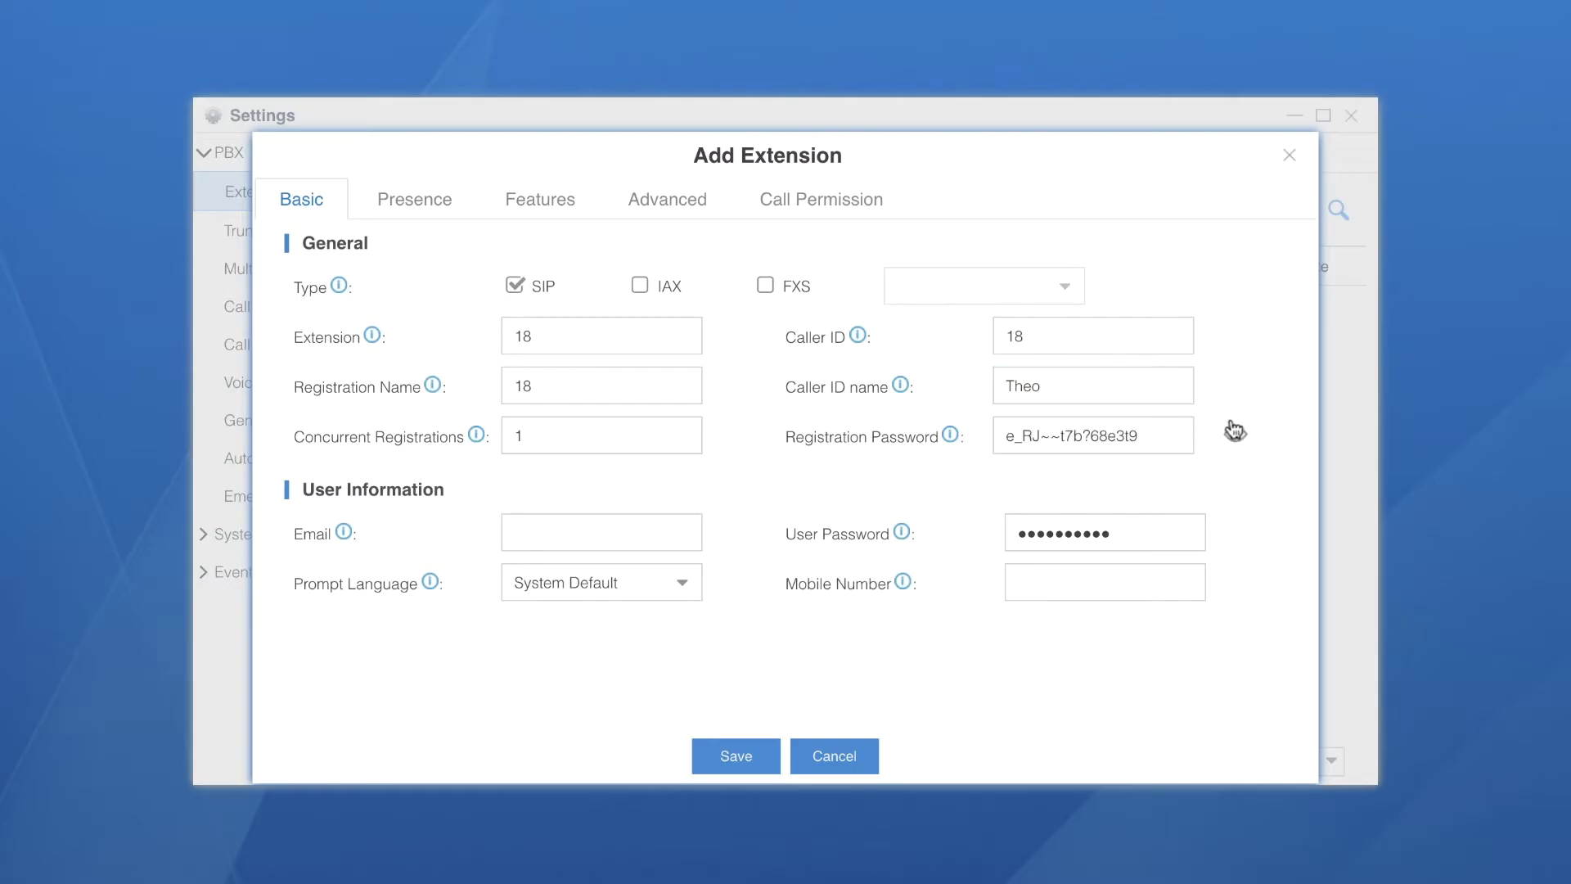
pyautogui.click(1171, 444)
pyautogui.click(755, 429)
pyautogui.click(600, 430)
pyautogui.press('BackSpace')
pyautogui.write('2')
# Enter the user's e-mail address and choose English as the prompt language
pyautogui.click(586, 528)
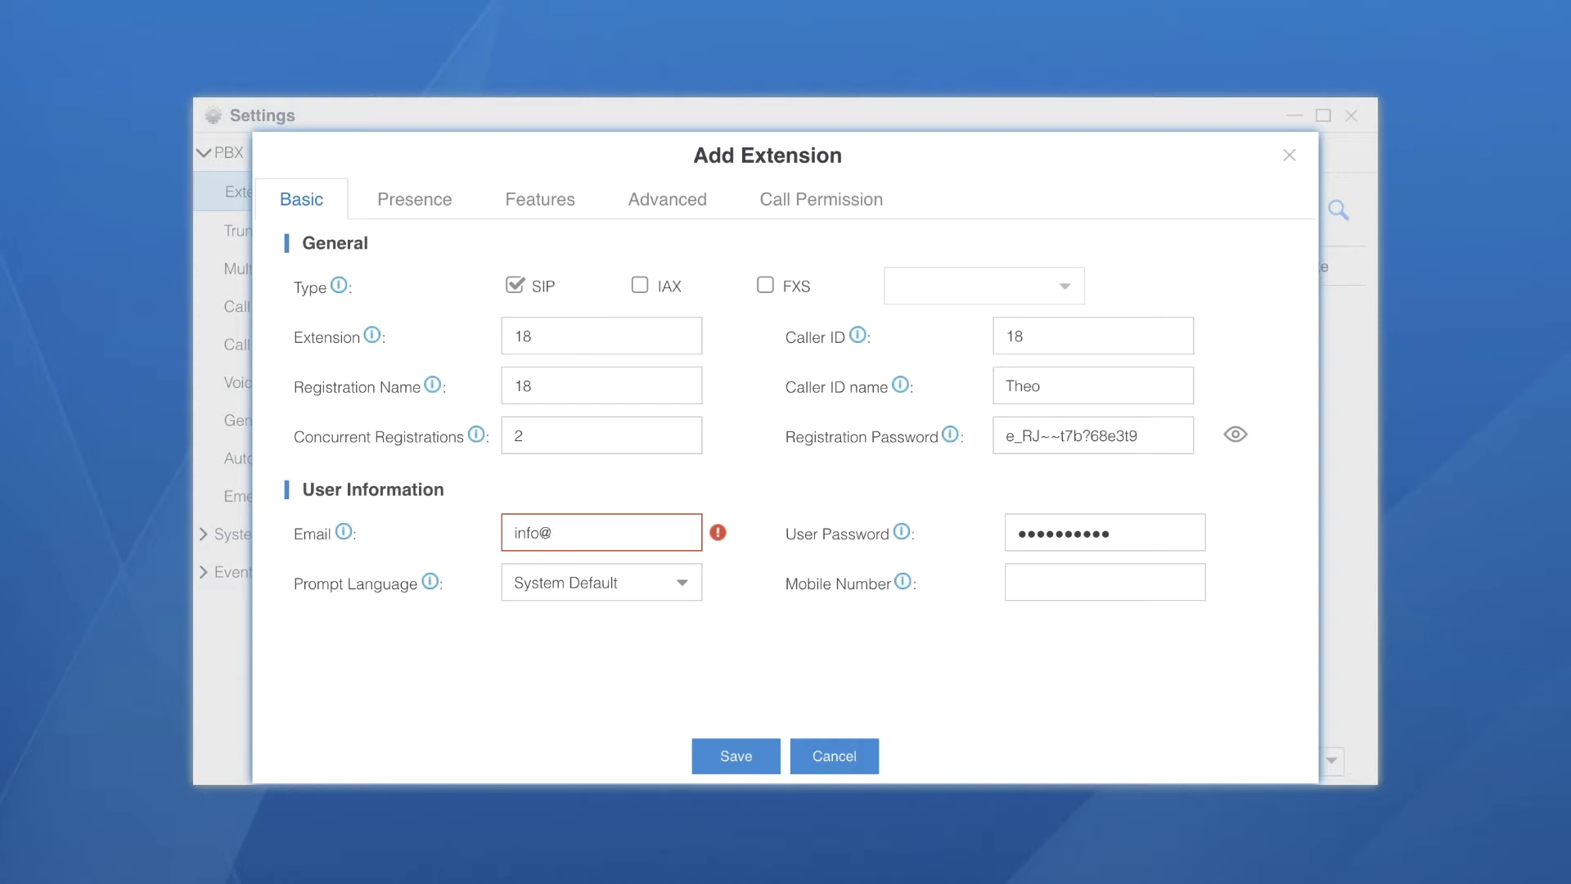
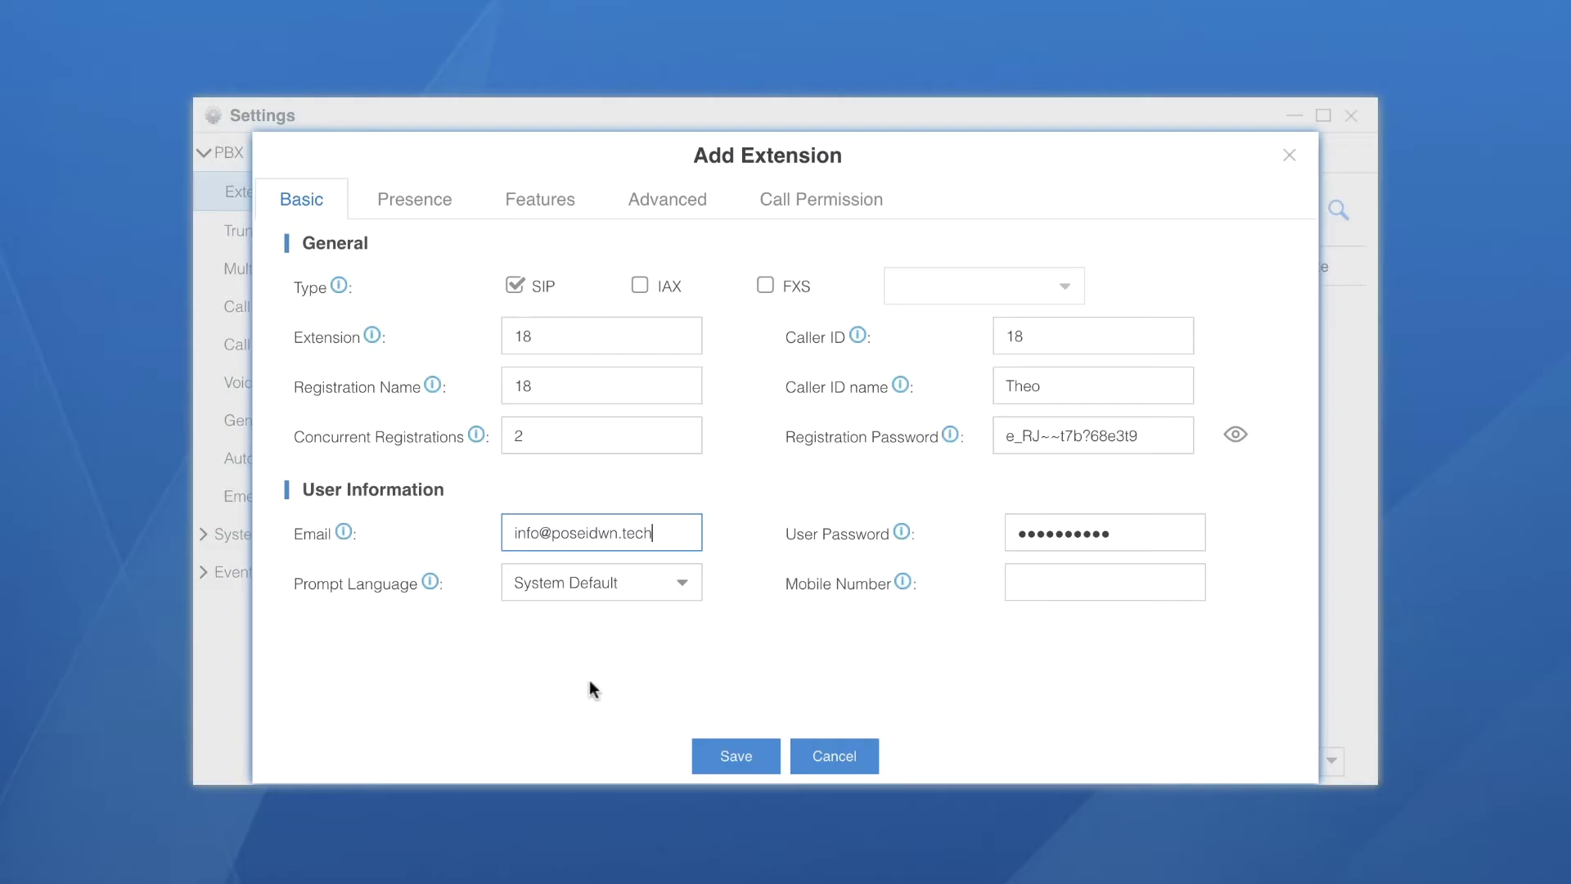
pyautogui.click(679, 585)
pyautogui.click(619, 652)
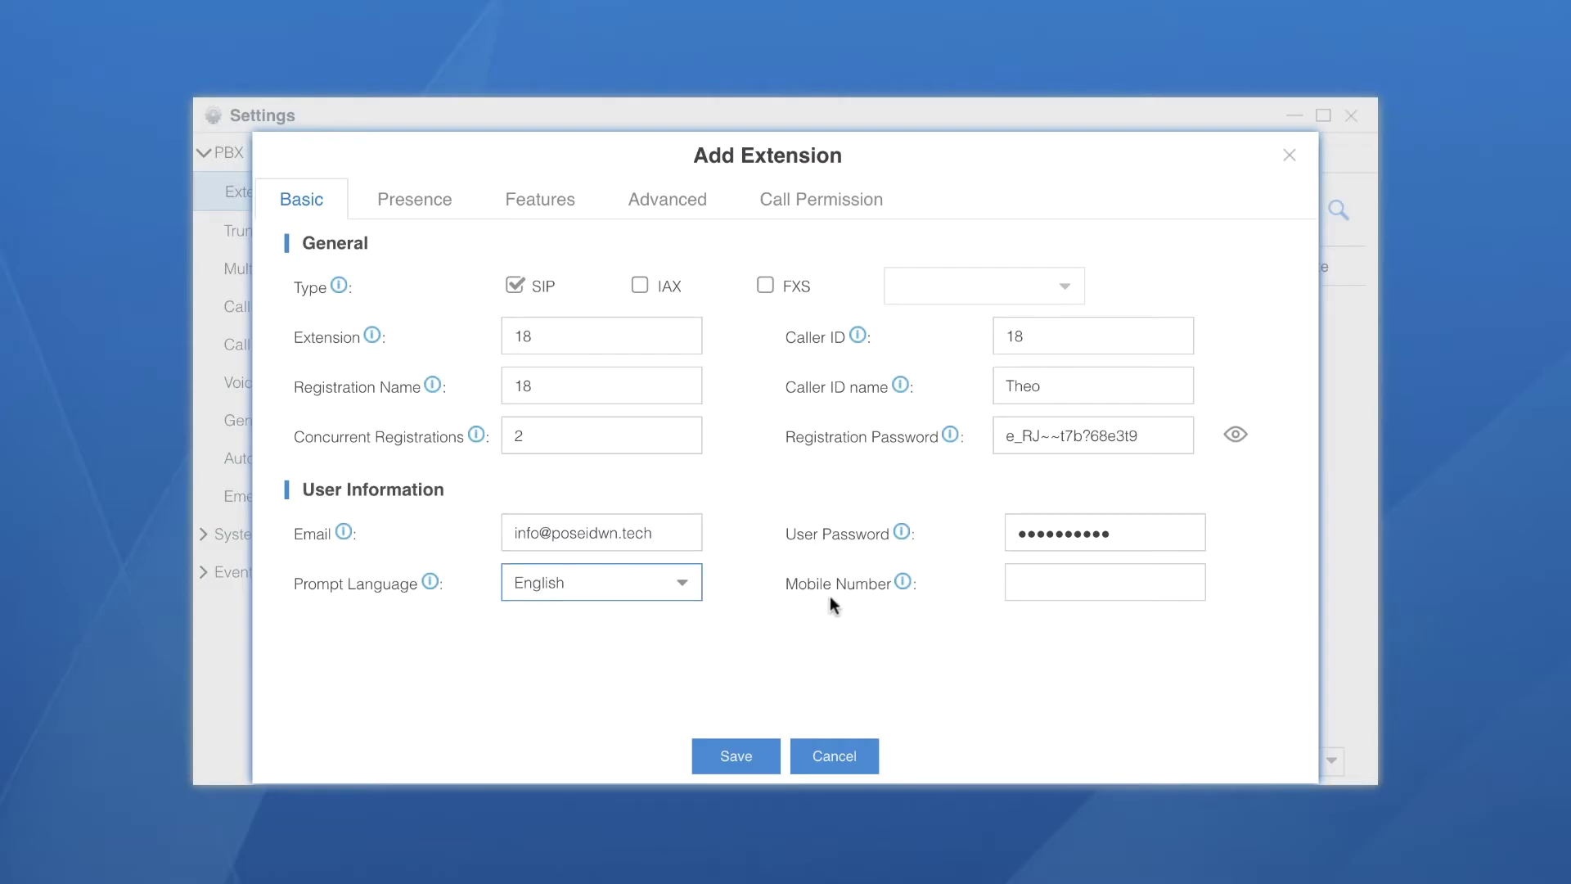
pyautogui.click(1164, 534)
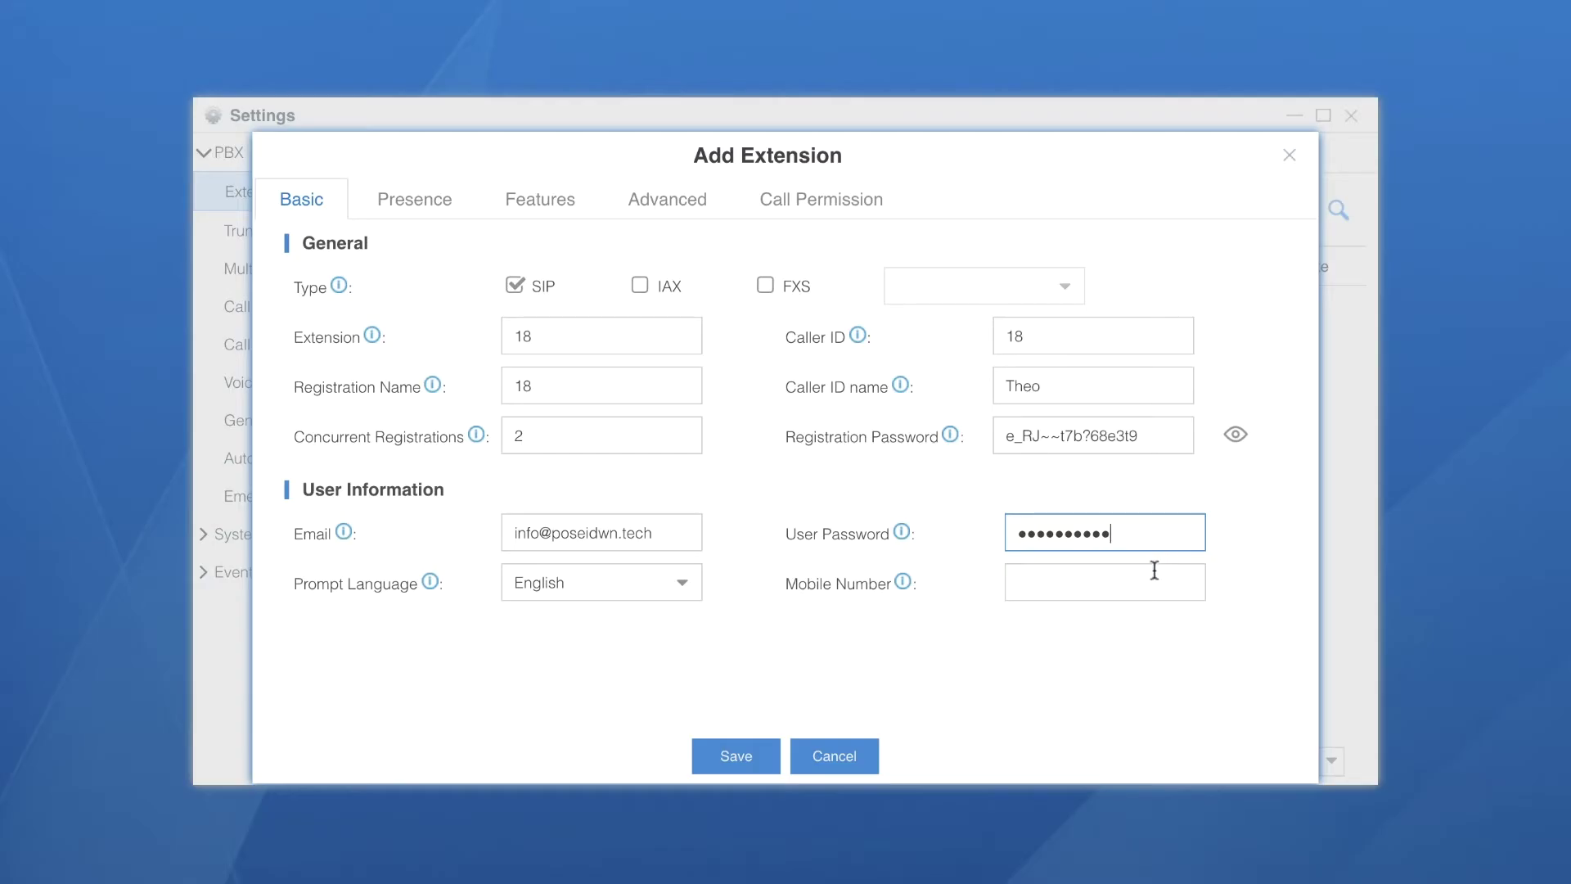
pyautogui.click(1154, 570)
pyautogui.click(417, 205)
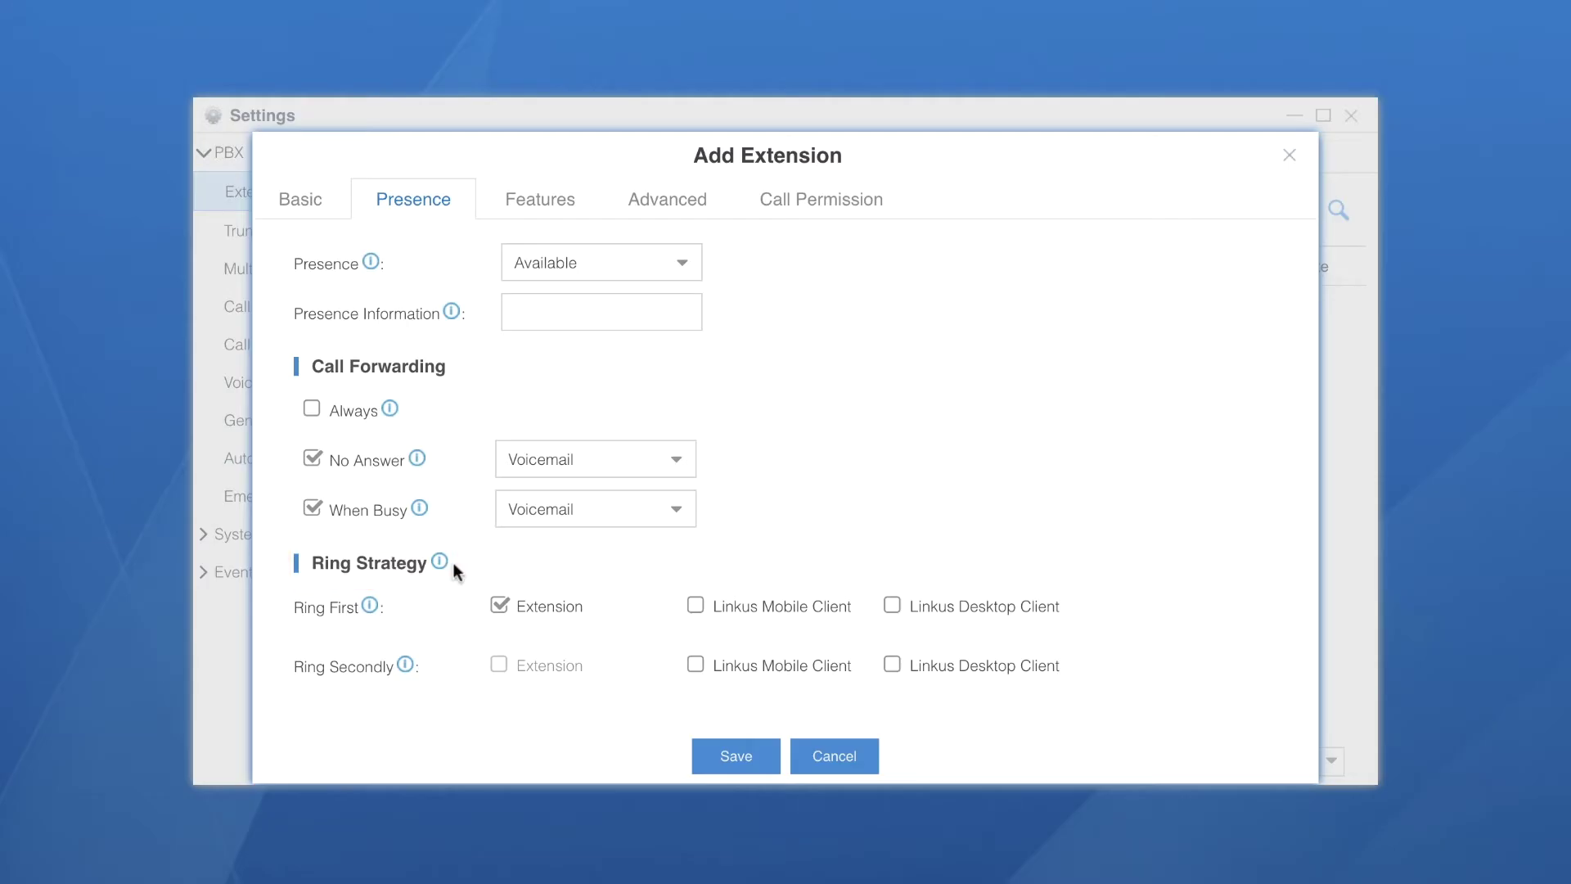
# Set the ring strategy to Linkus Mobile Client first and Linkus Desktop Client second
pyautogui.click(500, 605)
pyautogui.click(696, 606)
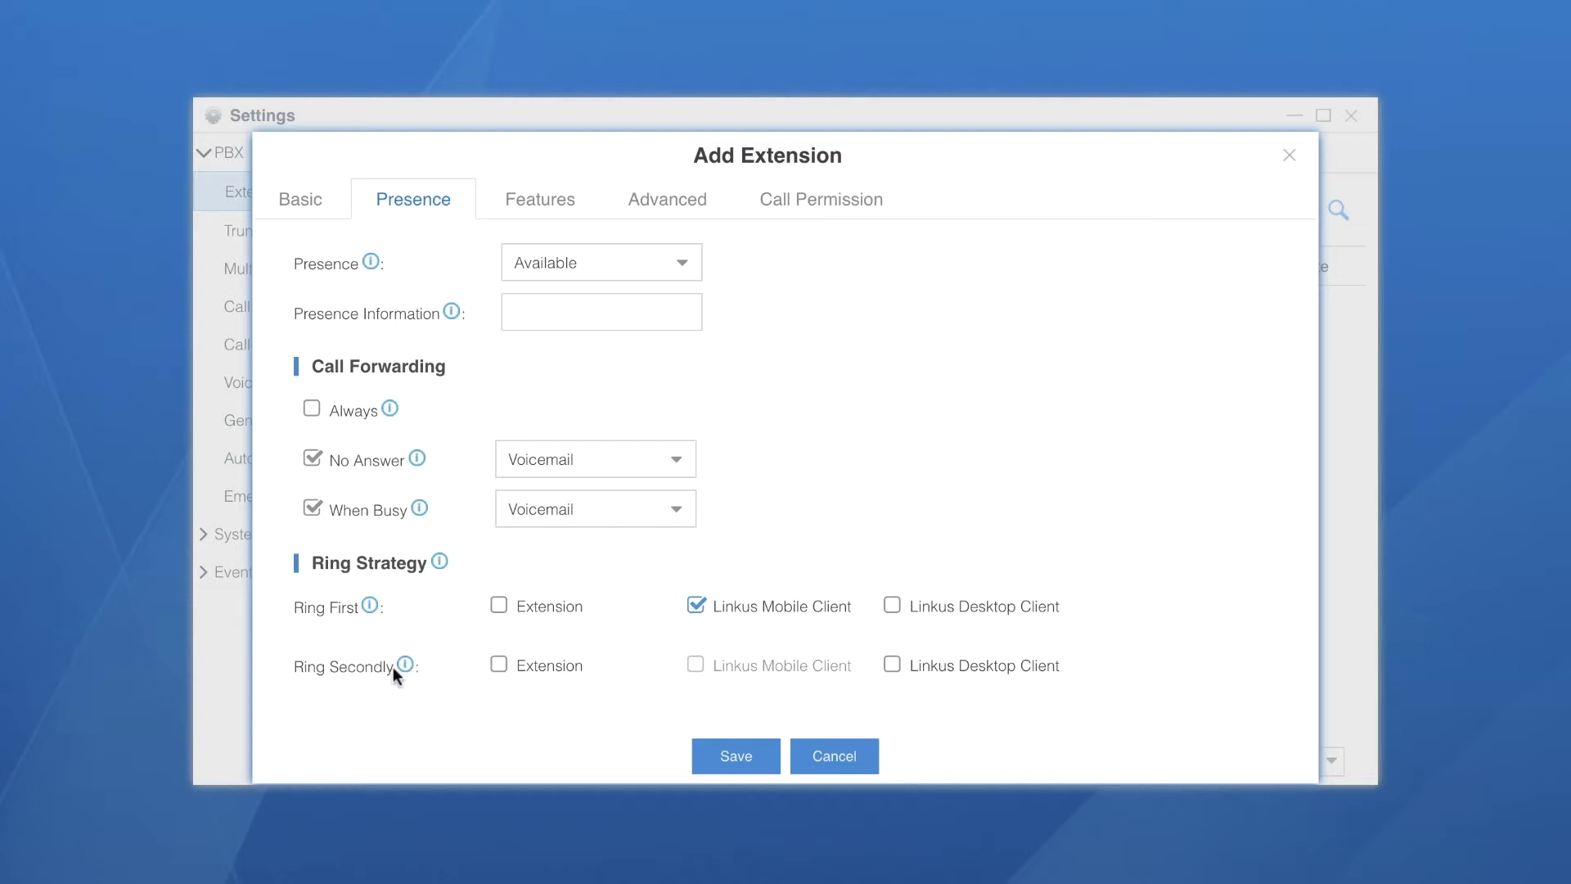
pyautogui.click(891, 664)
# Keep voicemail enabled, send voicemail to the user's email, and save extension 18
pyautogui.click(550, 204)
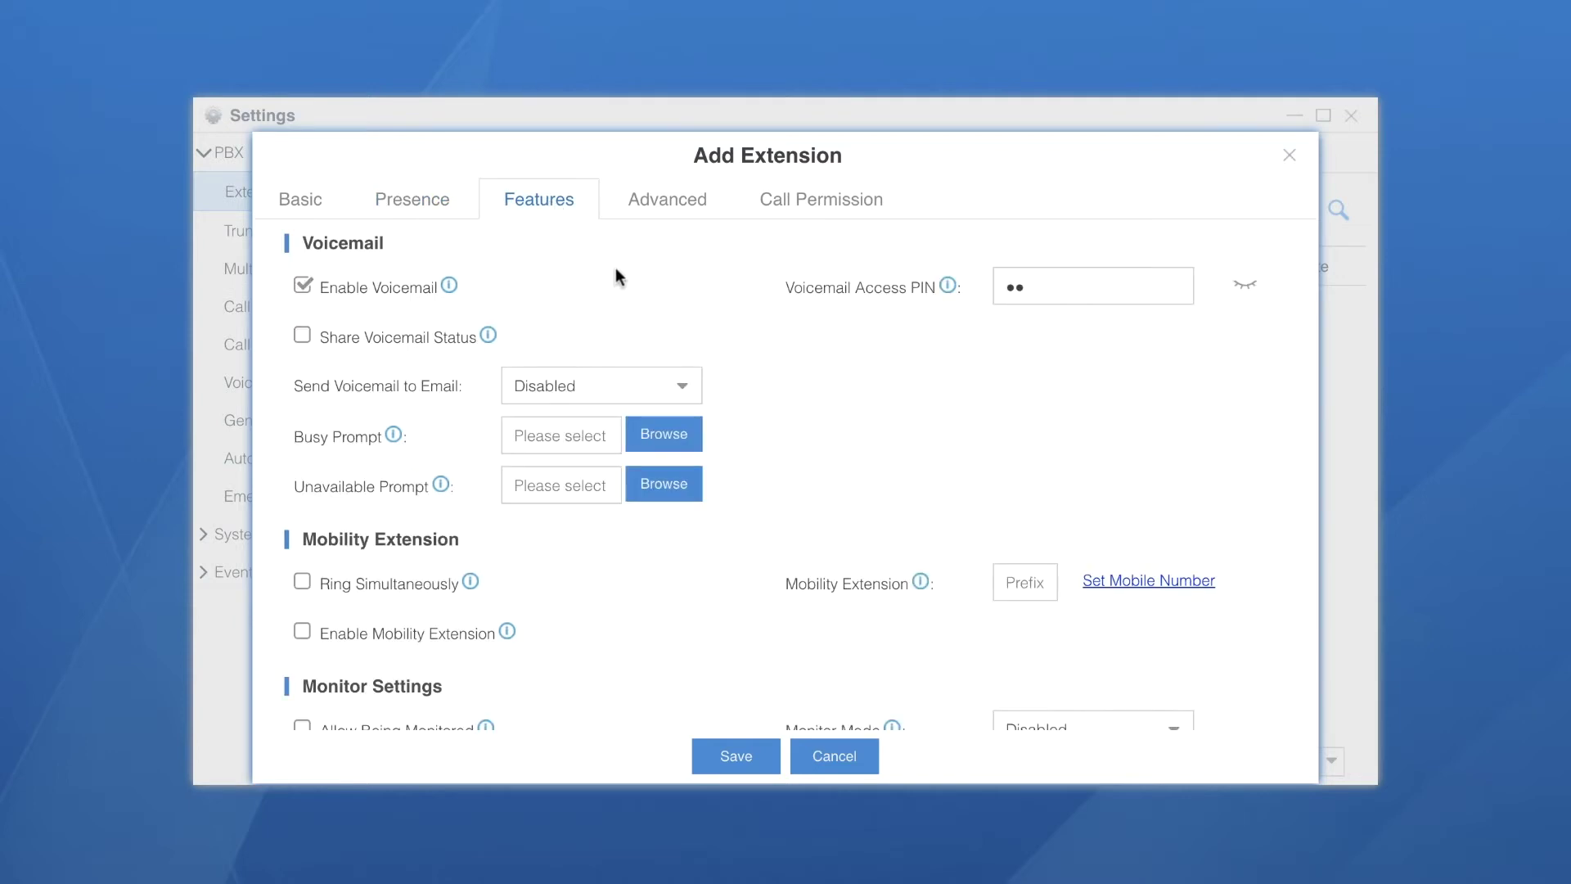
pyautogui.click(303, 284)
pyautogui.click(303, 285)
pyautogui.click(679, 387)
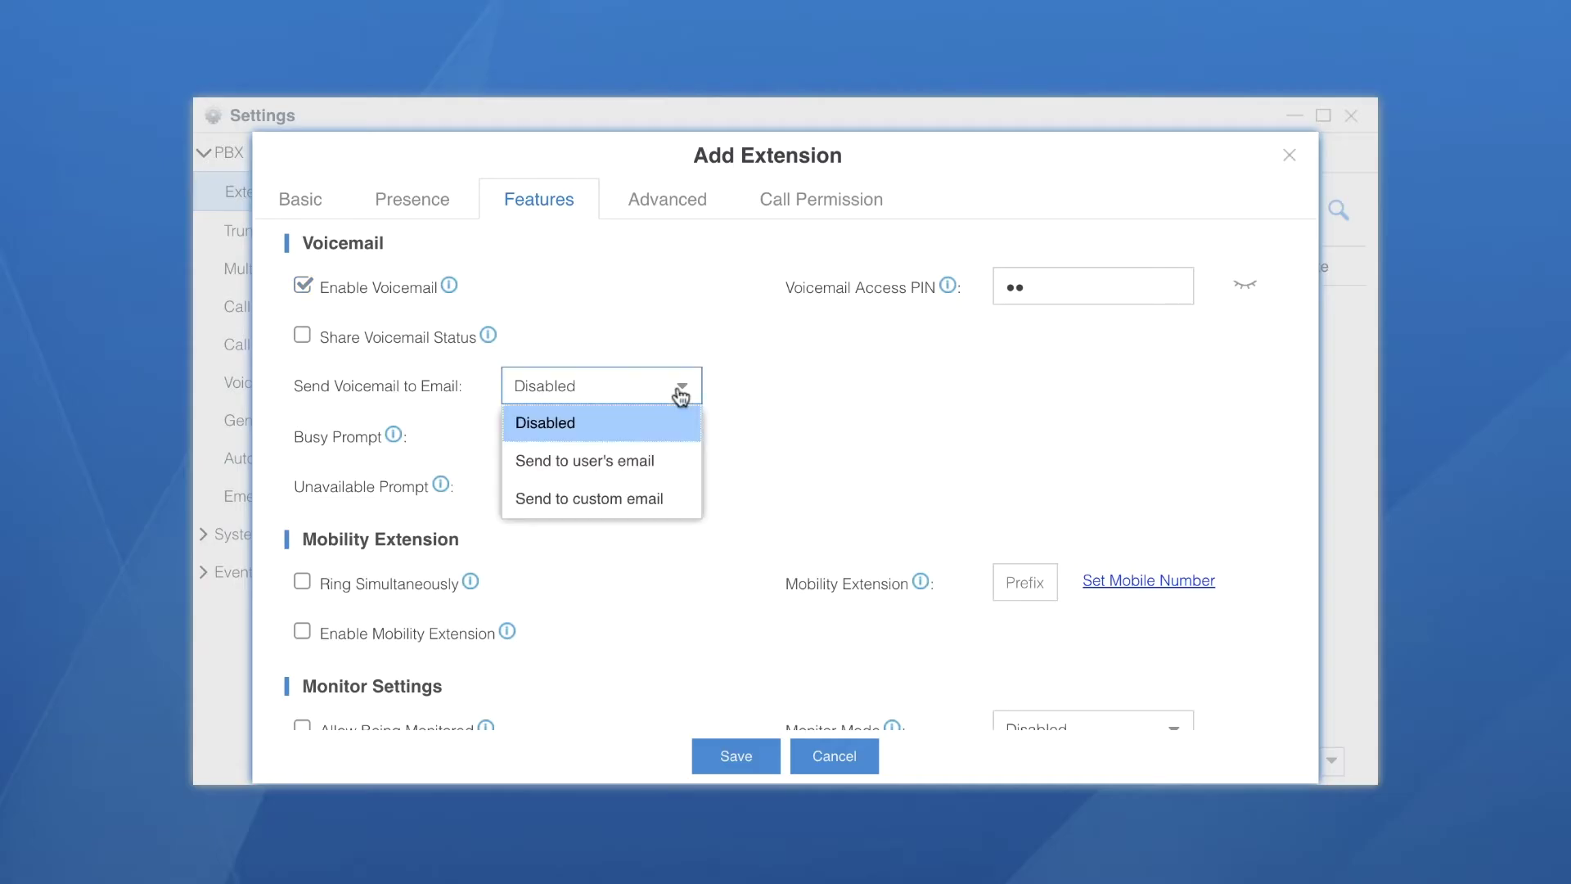
pyautogui.click(660, 467)
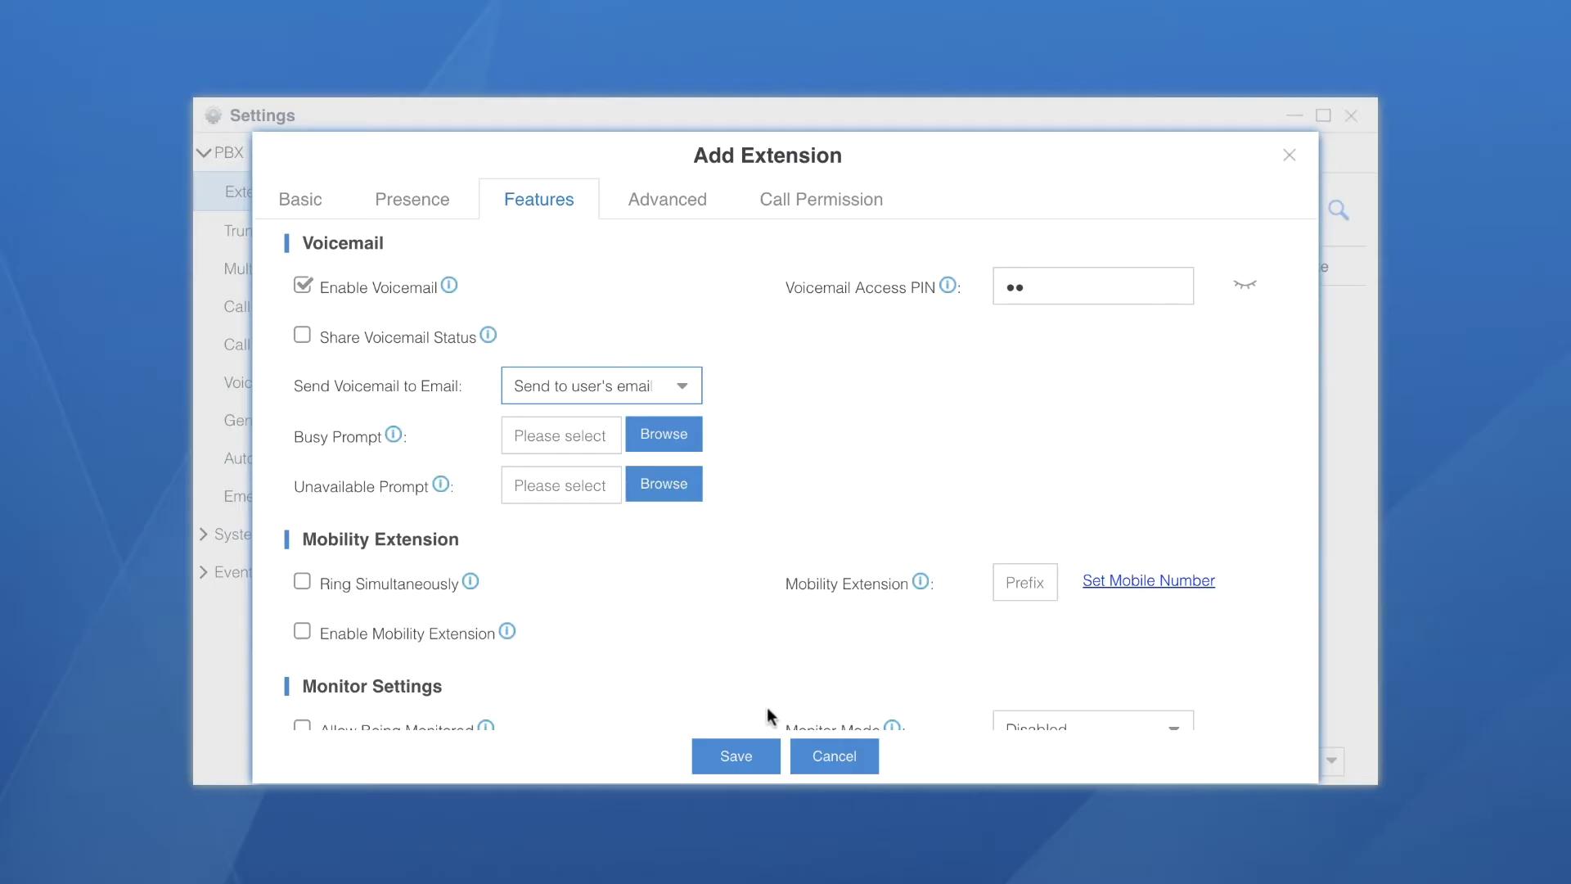
pyautogui.click(751, 761)
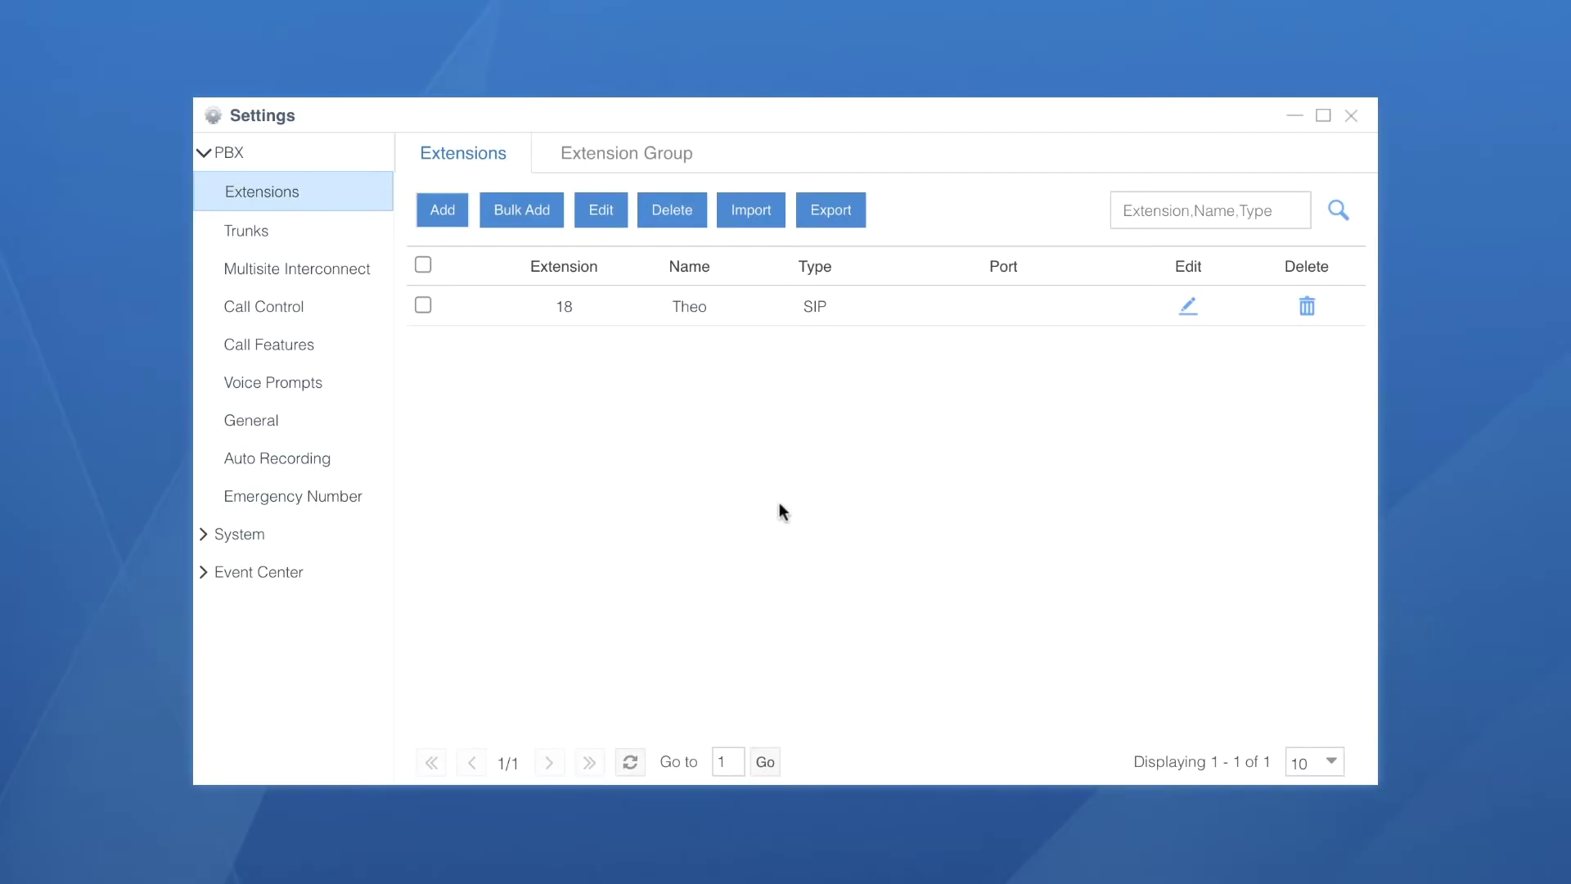
# Add a new extension numbered 15, with caller ID and registration name 15, named Reception
pyautogui.click(451, 217)
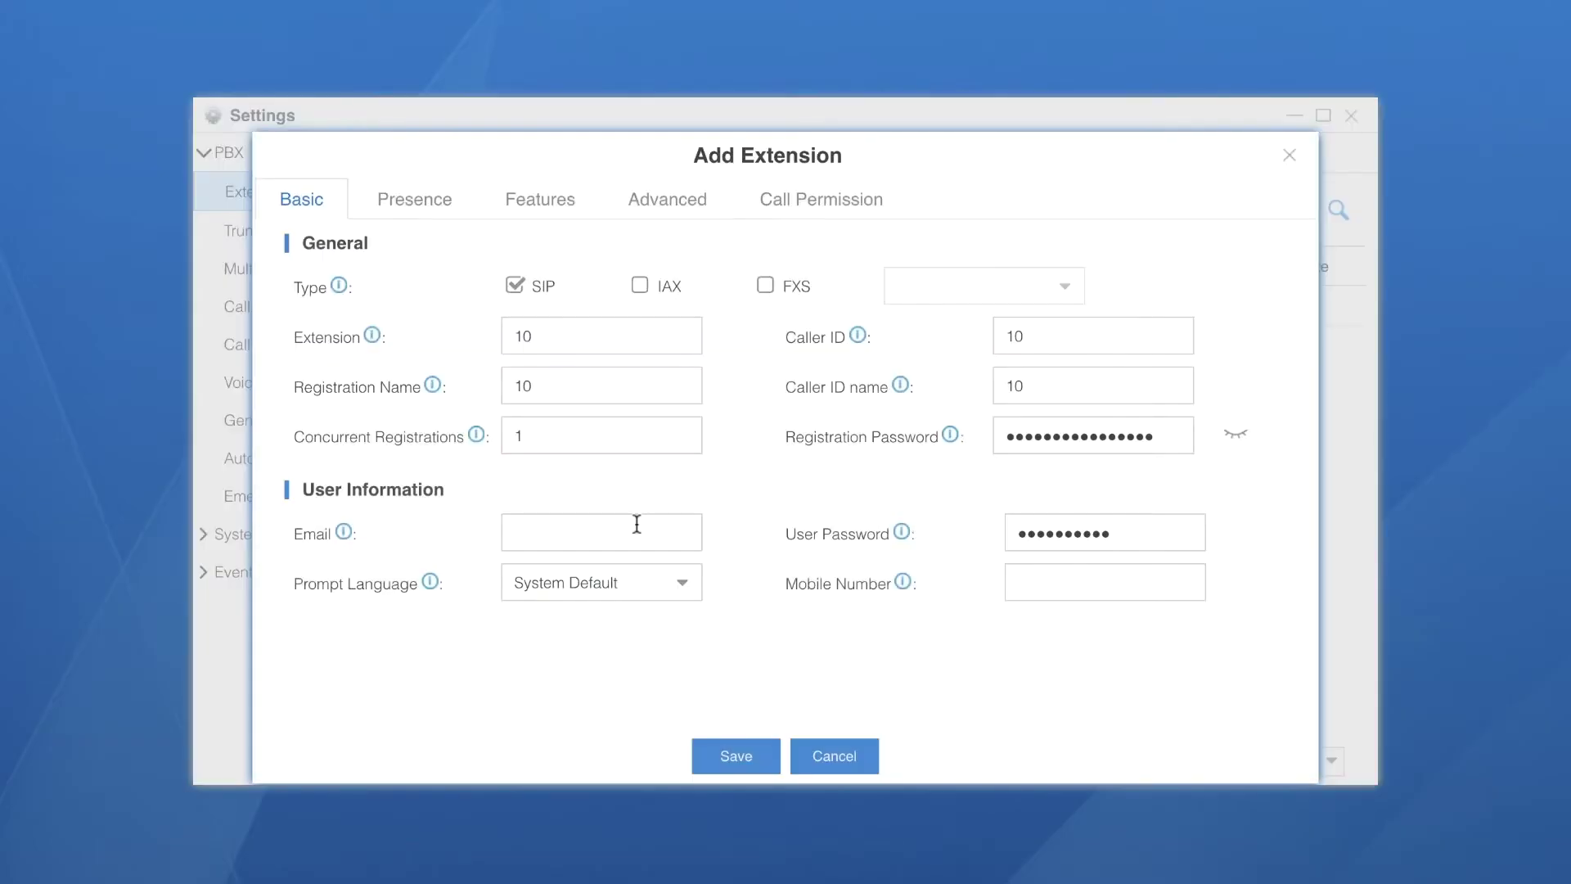
pyautogui.click(554, 331)
pyautogui.press('BackSpace')
pyautogui.write('5')
pyautogui.click(1032, 332)
pyautogui.press('BackSpace')
pyautogui.write('5')
pyautogui.click(614, 385)
pyautogui.press('BackSpace')
pyautogui.write('5')
pyautogui.doubleClick(1024, 387)
pyautogui.write('Reception')
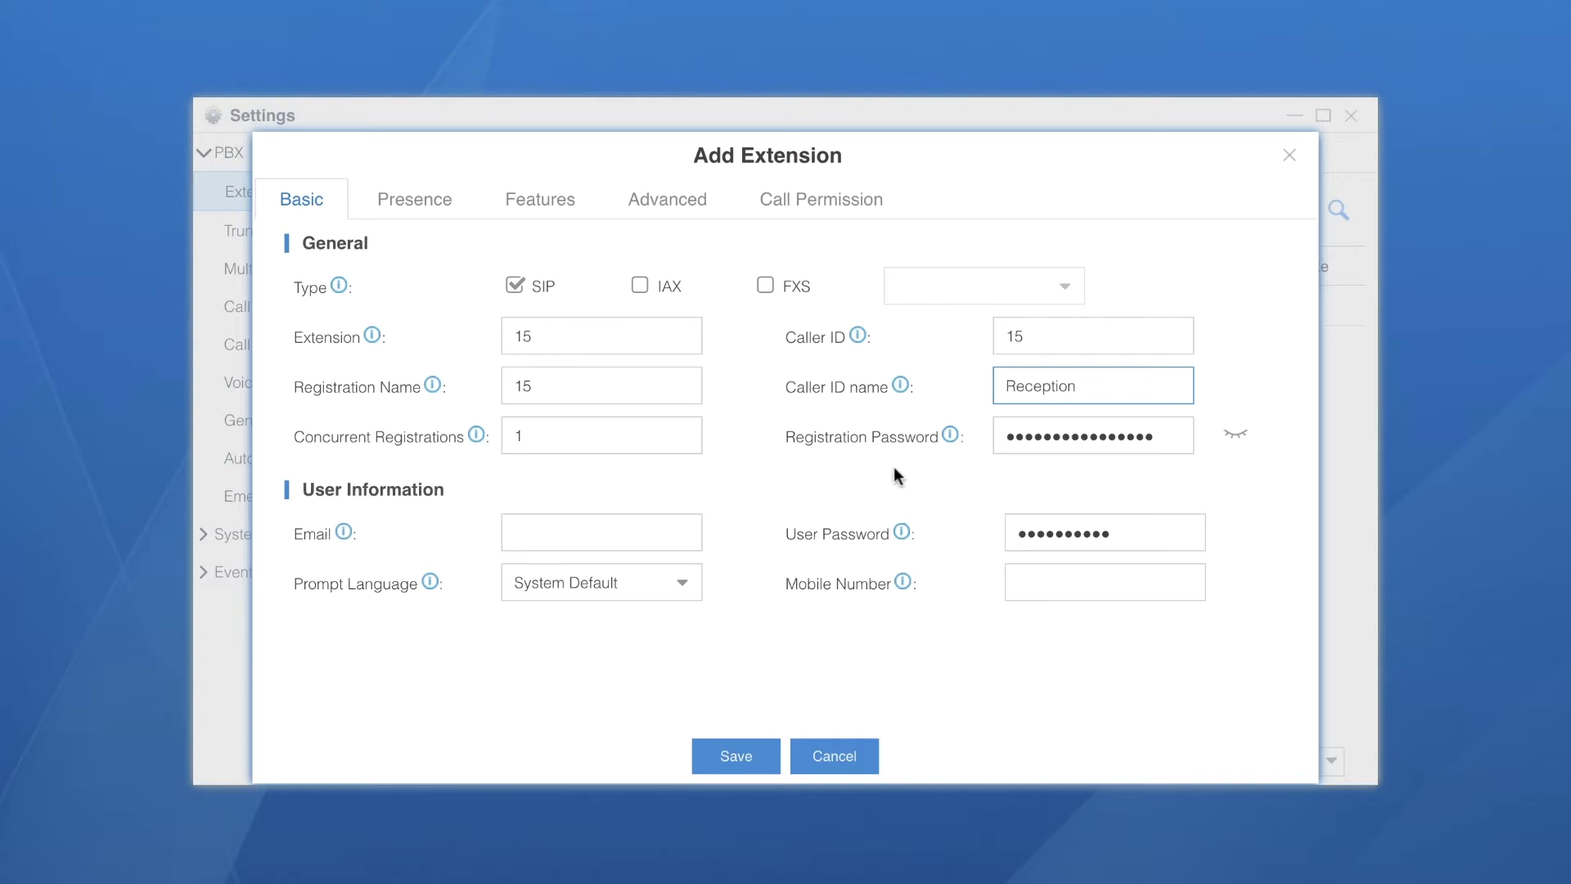
# Enter the reception email address, choose Greek prompts, save, apply changes and close Settings
pyautogui.click(619, 536)
pyautogui.click(681, 584)
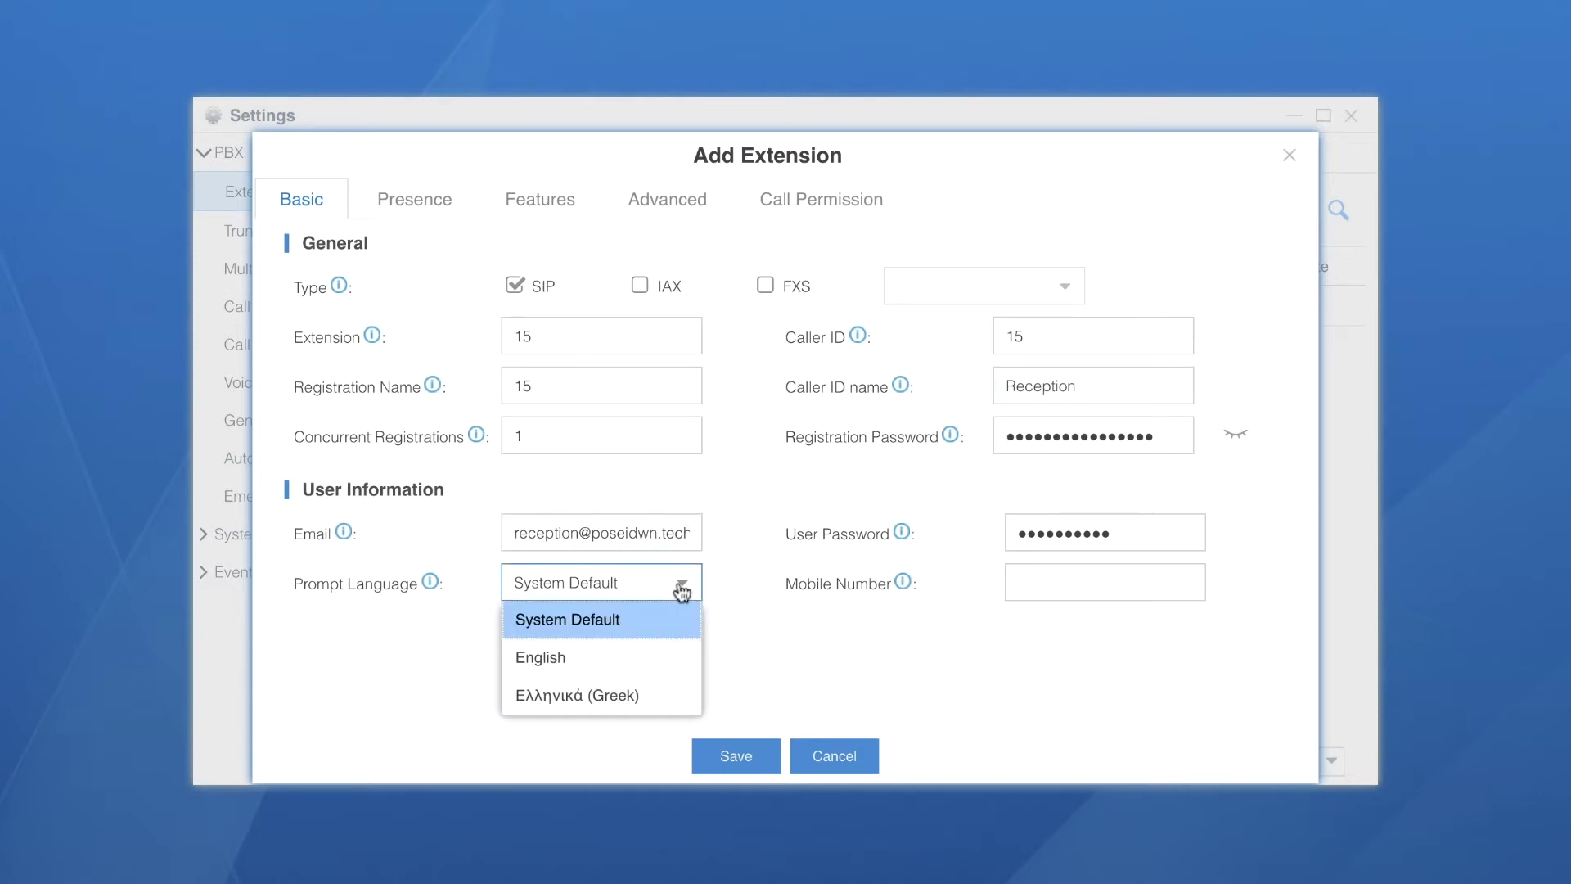
pyautogui.click(649, 694)
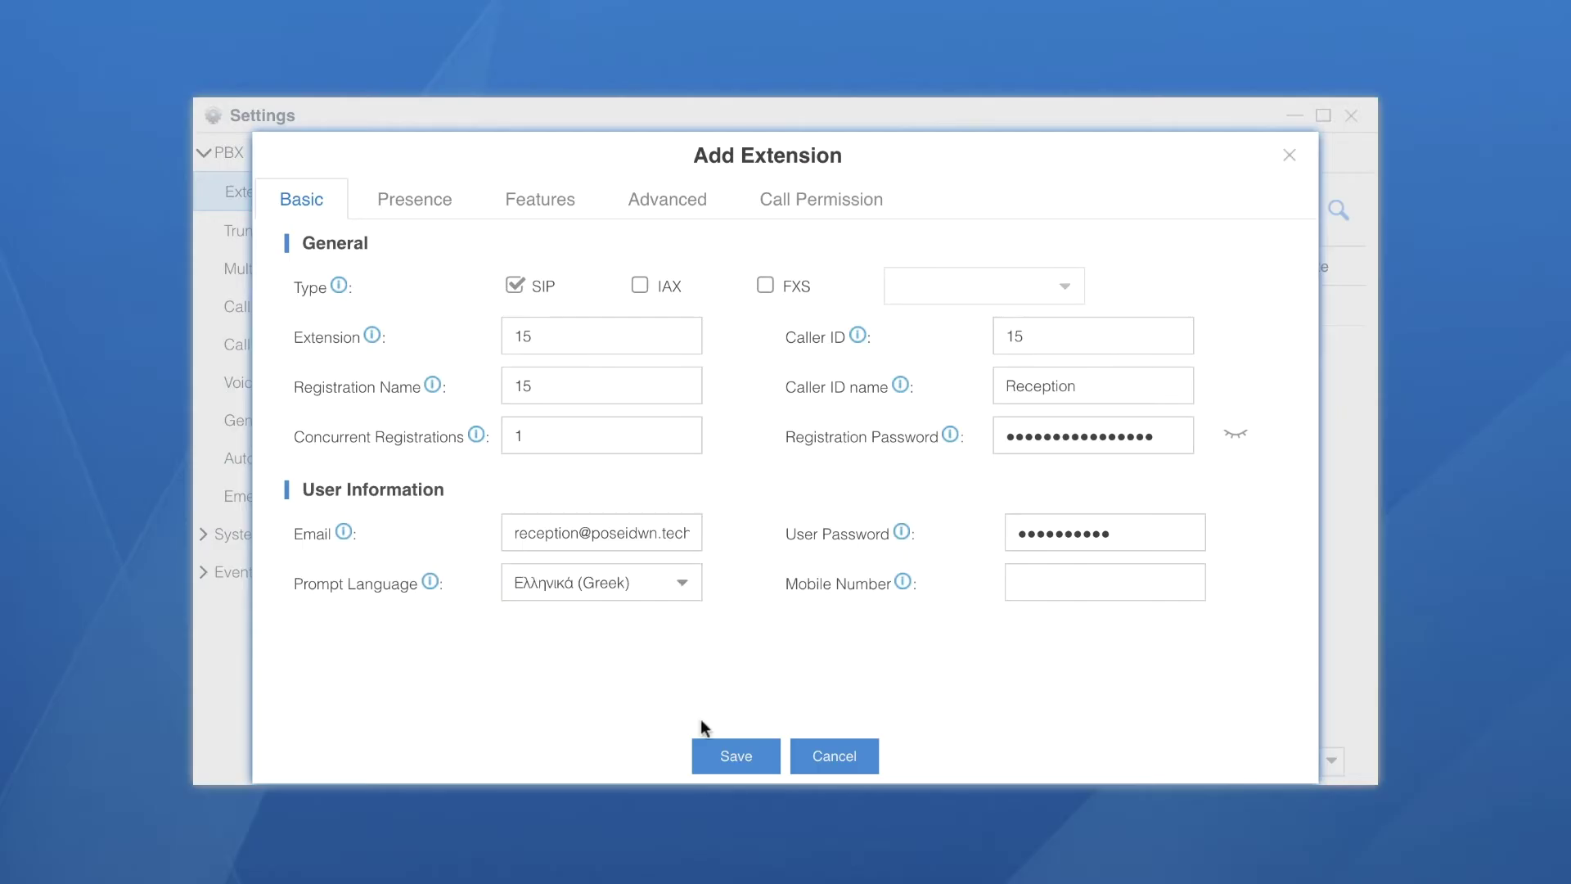
pyautogui.click(736, 756)
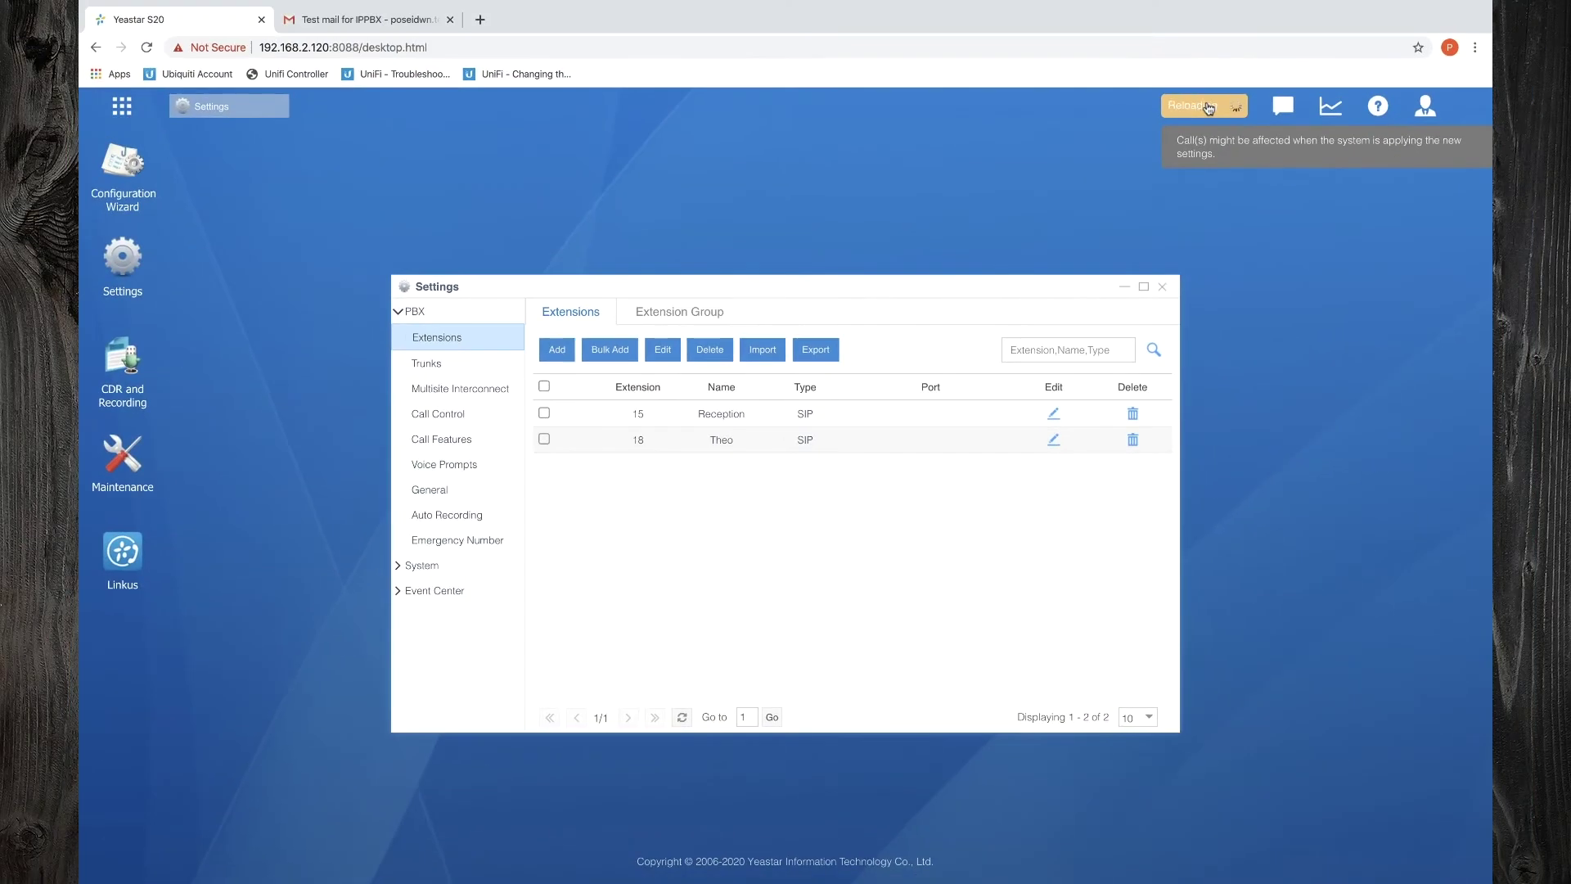
pyautogui.click(1204, 106)
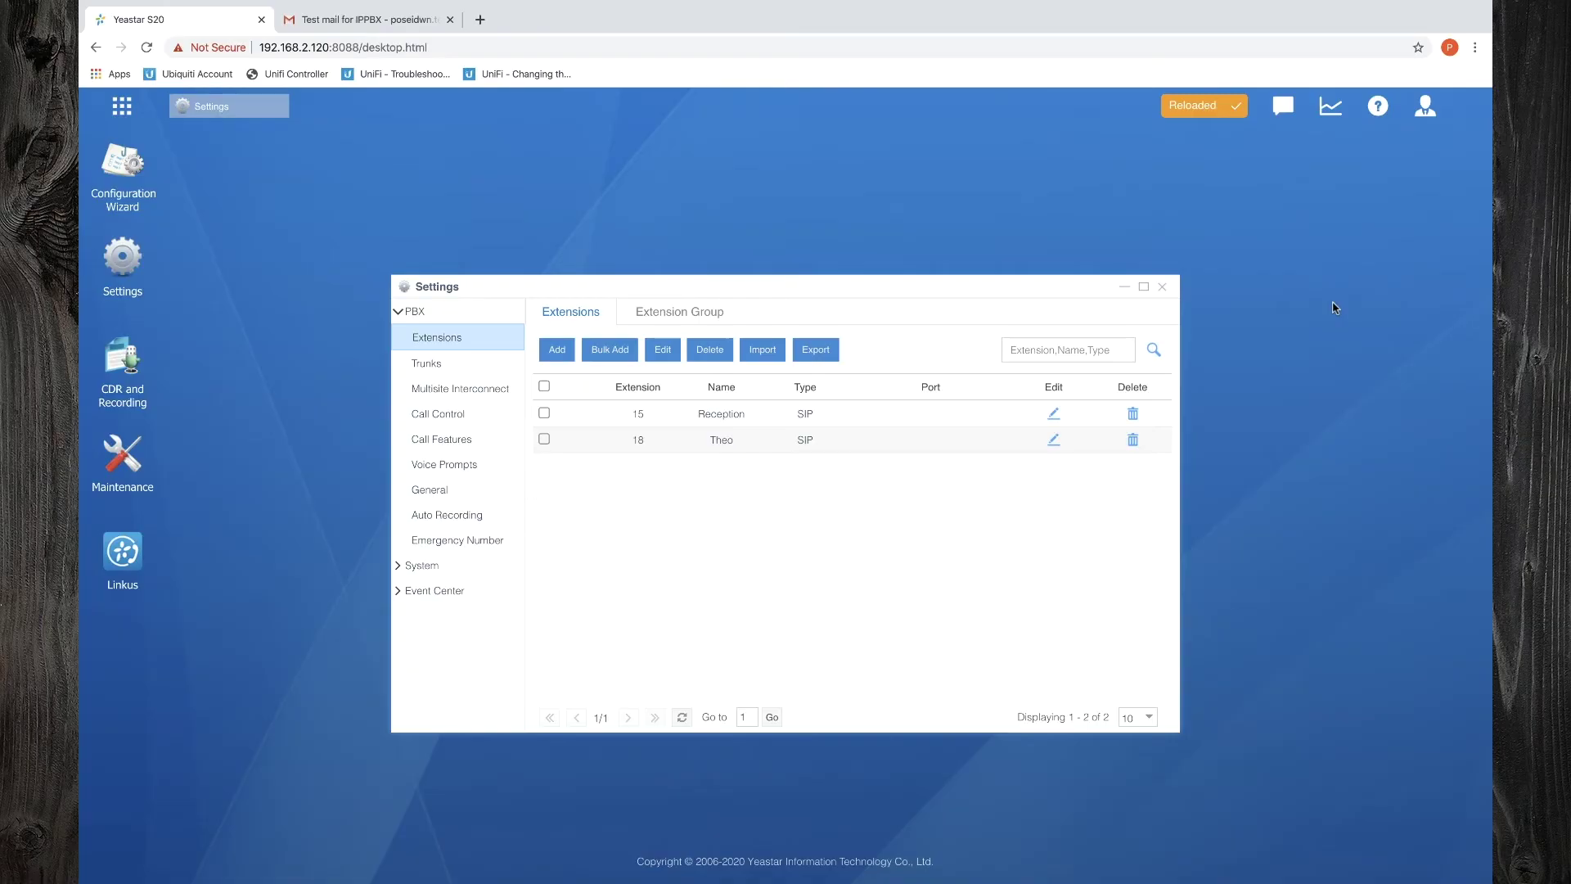
pyautogui.click(1162, 285)
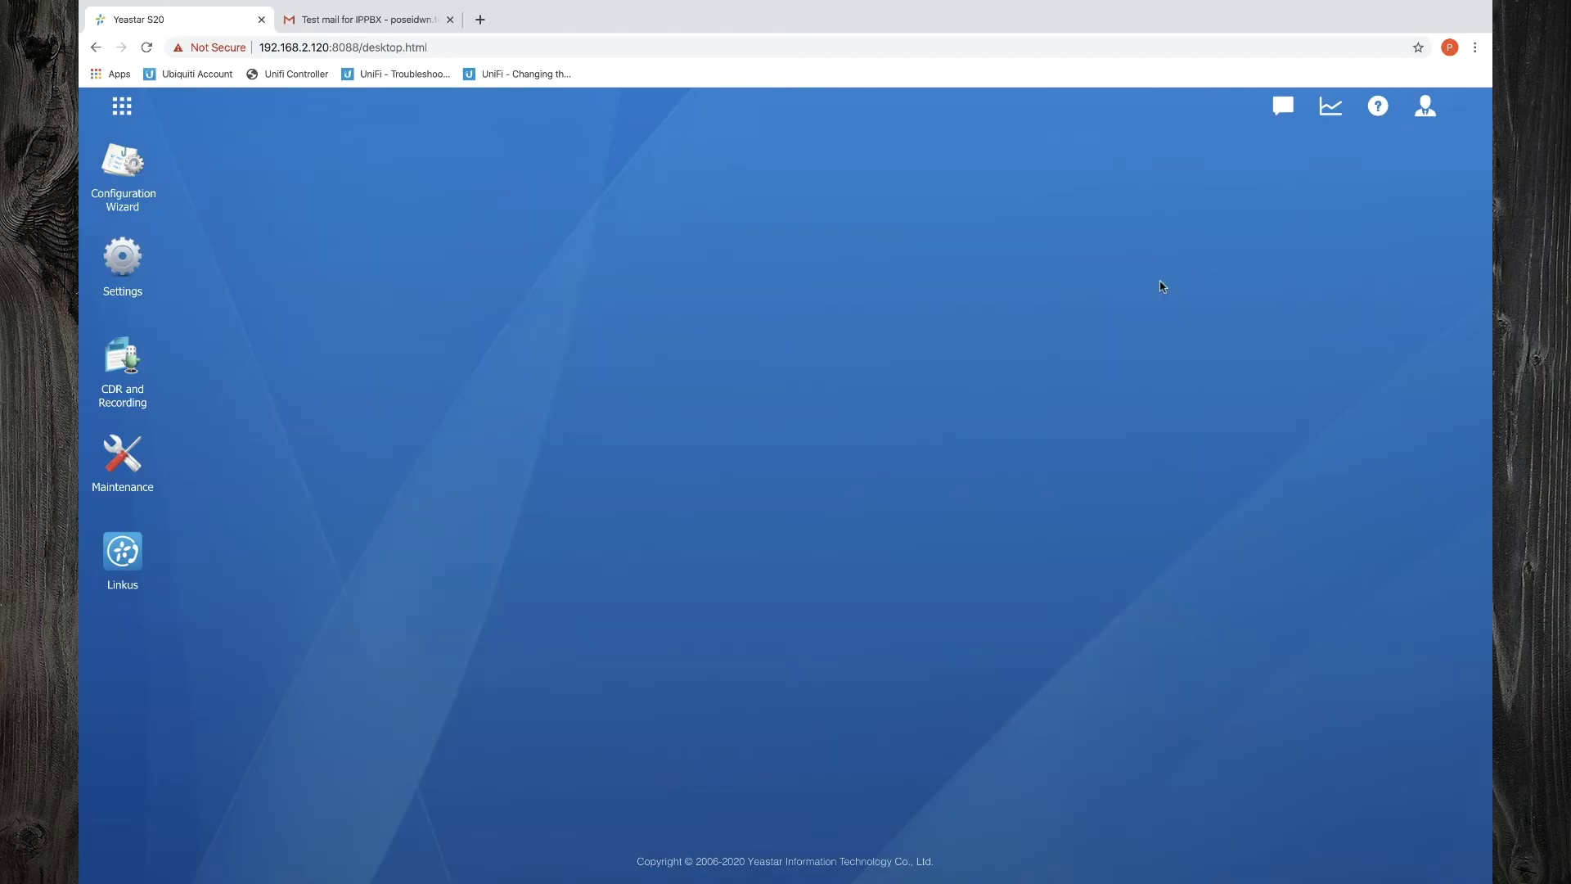
# Enable the Linkus server on 192.168.2.120 port 8111, save it, and view Linkus client settings
pyautogui.click(130, 552)
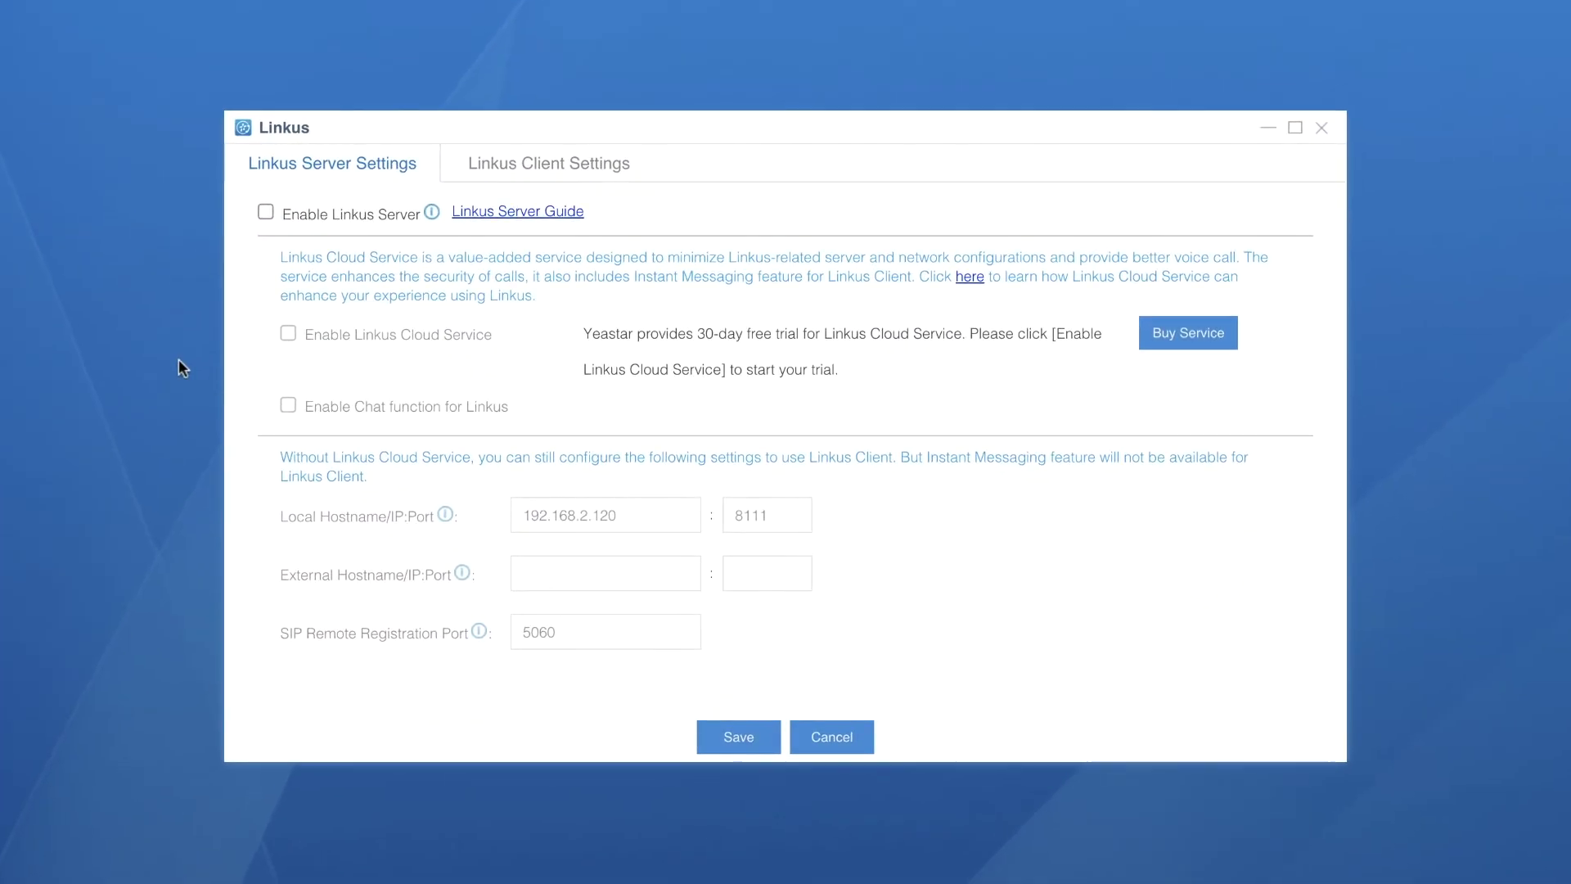
pyautogui.click(267, 212)
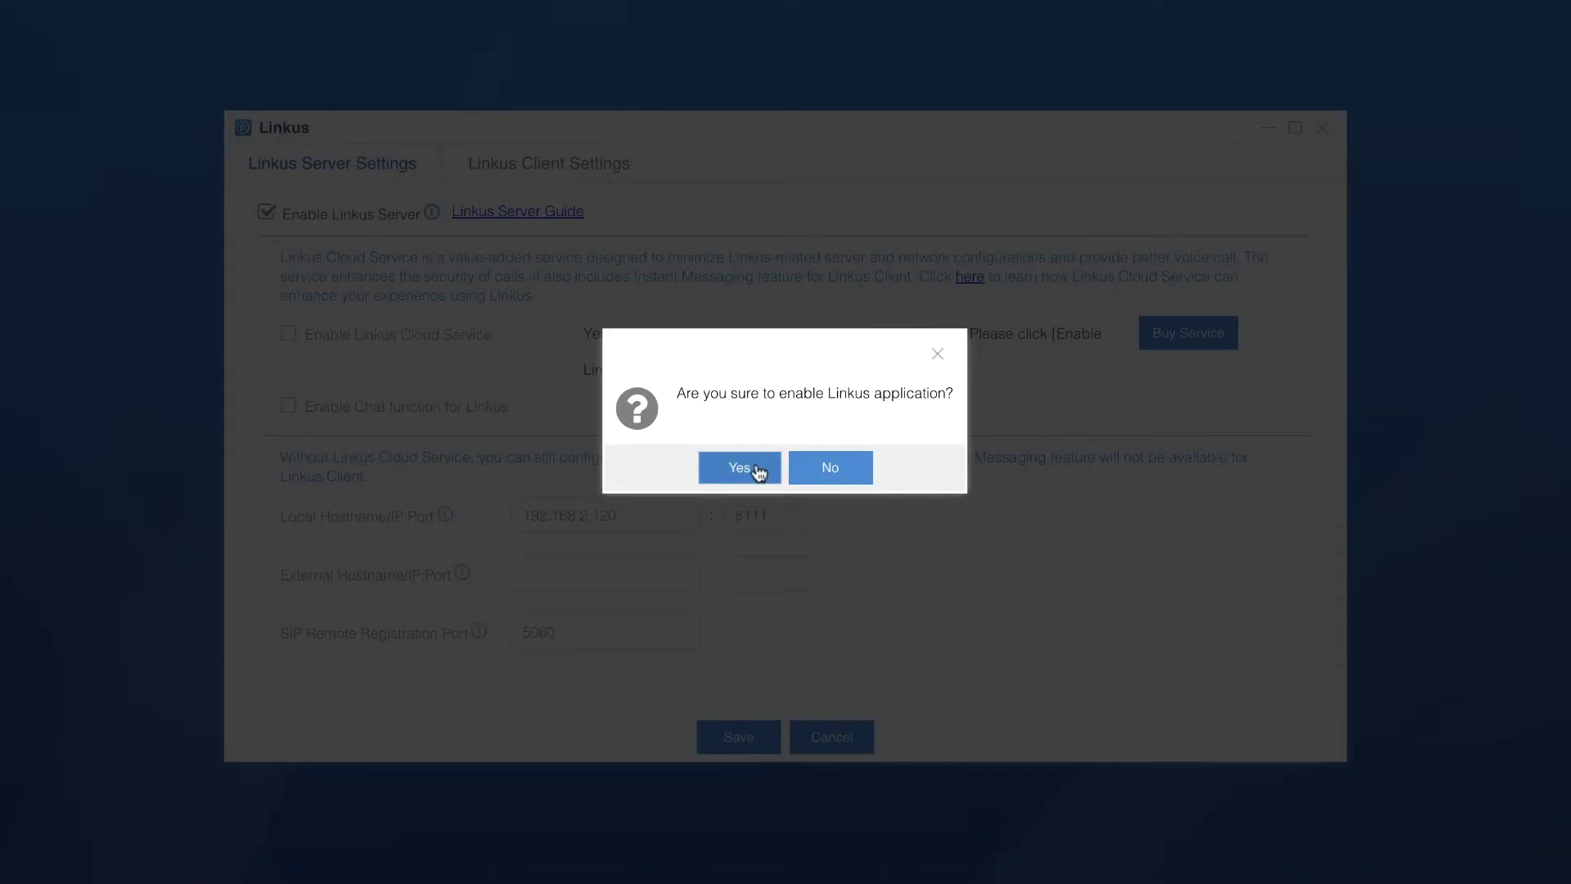
pyautogui.click(755, 467)
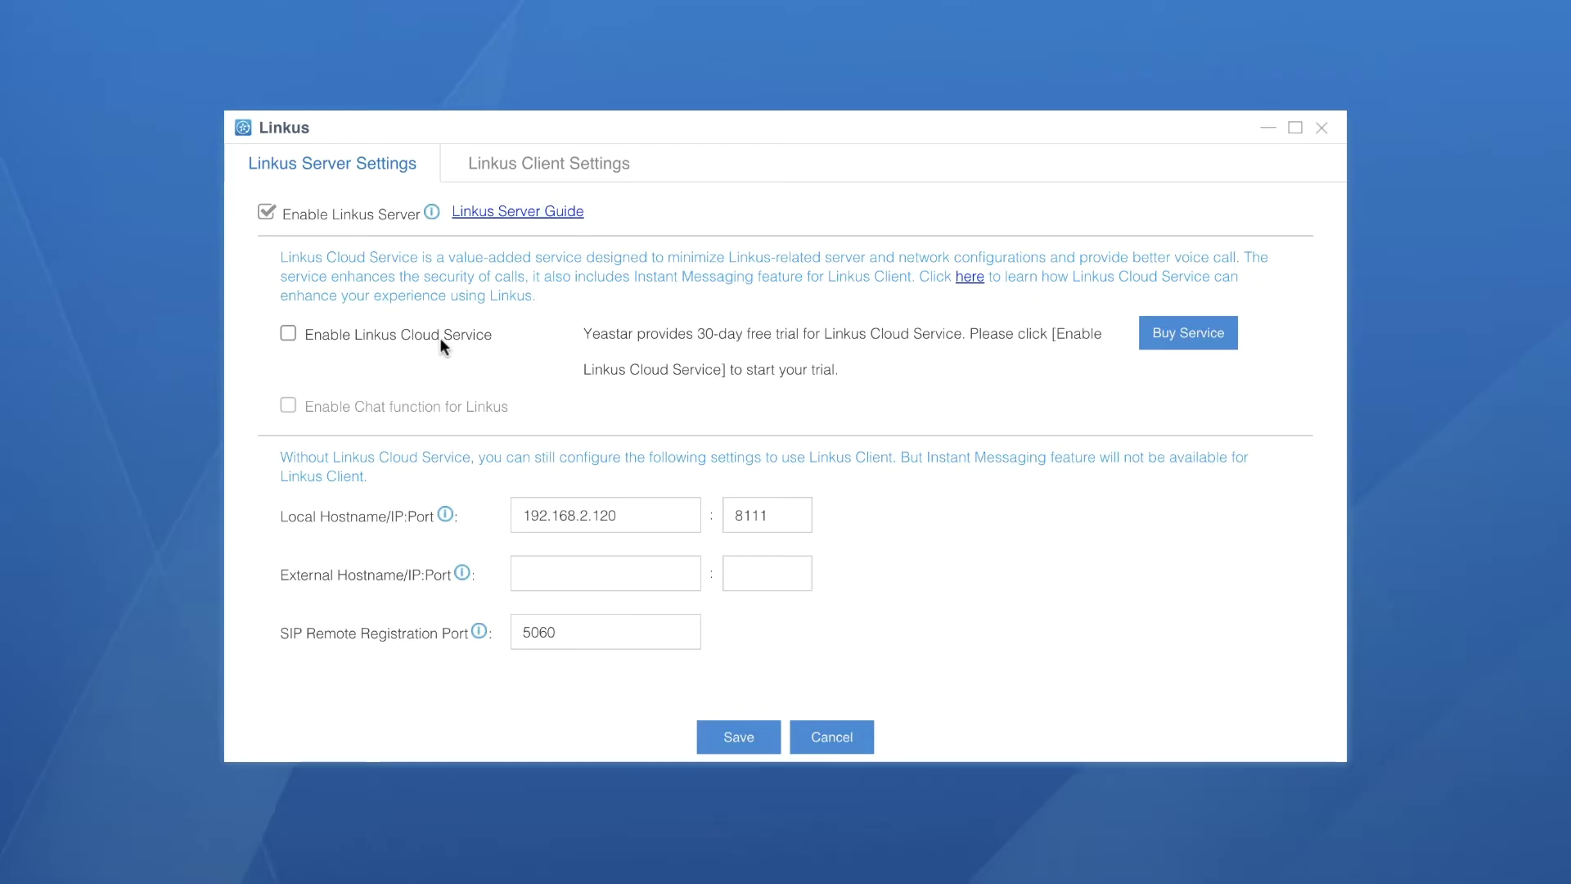
pyautogui.click(626, 514)
pyautogui.moveTo(626, 514); pyautogui.dragTo(504, 514)
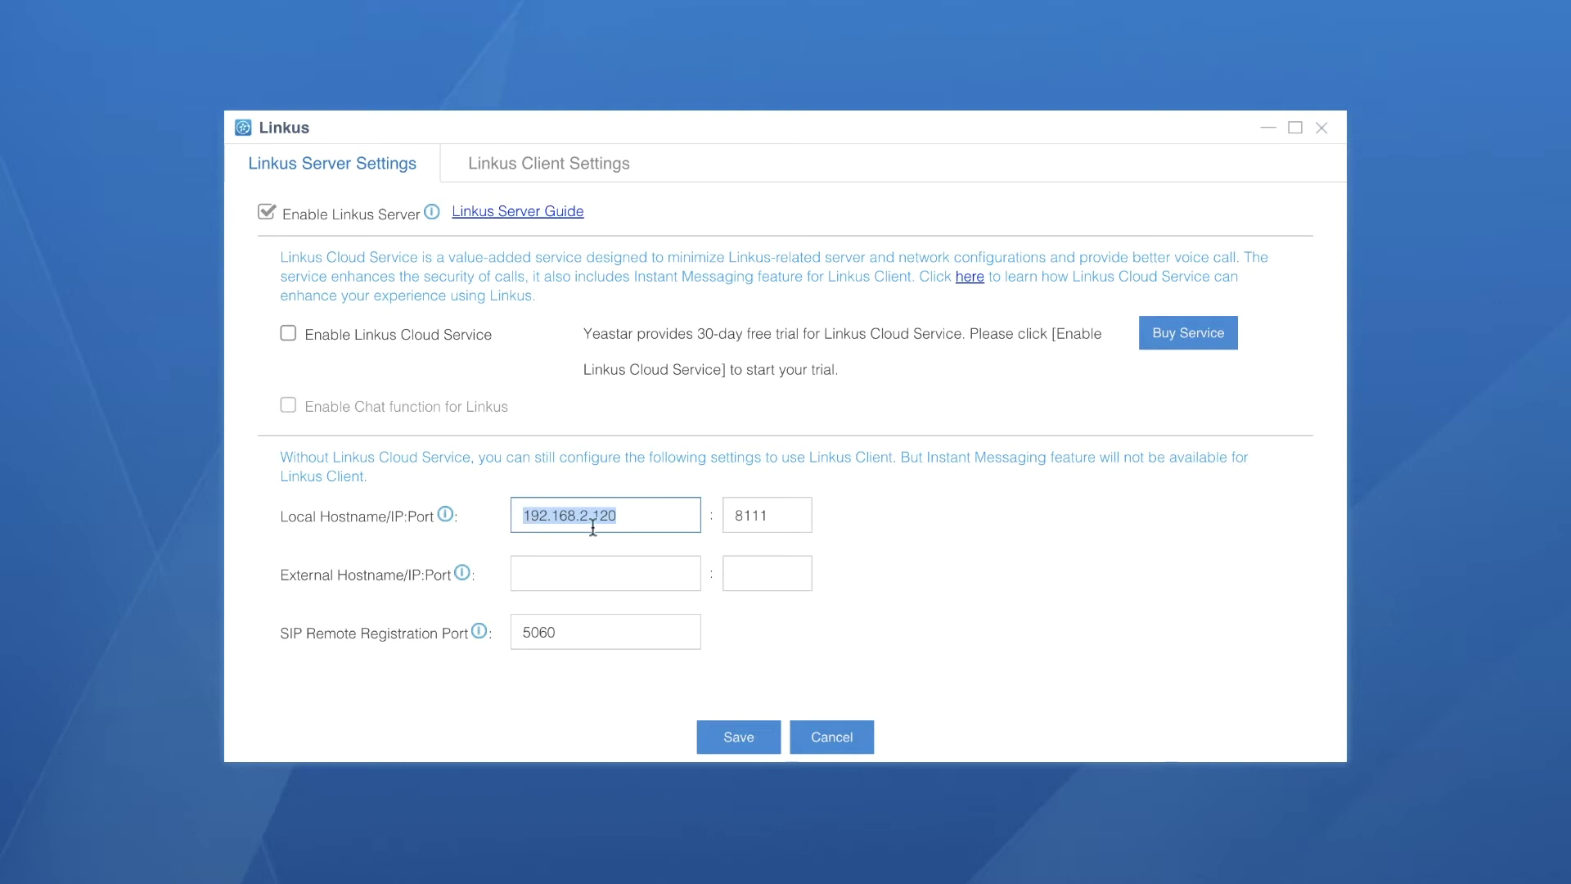
pyautogui.click(768, 517)
pyautogui.click(1000, 622)
pyautogui.click(758, 738)
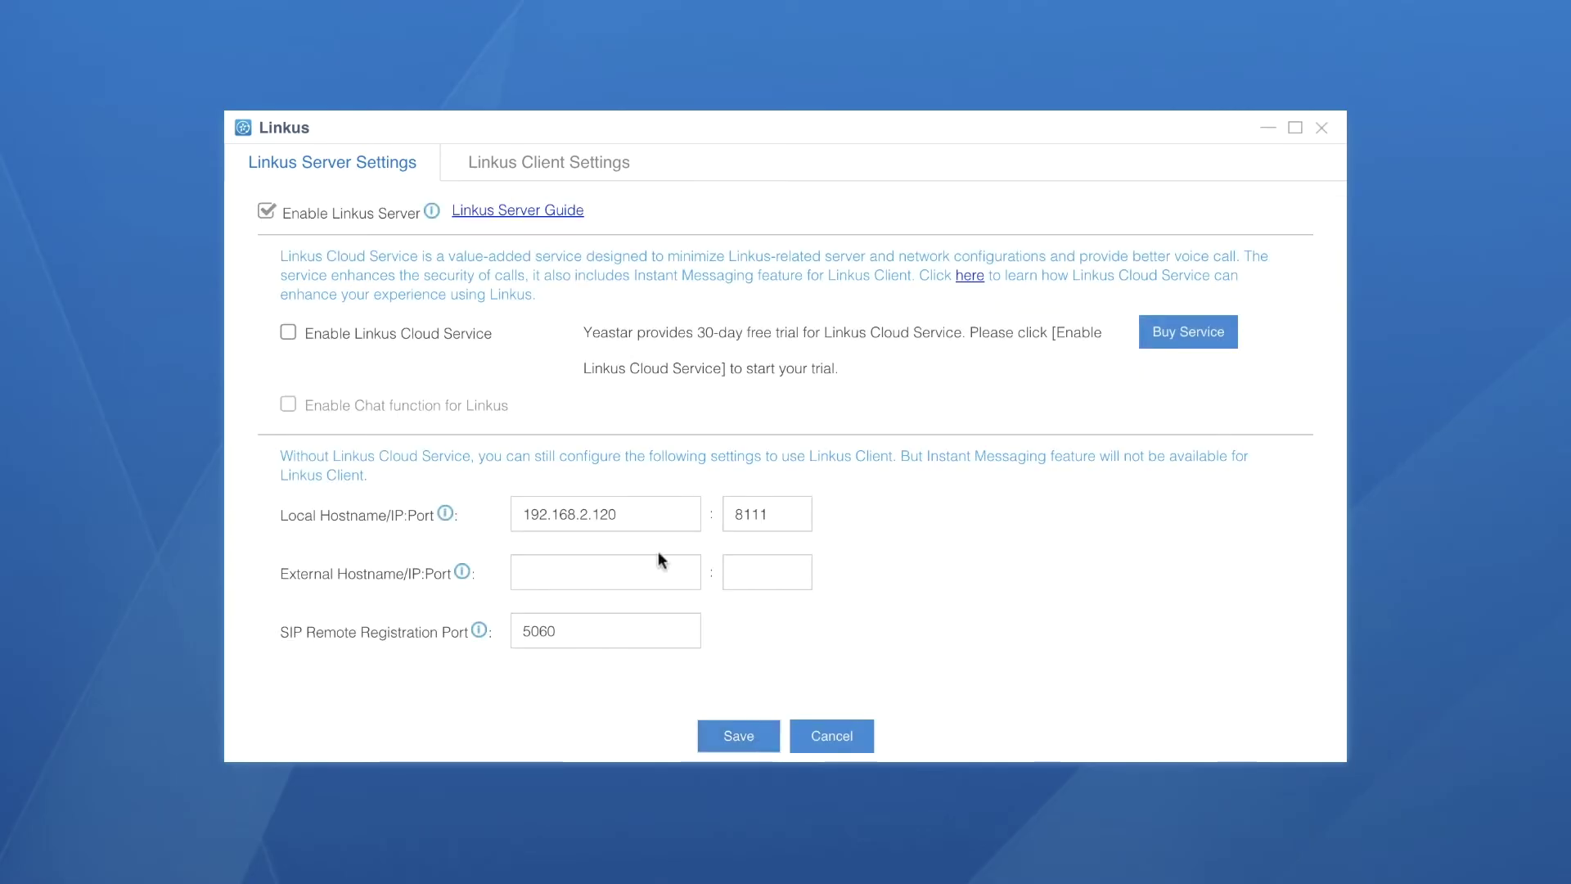
pyautogui.click(534, 172)
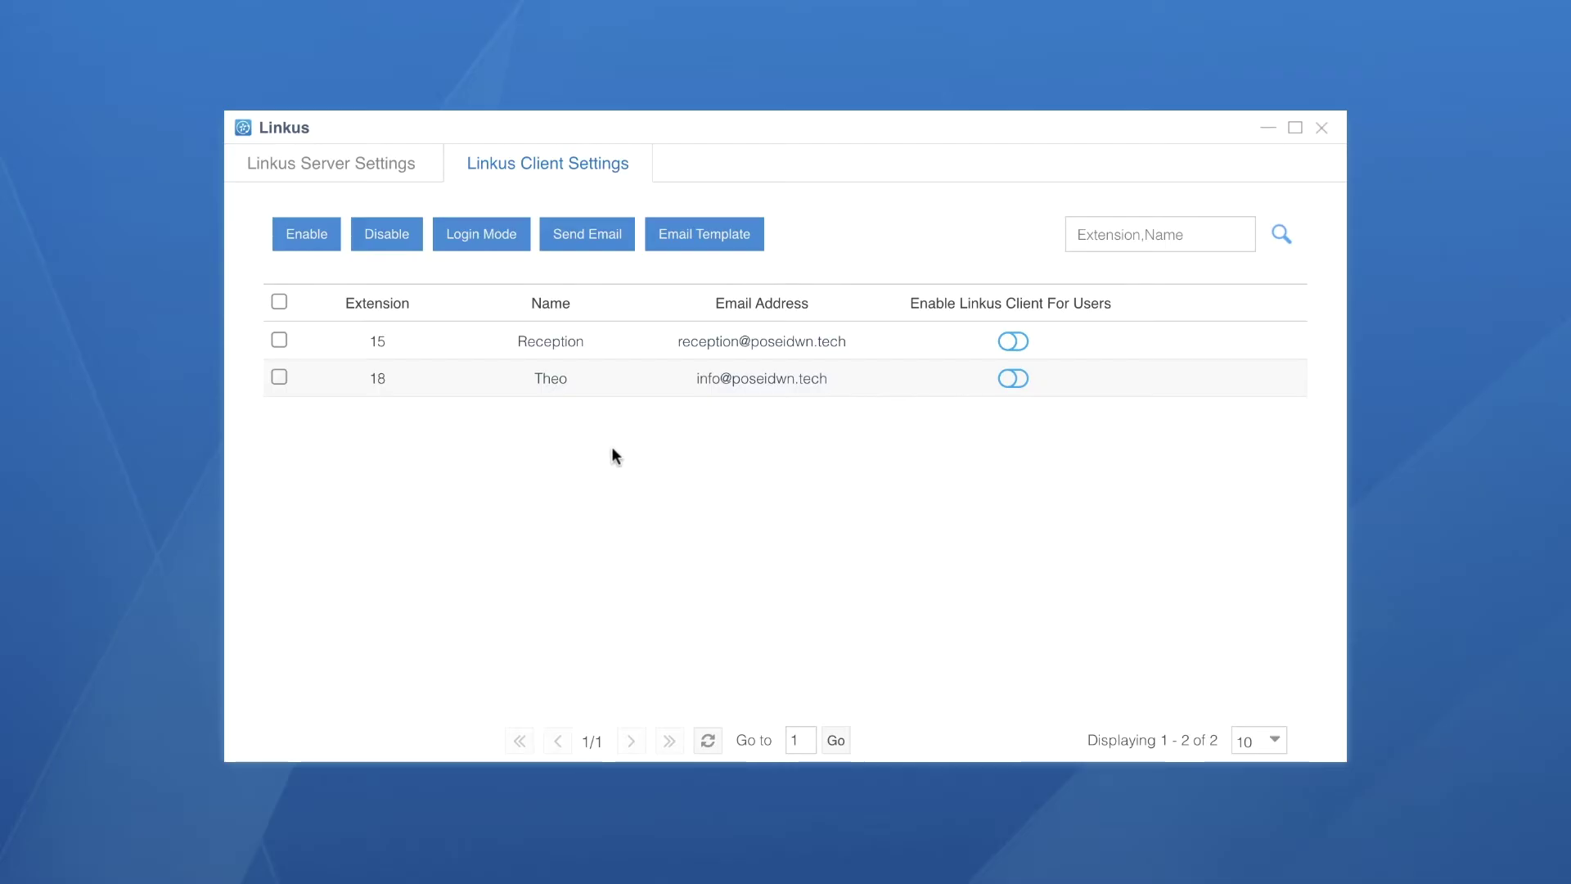
# Enable Linkus clients for extensions 15 and 18 and email extension 18 its login details
pyautogui.click(1013, 342)
pyautogui.click(1011, 378)
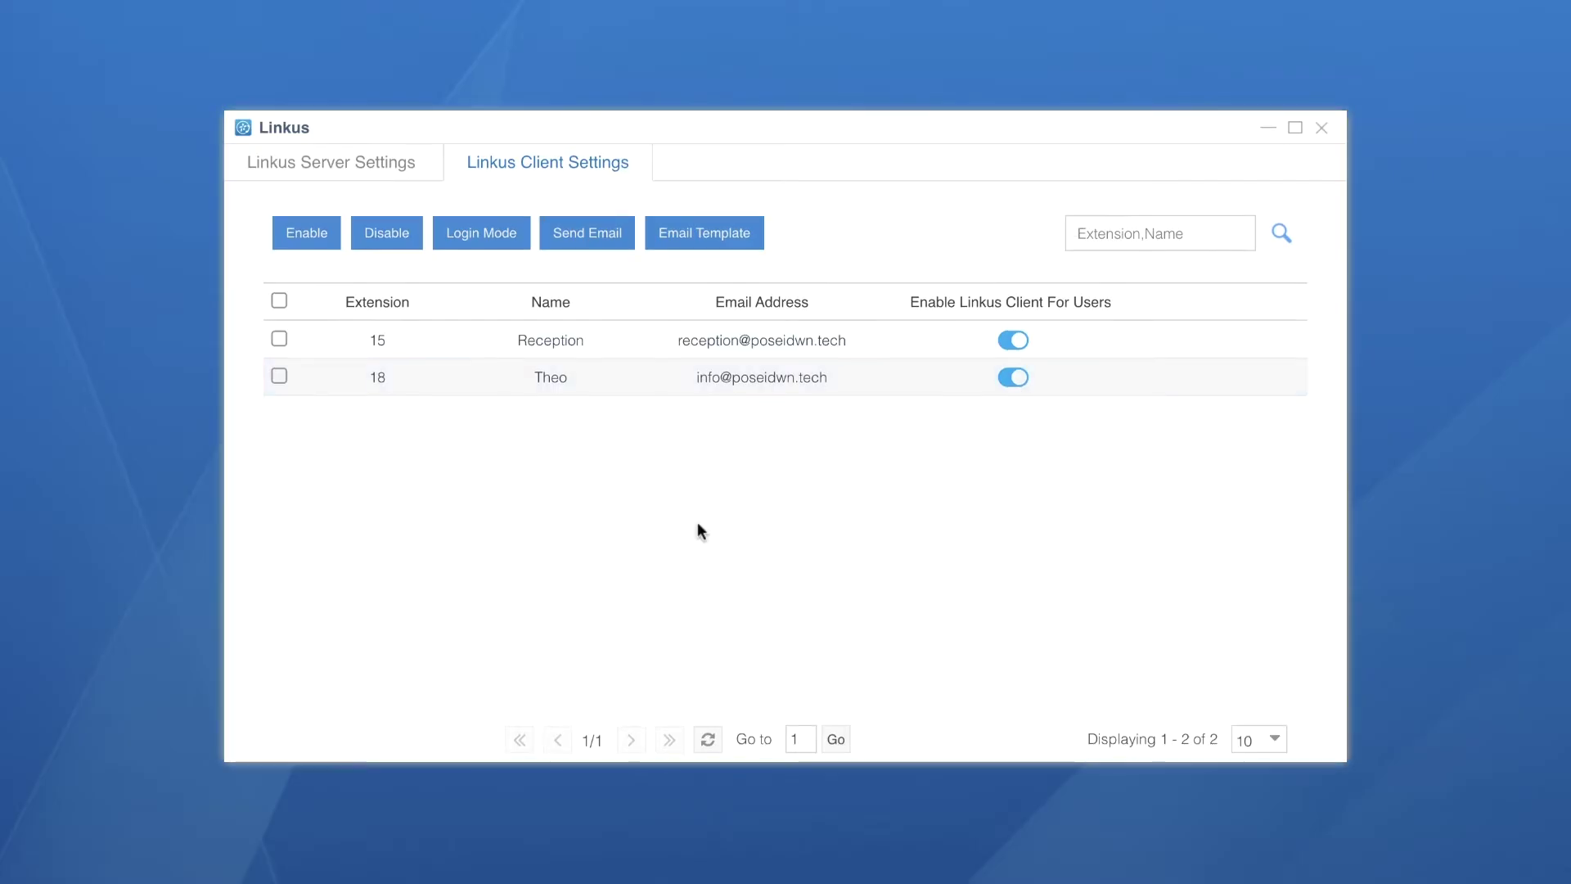
pyautogui.click(277, 376)
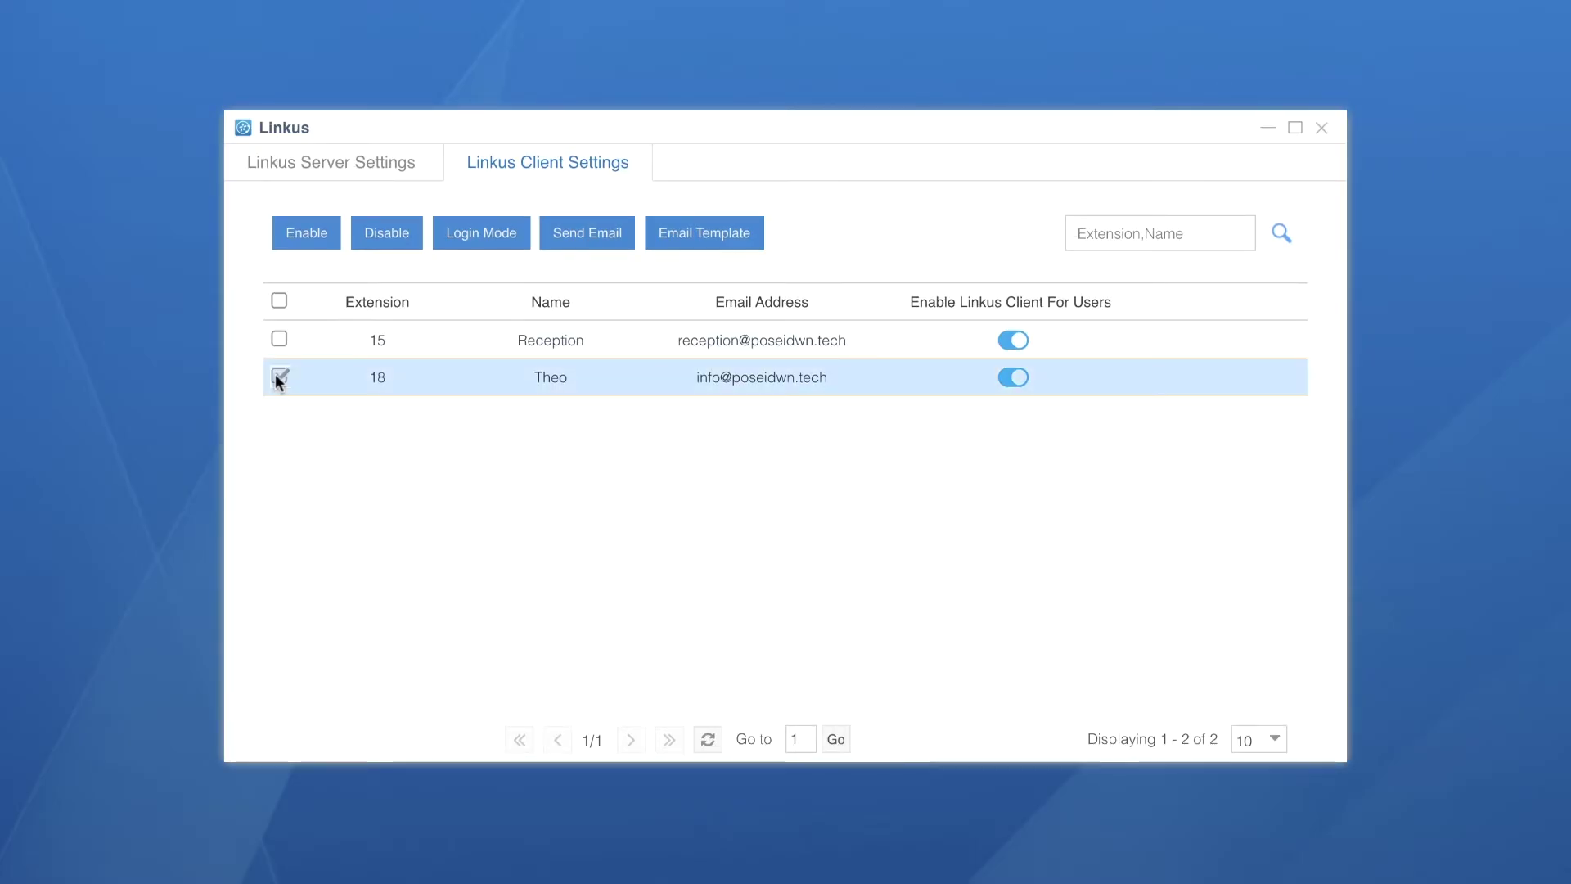
pyautogui.click(587, 237)
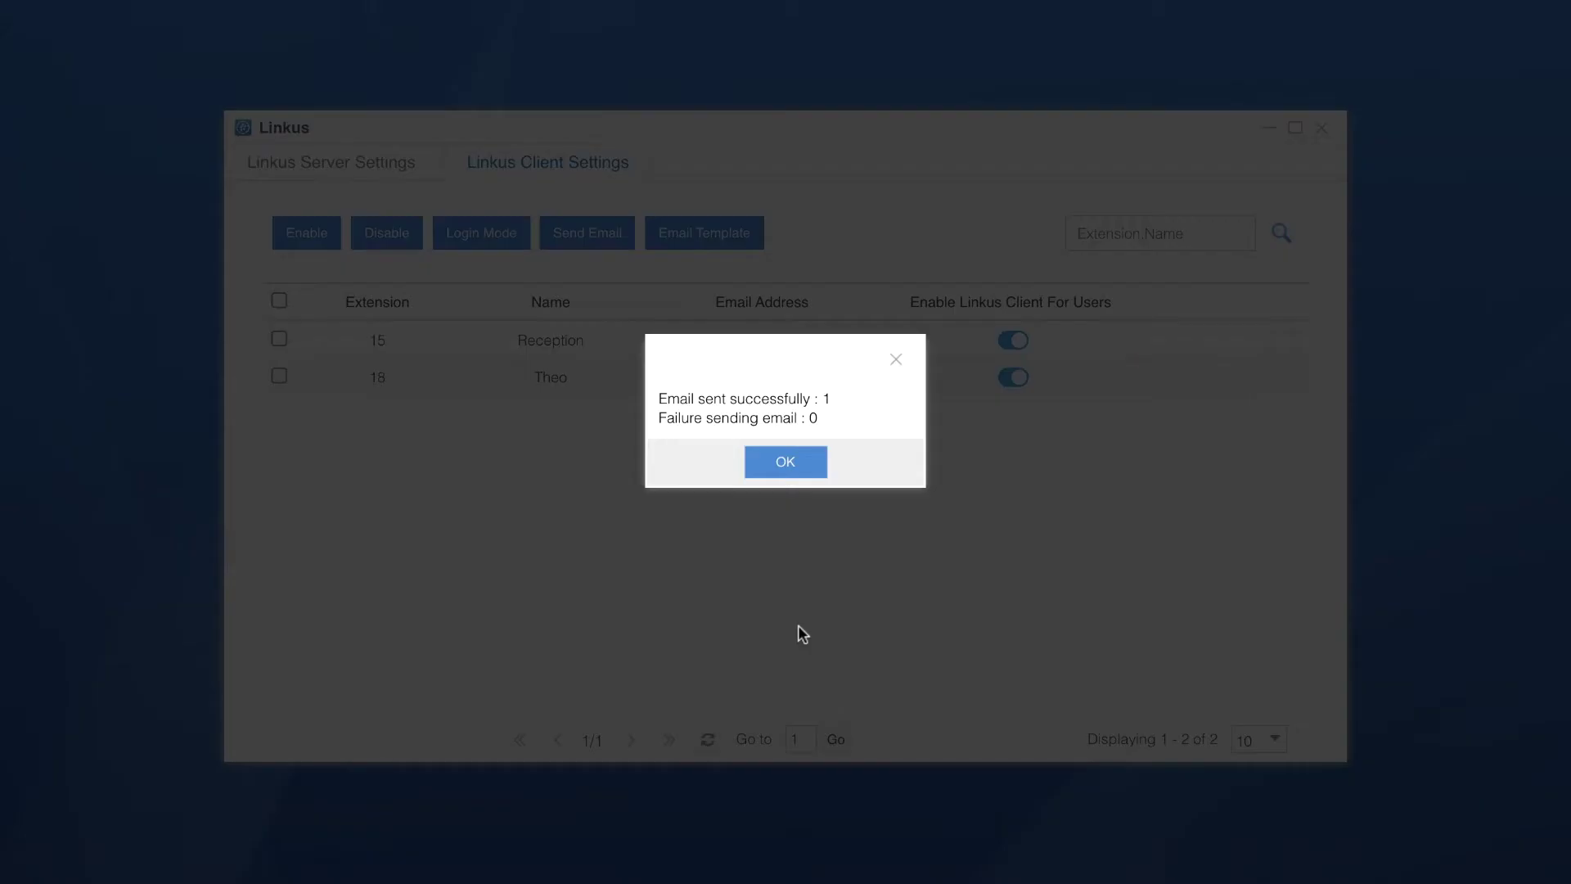
pyautogui.click(803, 459)
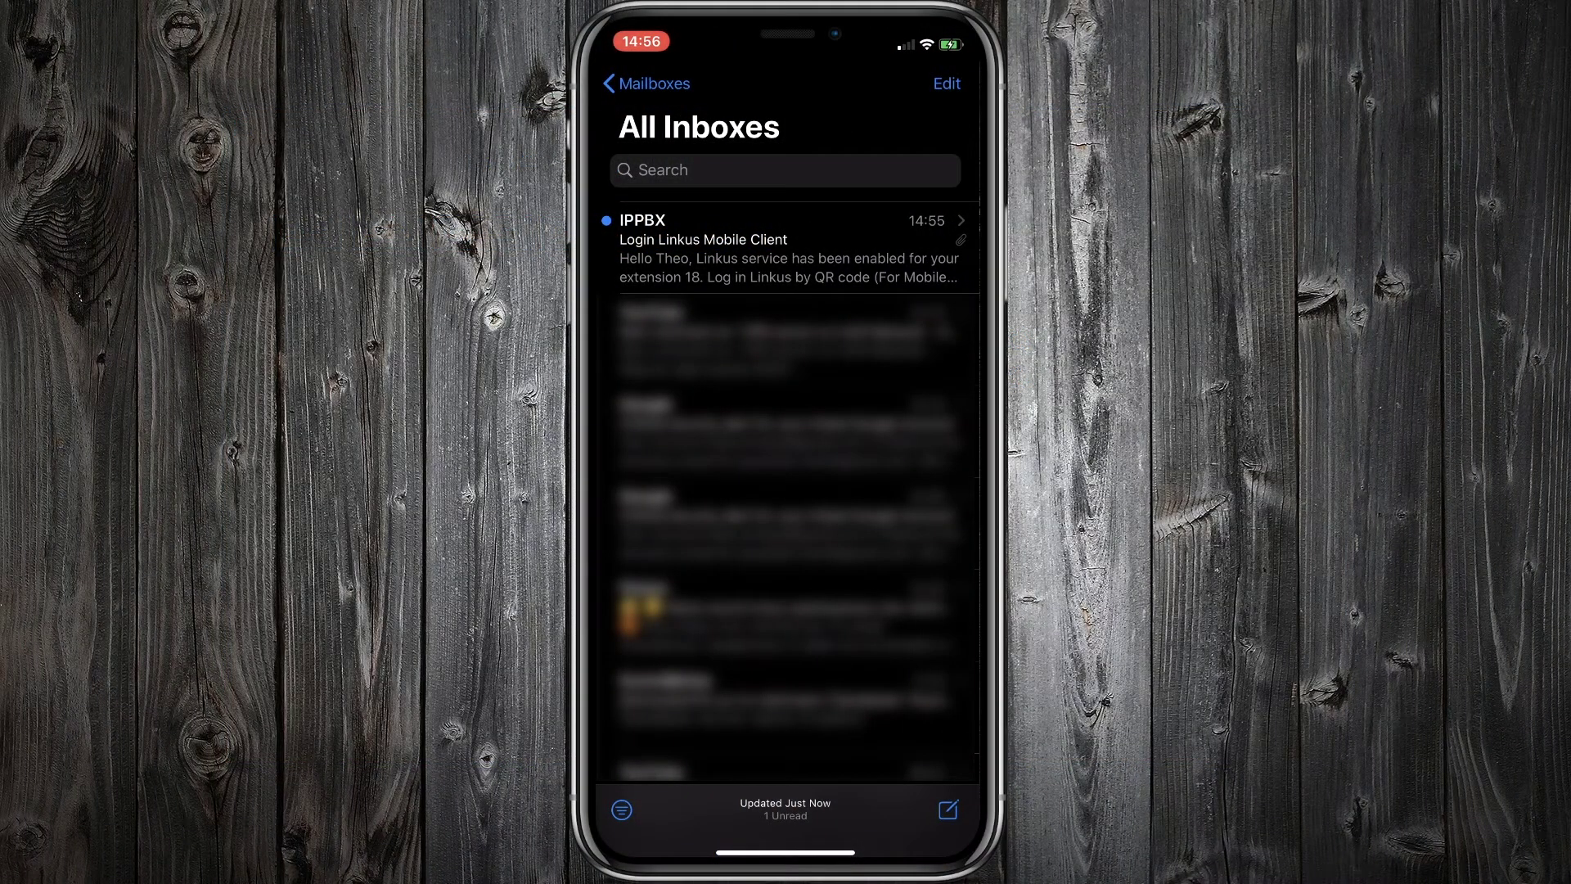
# Copy the login link from the IPPBX Linkus email, then search the App Store for 'Linkus'
pyautogui.click(786, 246)
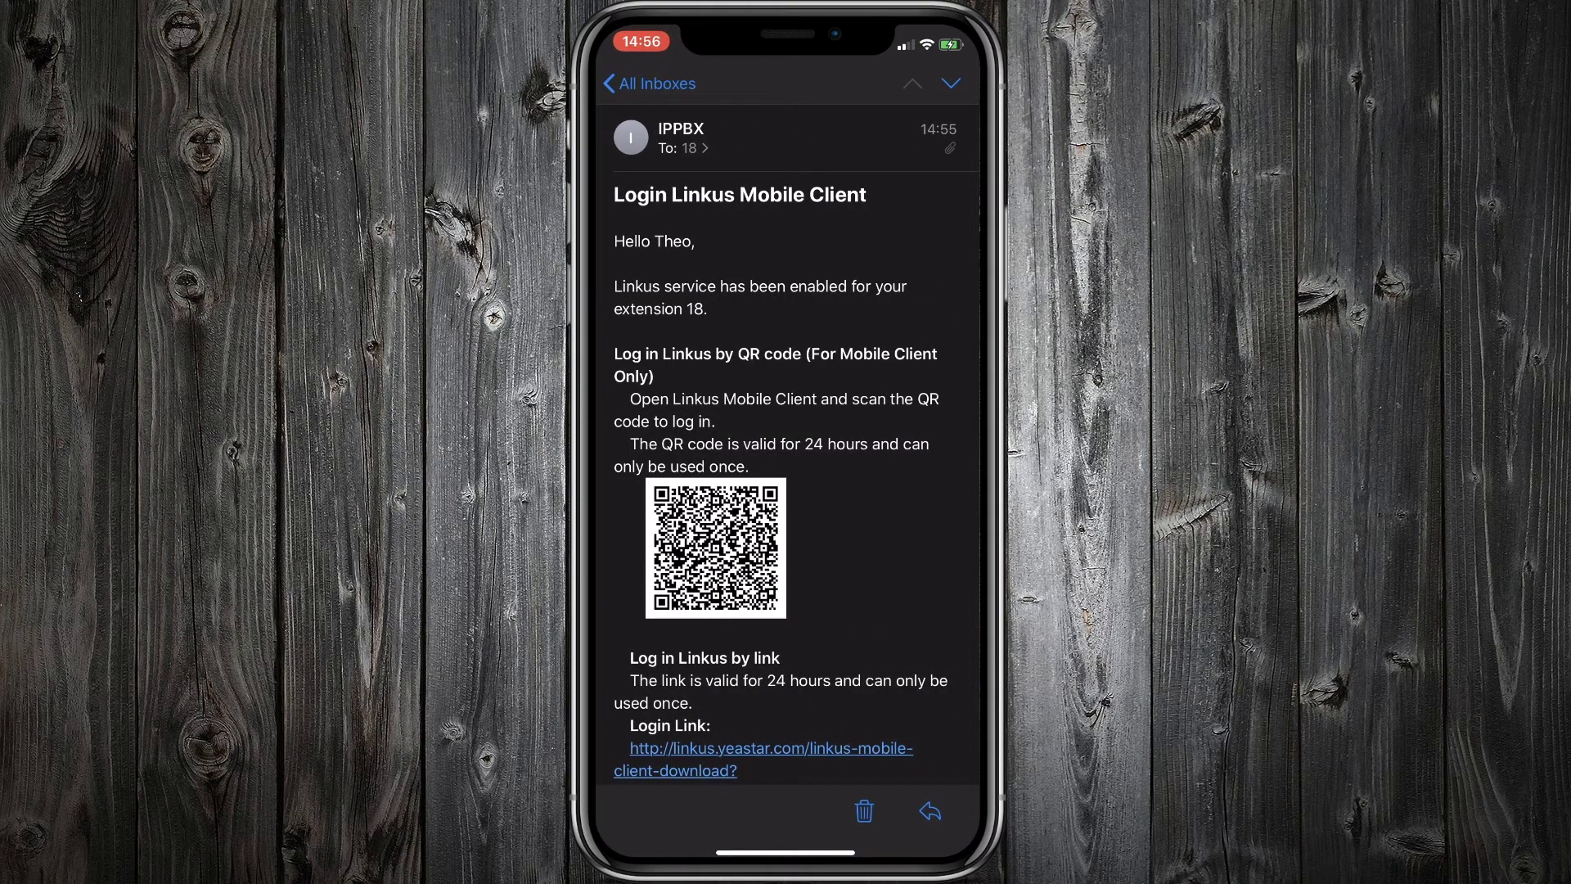
pyautogui.scroll(-3, 785, 442)
pyautogui.scroll(-3, 796, 444)
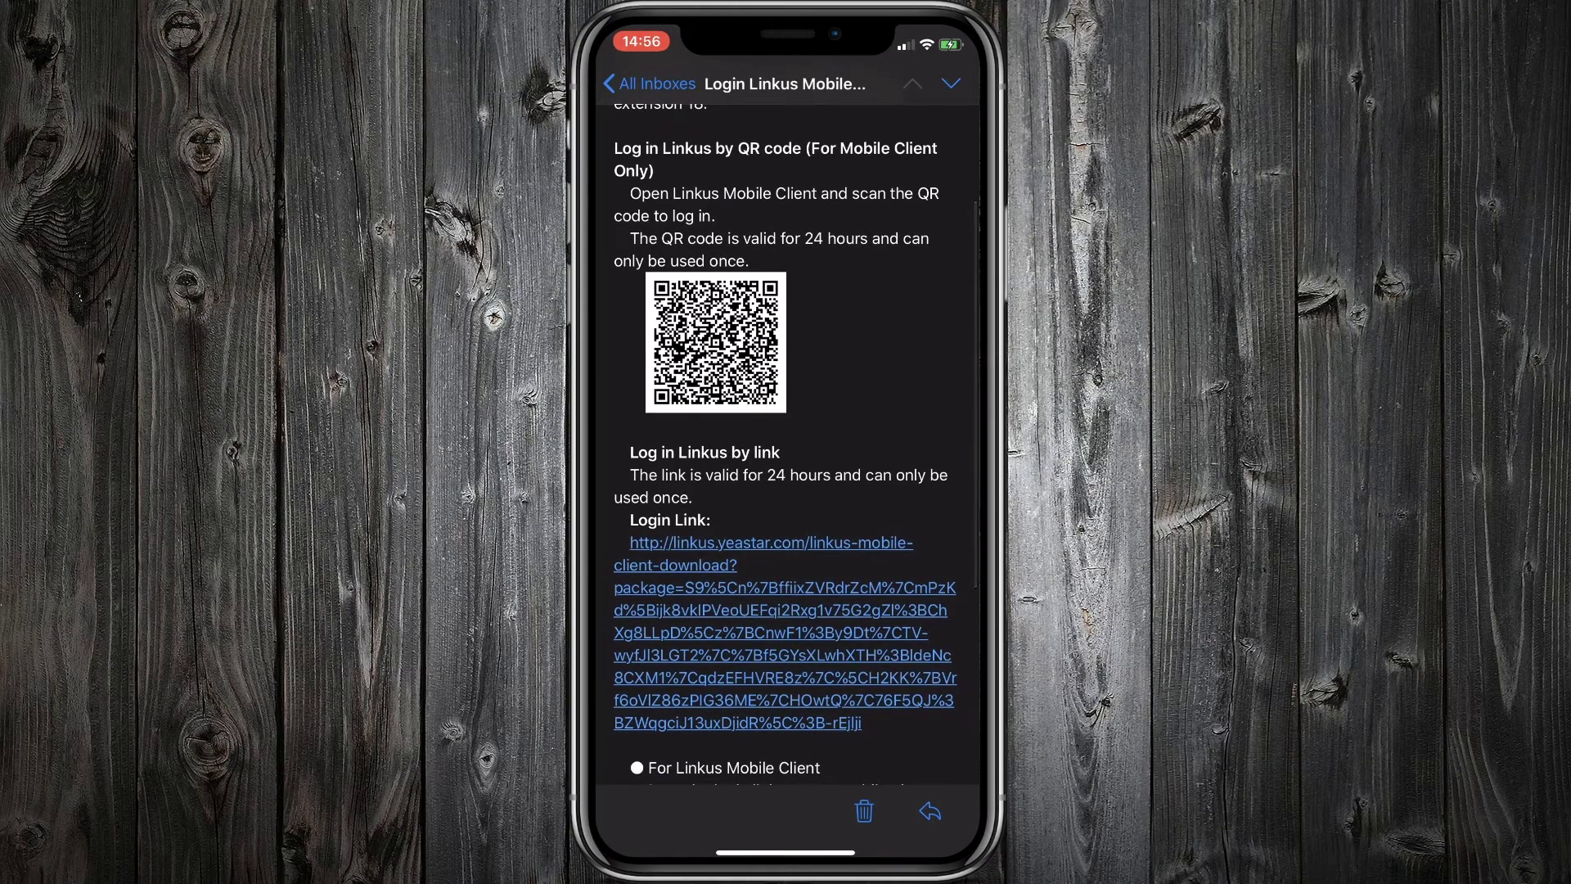
pyautogui.scroll(-3, 786, 442)
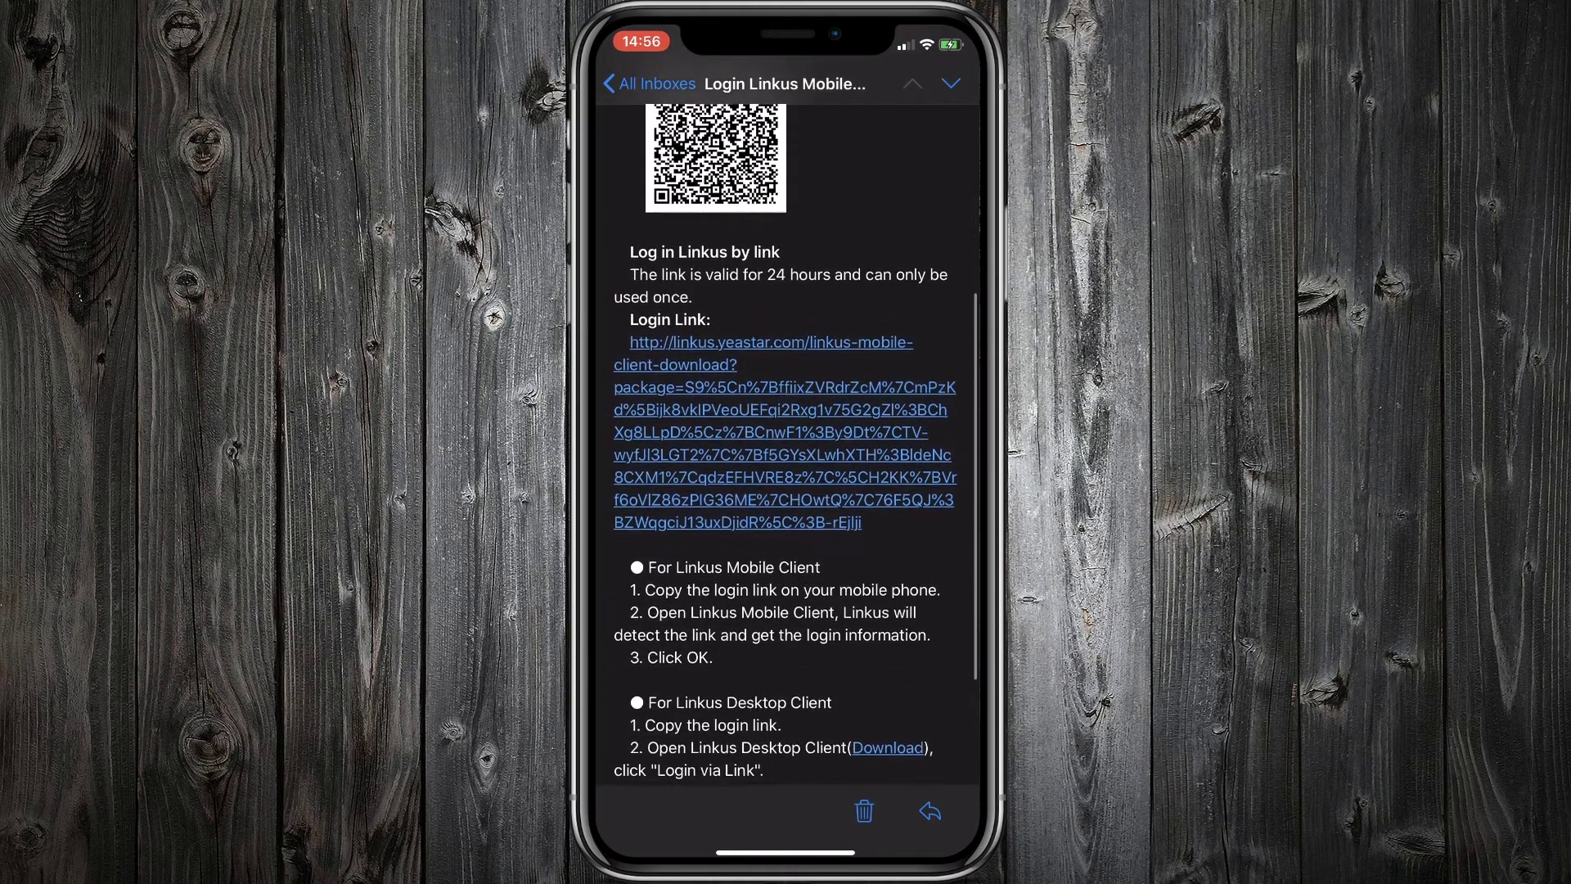
pyautogui.click(784, 424)
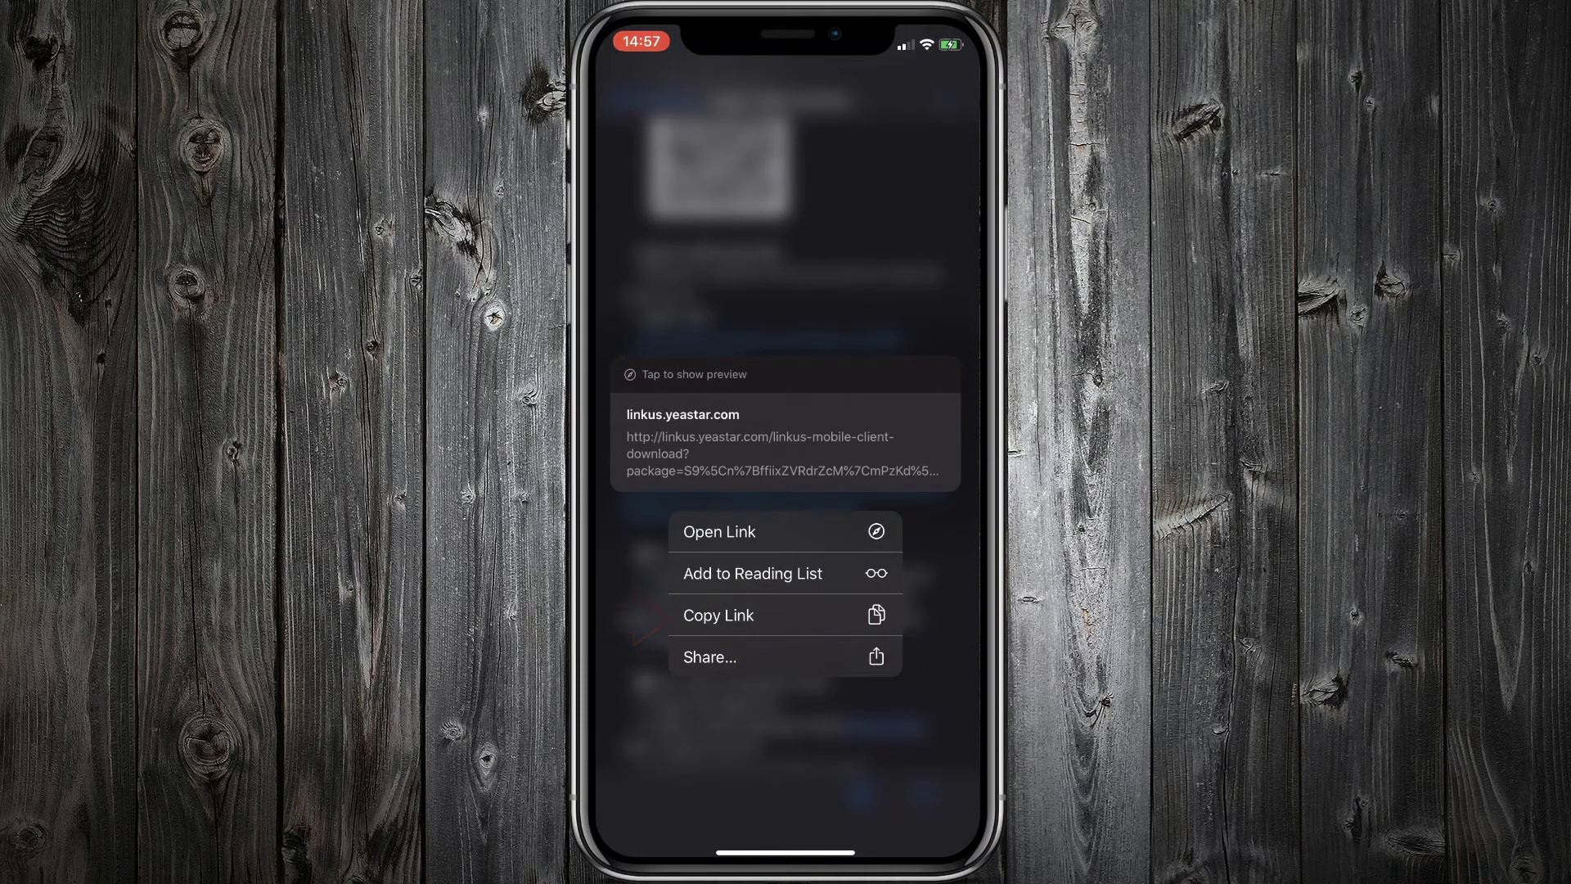
pyautogui.click(718, 615)
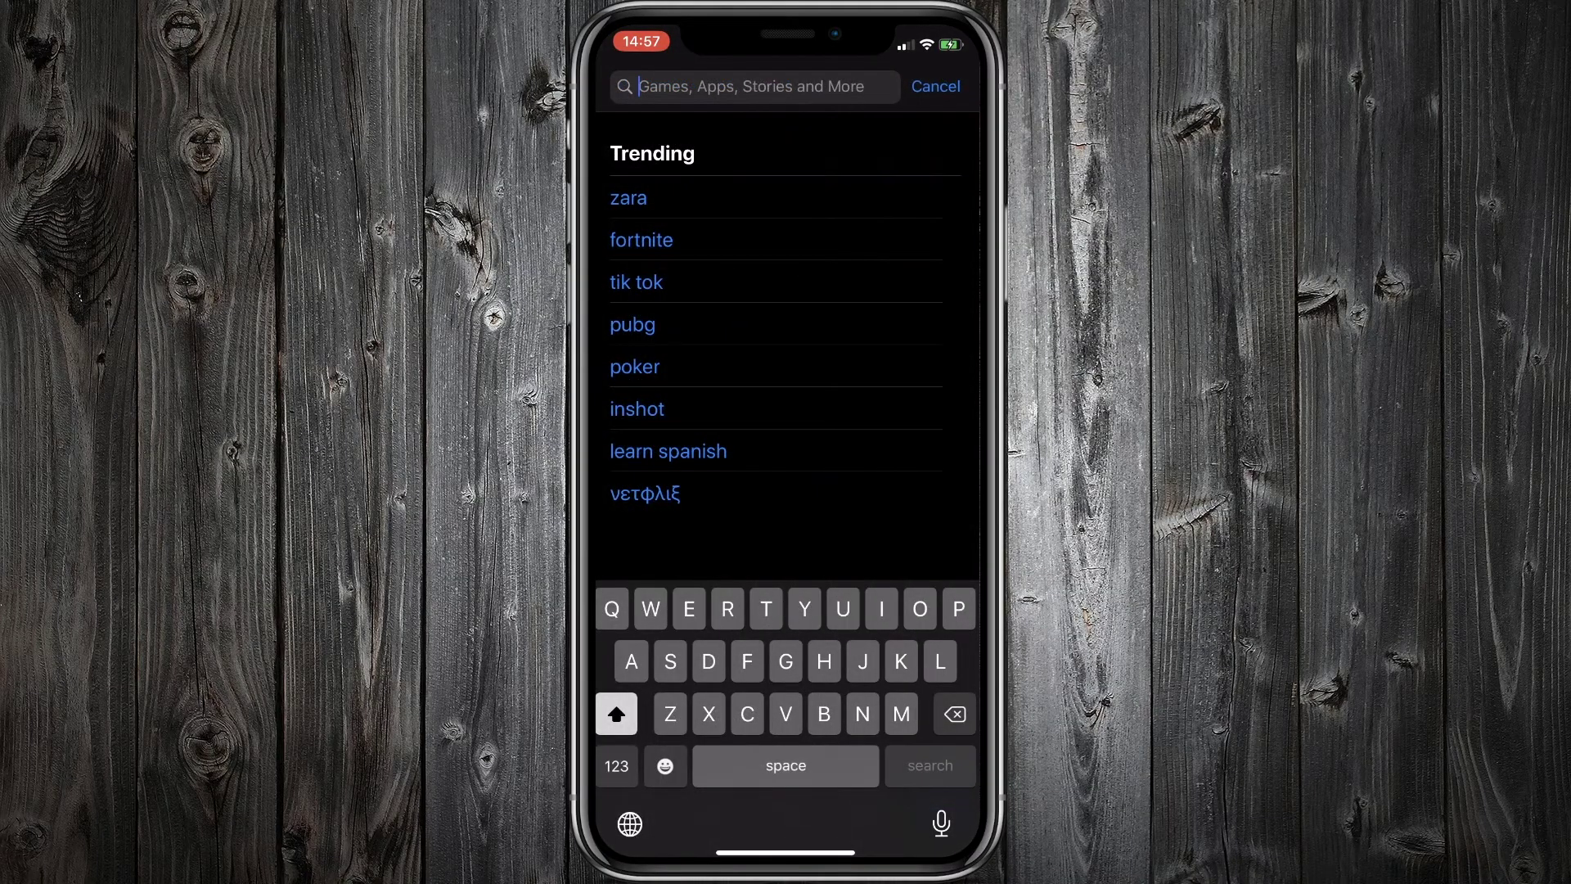
pyautogui.write('Linkus')
# Install Yeastar Linkus Mobile Client from the 'Linkus' search results and launch it
pyautogui.press('Return')
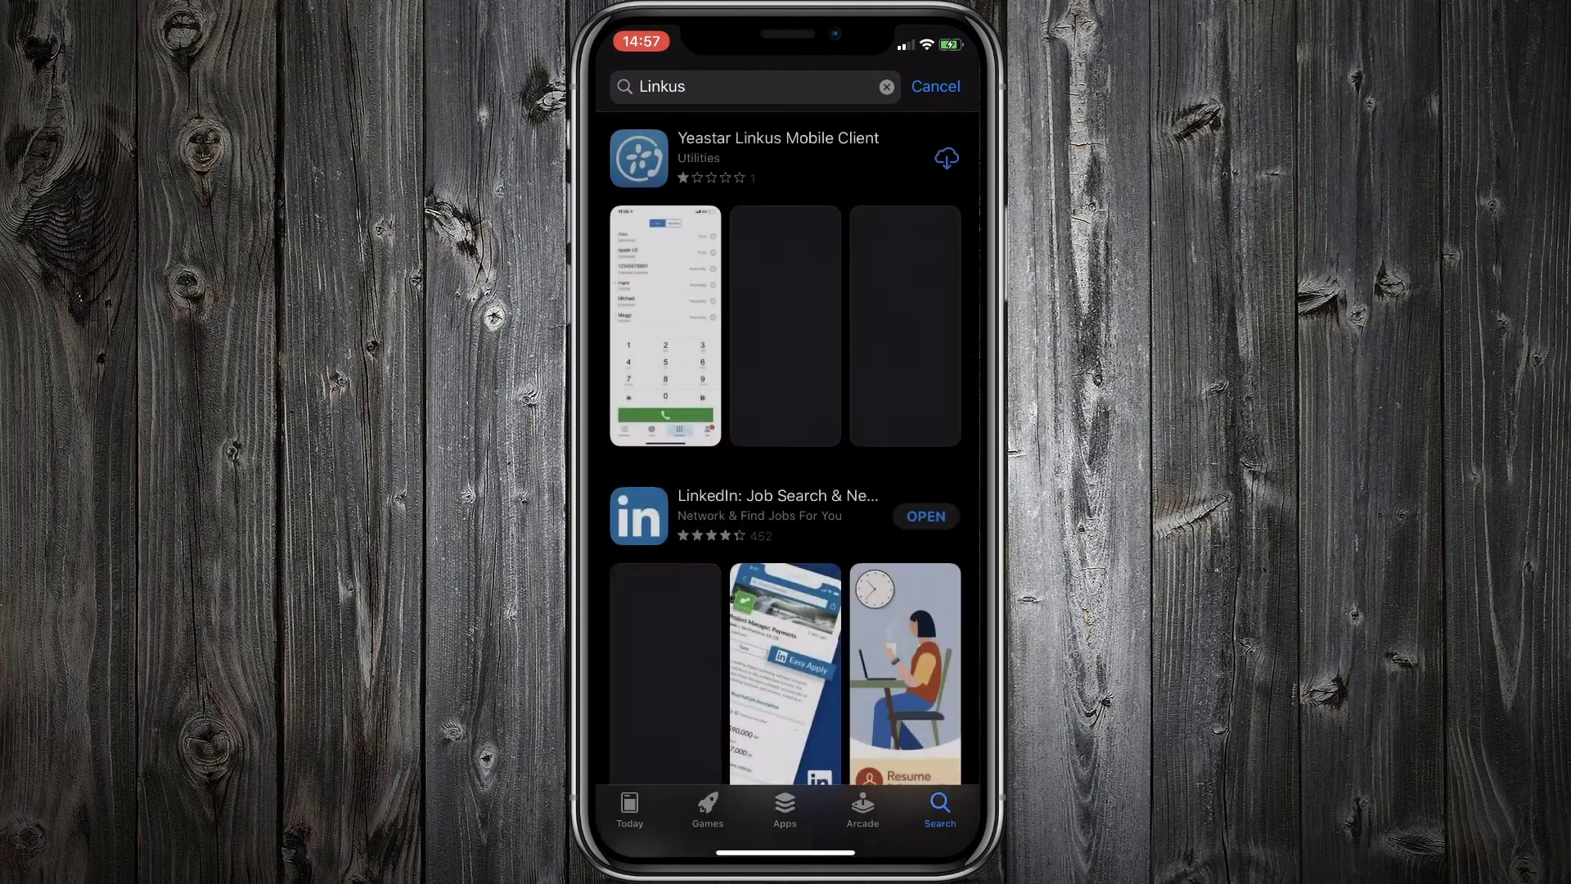
pyautogui.click(947, 158)
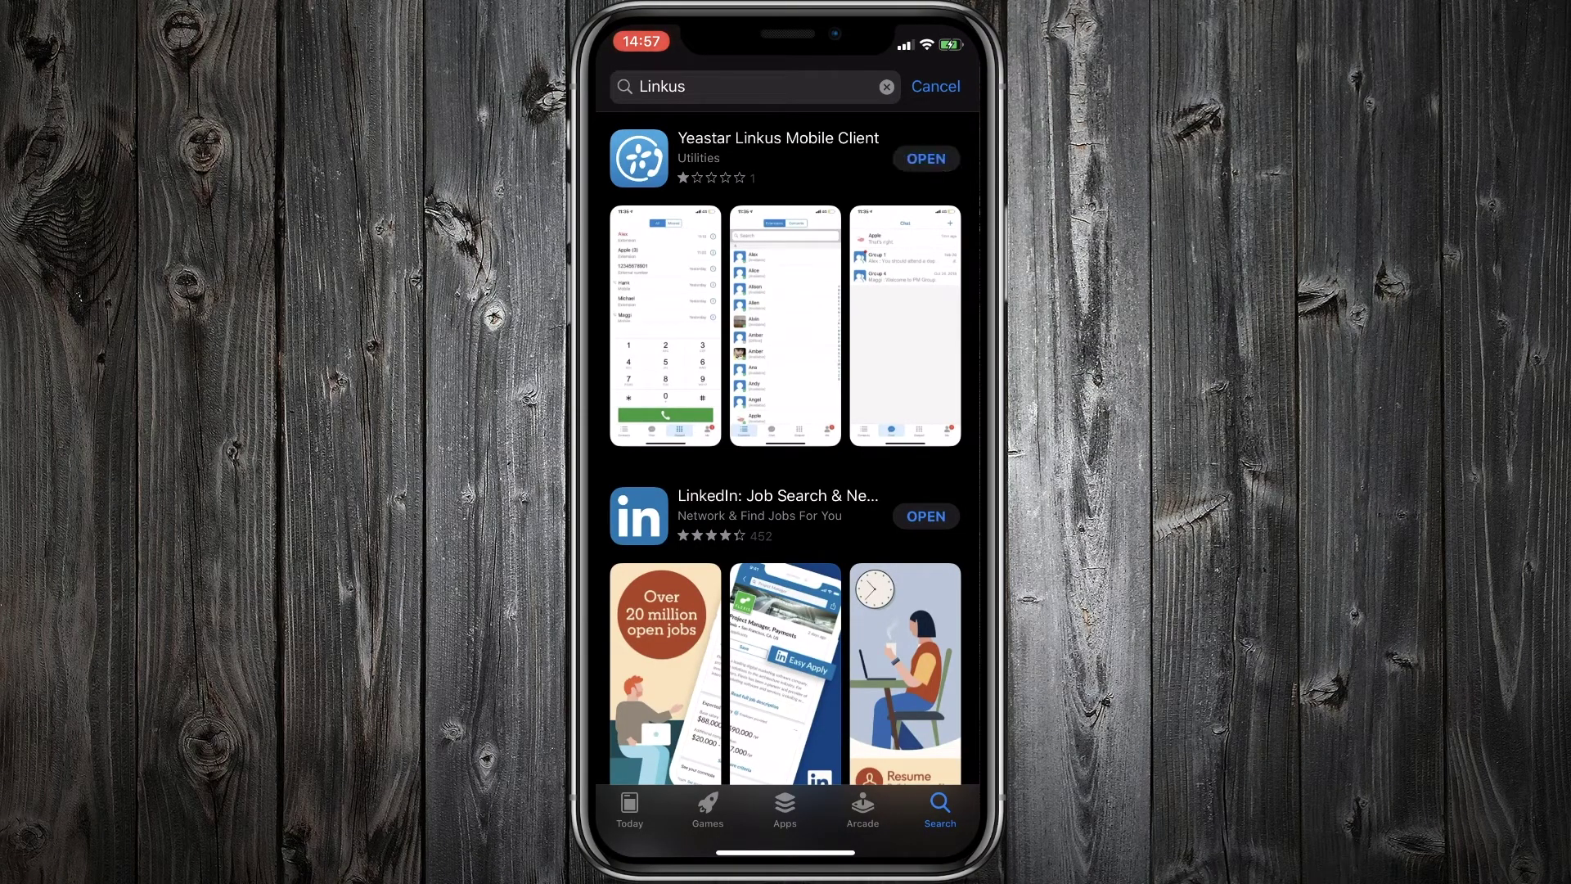
pyautogui.click(946, 158)
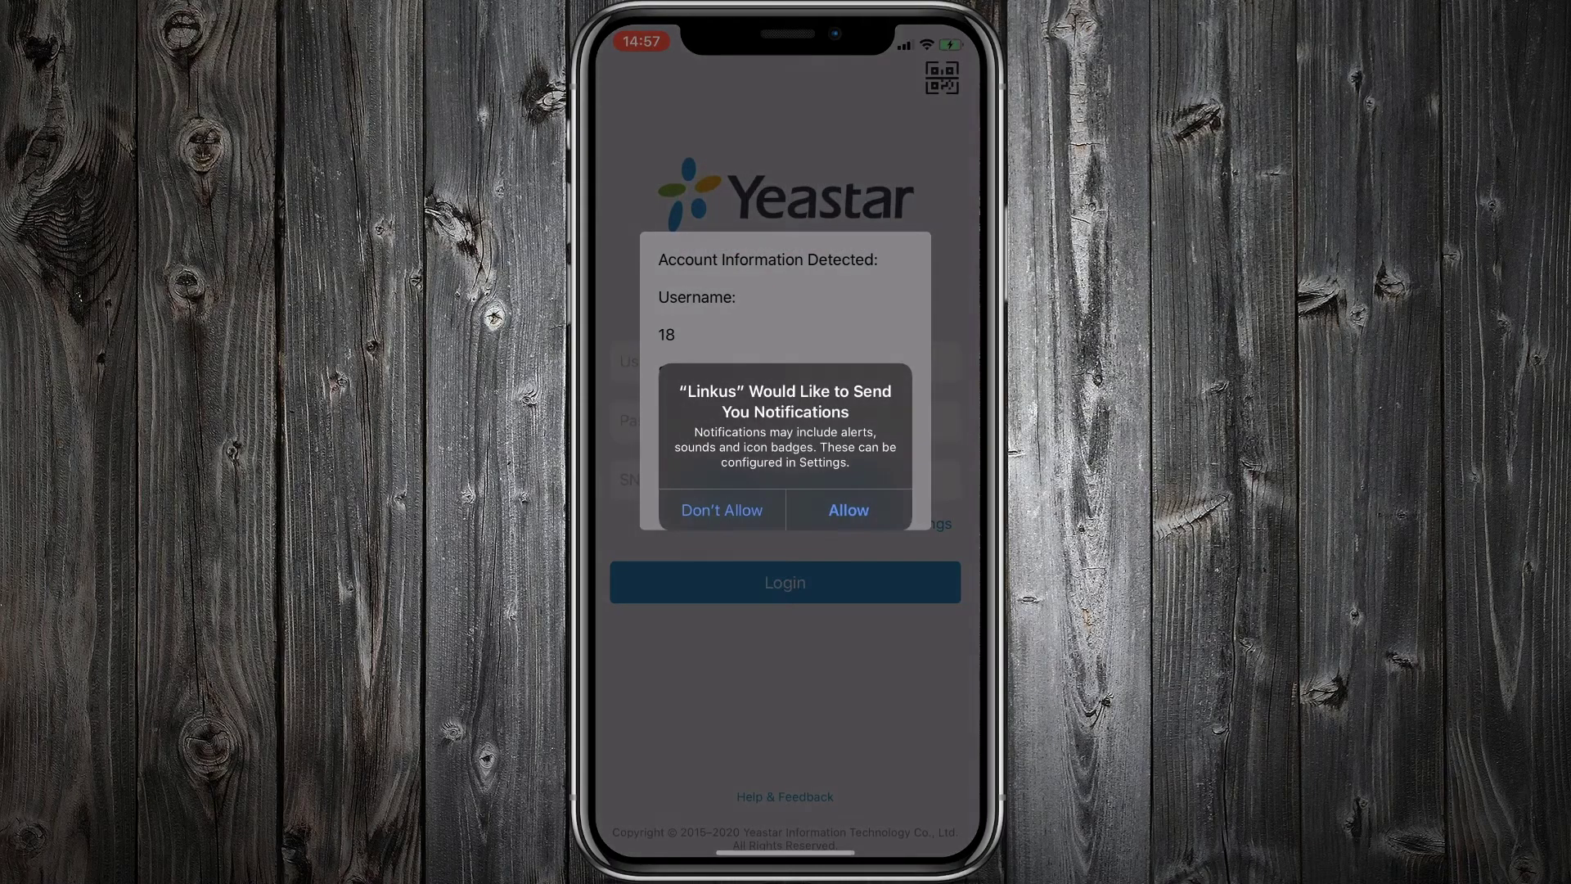
# Answer the notification prompt, log in with the detected extension 18 account, and accept the privacy policy
pyautogui.click(849, 510)
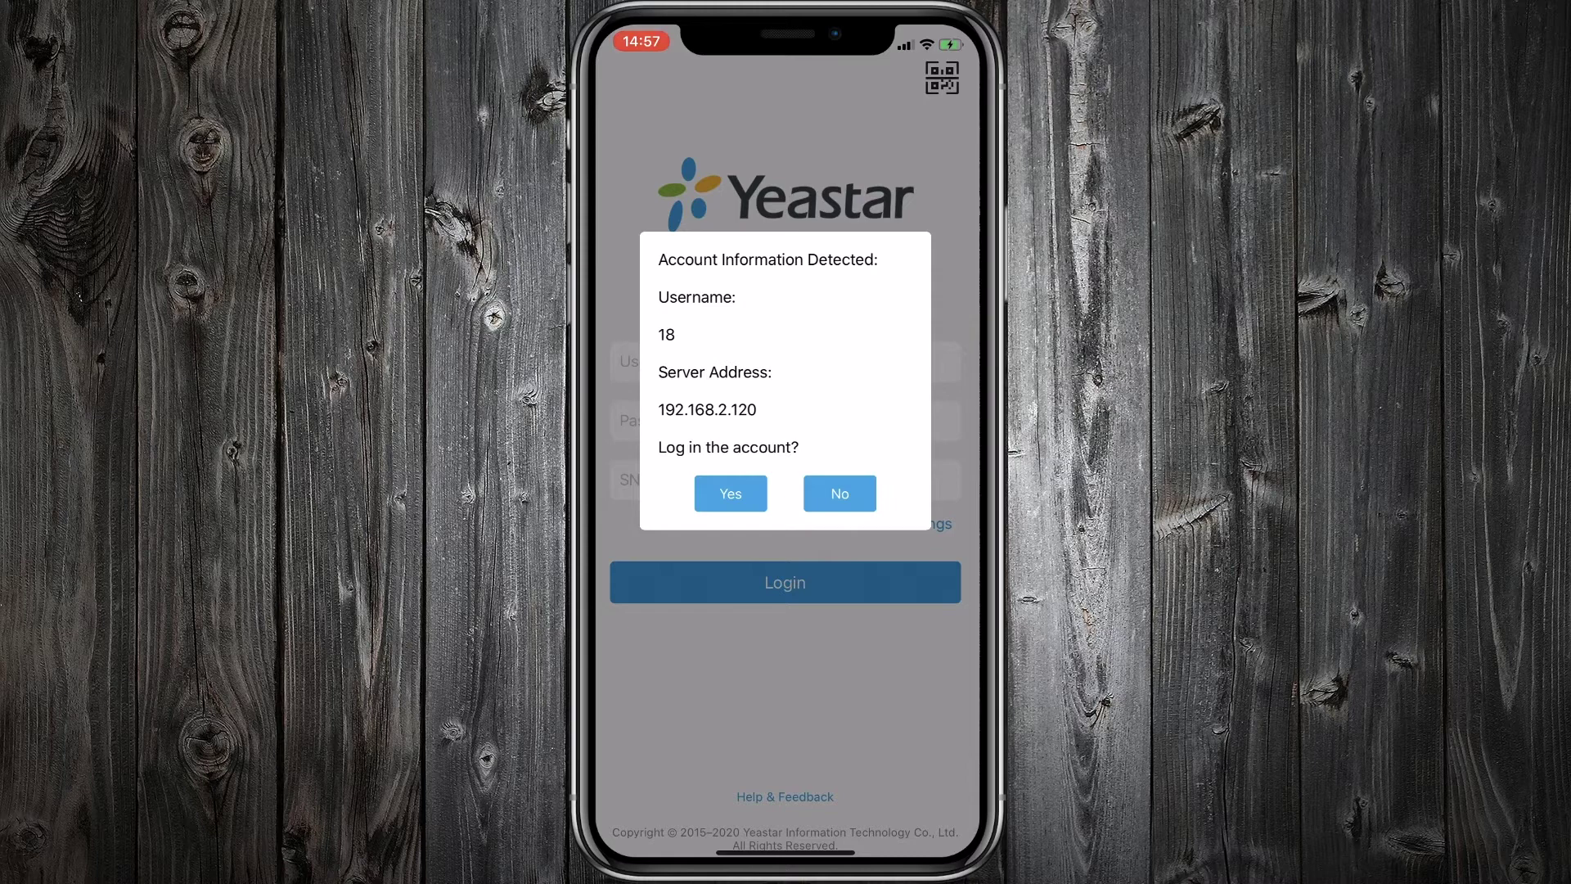
pyautogui.click(731, 494)
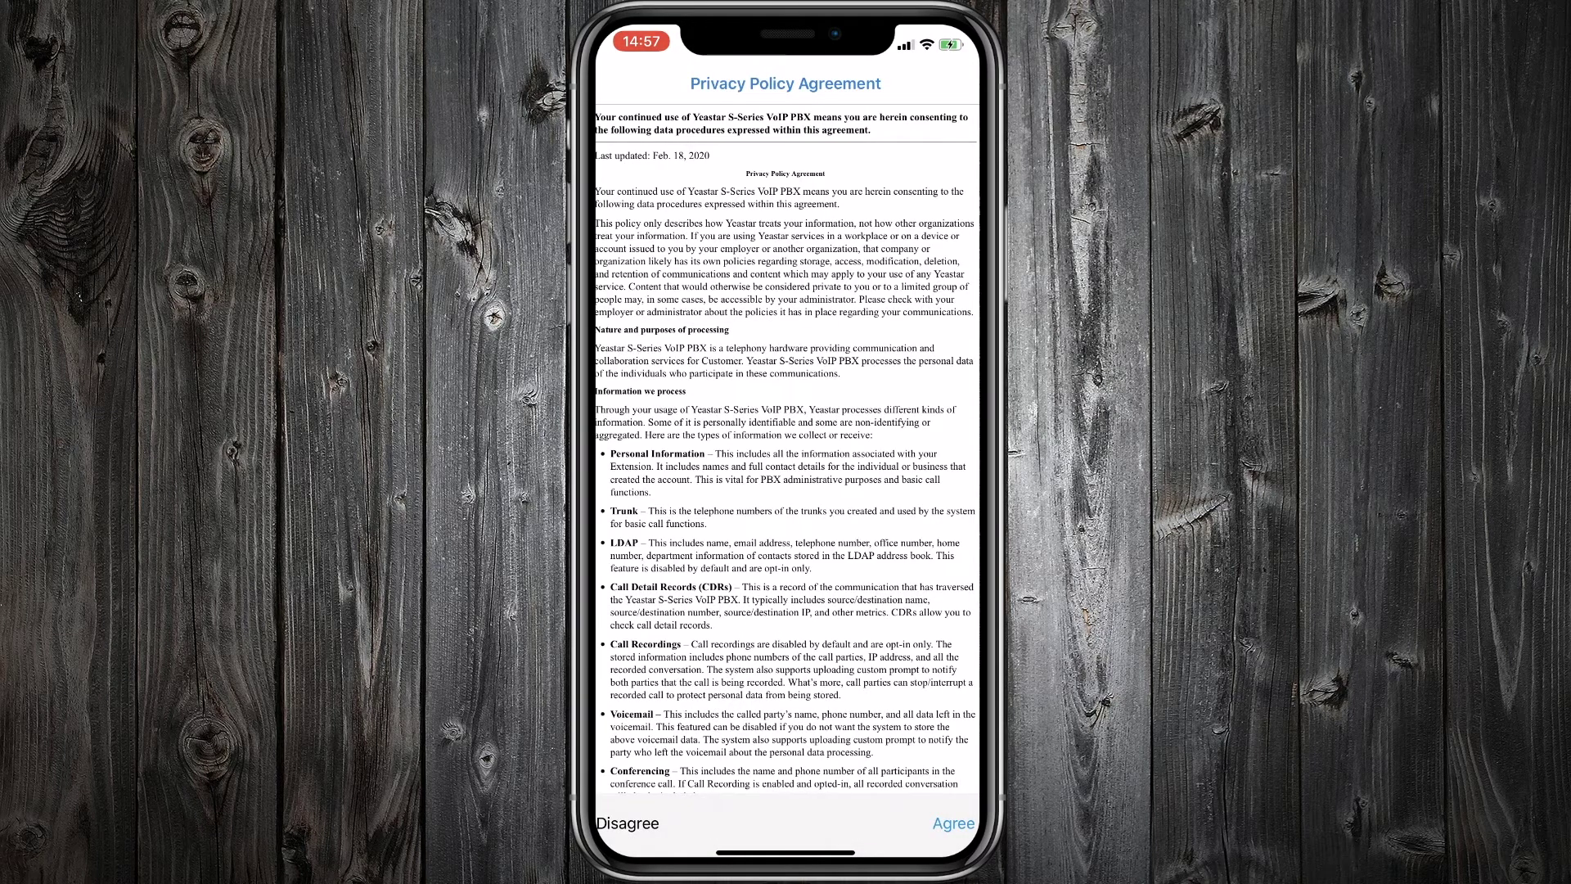
pyautogui.scroll(-15, 786, 450)
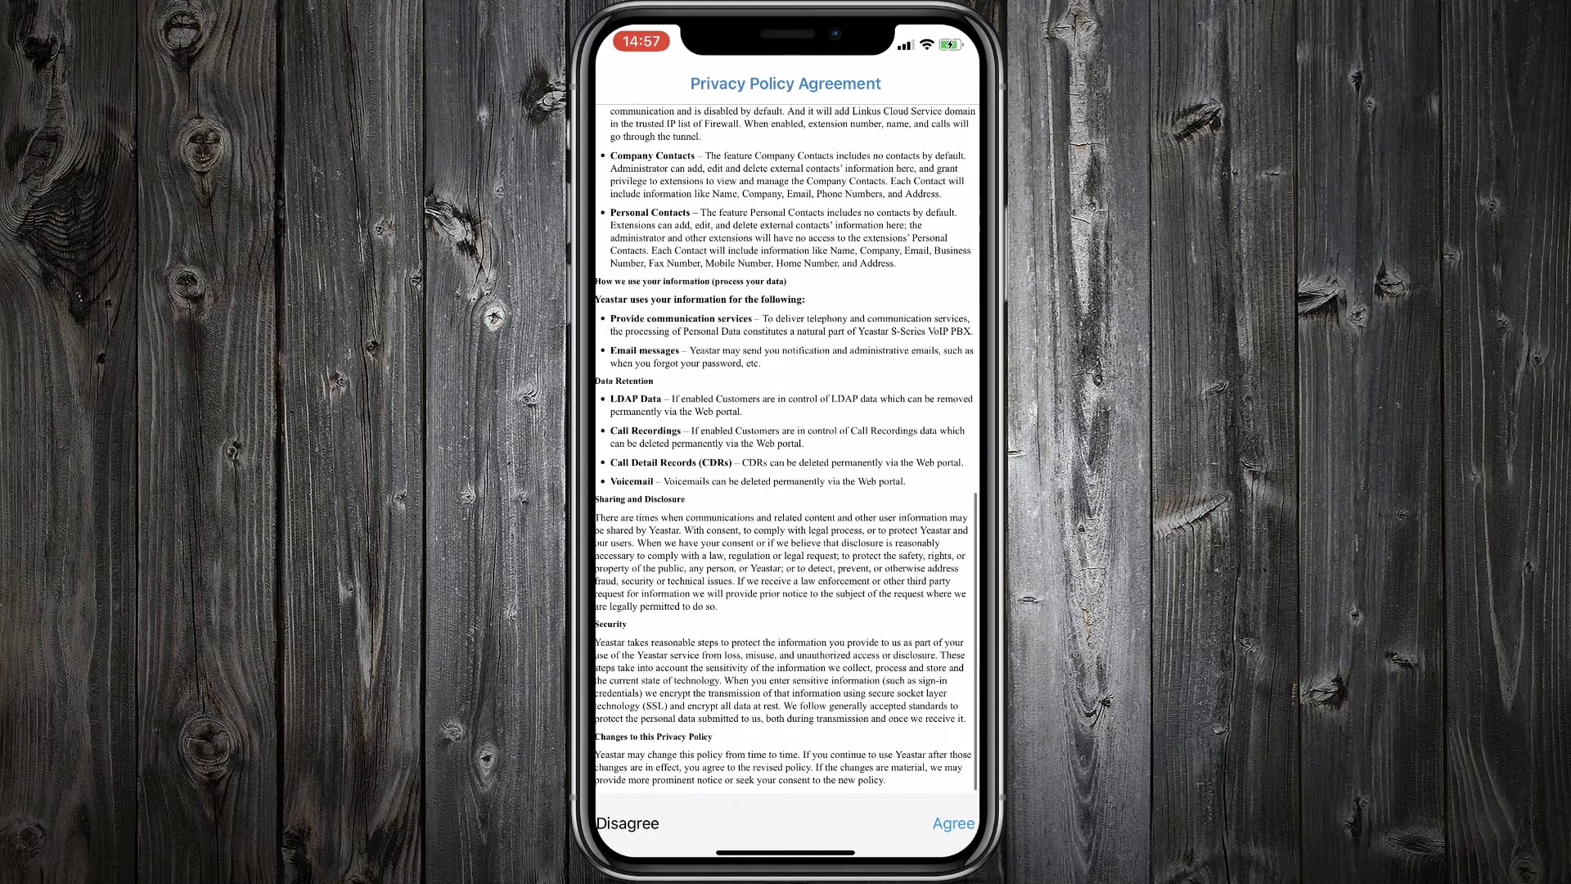
pyautogui.click(954, 823)
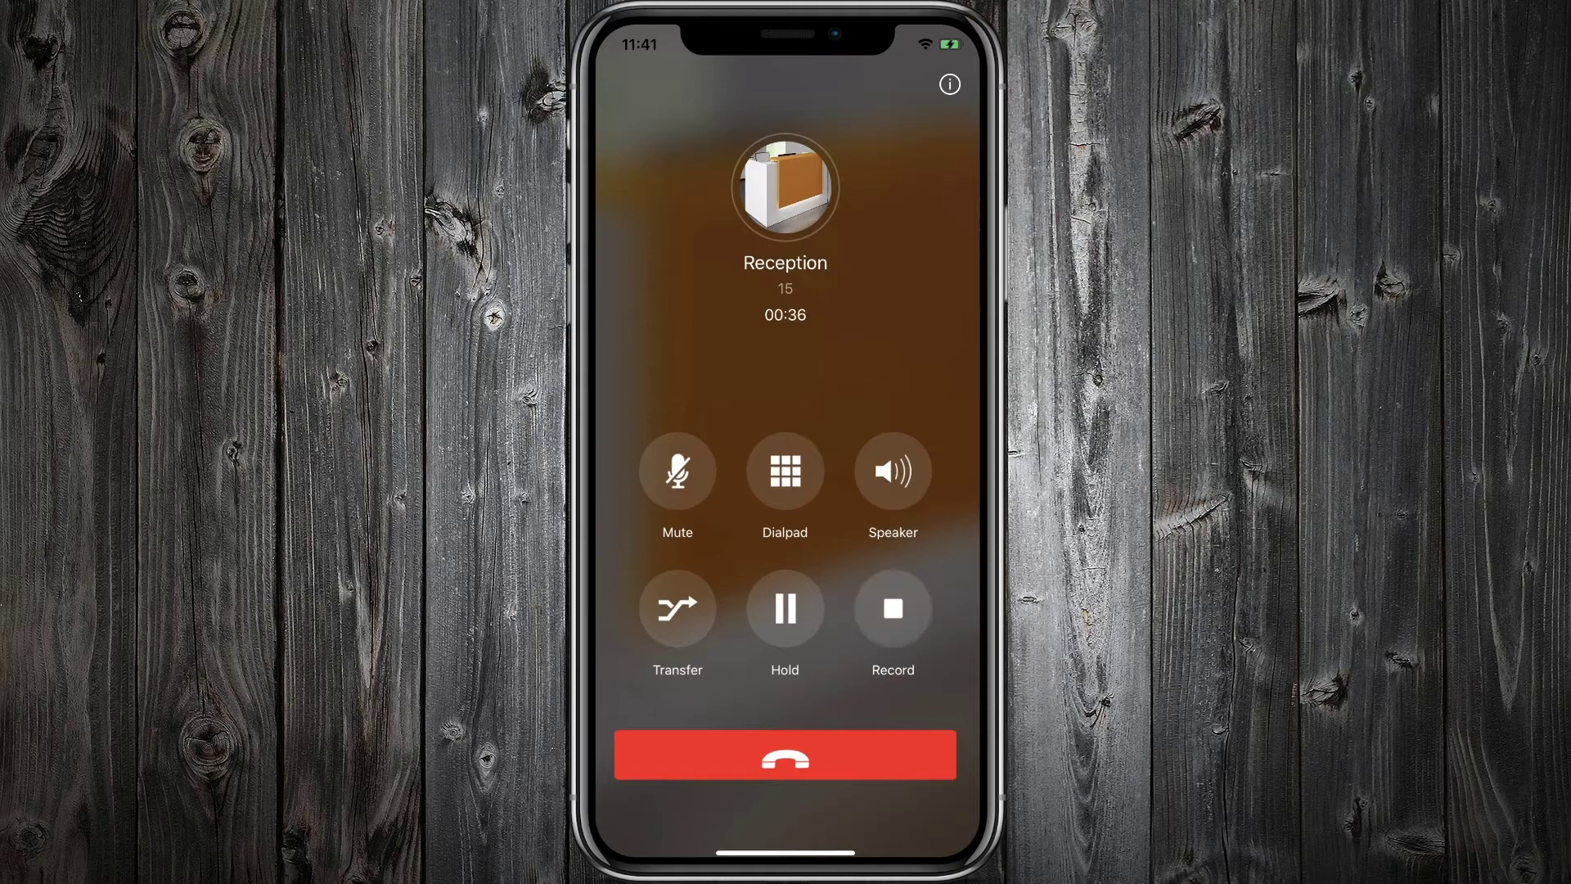
# Browse the Dialpad, Directory and Me tabs, then open the first Reception call recording
pyautogui.click(736, 810)
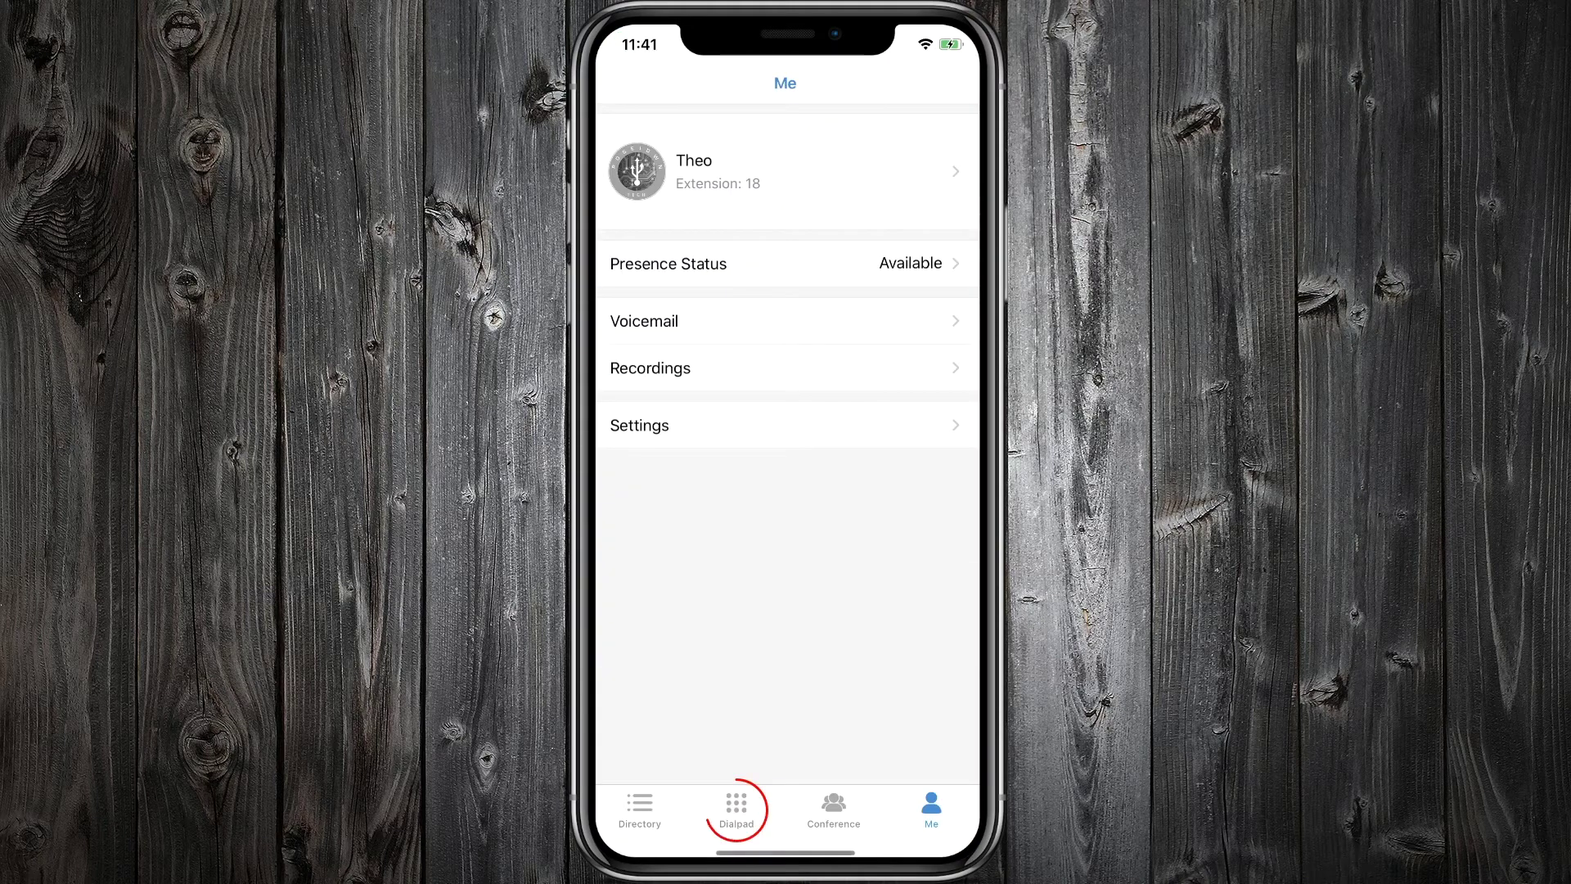
pyautogui.click(737, 810)
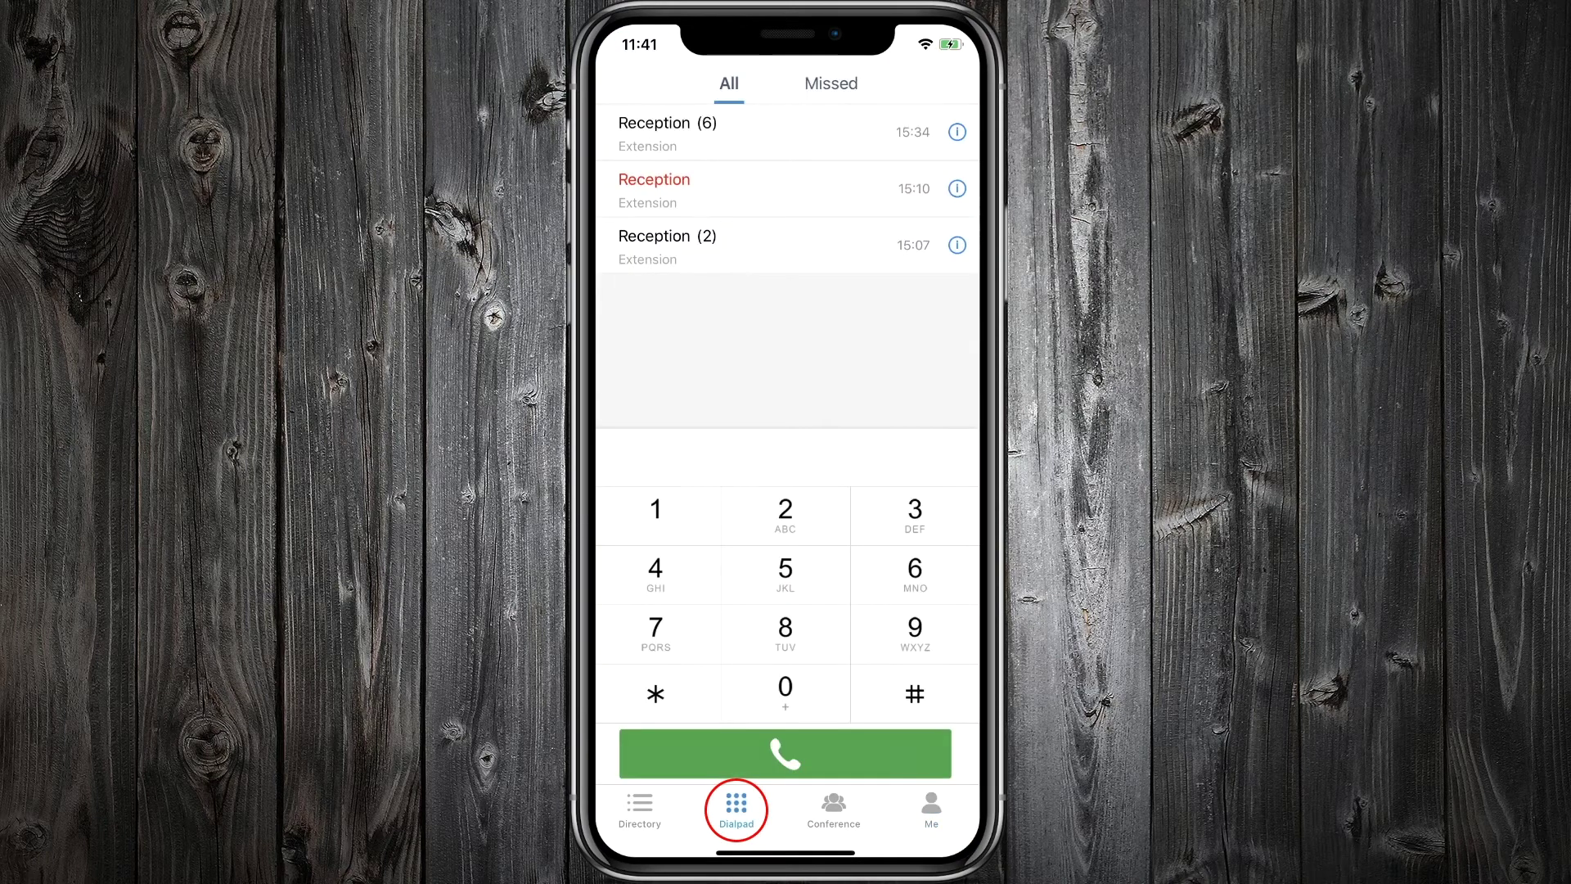
pyautogui.click(640, 810)
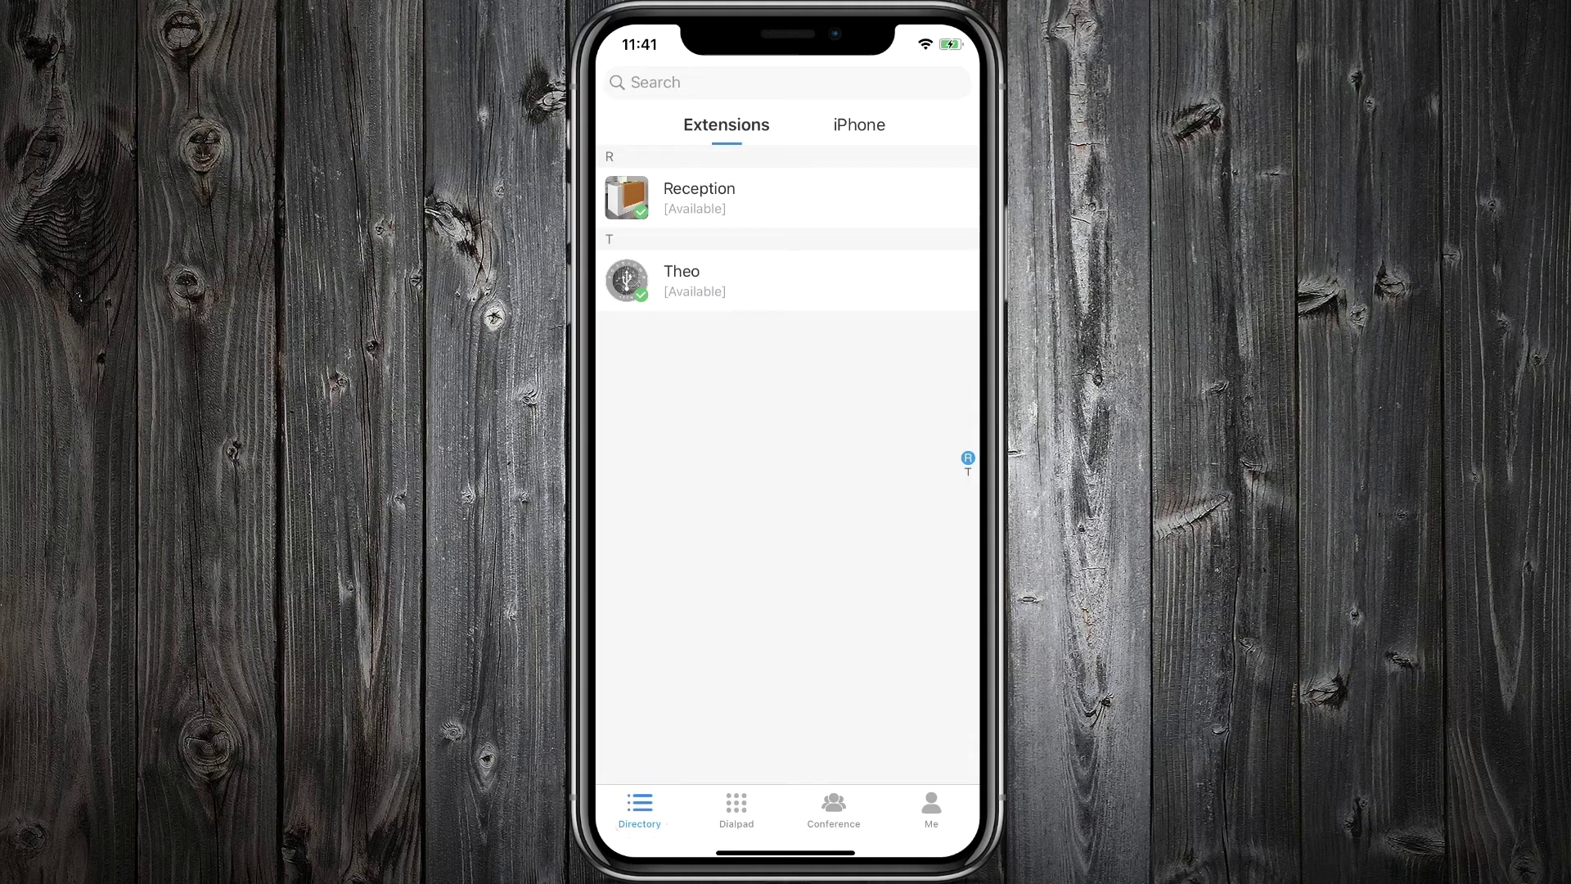
pyautogui.click(931, 811)
pyautogui.click(650, 367)
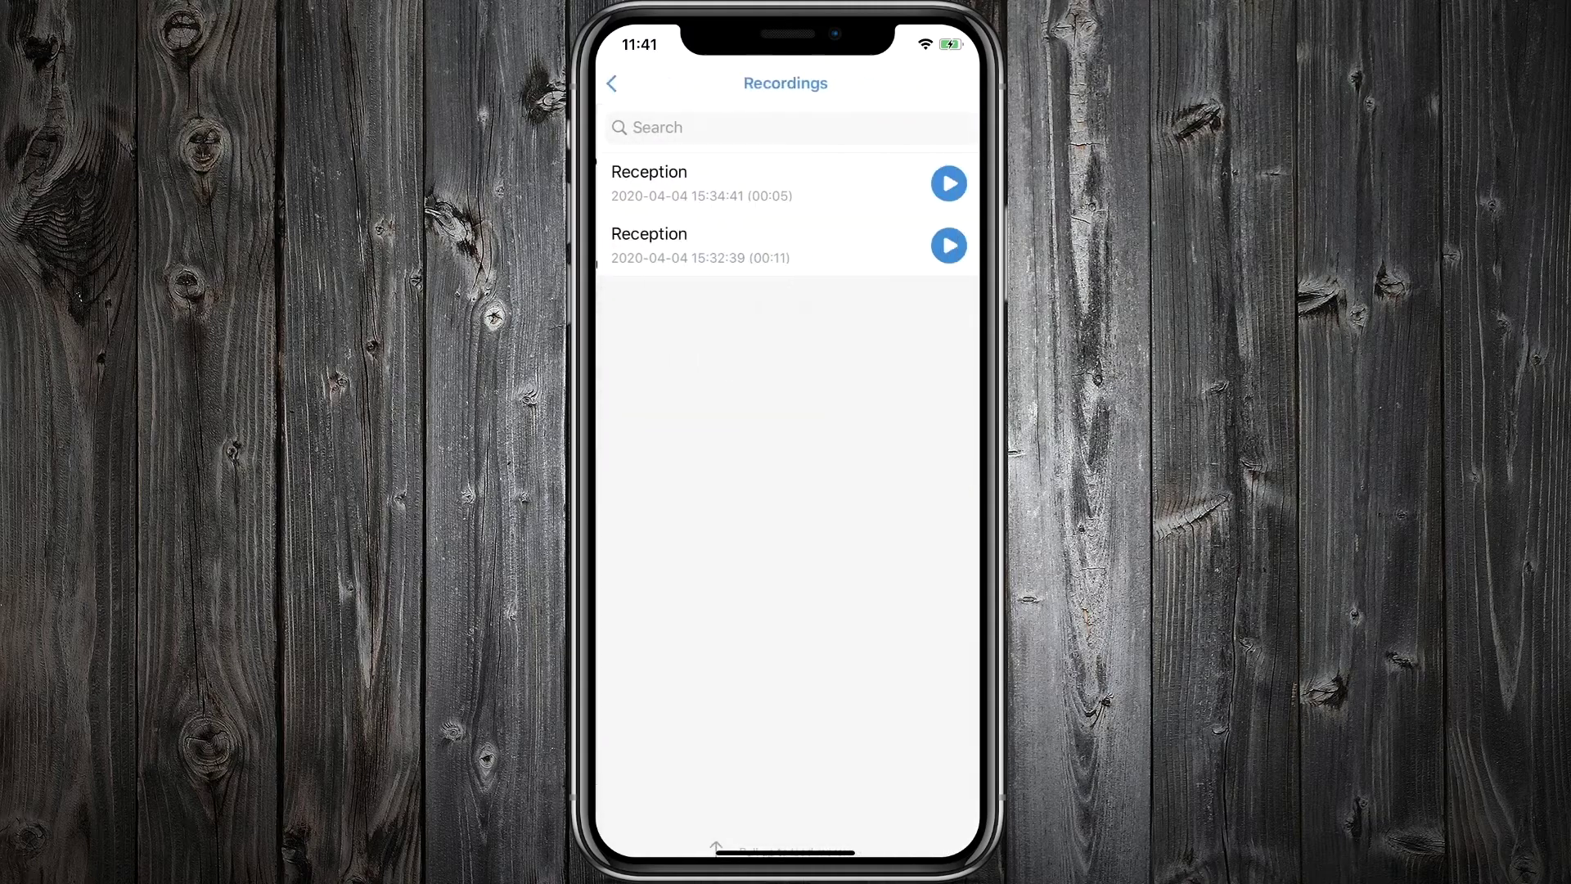
pyautogui.click(696, 183)
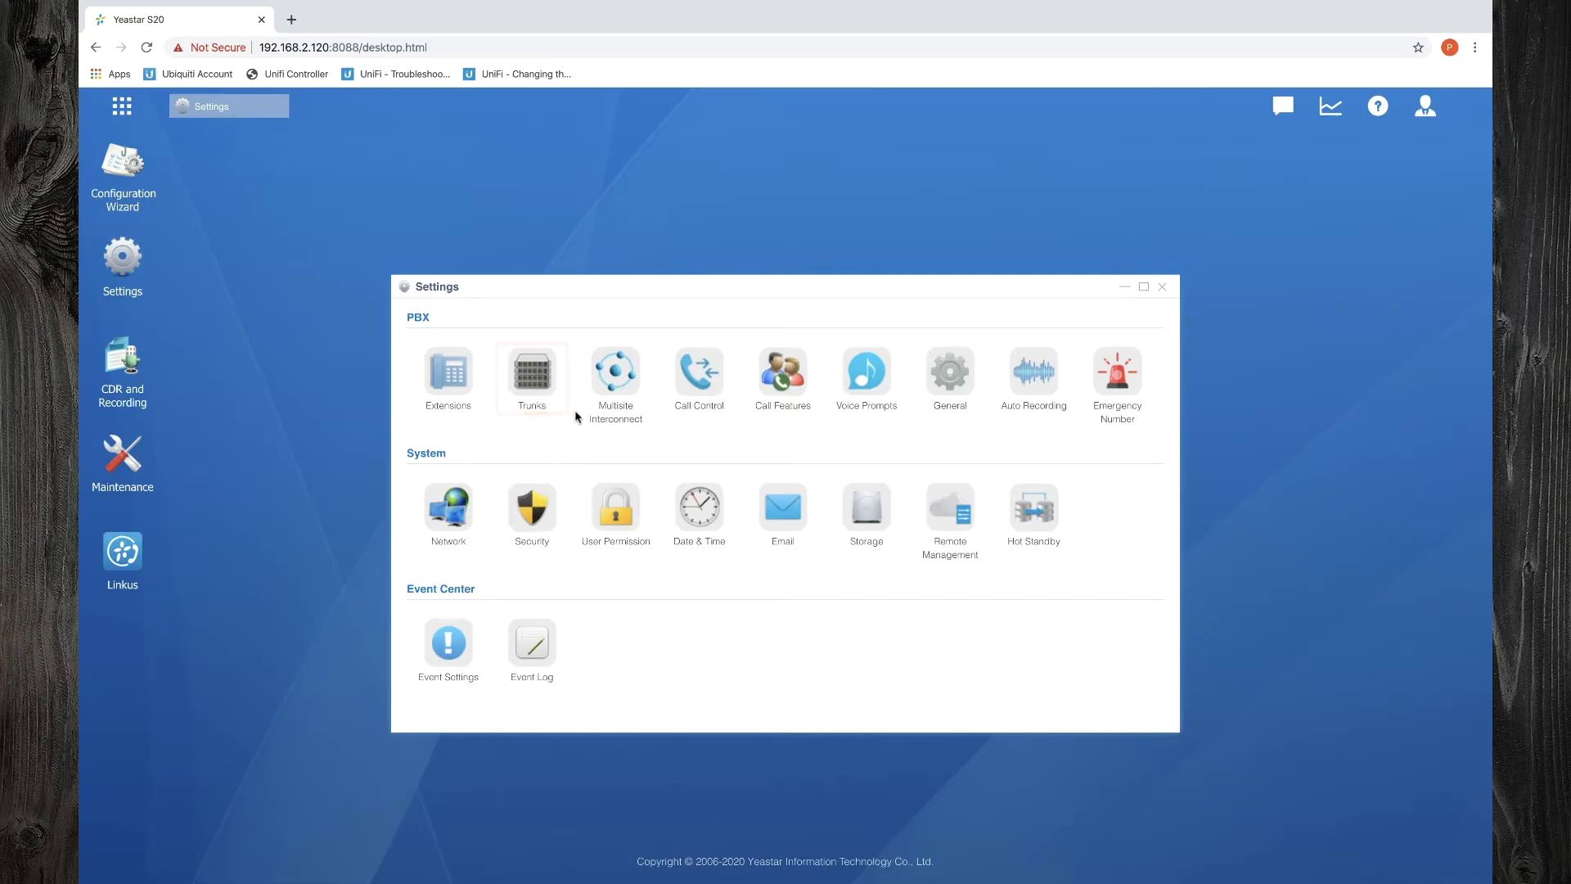
# Open the FXO1 trunk editor, inspect its RX Volume levels, and cancel without changes
pyautogui.click(537, 382)
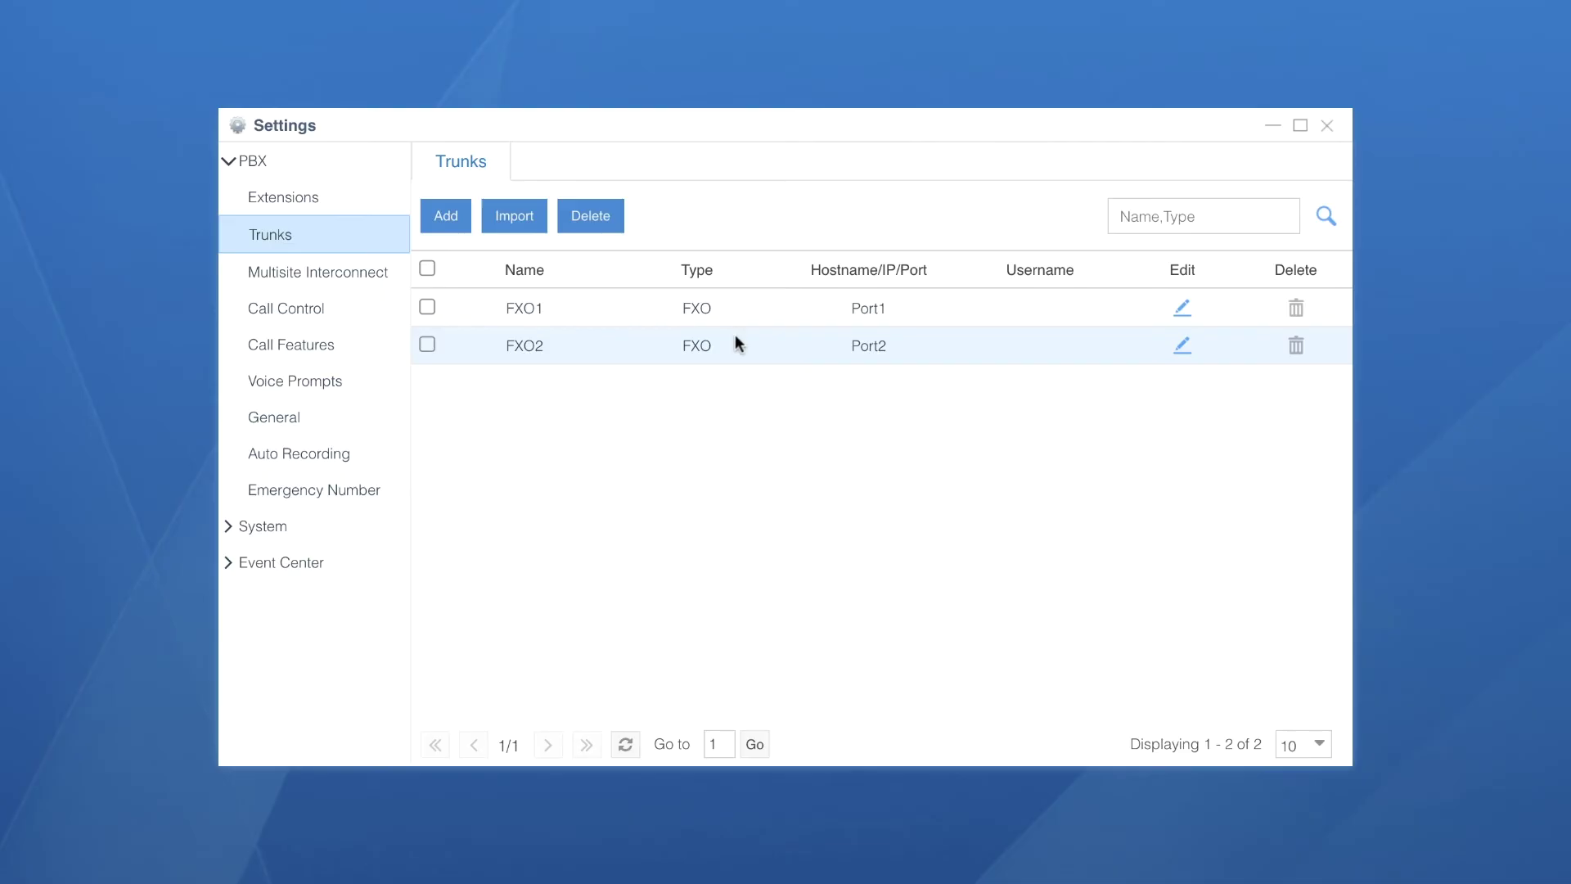
pyautogui.click(1181, 310)
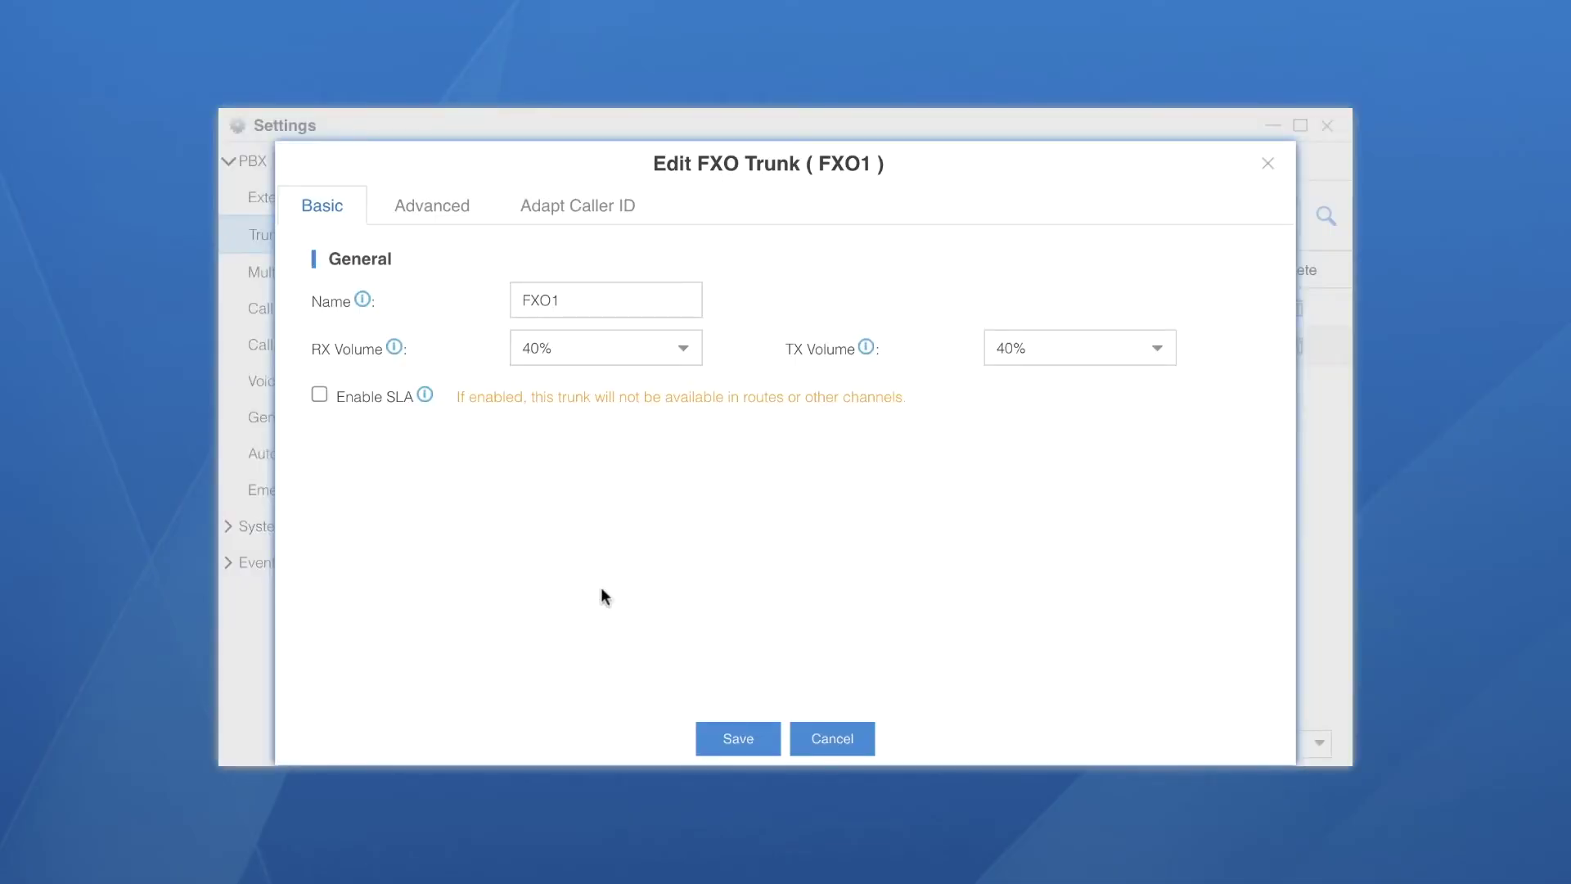
pyautogui.click(396, 347)
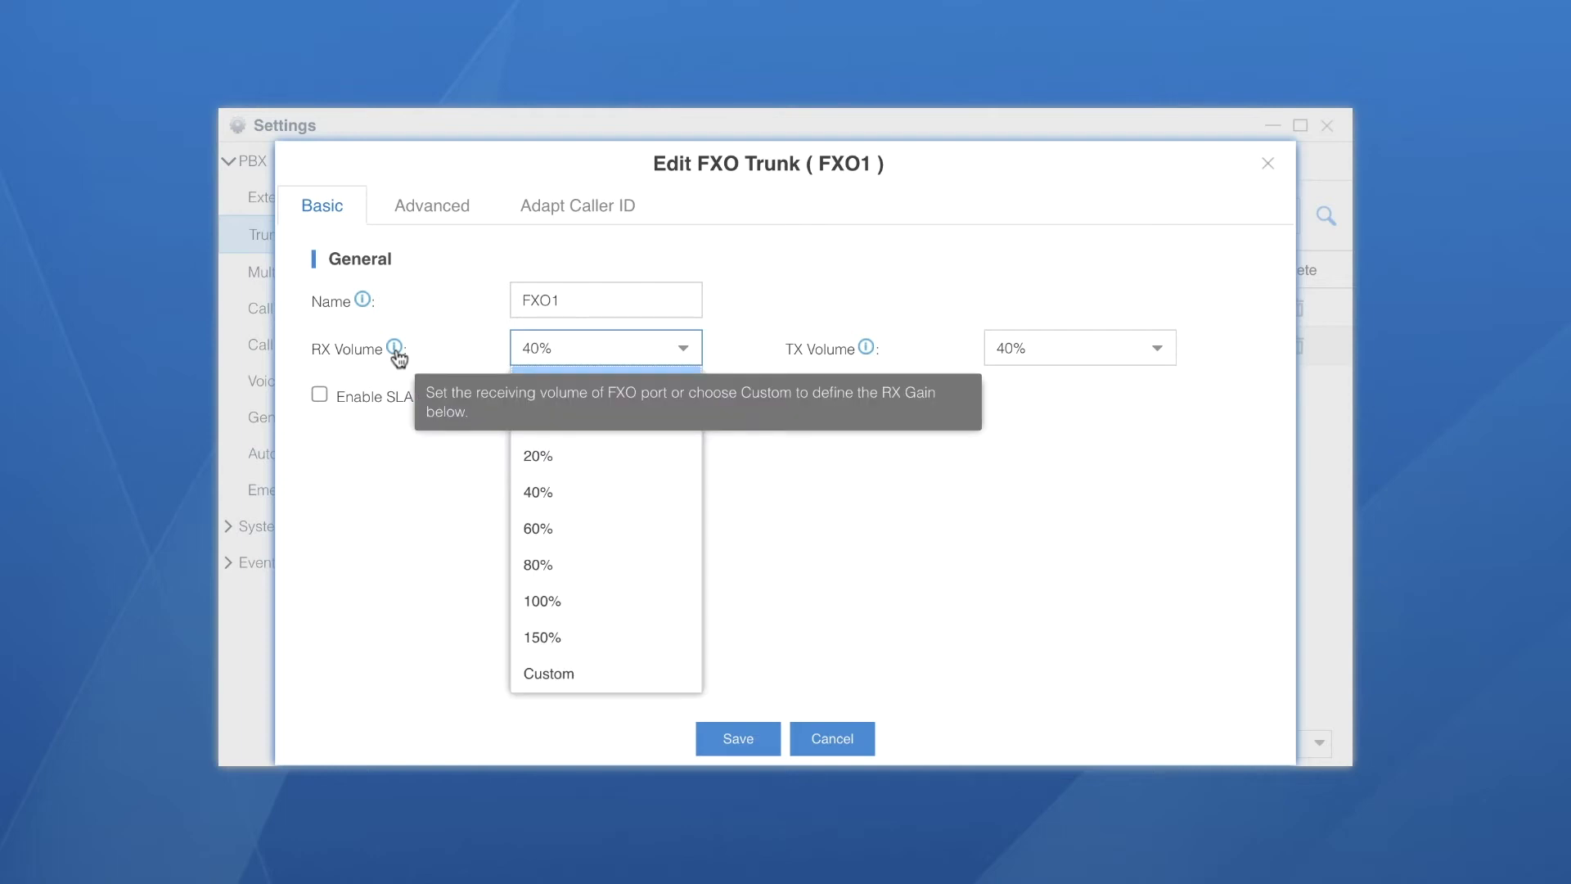
pyautogui.moveTo(867, 349)
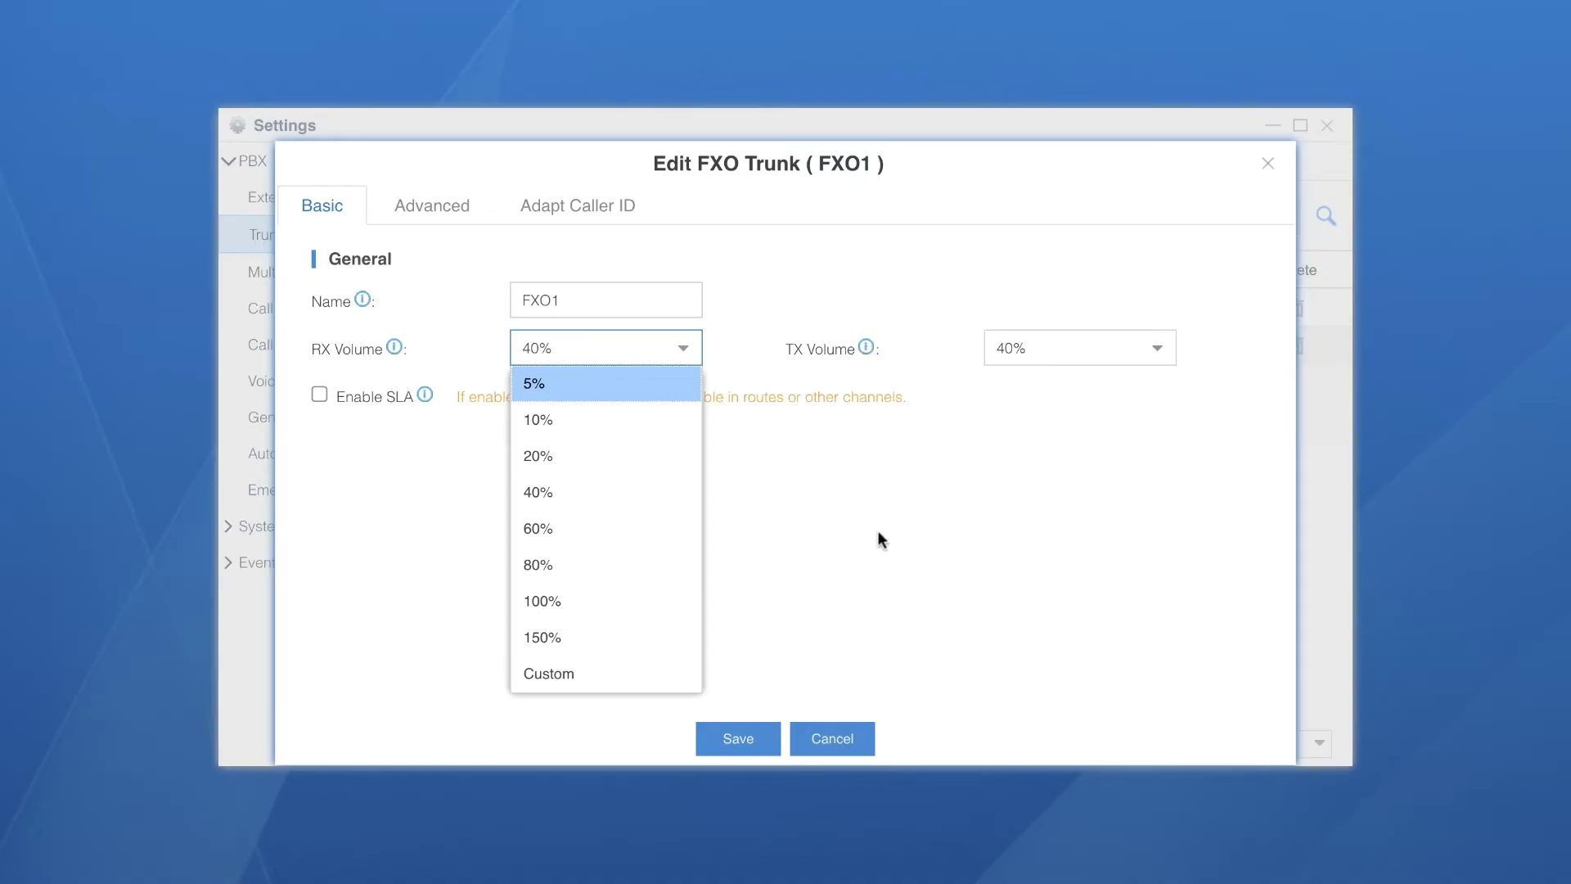
pyautogui.click(860, 638)
pyautogui.click(842, 741)
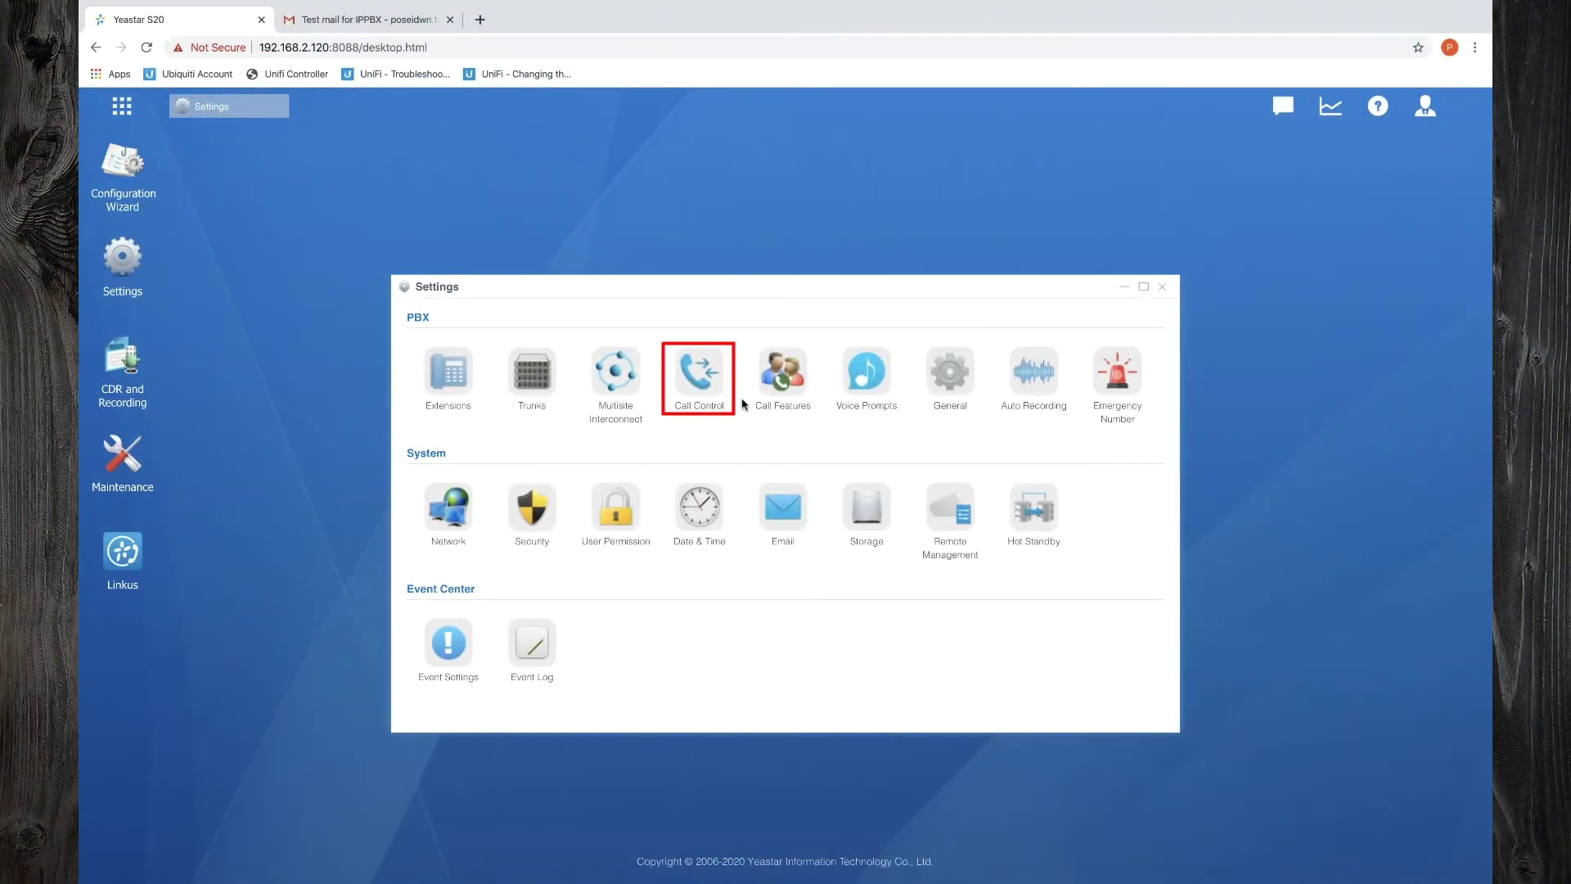
# Rename outbound route Routeout to Outgoing_Calls and view the dial pattern syntax help
pyautogui.click(690, 376)
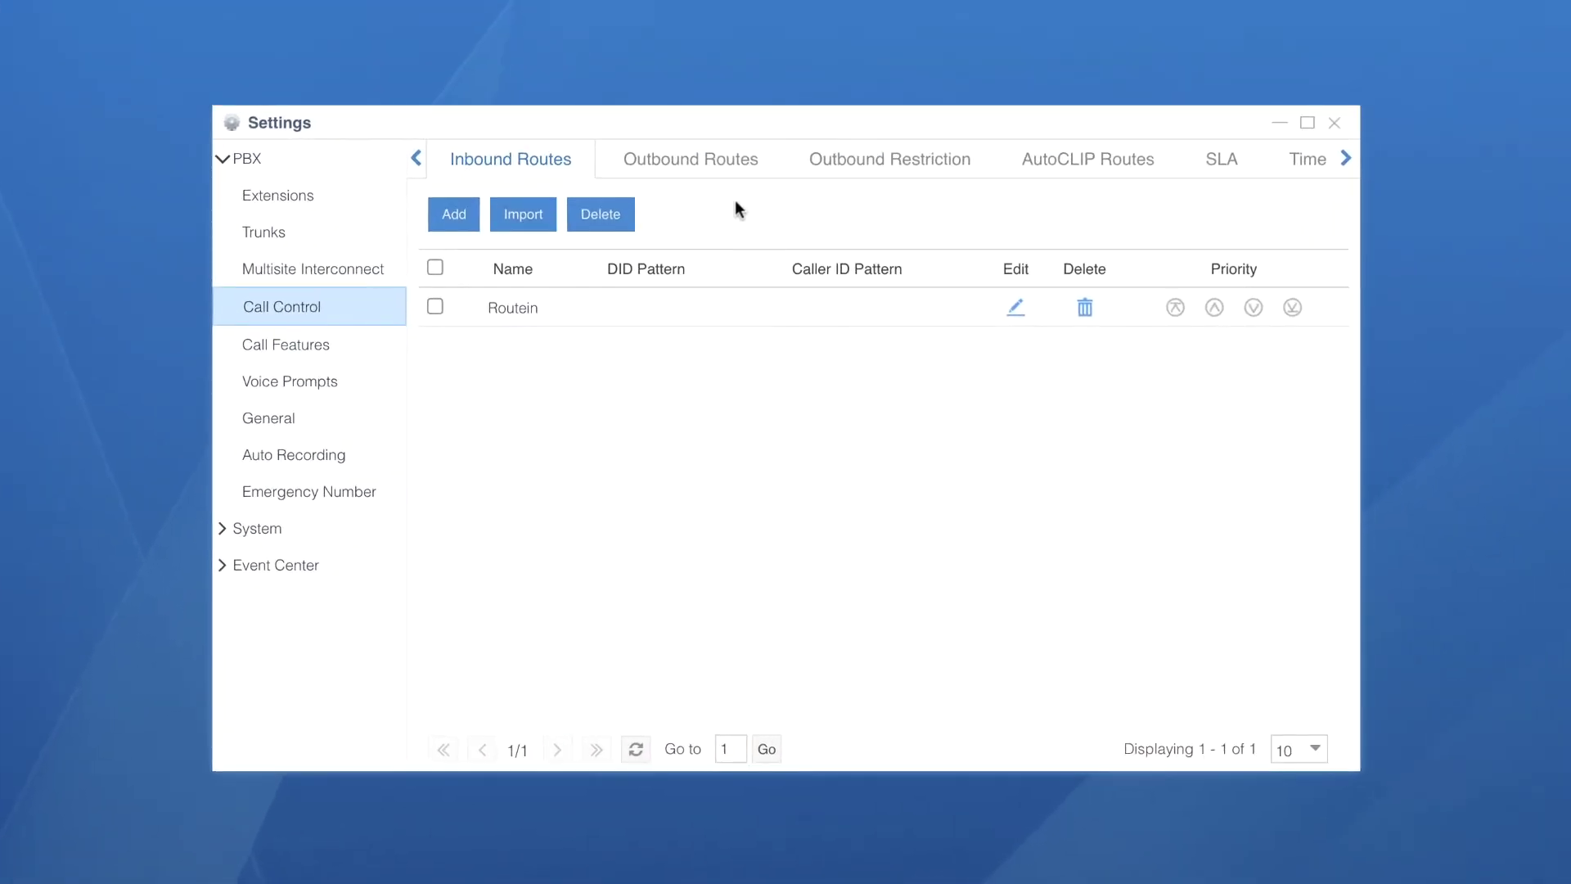
pyautogui.click(719, 162)
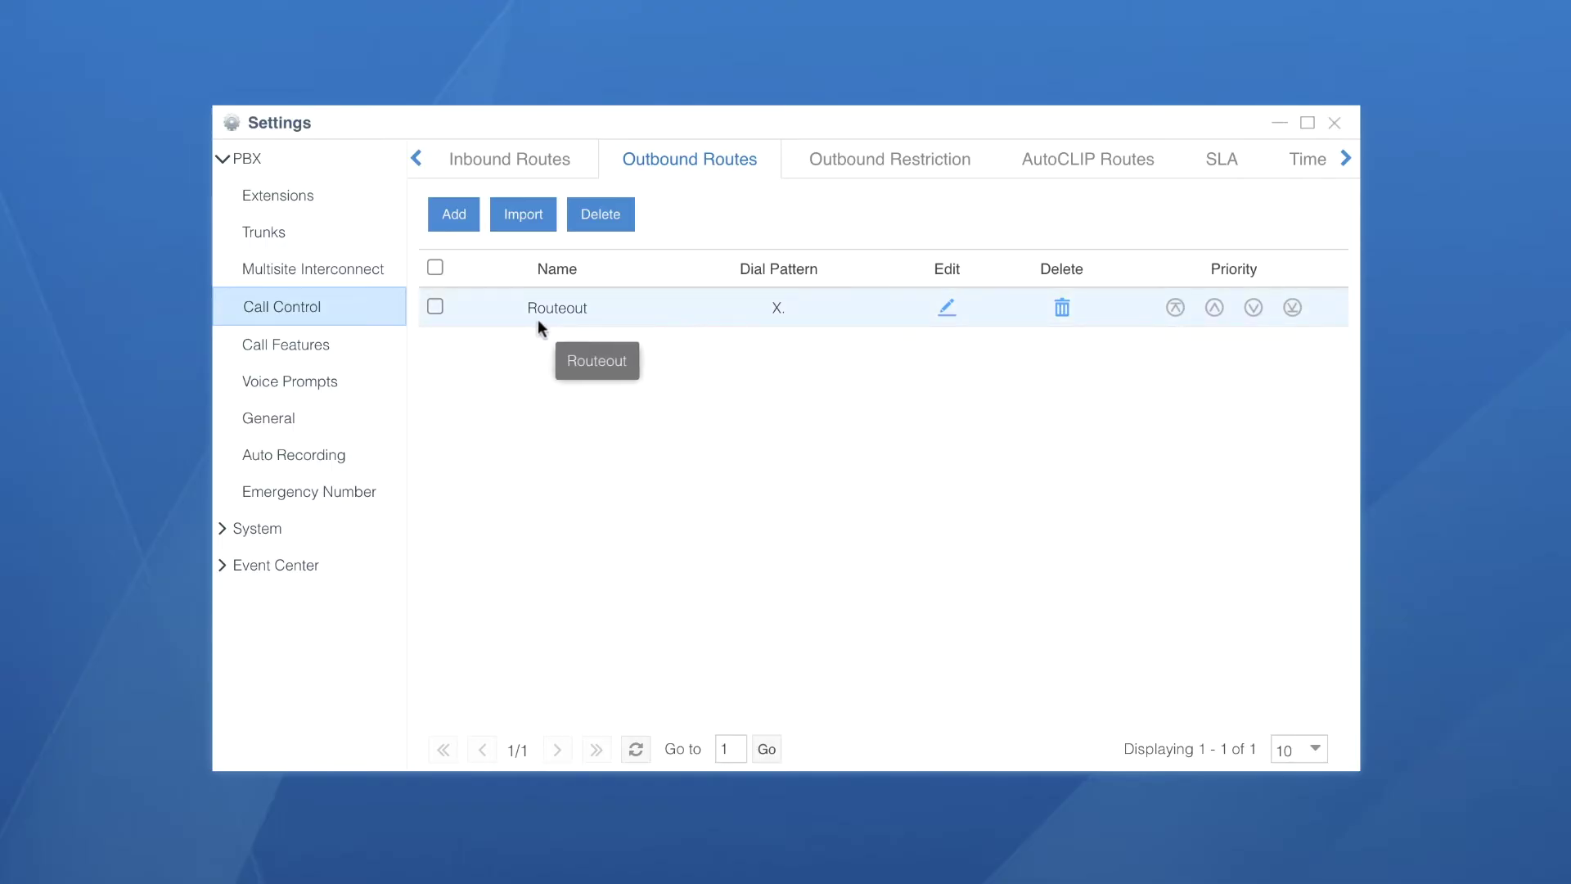
pyautogui.click(948, 309)
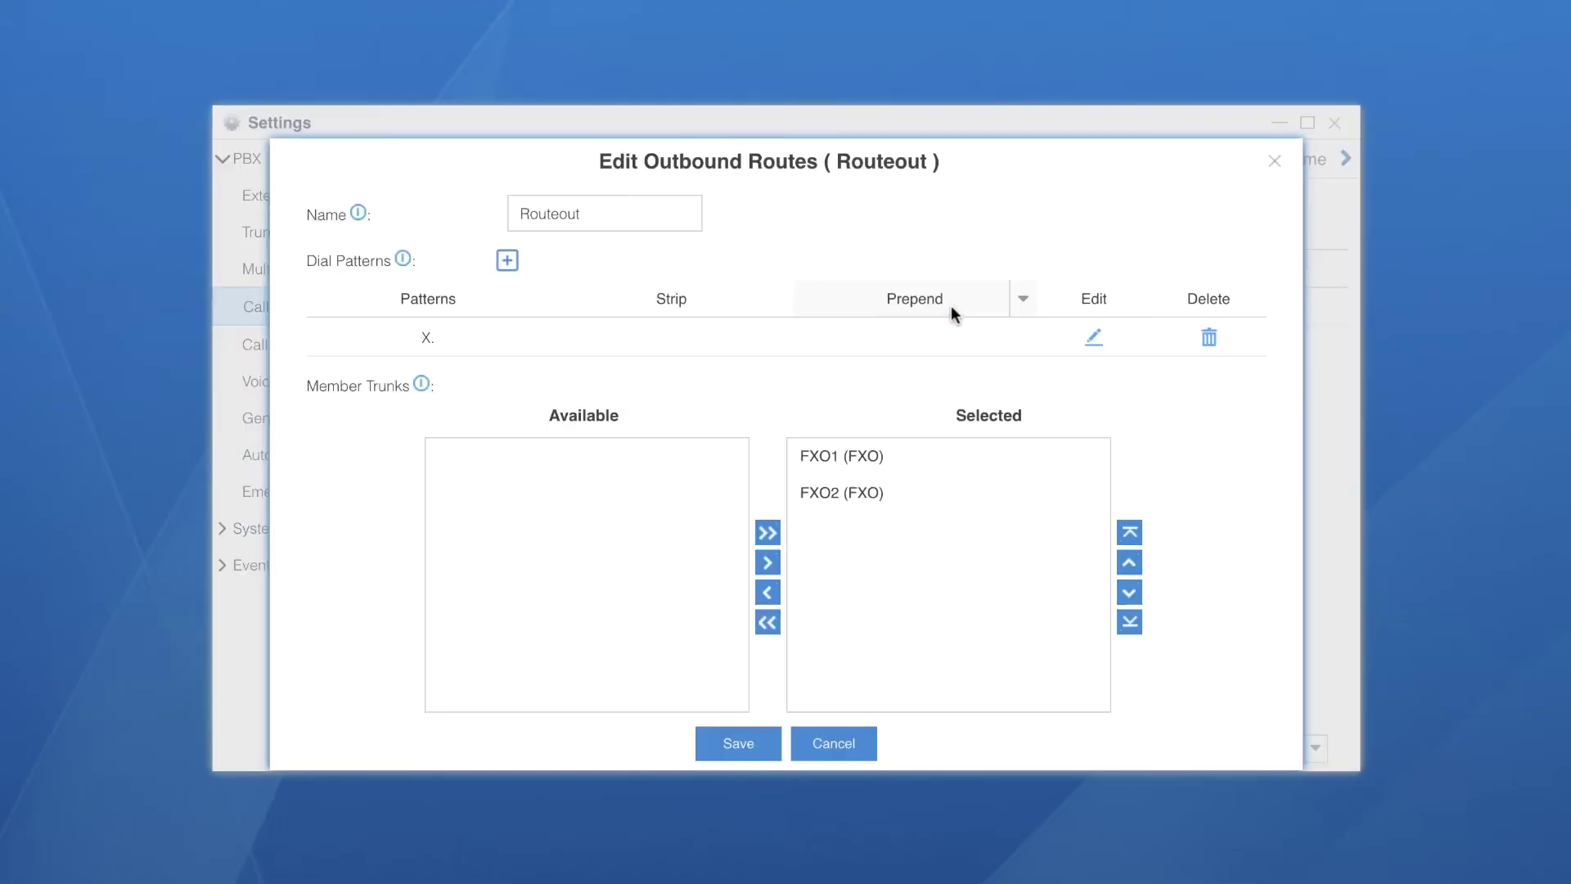
pyautogui.doubleClick(592, 211)
pyautogui.write('Outgoing_Calls')
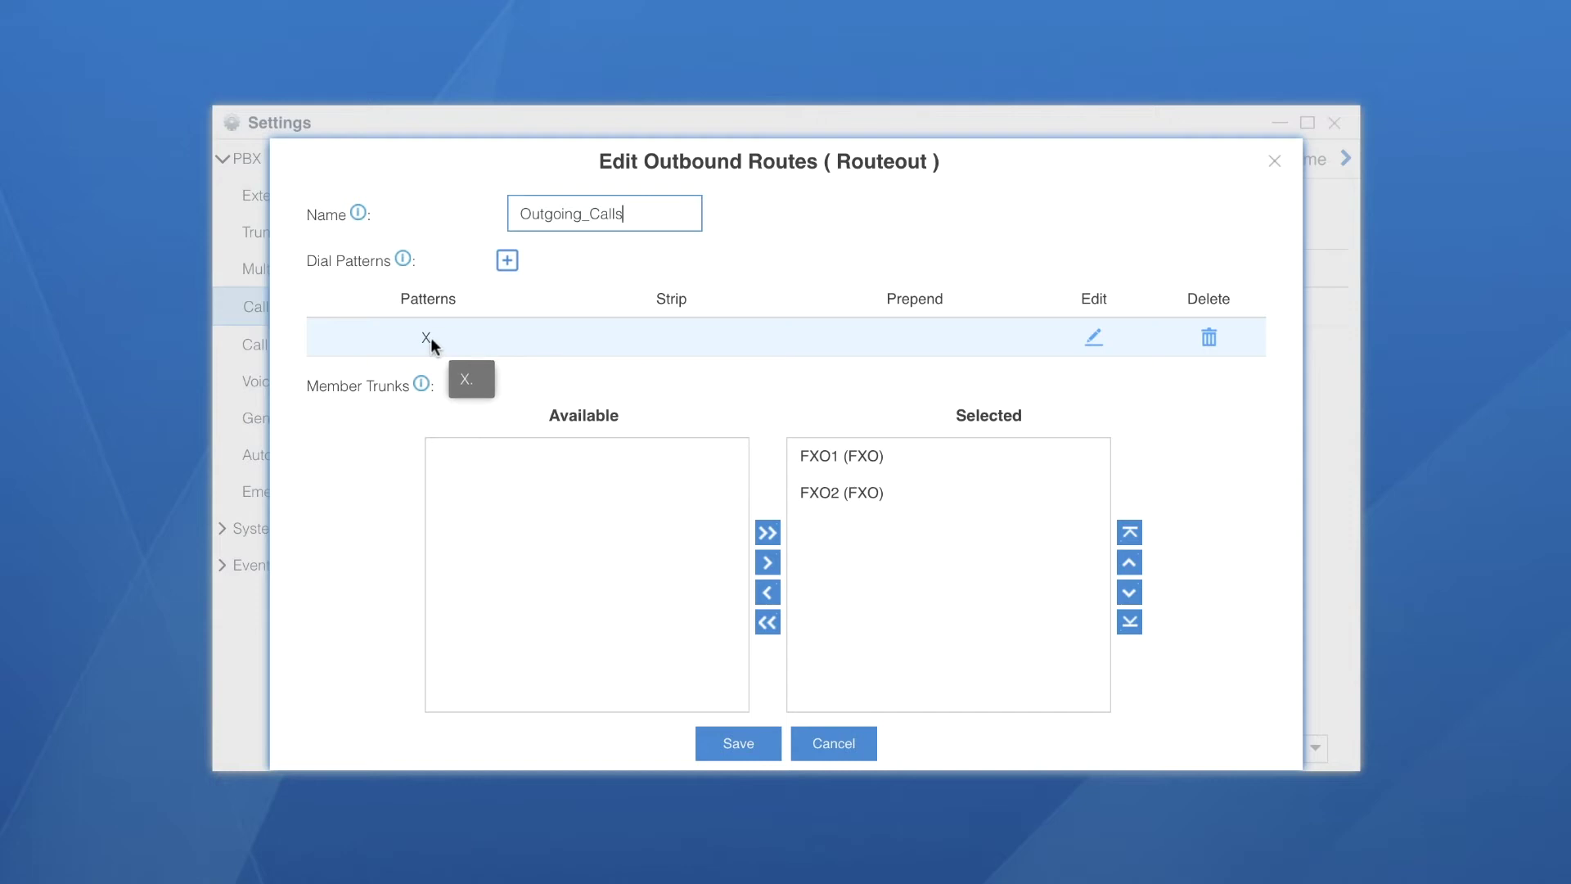
pyautogui.click(402, 261)
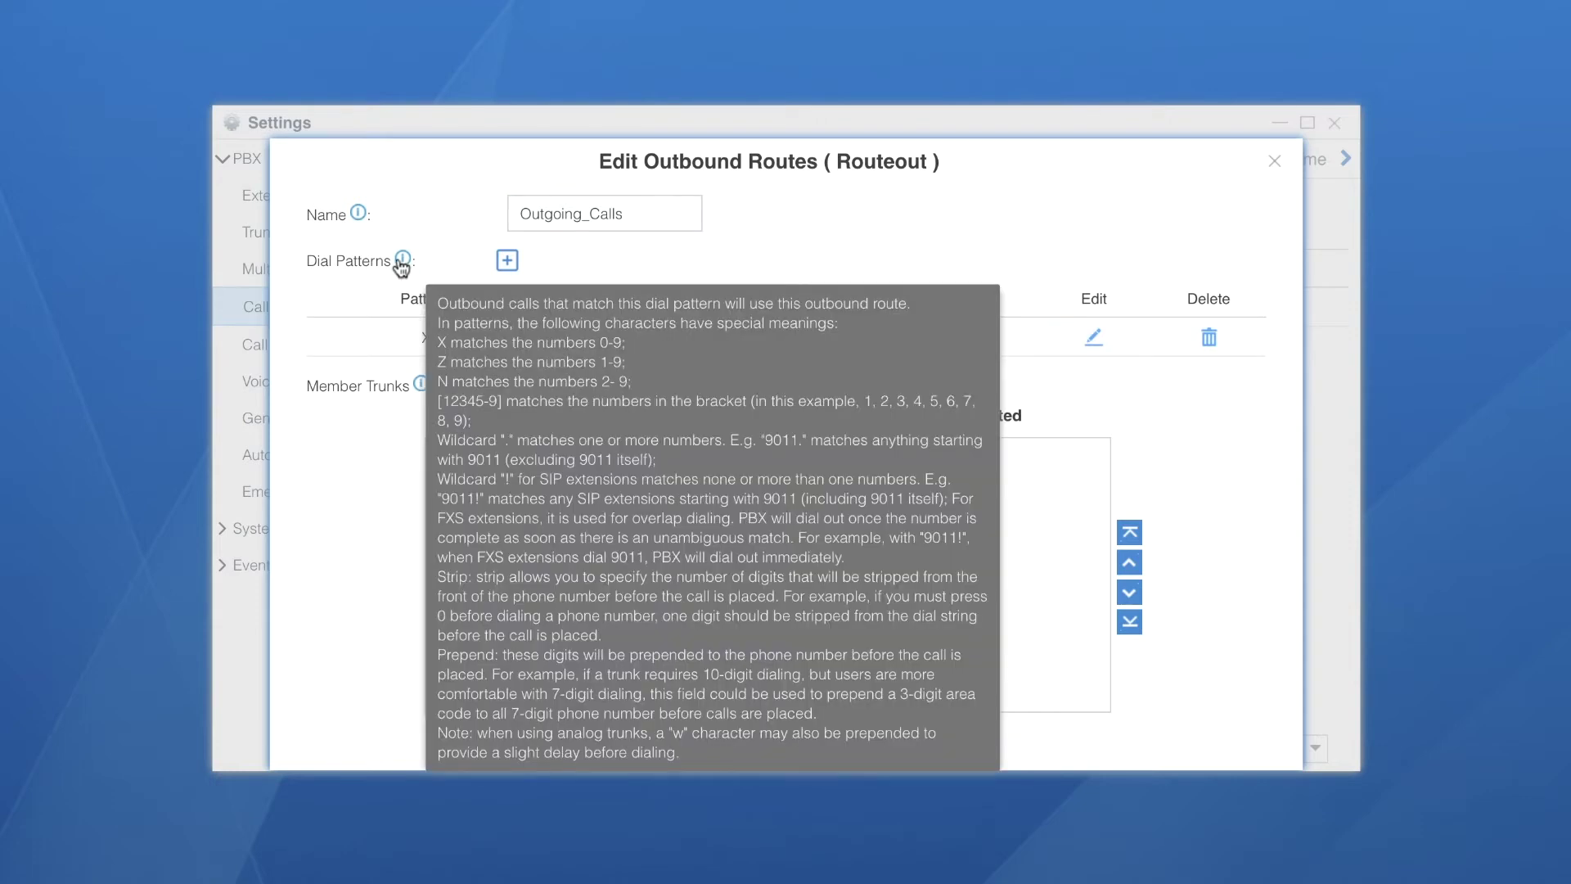
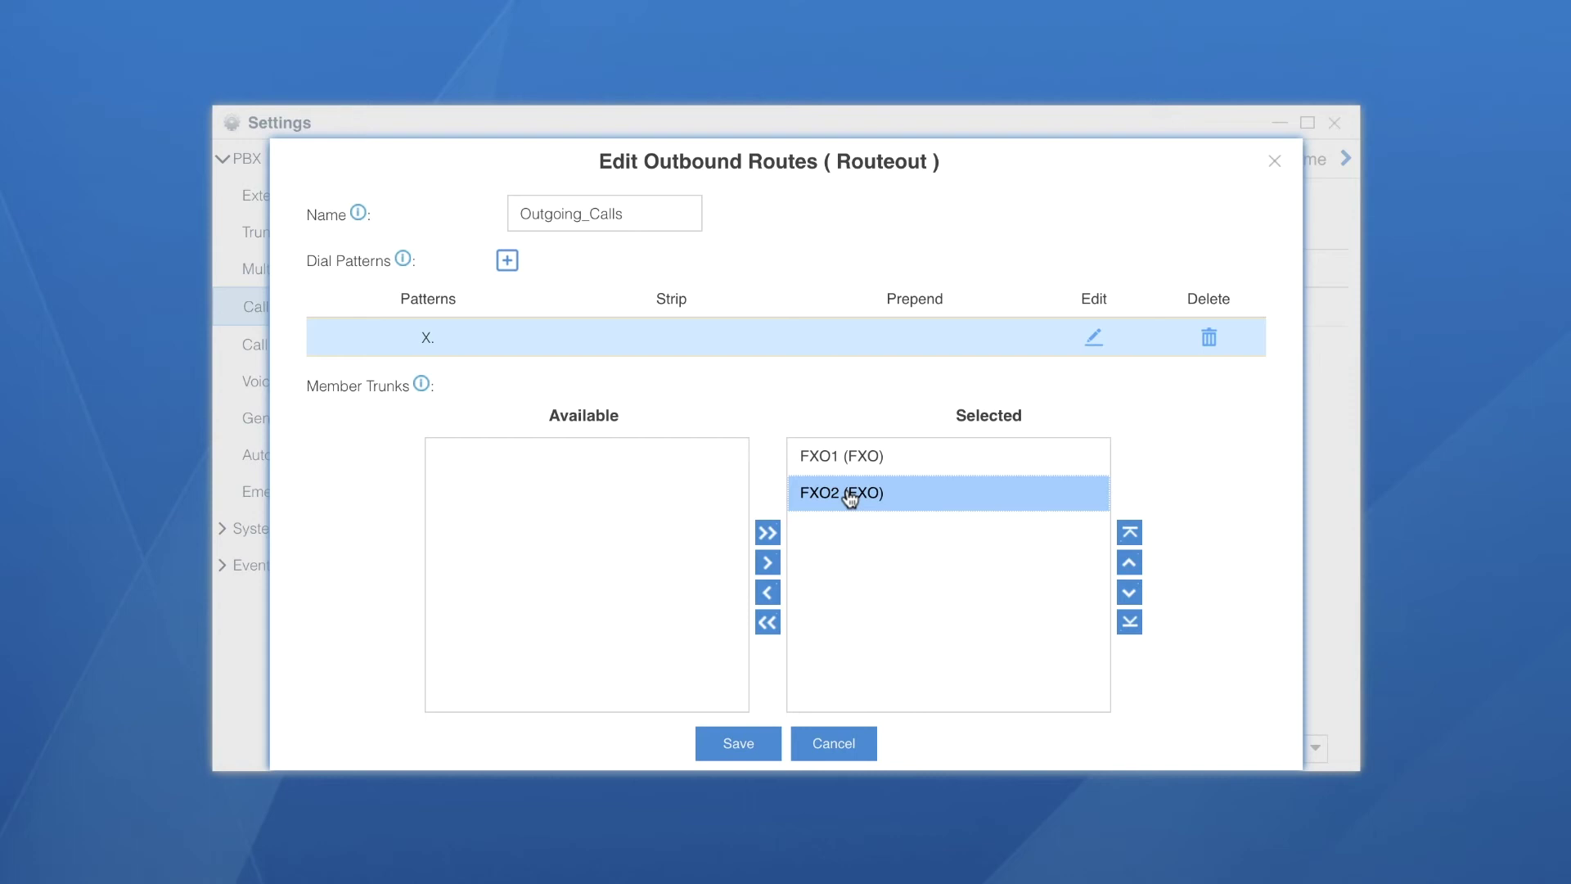
# Make all extensions, 15 - Reception and 18 - Theo, members of Outgoing_Calls and save the route
pyautogui.click(883, 551)
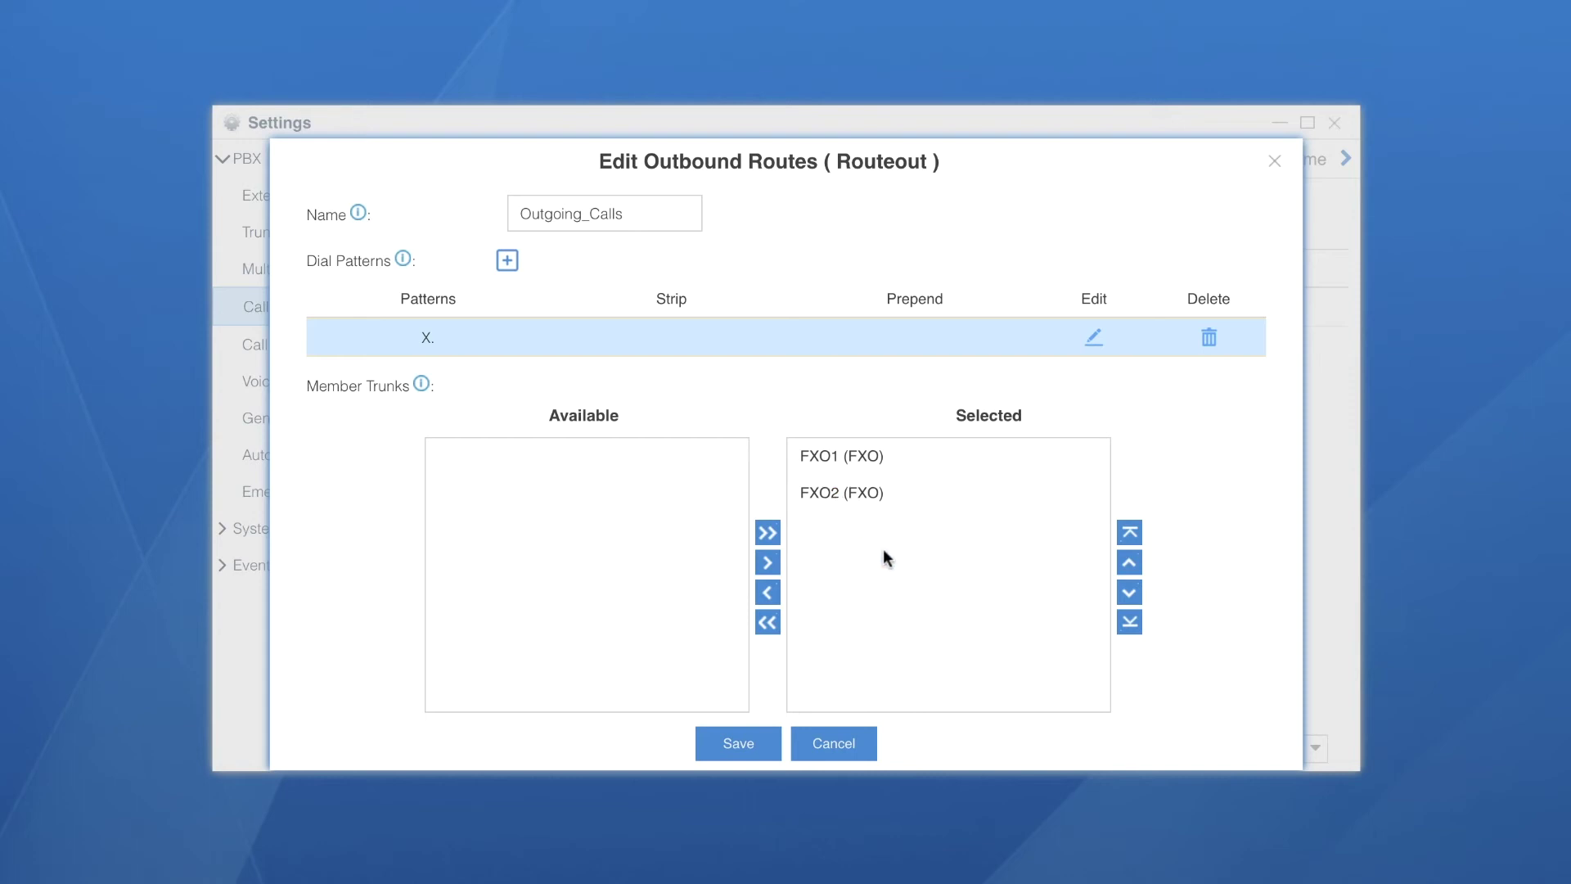
pyautogui.scroll(-5, 883, 550)
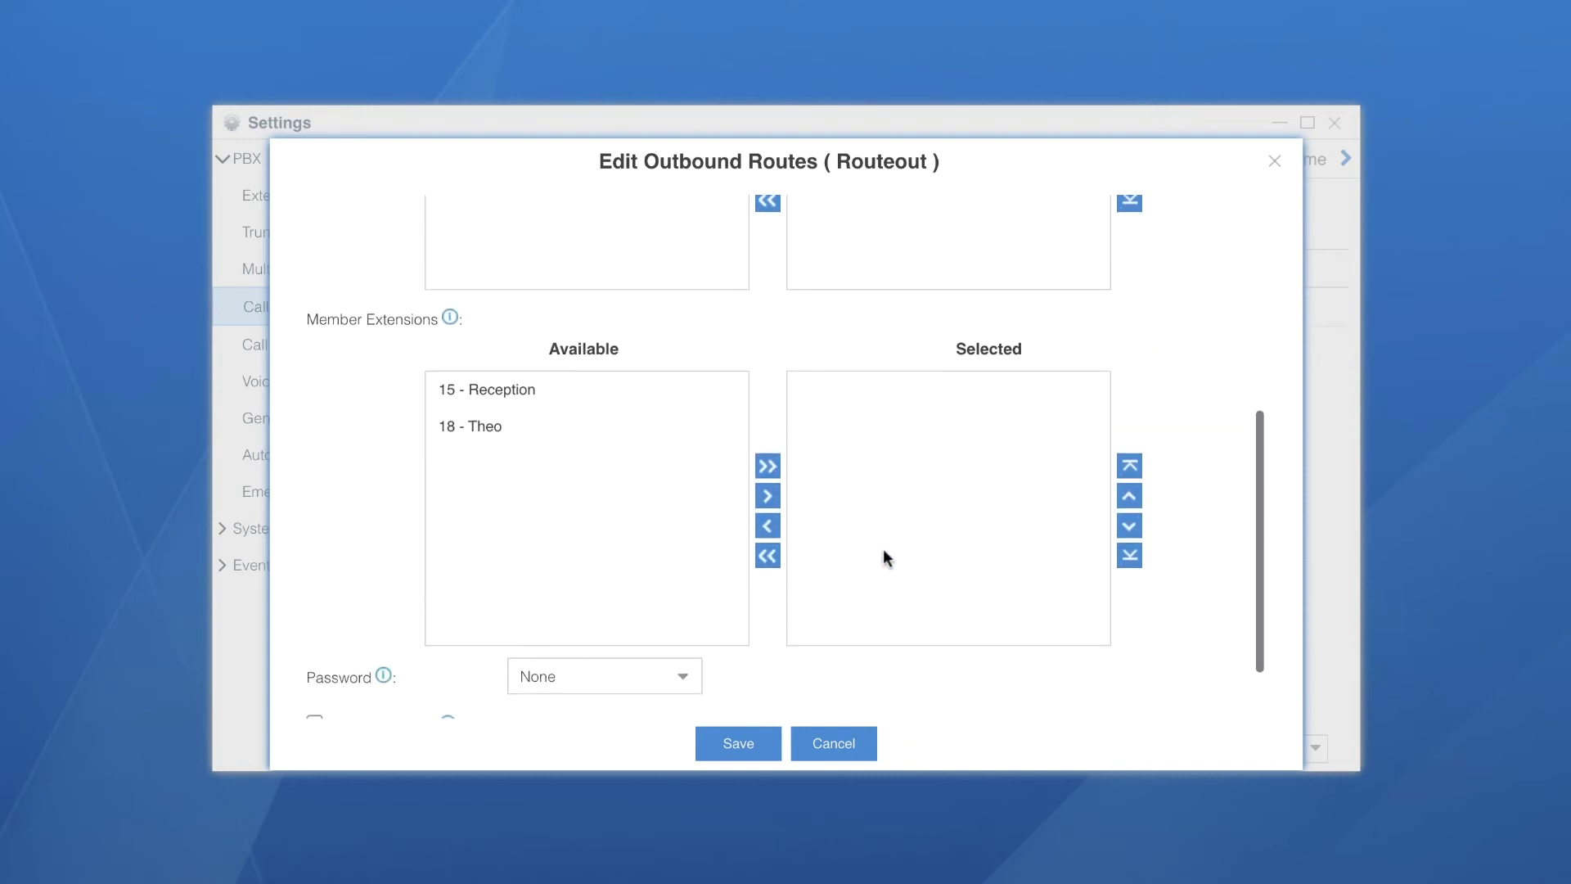
pyautogui.click(522, 392)
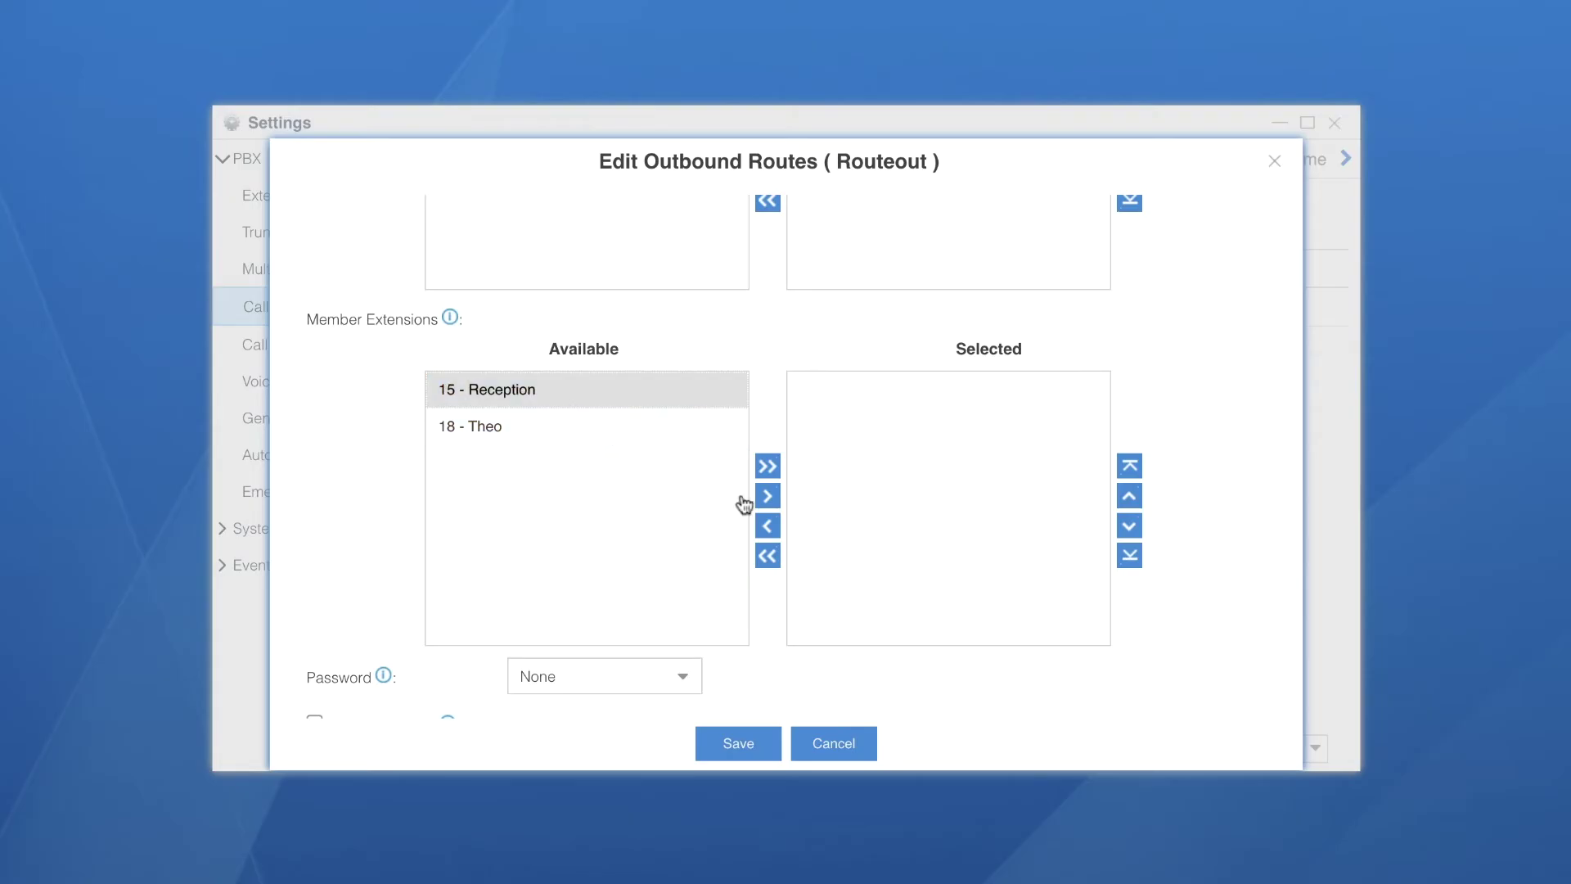
pyautogui.click(768, 496)
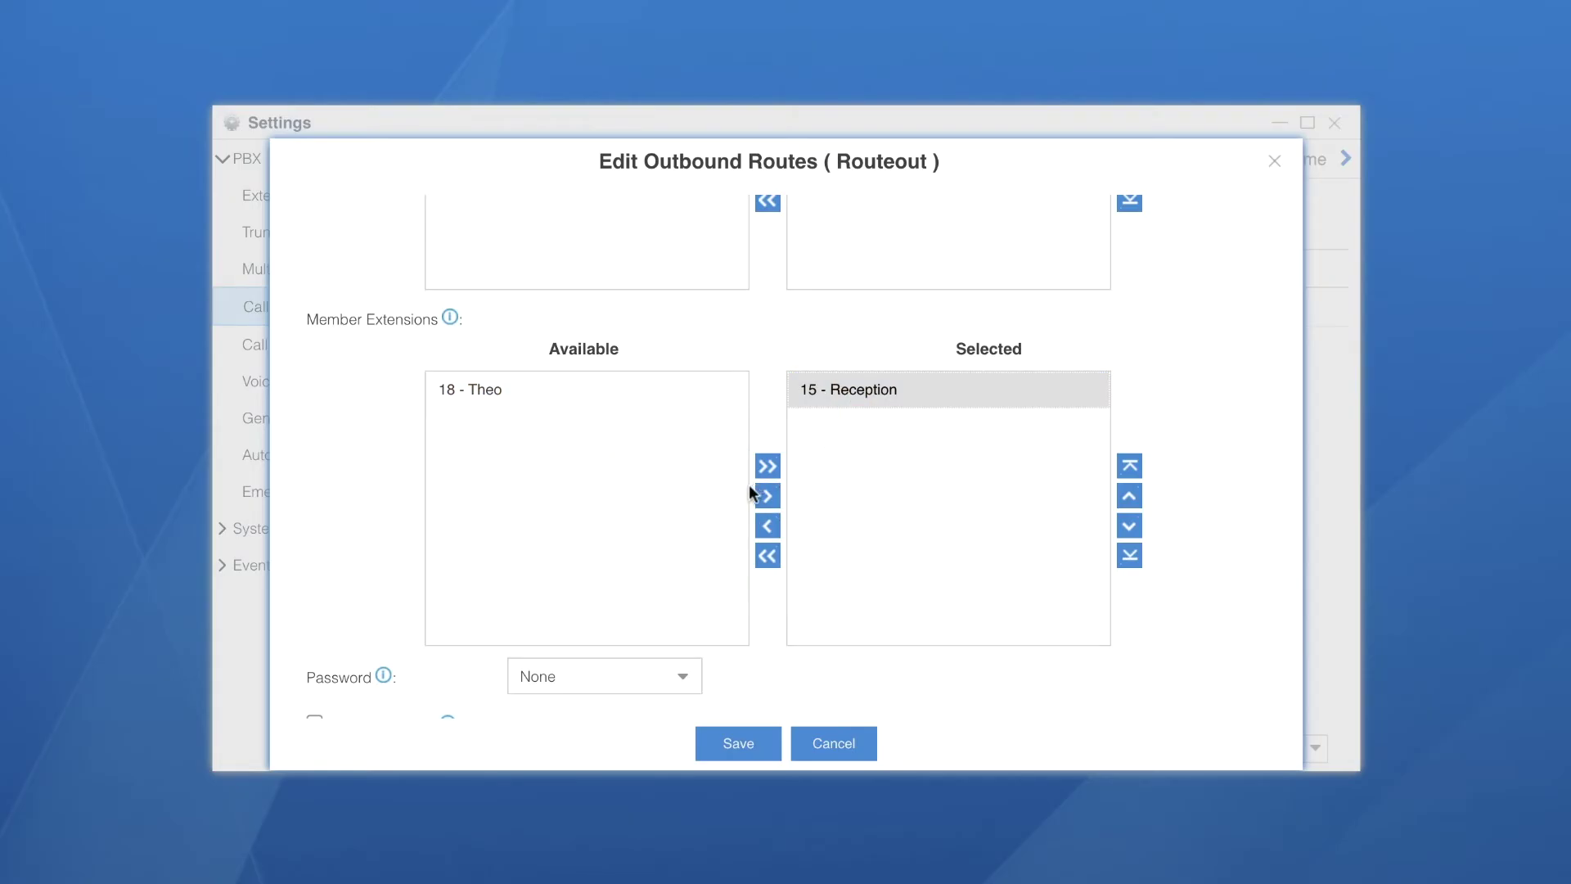
pyautogui.click(768, 525)
pyautogui.click(587, 473)
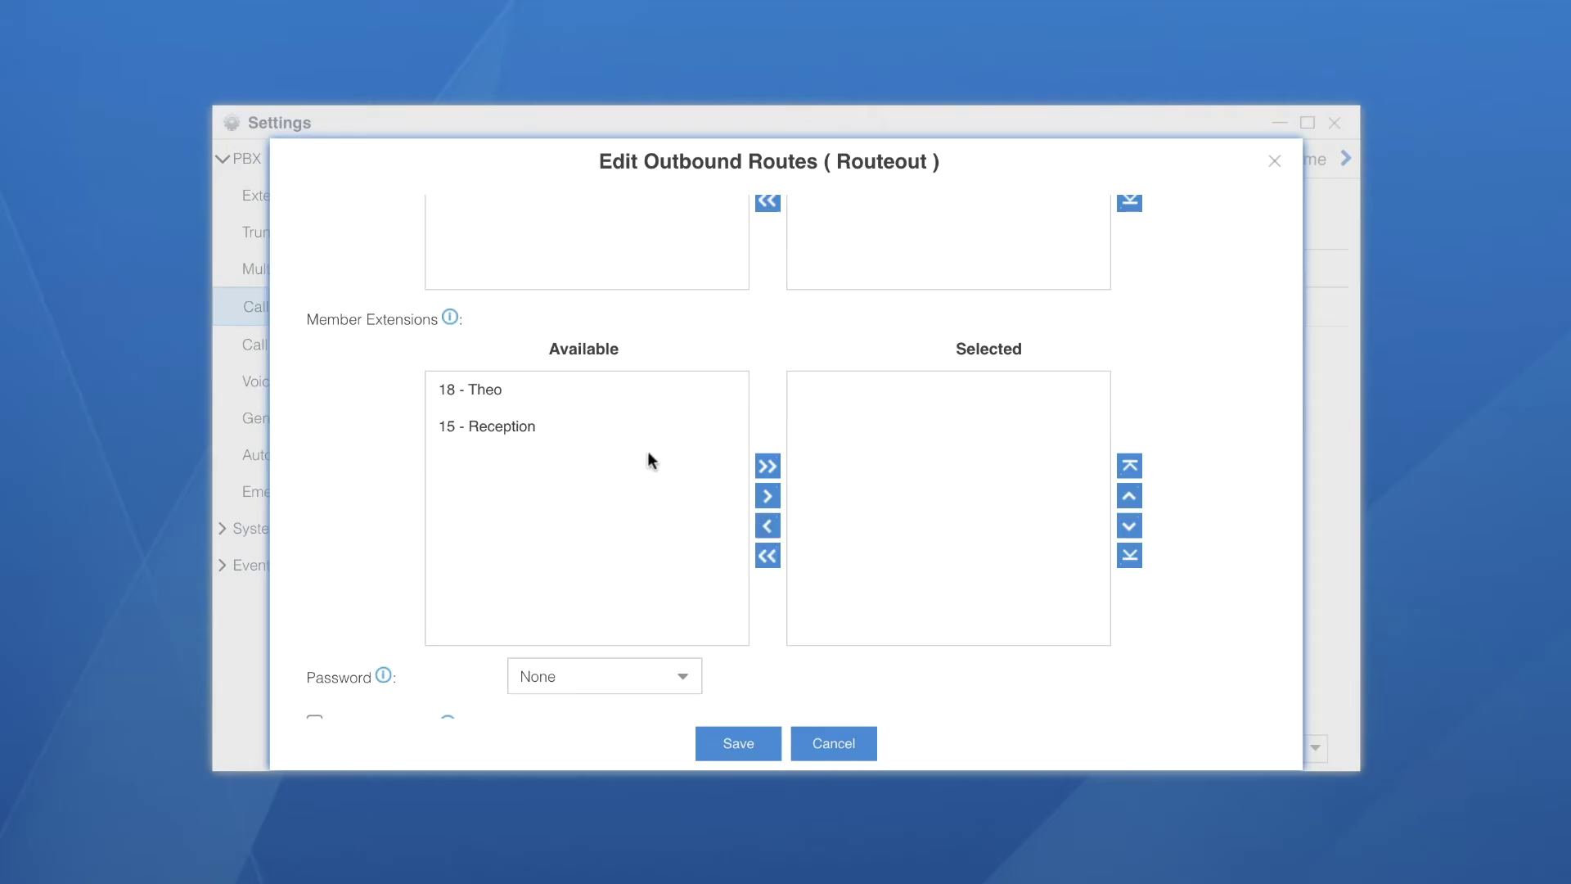
pyautogui.click(770, 465)
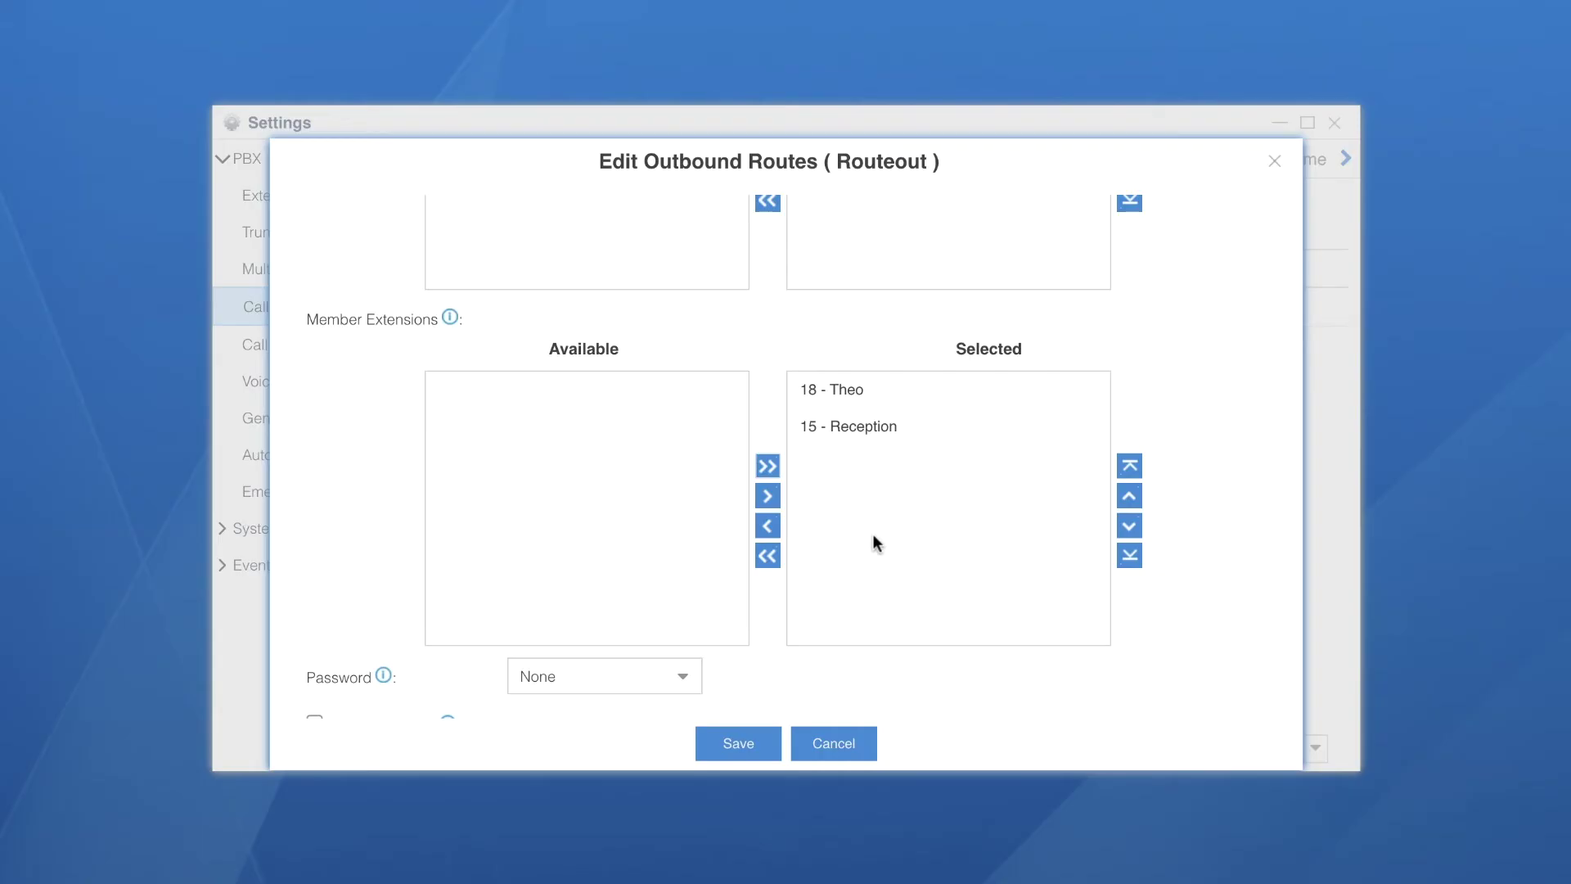
pyautogui.scroll(-1, 873, 534)
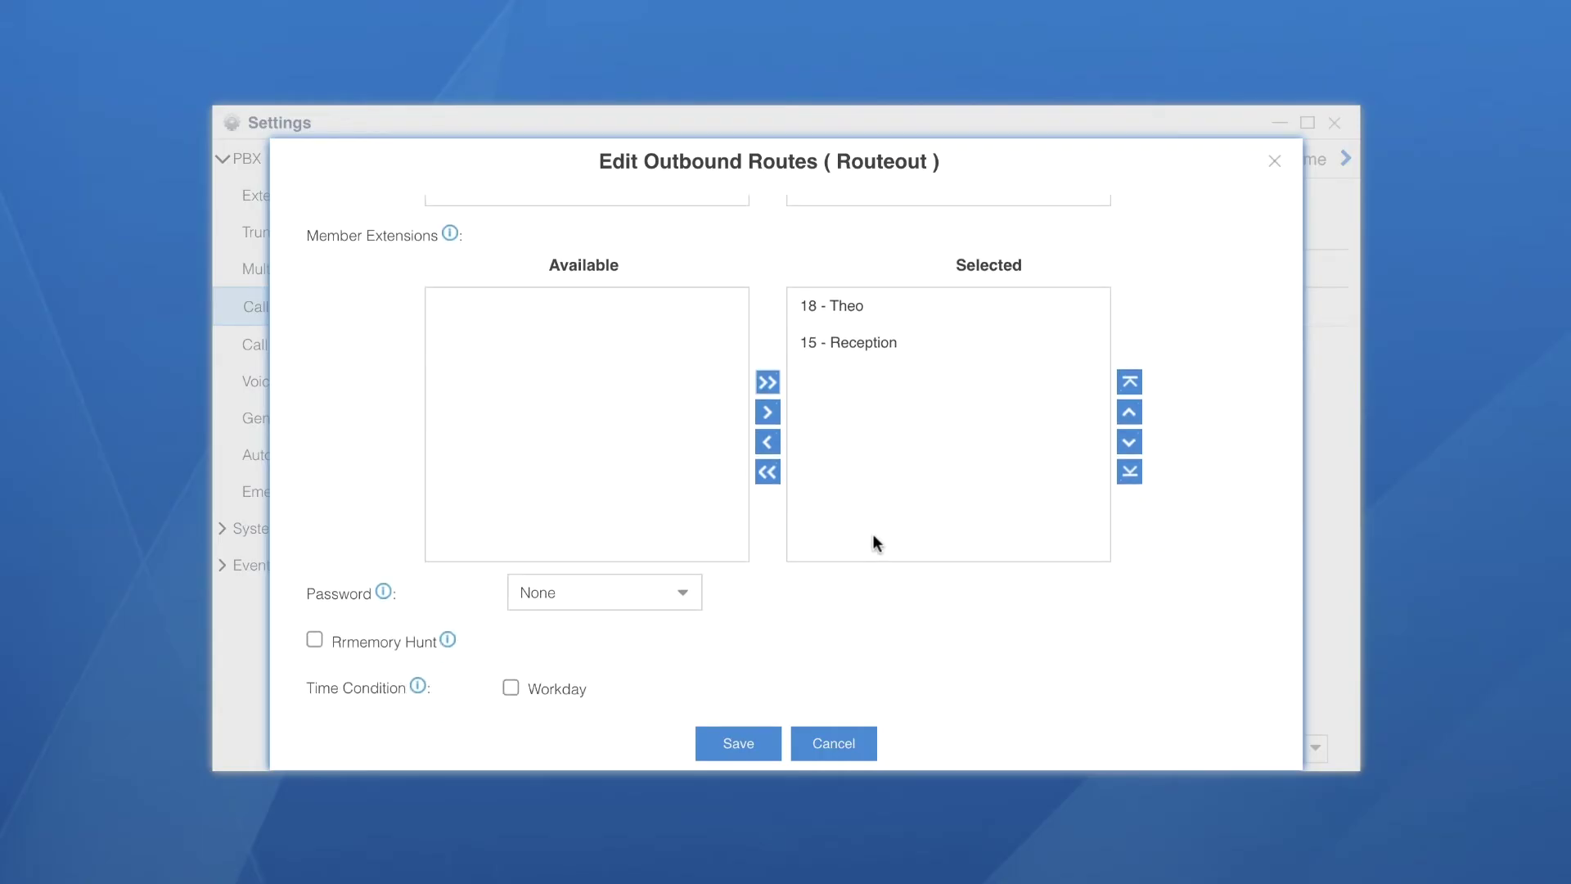
pyautogui.click(745, 749)
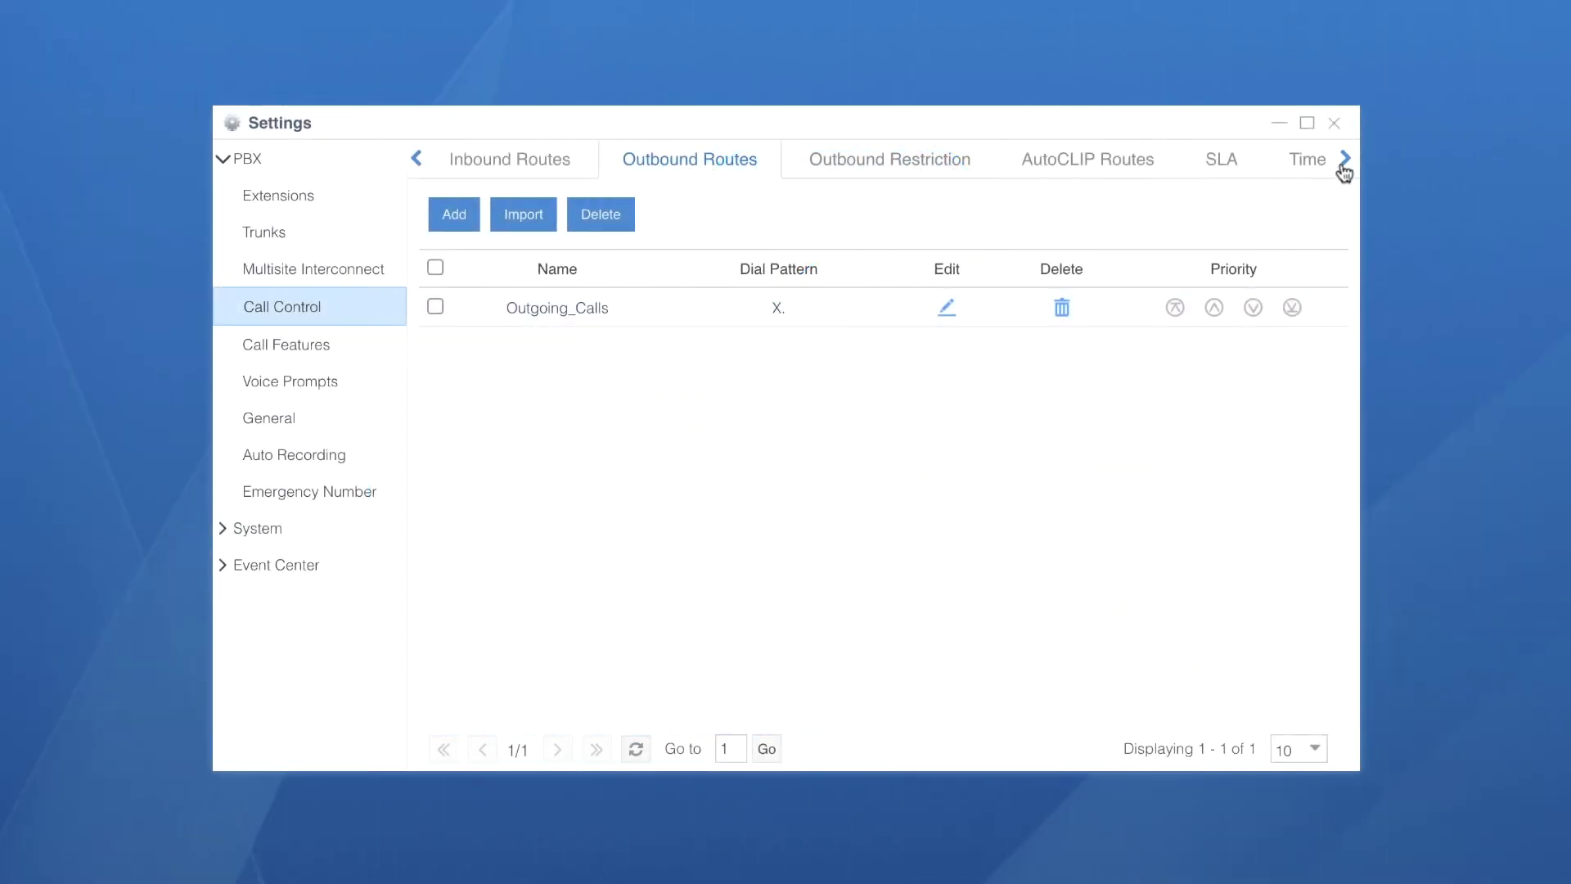
# Delete the old Workday time condition under Call Control > Time Conditions
pyautogui.click(1345, 162)
pyautogui.click(1345, 162)
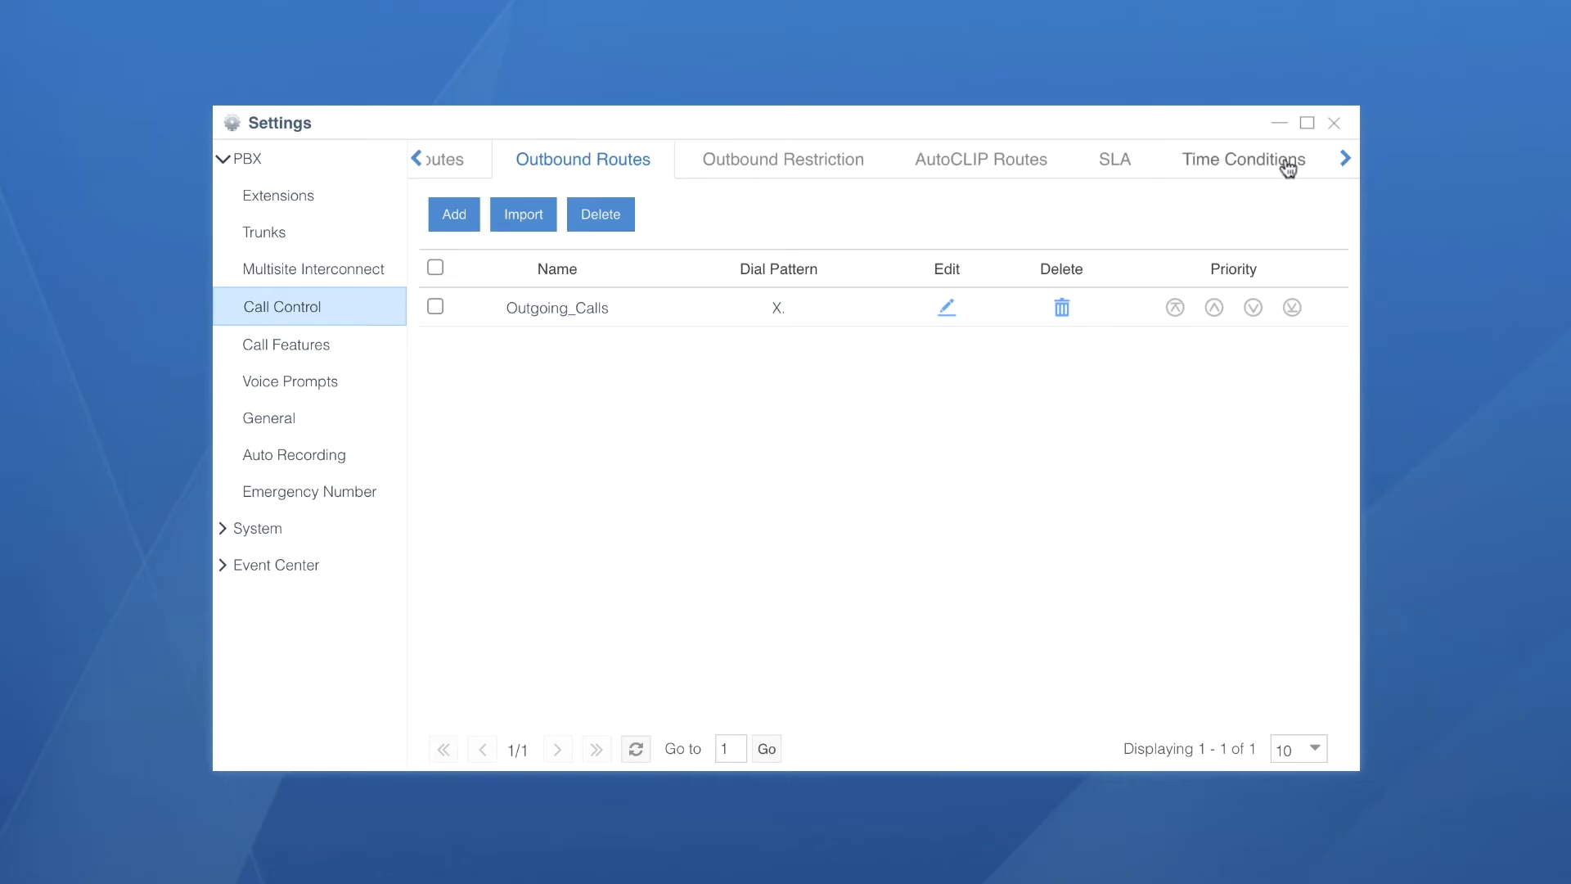
pyautogui.click(1288, 169)
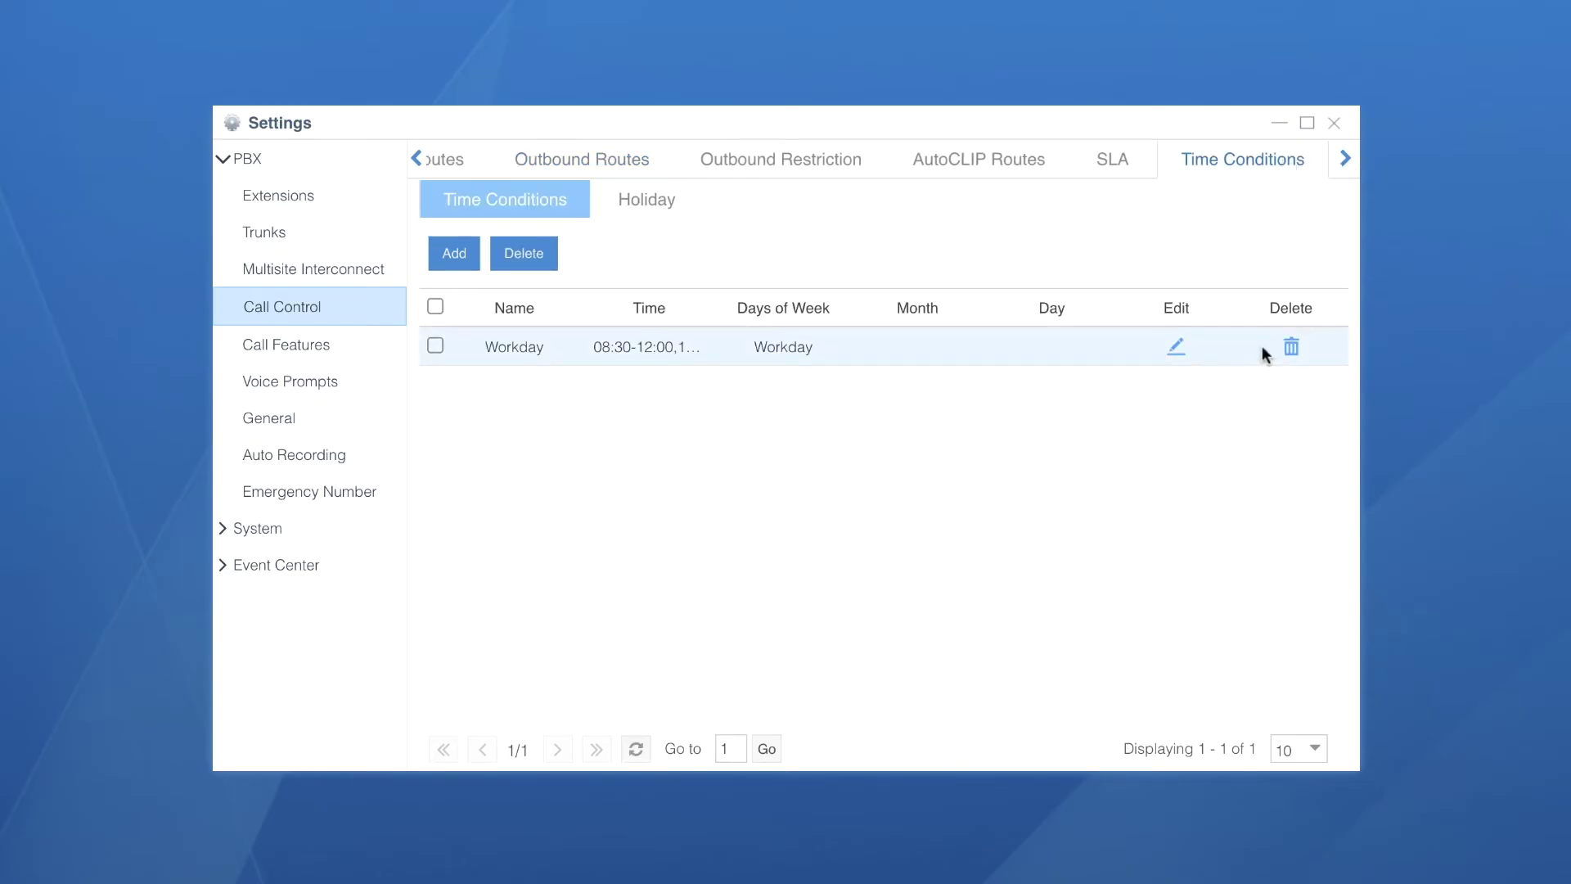
pyautogui.click(1284, 347)
pyautogui.click(745, 469)
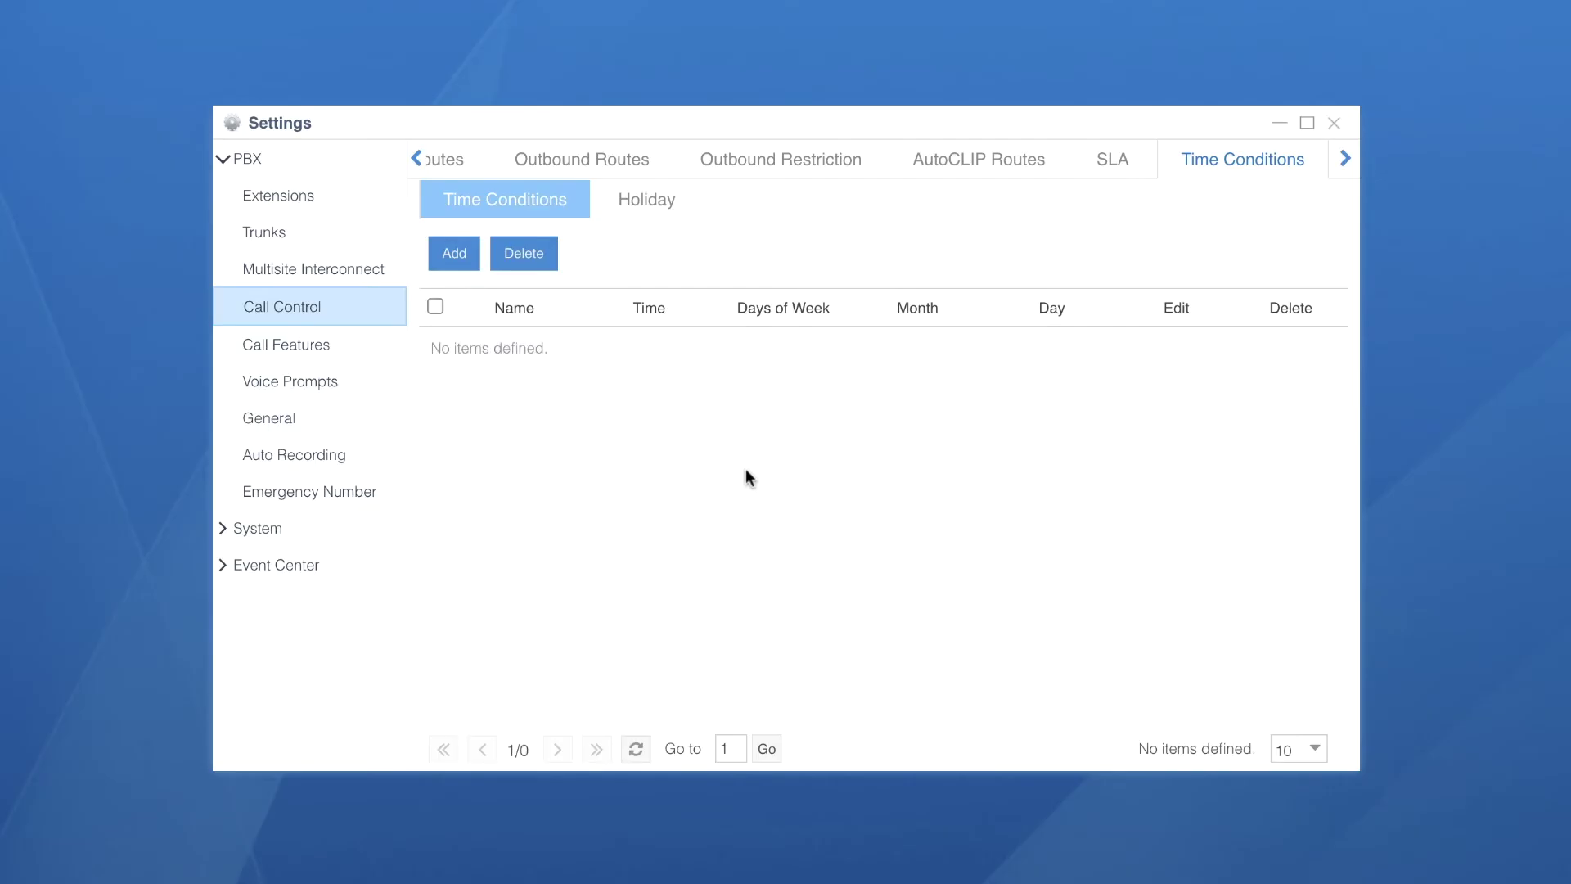
# Create a time condition named Working_Days running from 09:00 to 18:00
pyautogui.click(465, 251)
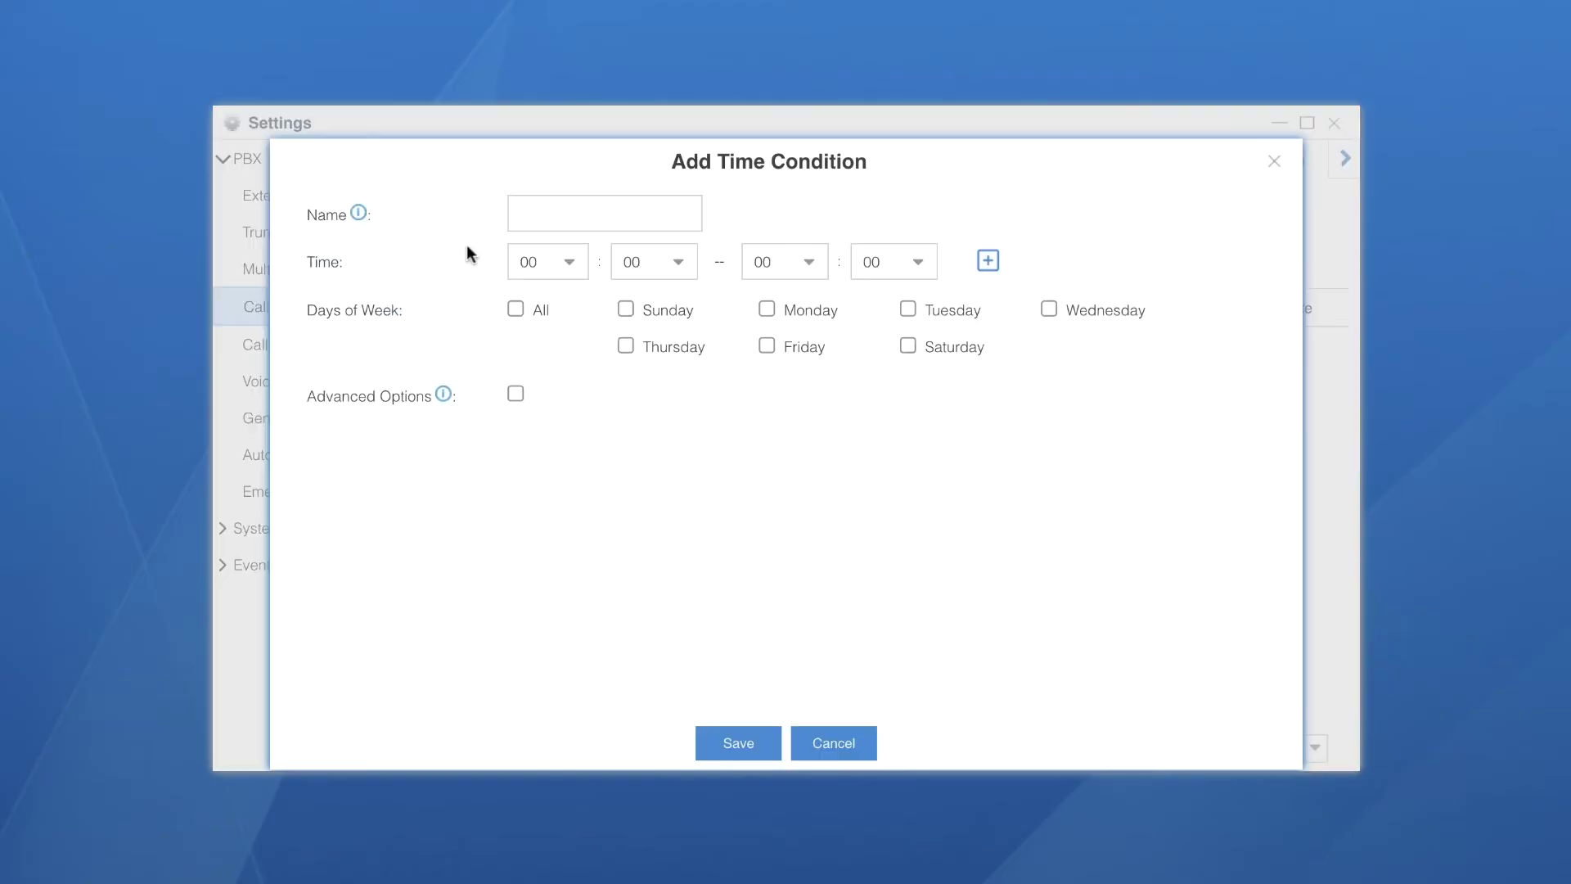
pyautogui.click(541, 215)
pyautogui.write('Working_Days')
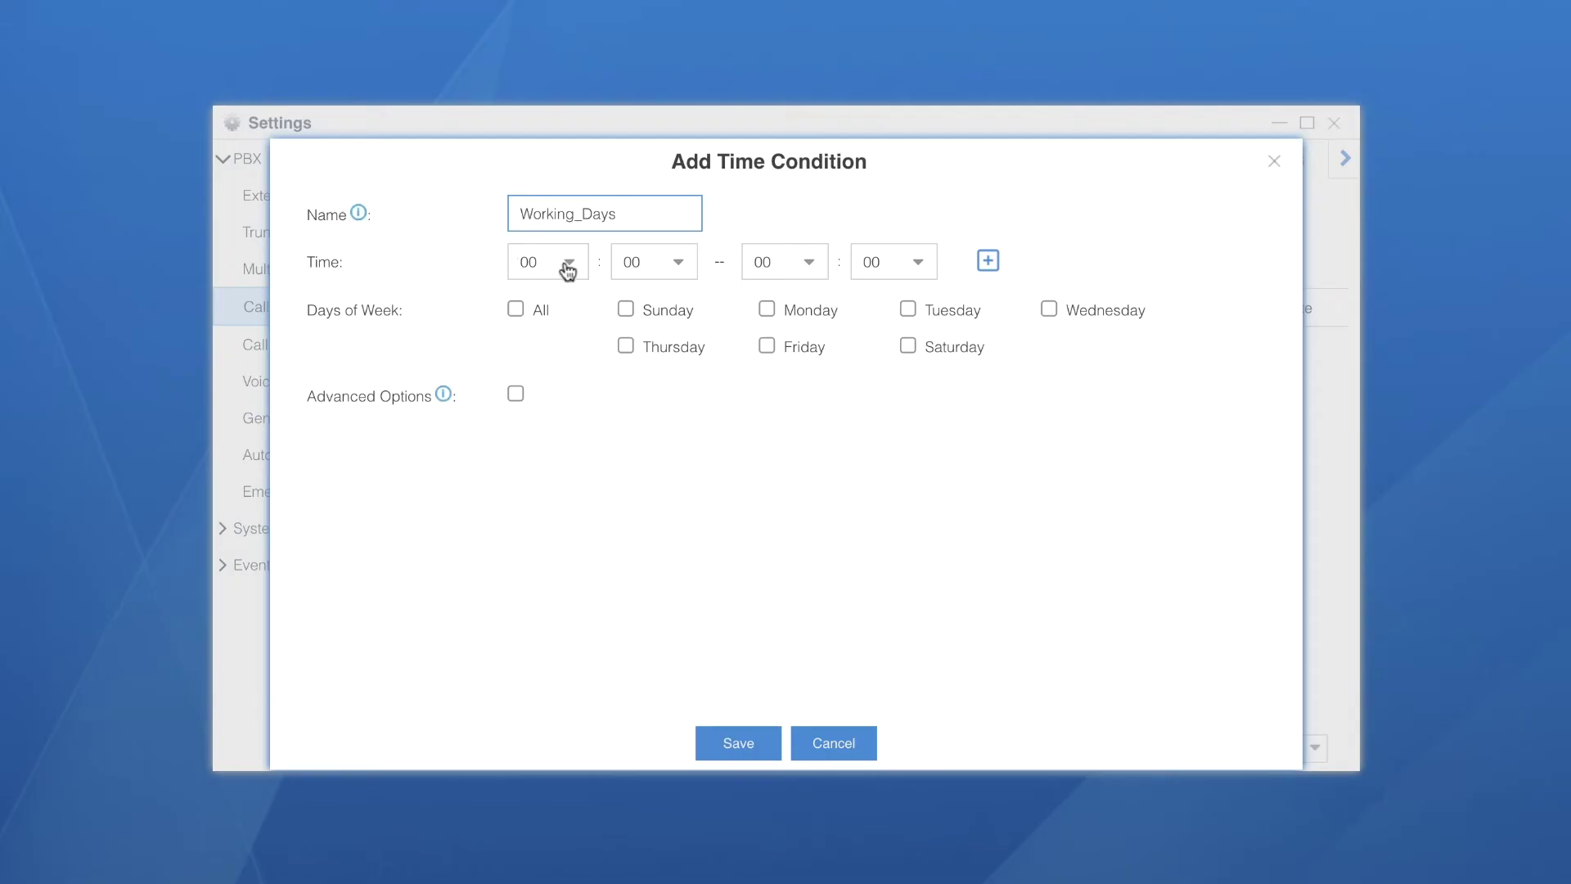
pyautogui.click(568, 263)
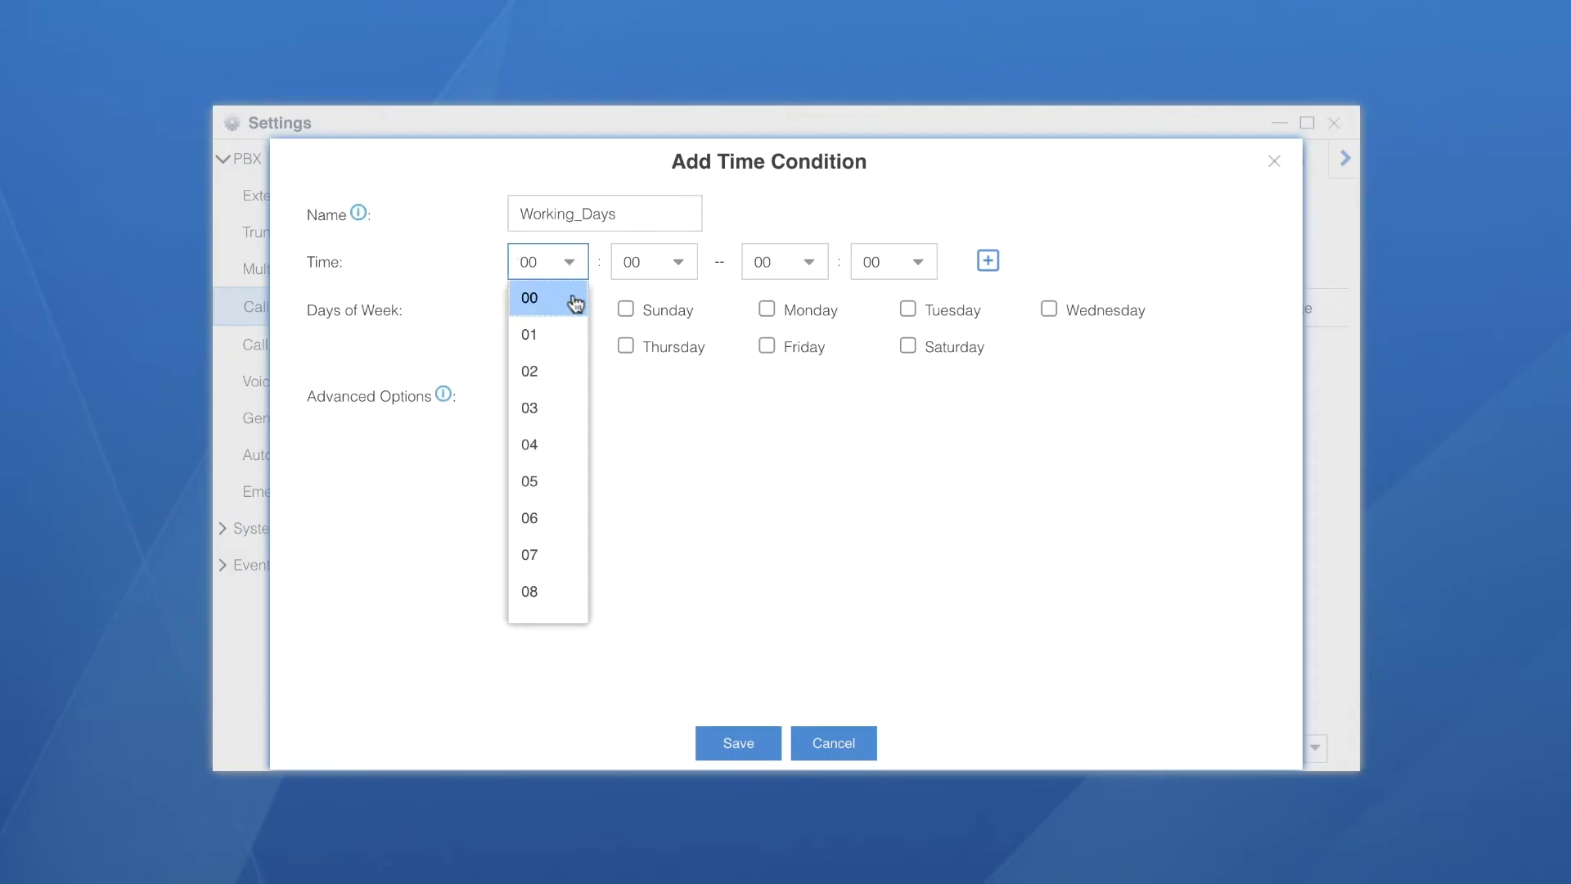
pyautogui.scroll(-1, 562, 539)
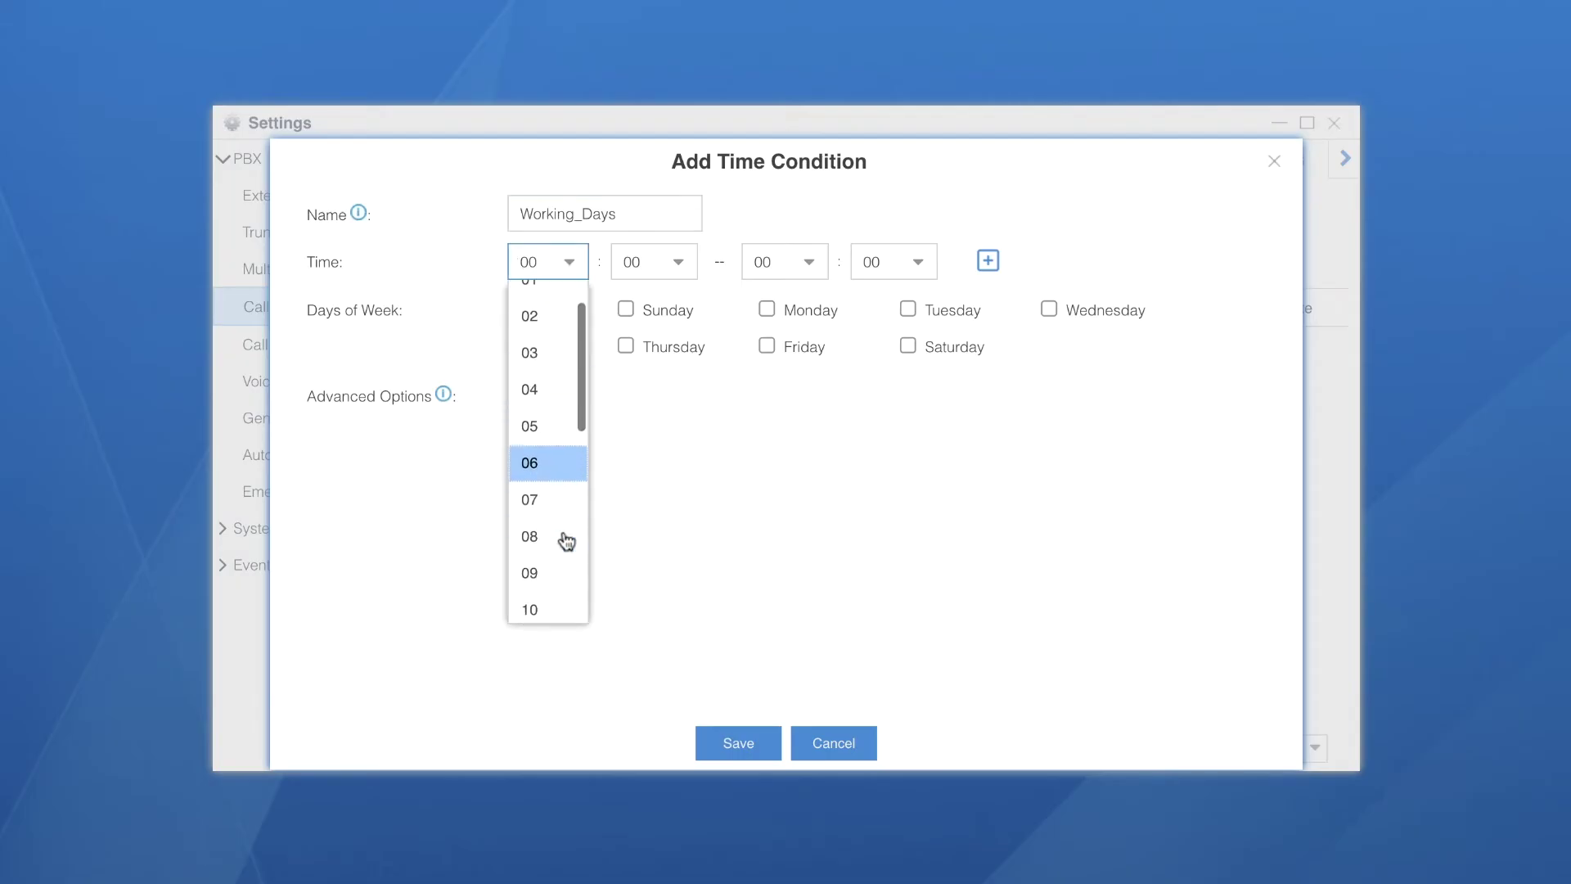
pyautogui.click(543, 572)
pyautogui.click(816, 263)
pyautogui.scroll(-1, 784, 430)
pyautogui.scroll(-4, 784, 431)
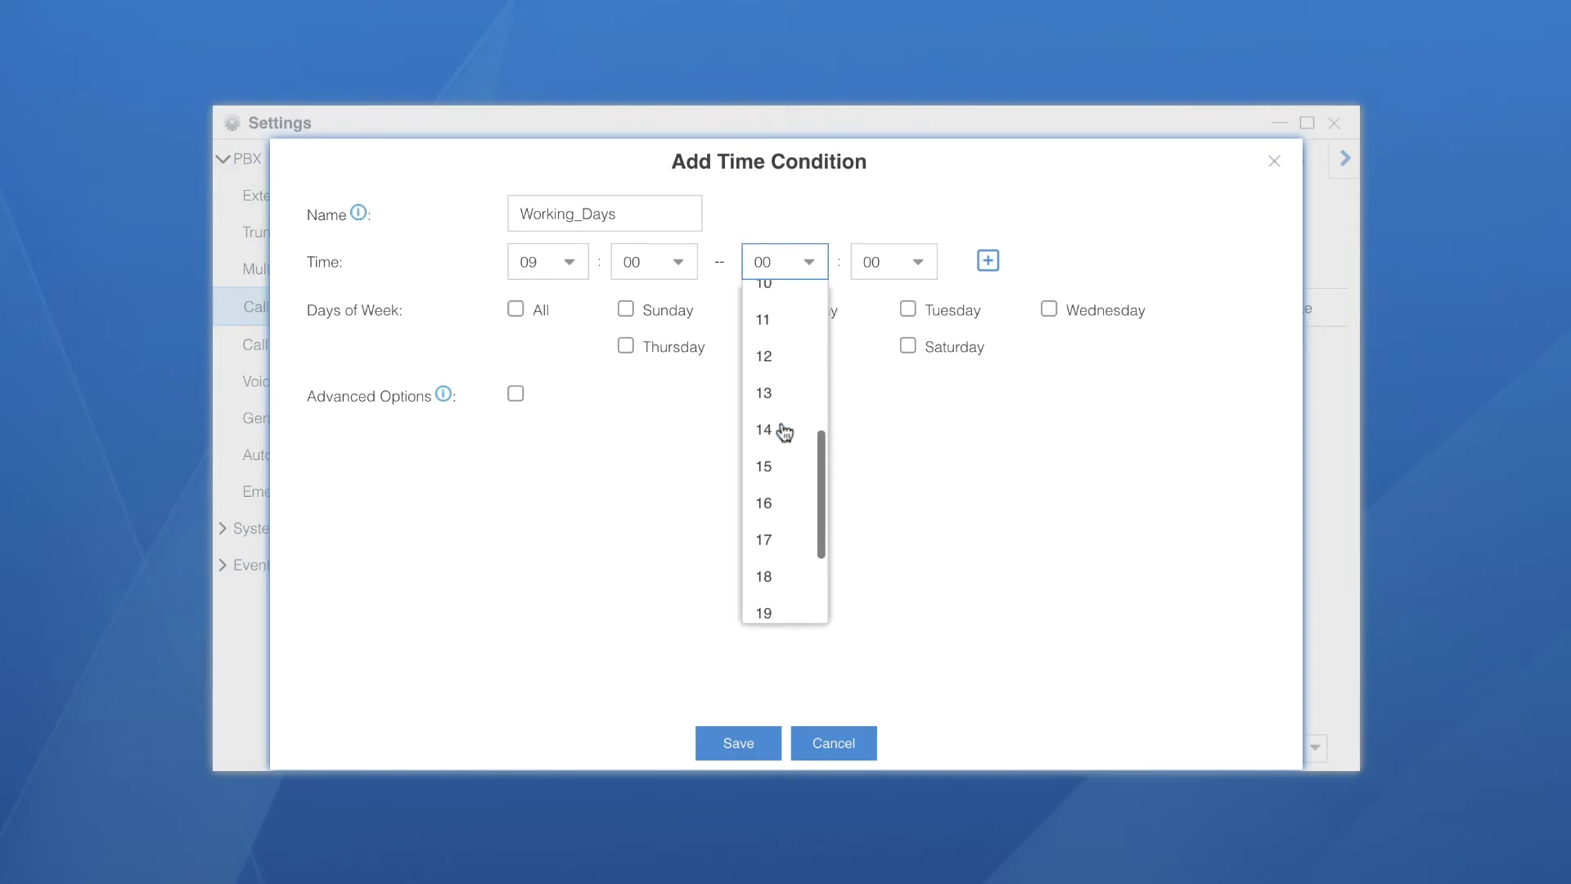
pyautogui.click(785, 560)
# Apply Working_Days to Monday through Friday and save it
pyautogui.click(767, 310)
pyautogui.click(908, 310)
pyautogui.click(1050, 309)
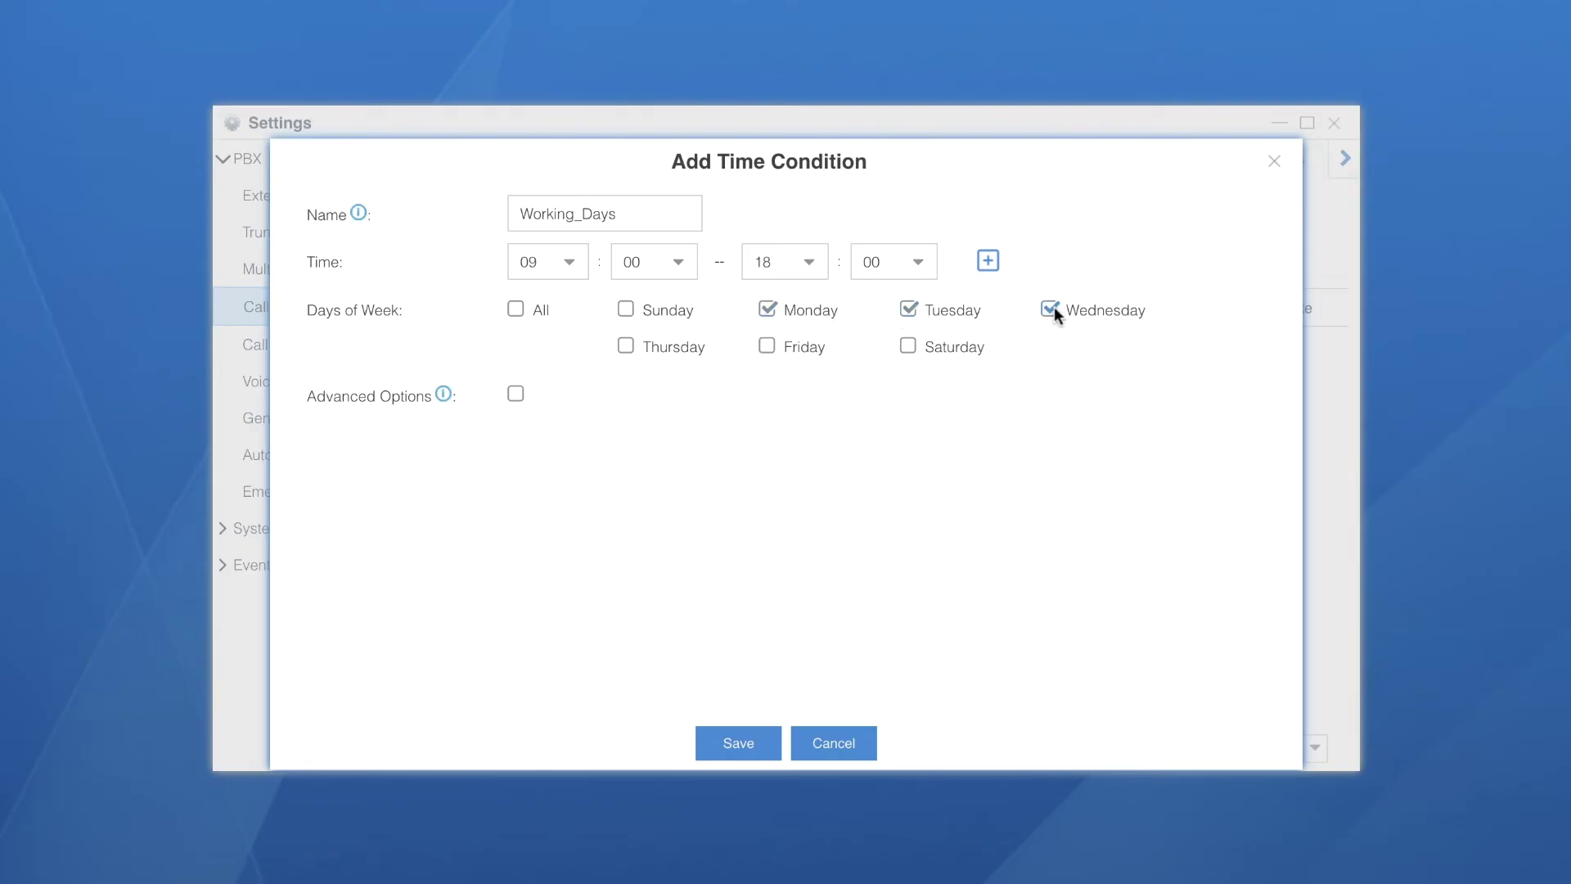
pyautogui.click(626, 346)
pyautogui.click(739, 744)
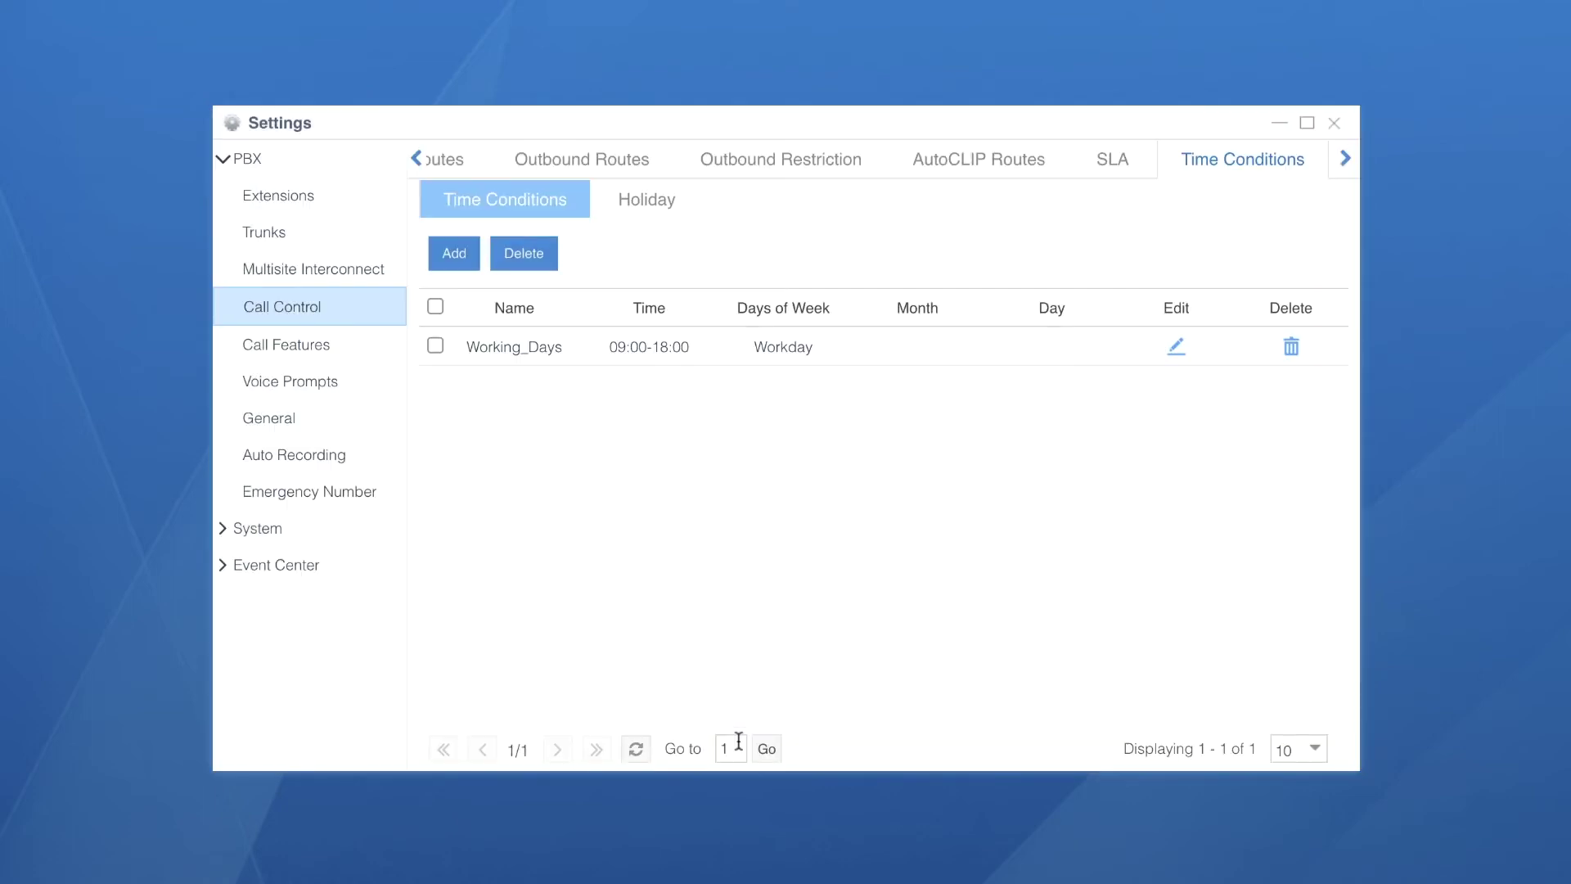
# Create a Weekends time condition from 00:00 to 23:59 on Saturday and Sunday, and save it
pyautogui.click(454, 255)
pyautogui.click(536, 211)
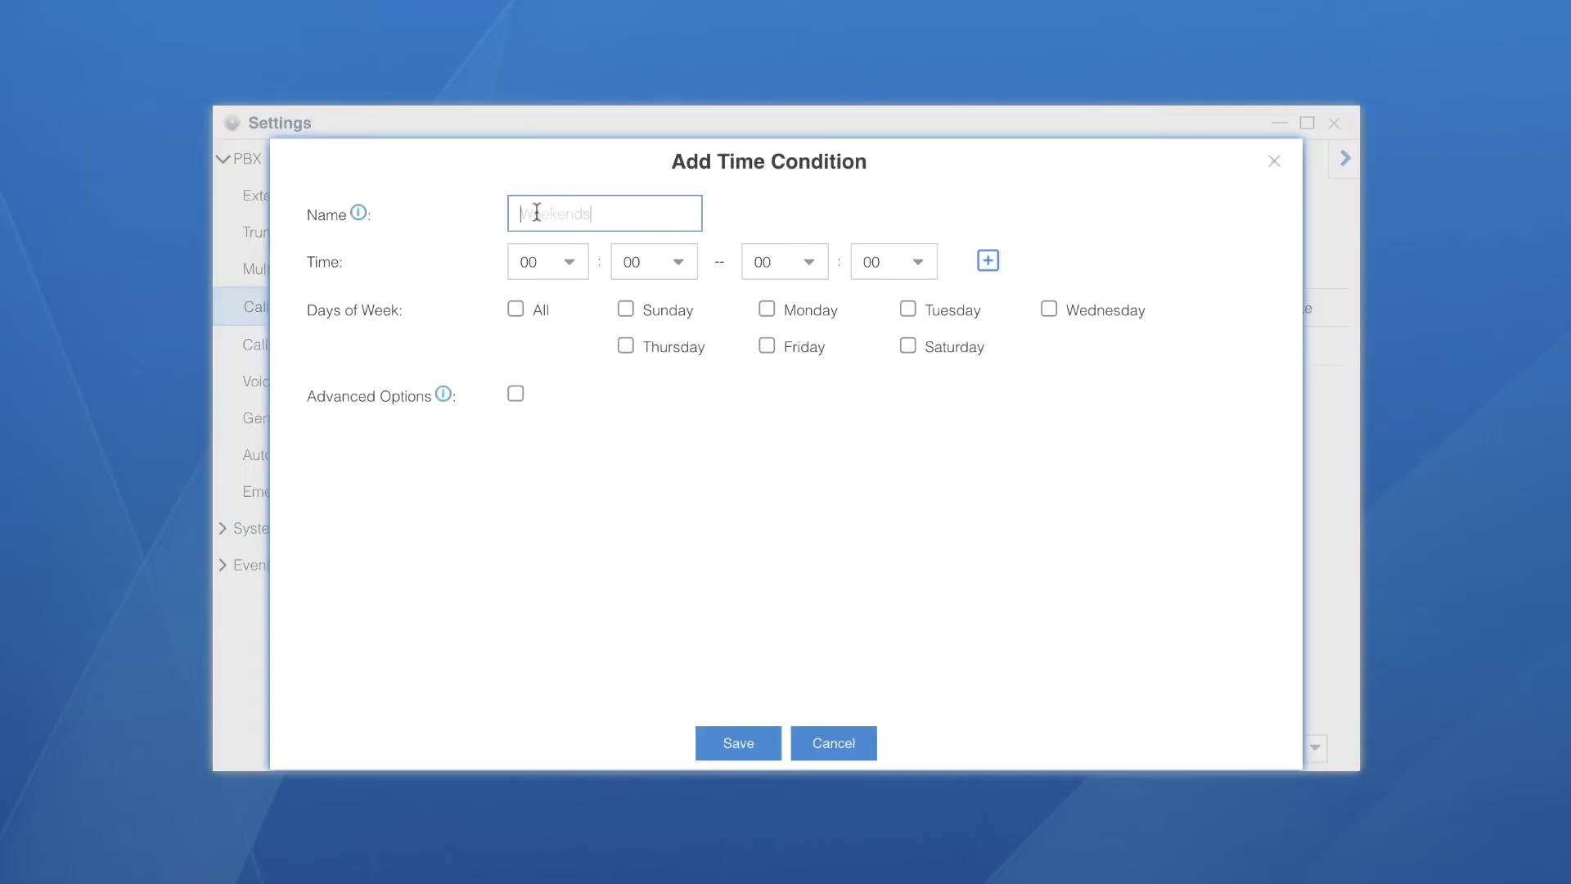
pyautogui.write('Weekends')
pyautogui.click(814, 261)
pyautogui.scroll(-5, 798, 491)
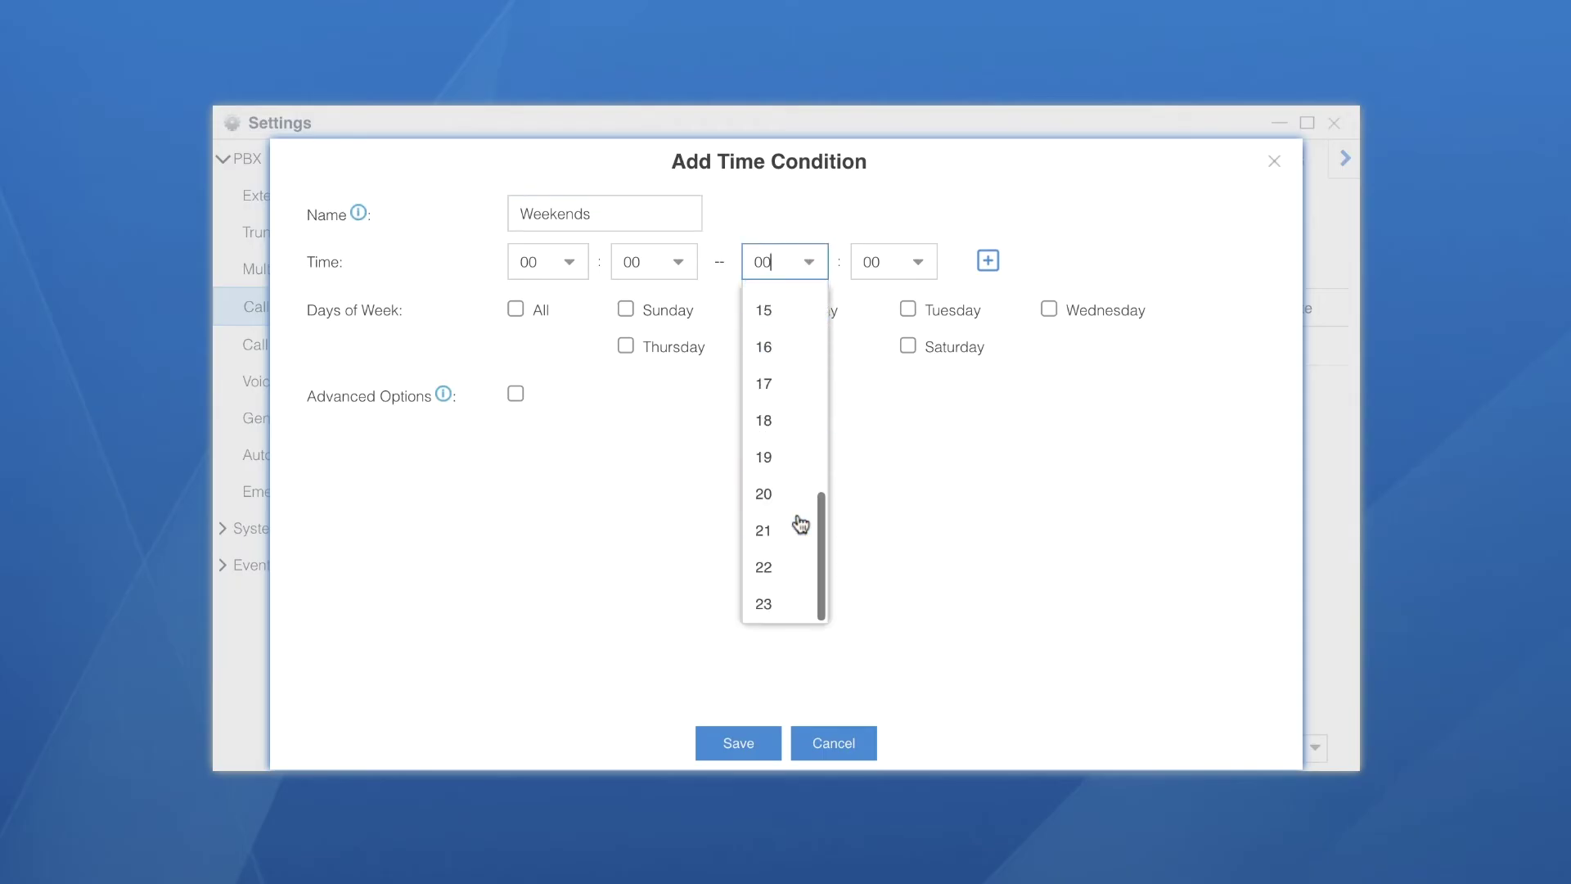
pyautogui.click(781, 604)
pyautogui.click(912, 261)
pyautogui.scroll(-15, 881, 457)
pyautogui.click(877, 604)
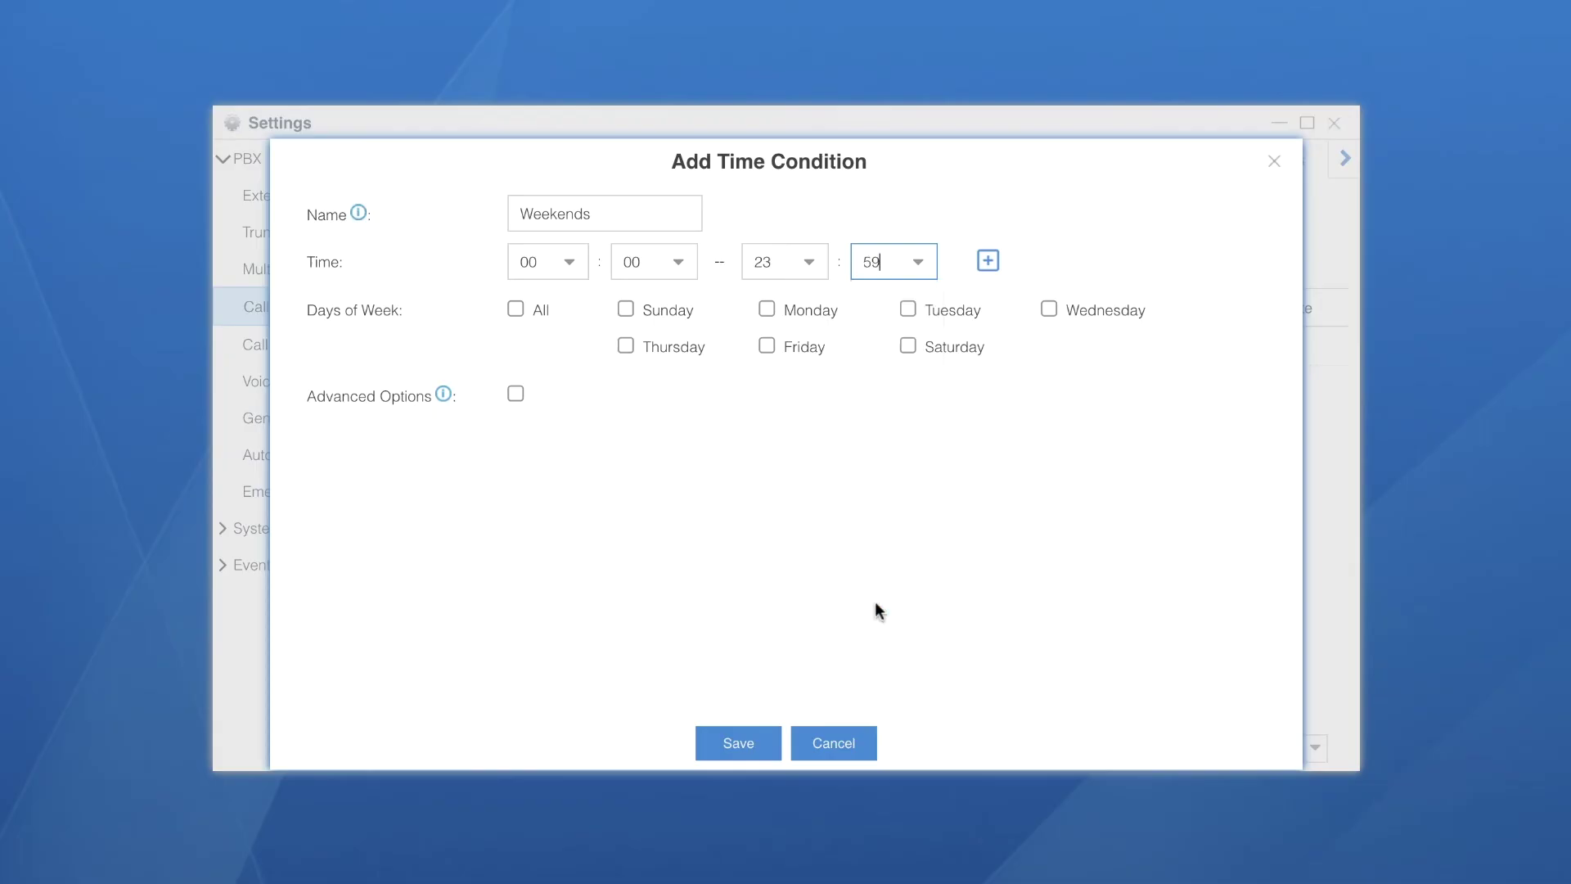
pyautogui.click(626, 308)
pyautogui.click(724, 745)
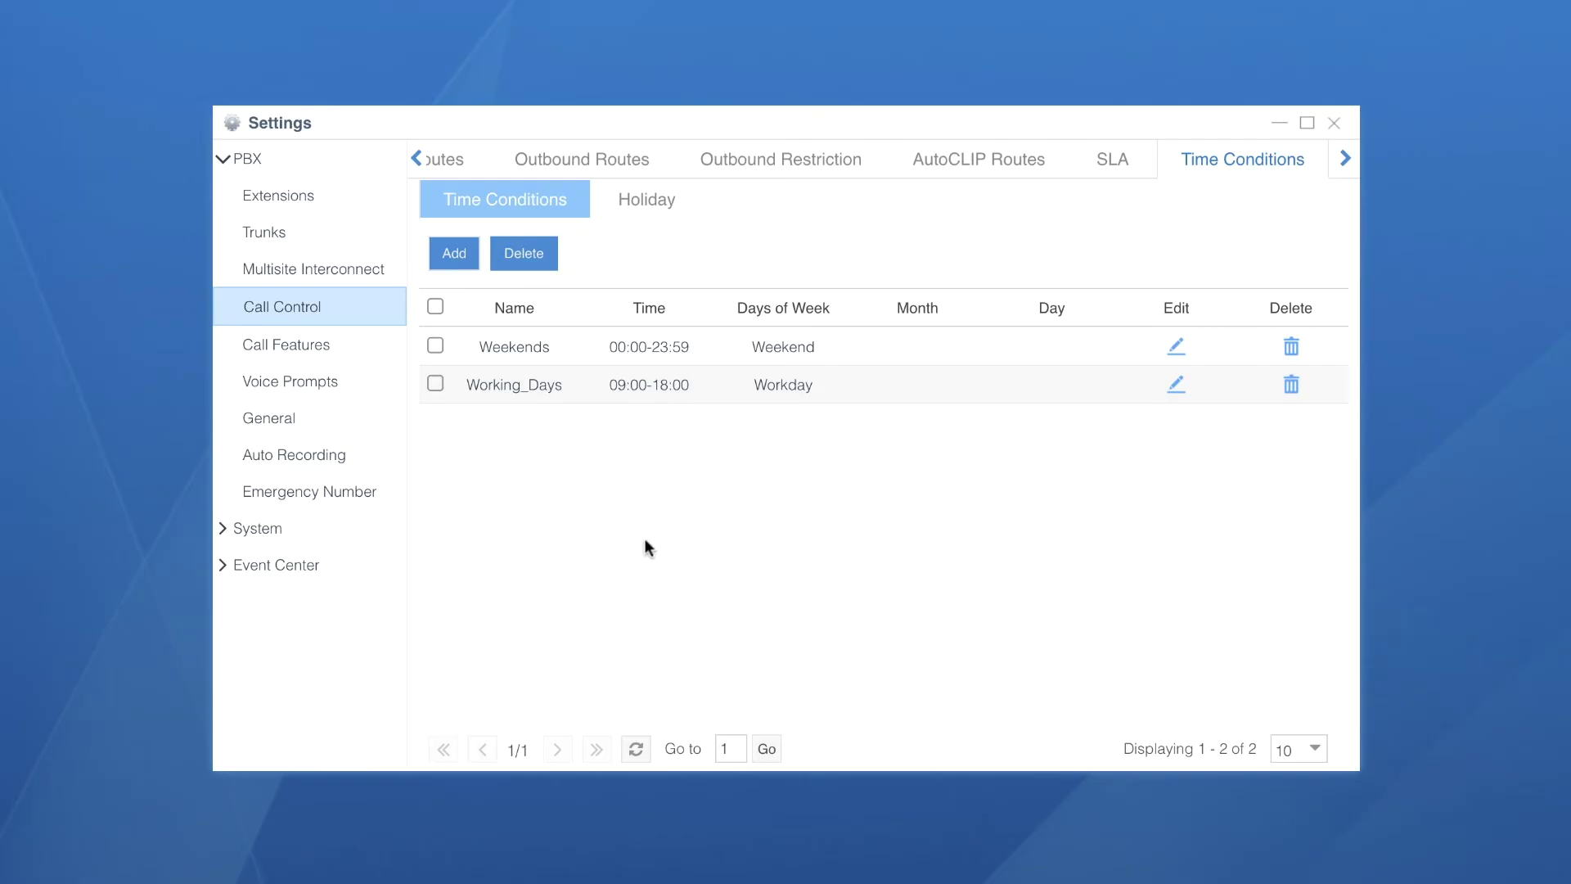
# Rename the Routein inbound route to Incoming_Calls
pyautogui.click(415, 160)
pyautogui.click(414, 160)
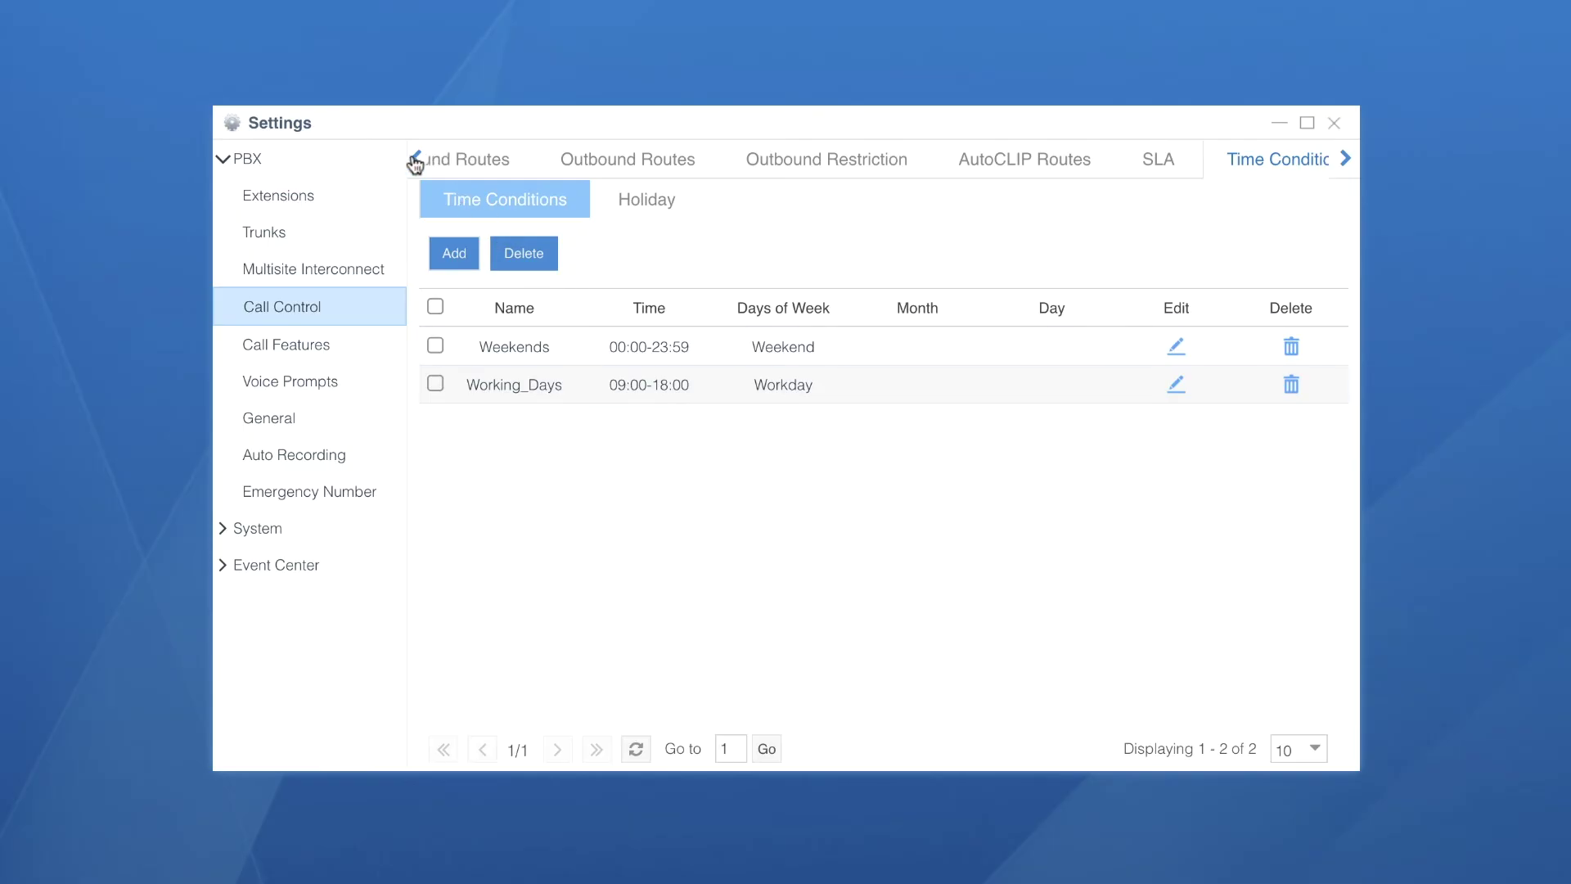
pyautogui.click(471, 162)
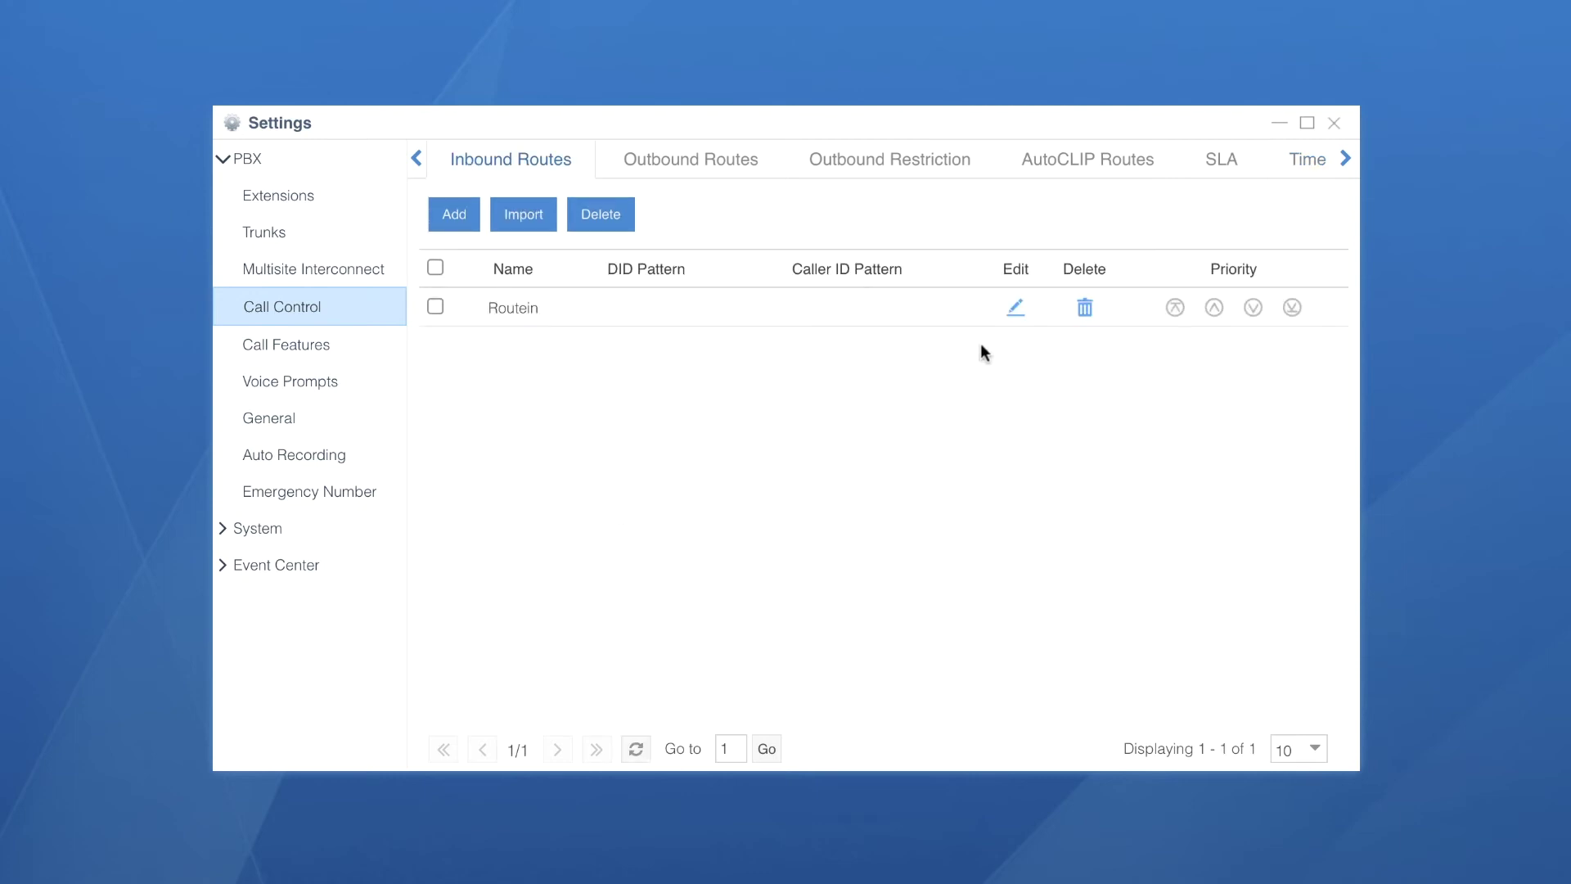
pyautogui.click(1017, 307)
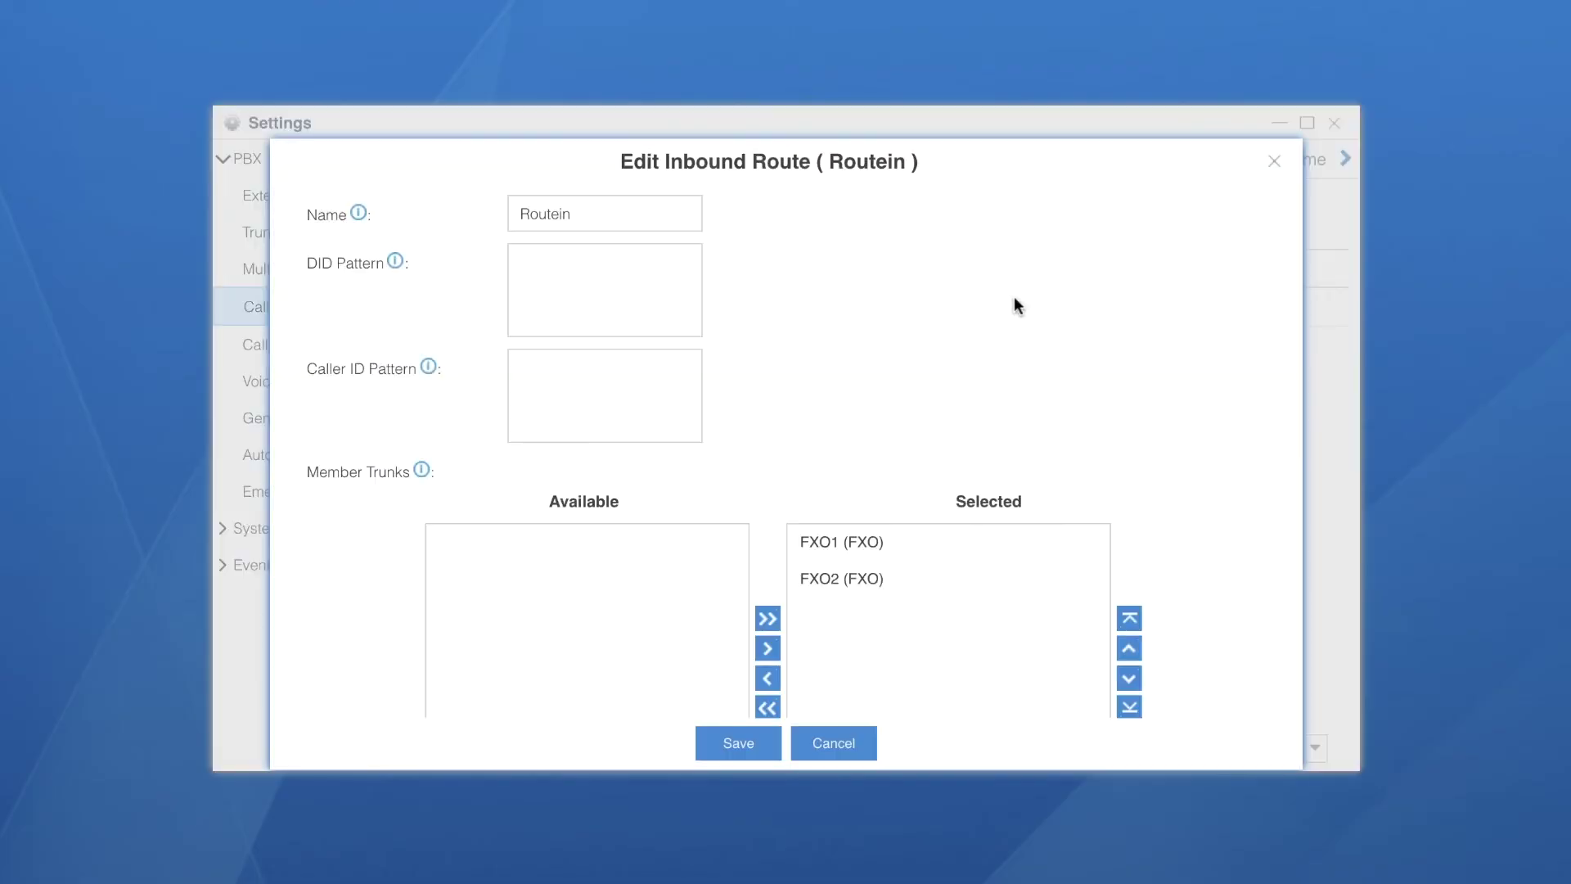
pyautogui.moveTo(701, 221); pyautogui.dragTo(352, 200)
pyautogui.write('Incoming_Calls')
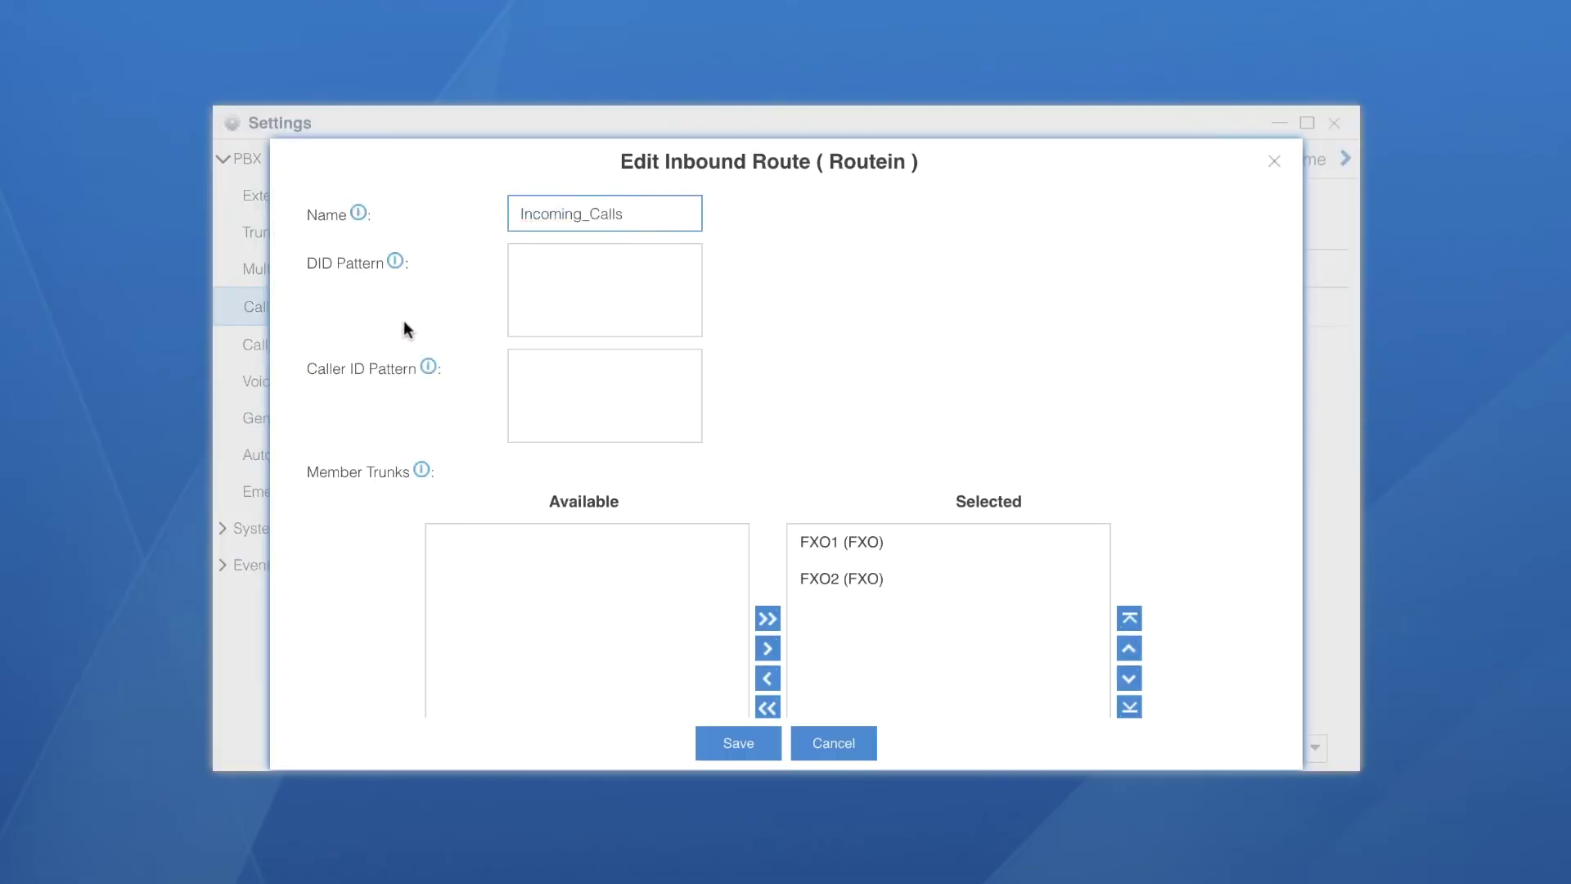
# Enable time conditions on the route with Working_Days and Weekends rows
pyautogui.scroll(-1, 401, 324)
pyautogui.scroll(-3, 413, 335)
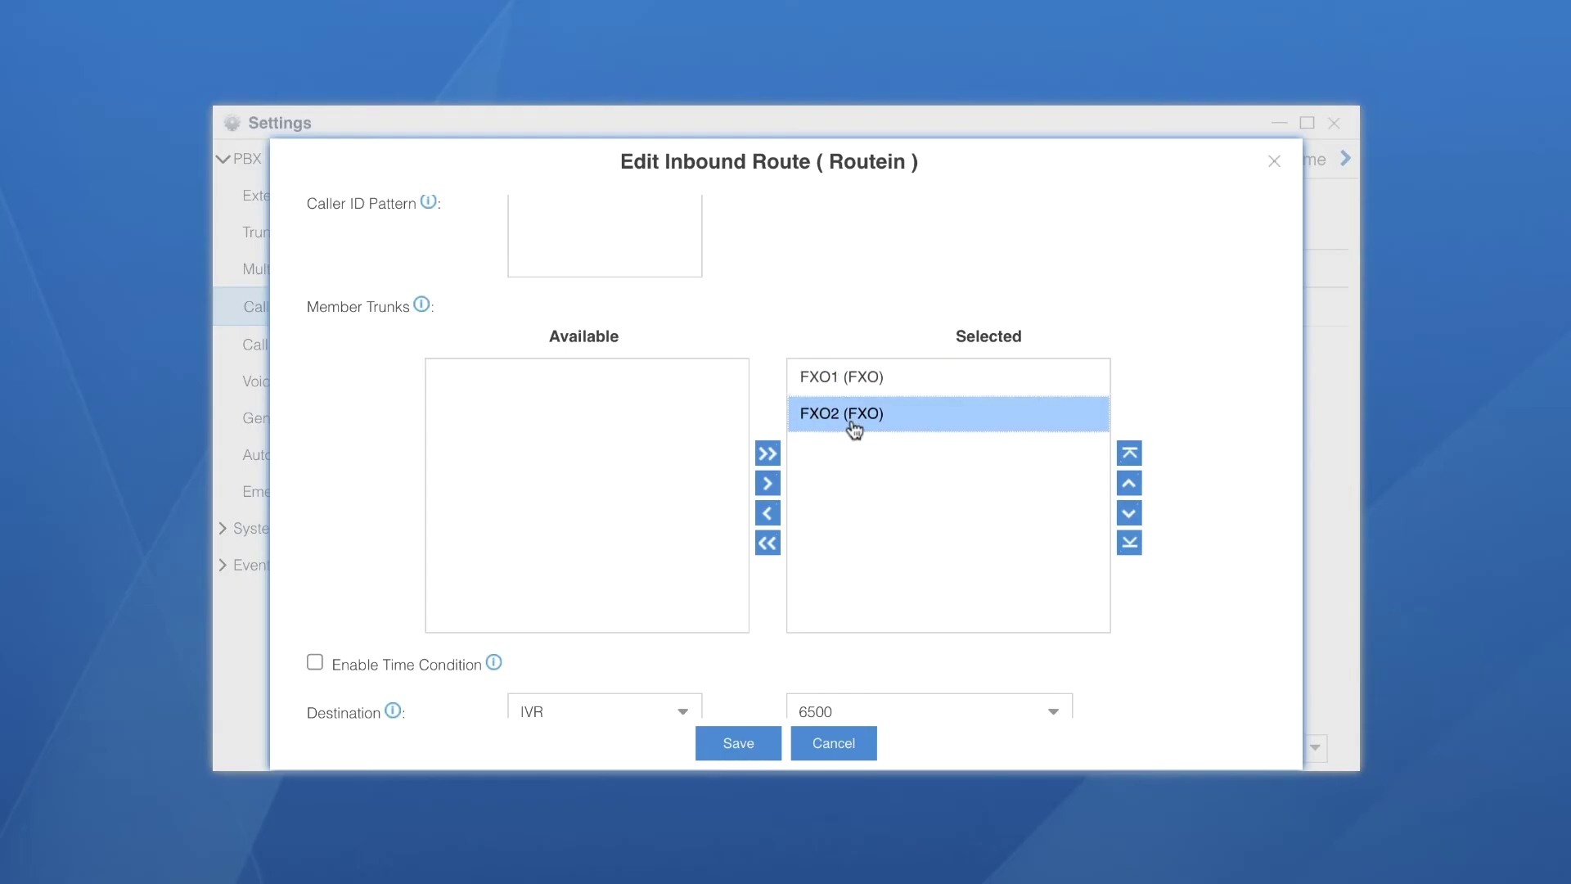
pyautogui.scroll(-4, 856, 491)
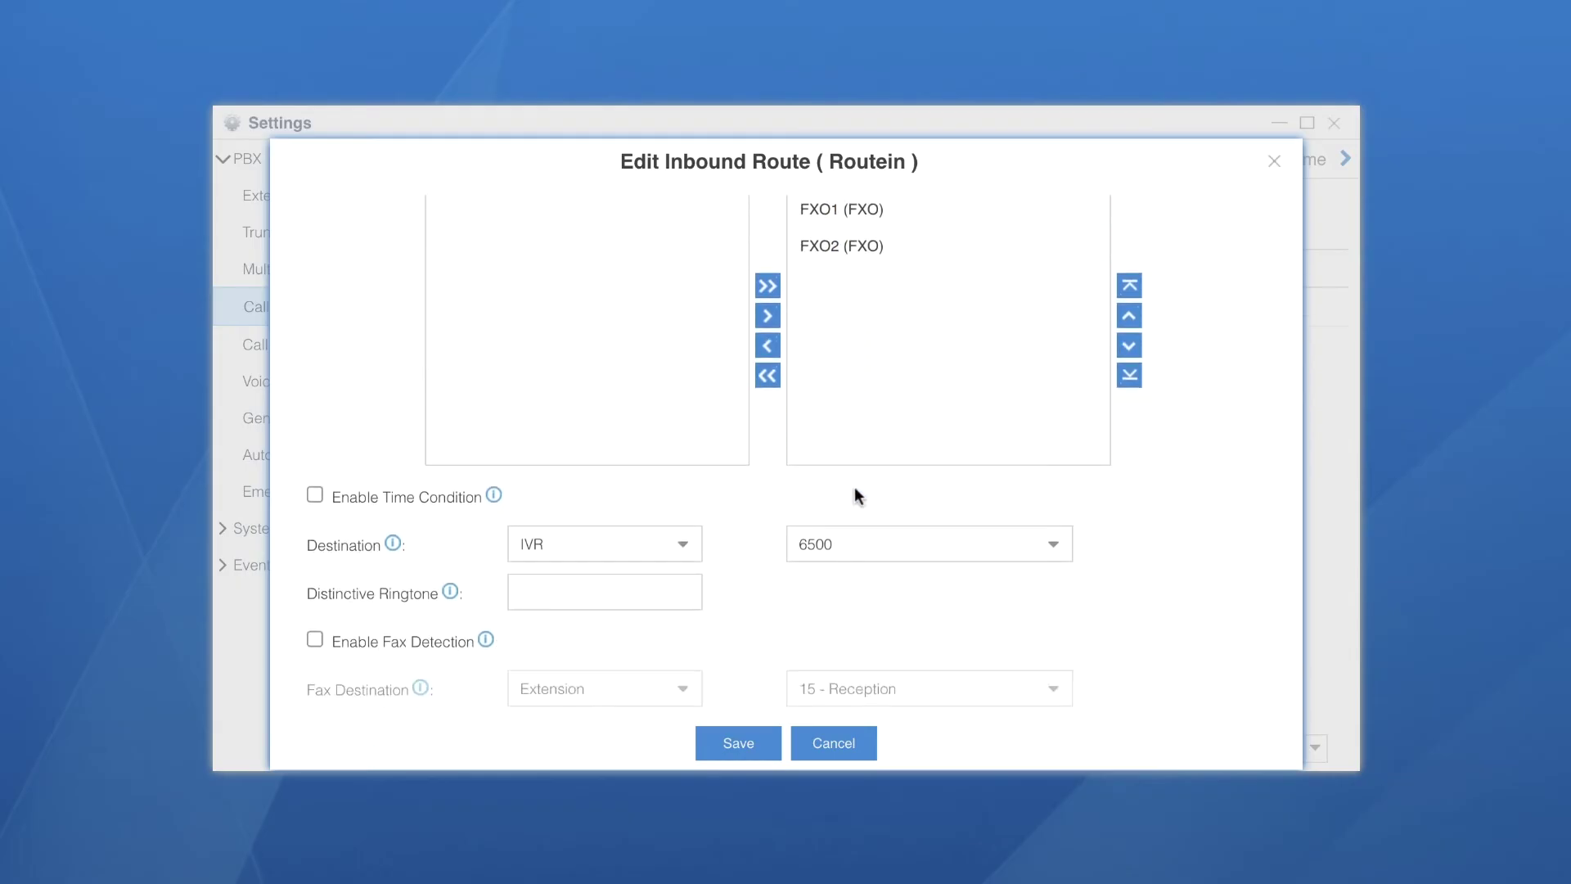
pyautogui.click(315, 496)
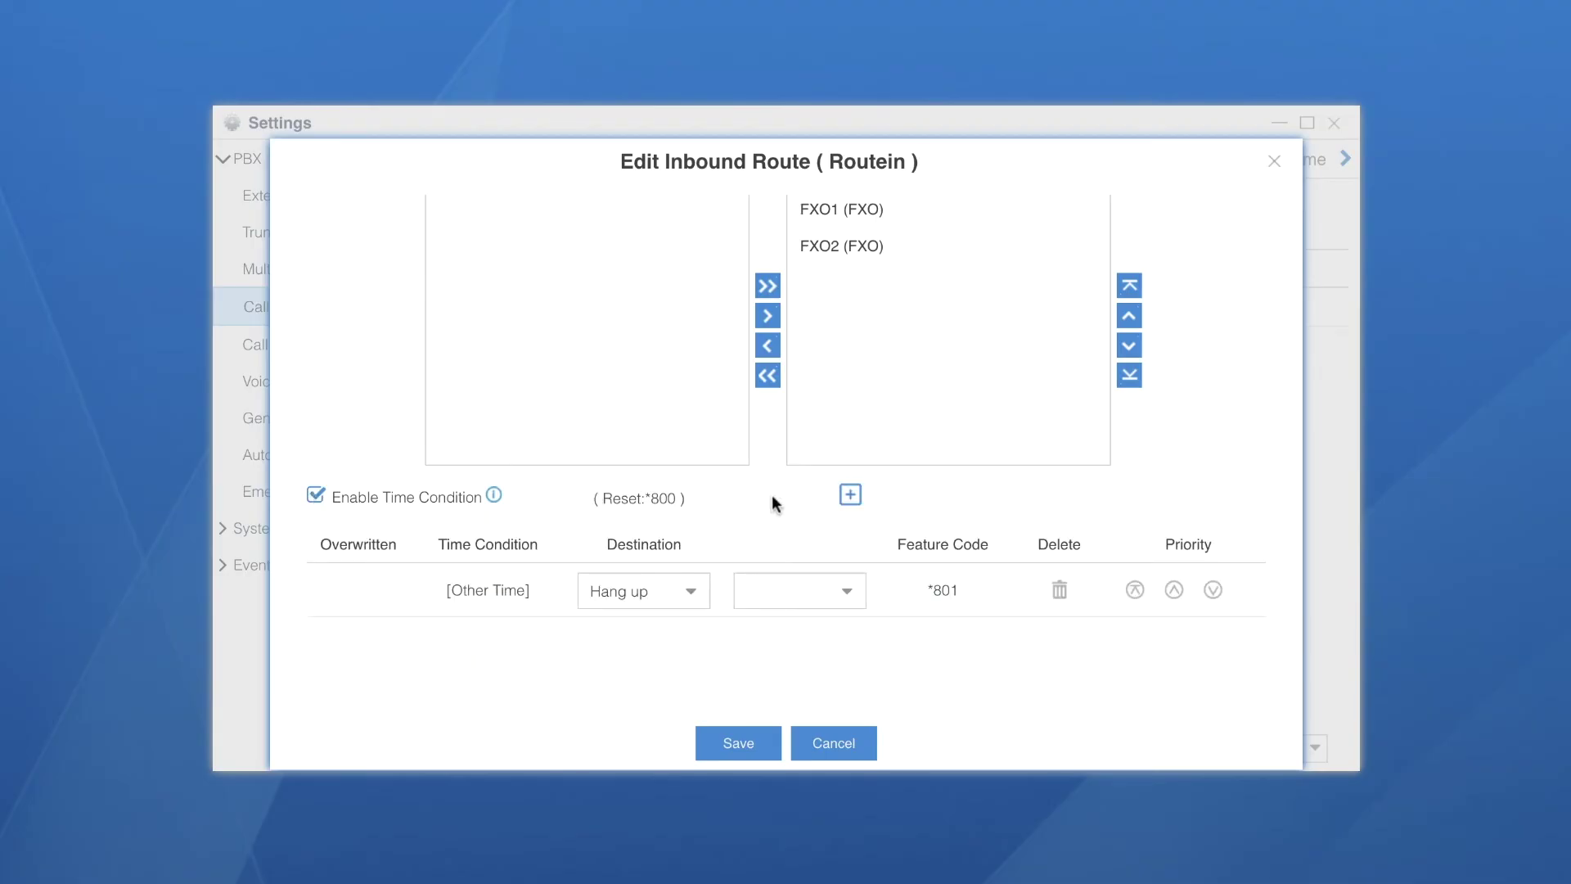
pyautogui.click(852, 495)
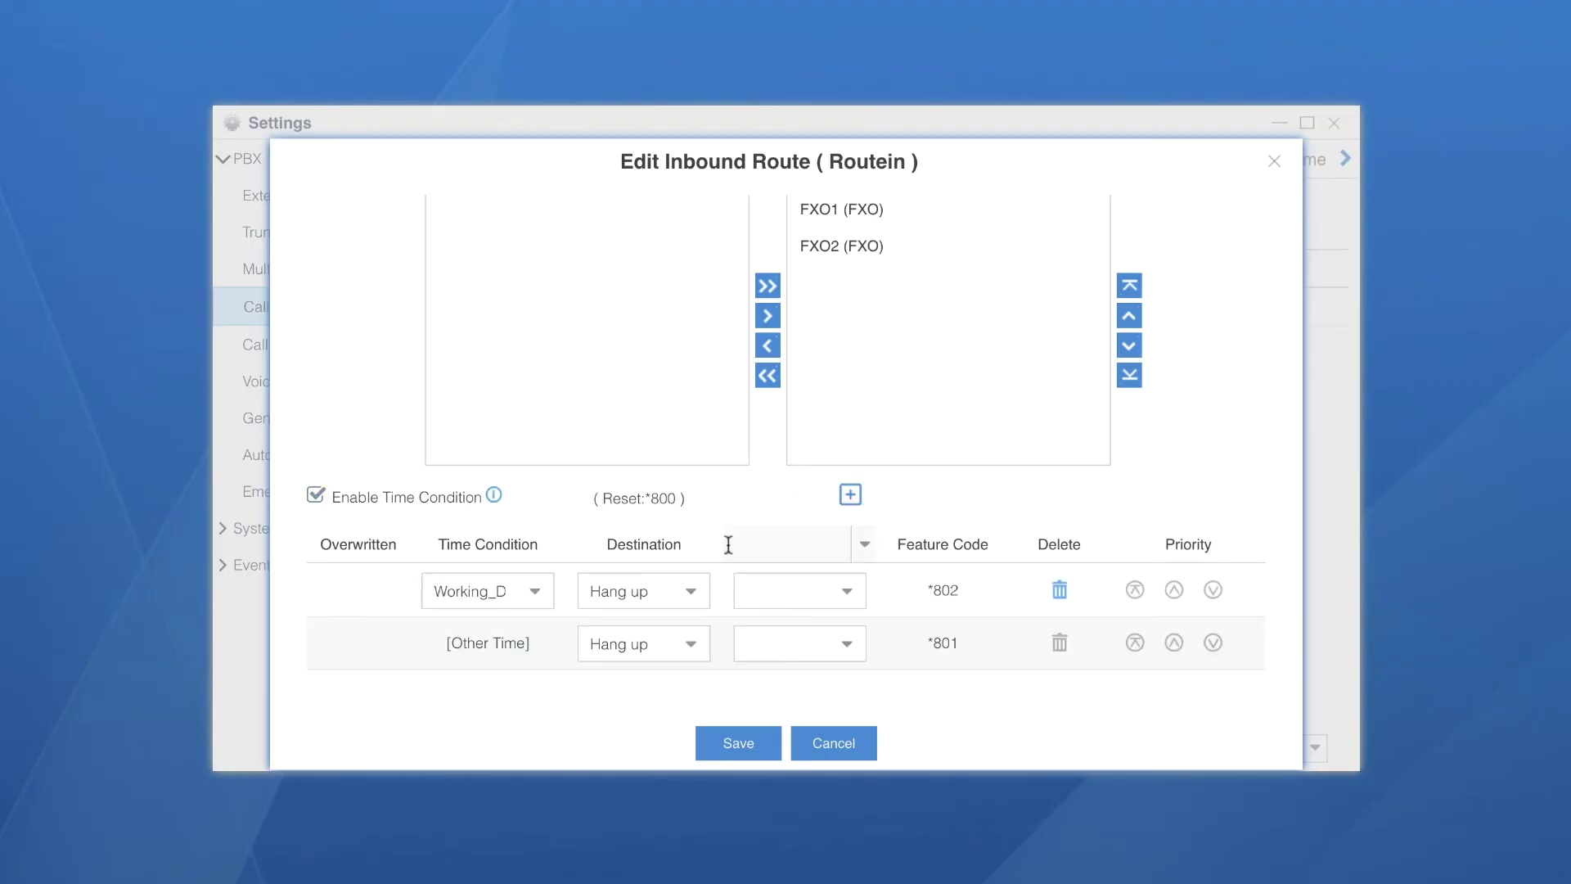
pyautogui.click(536, 592)
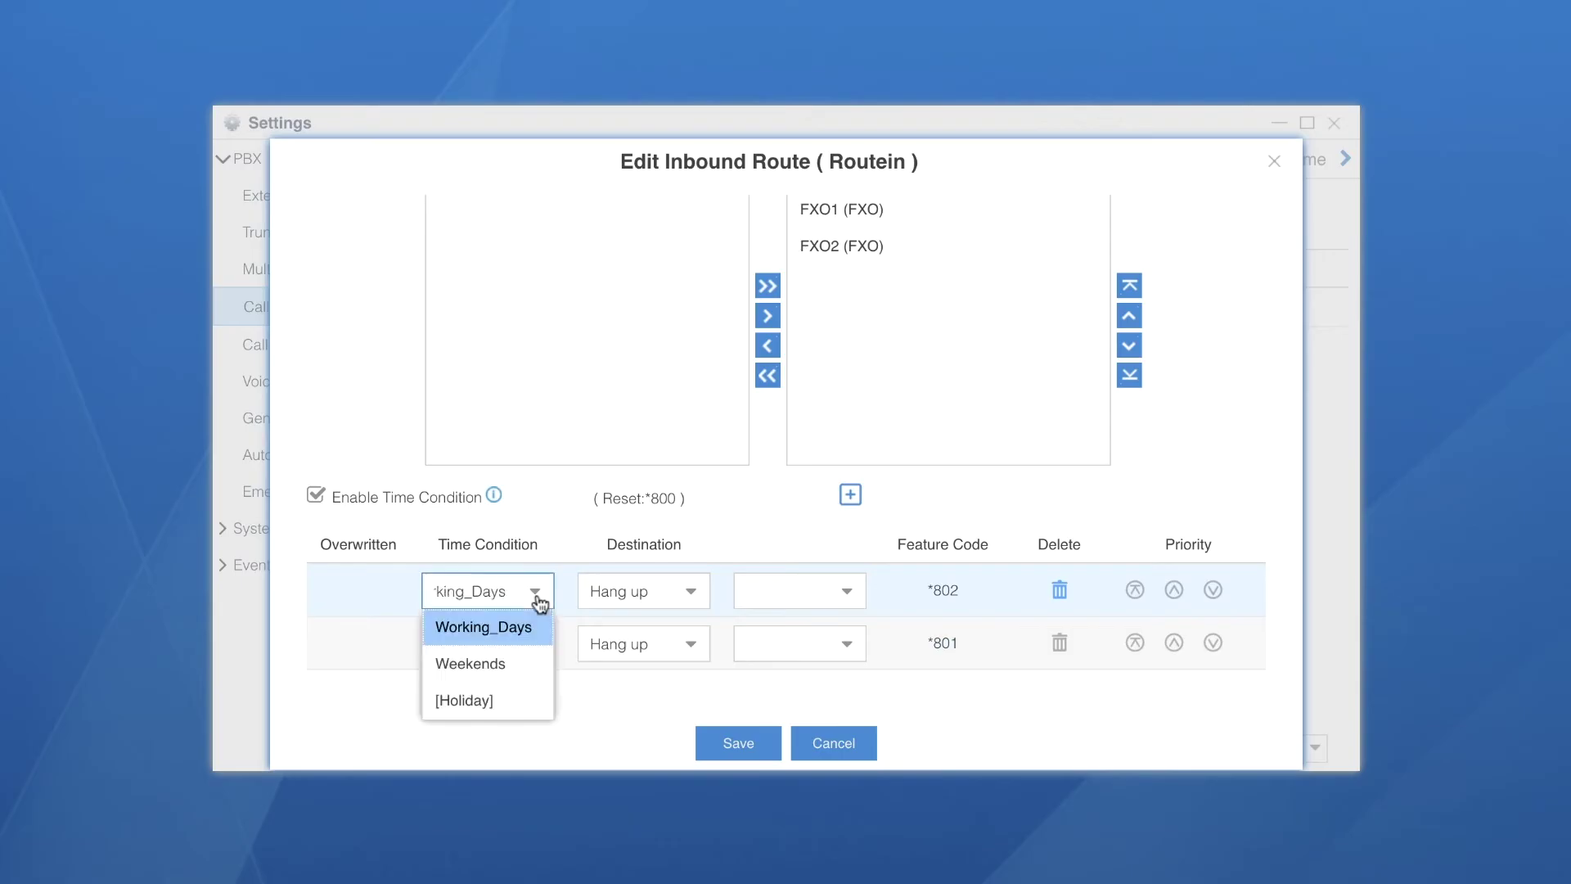
pyautogui.click(507, 628)
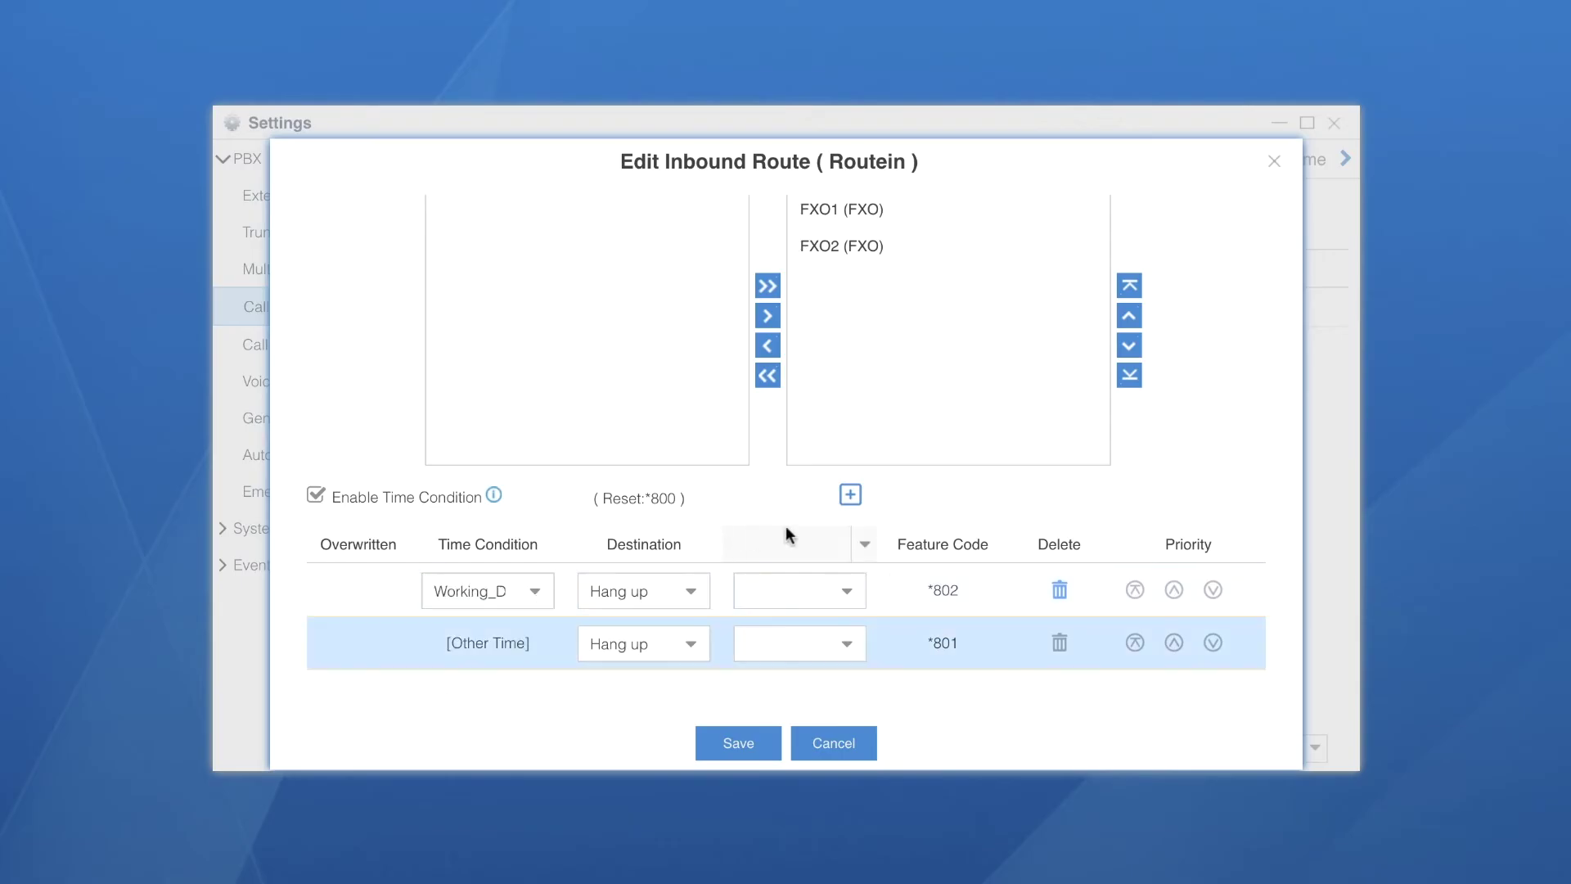
pyautogui.click(849, 495)
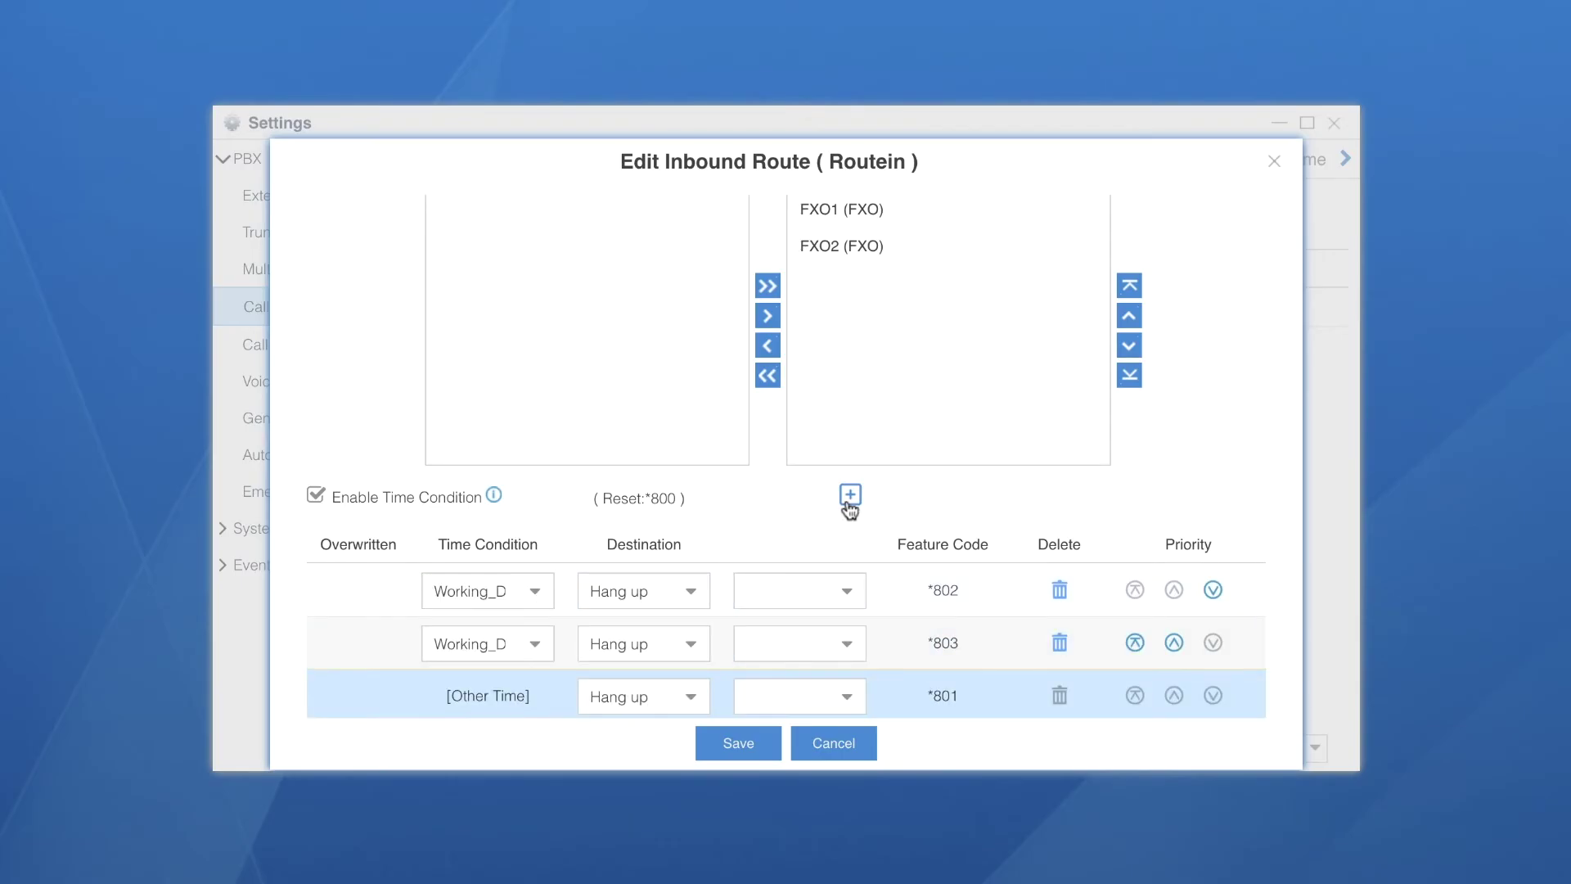
pyautogui.click(534, 644)
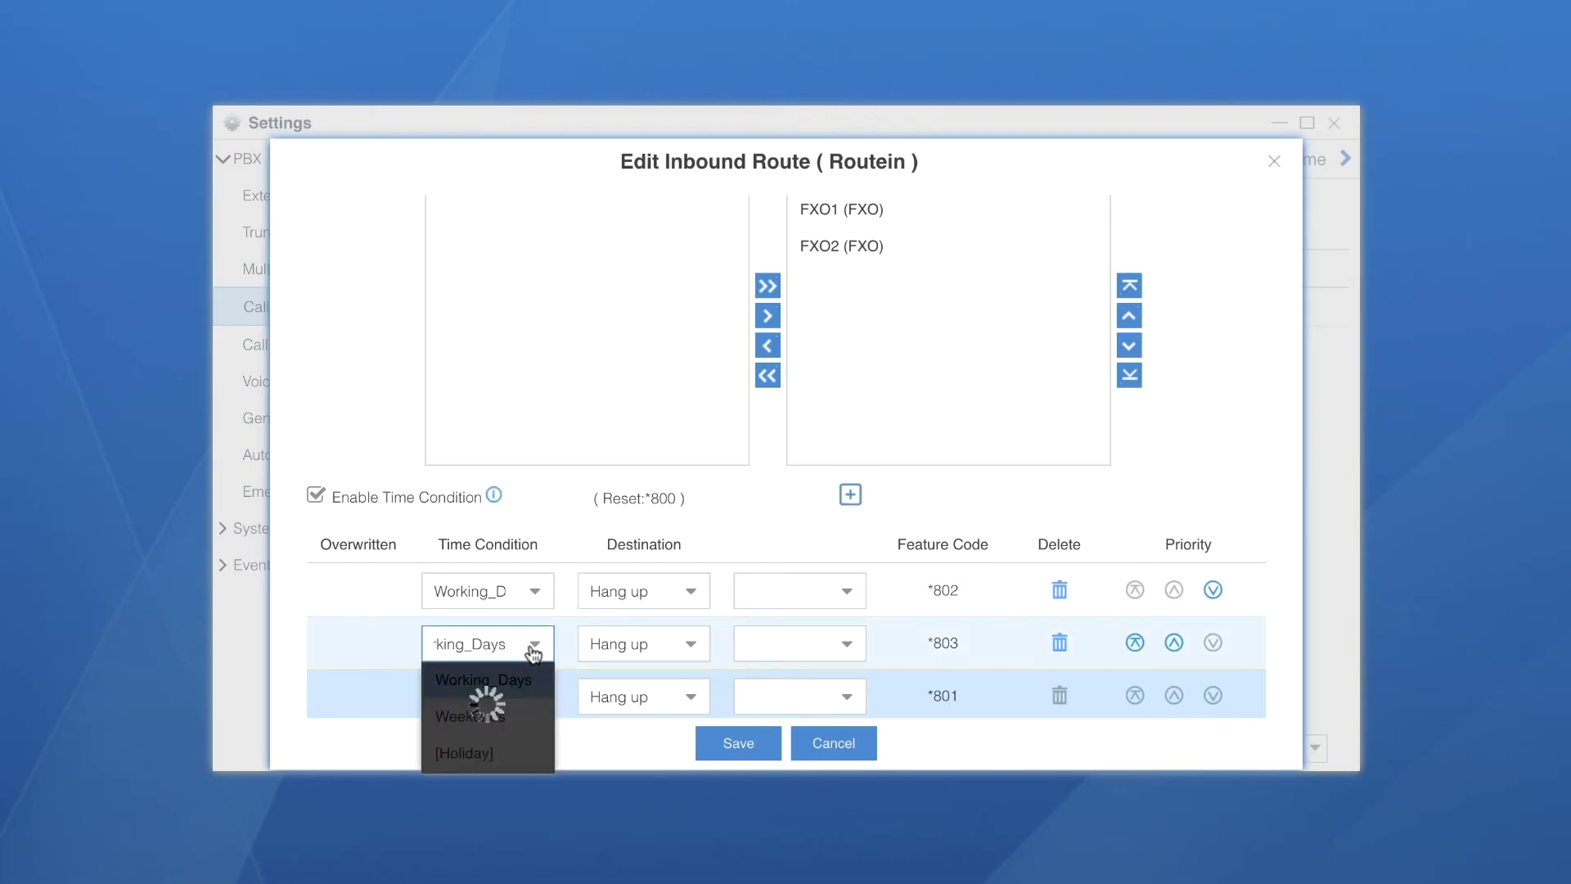
pyautogui.click(497, 716)
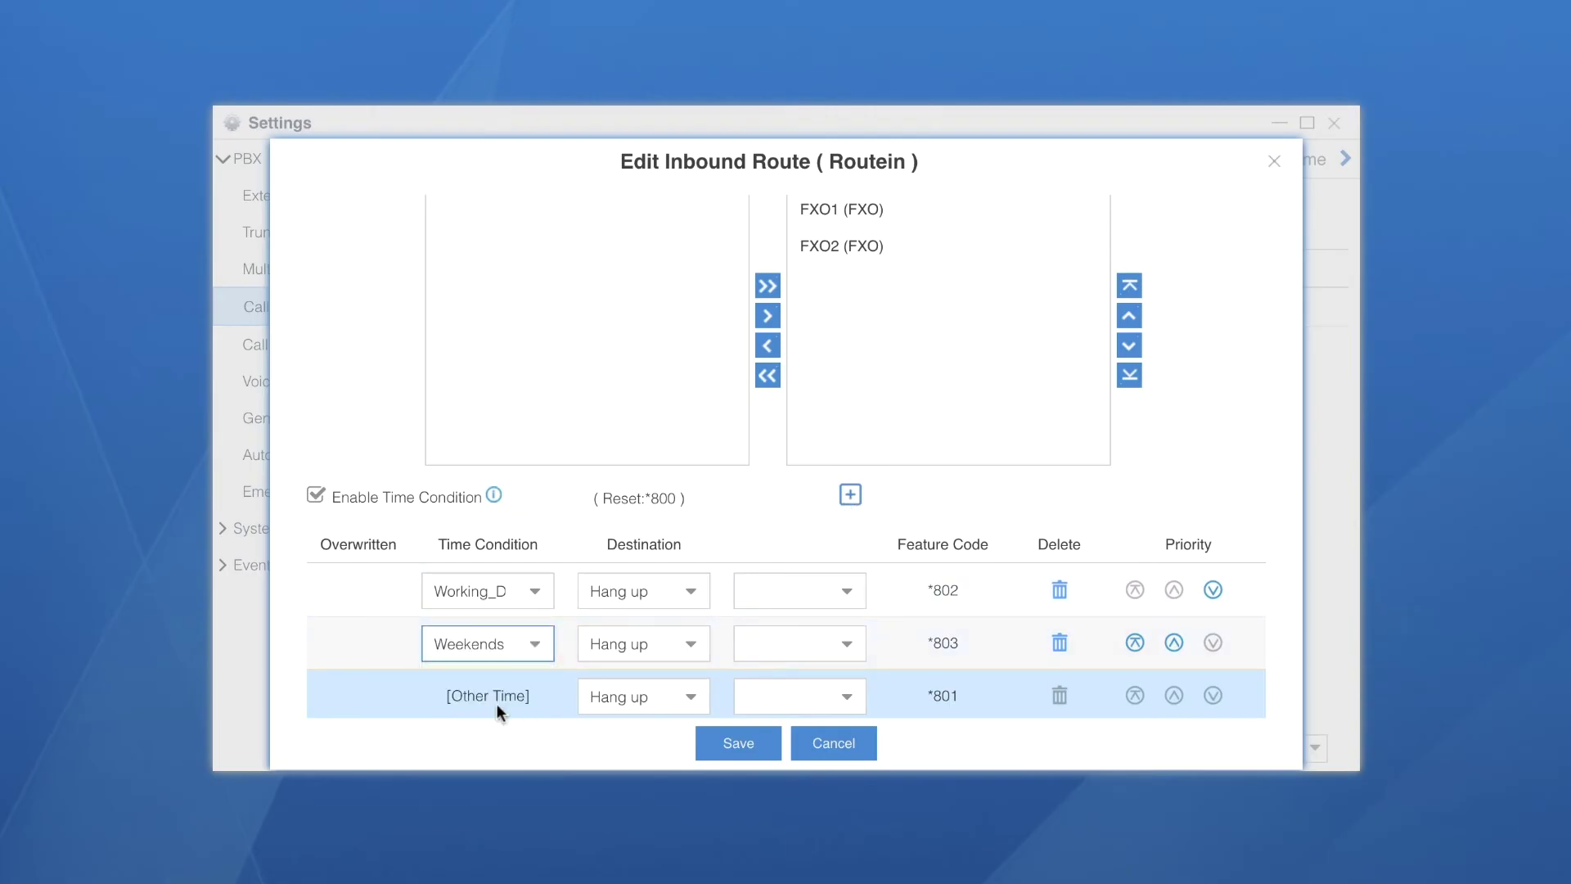
# Send Working_Days calls to extension 15 - Reception and Weekends calls to voicemail, then save
pyautogui.click(686, 600)
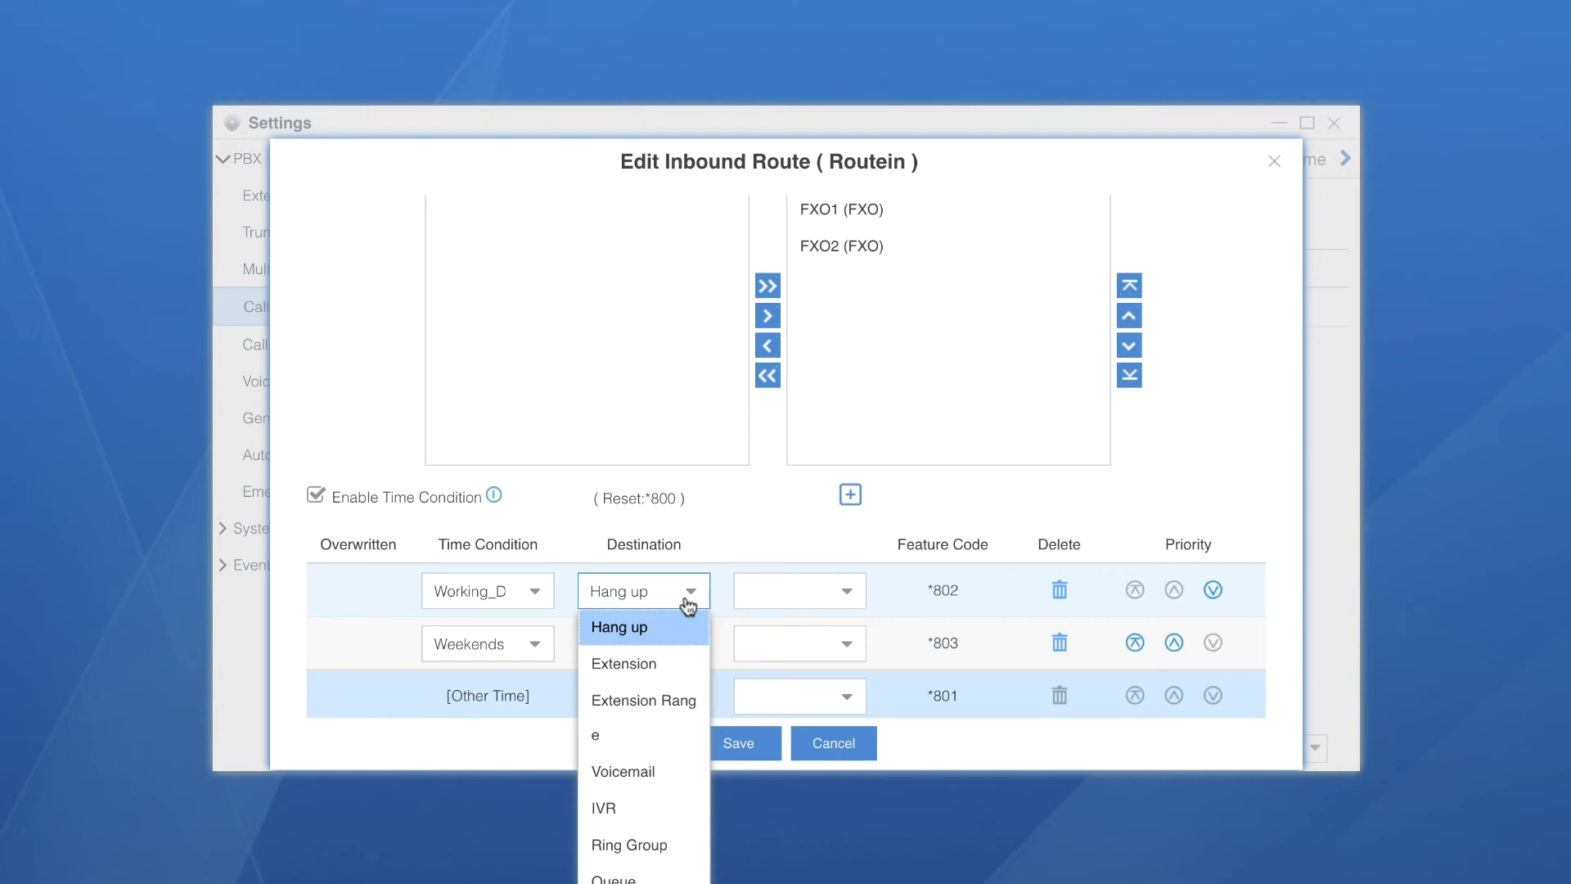
pyautogui.click(661, 661)
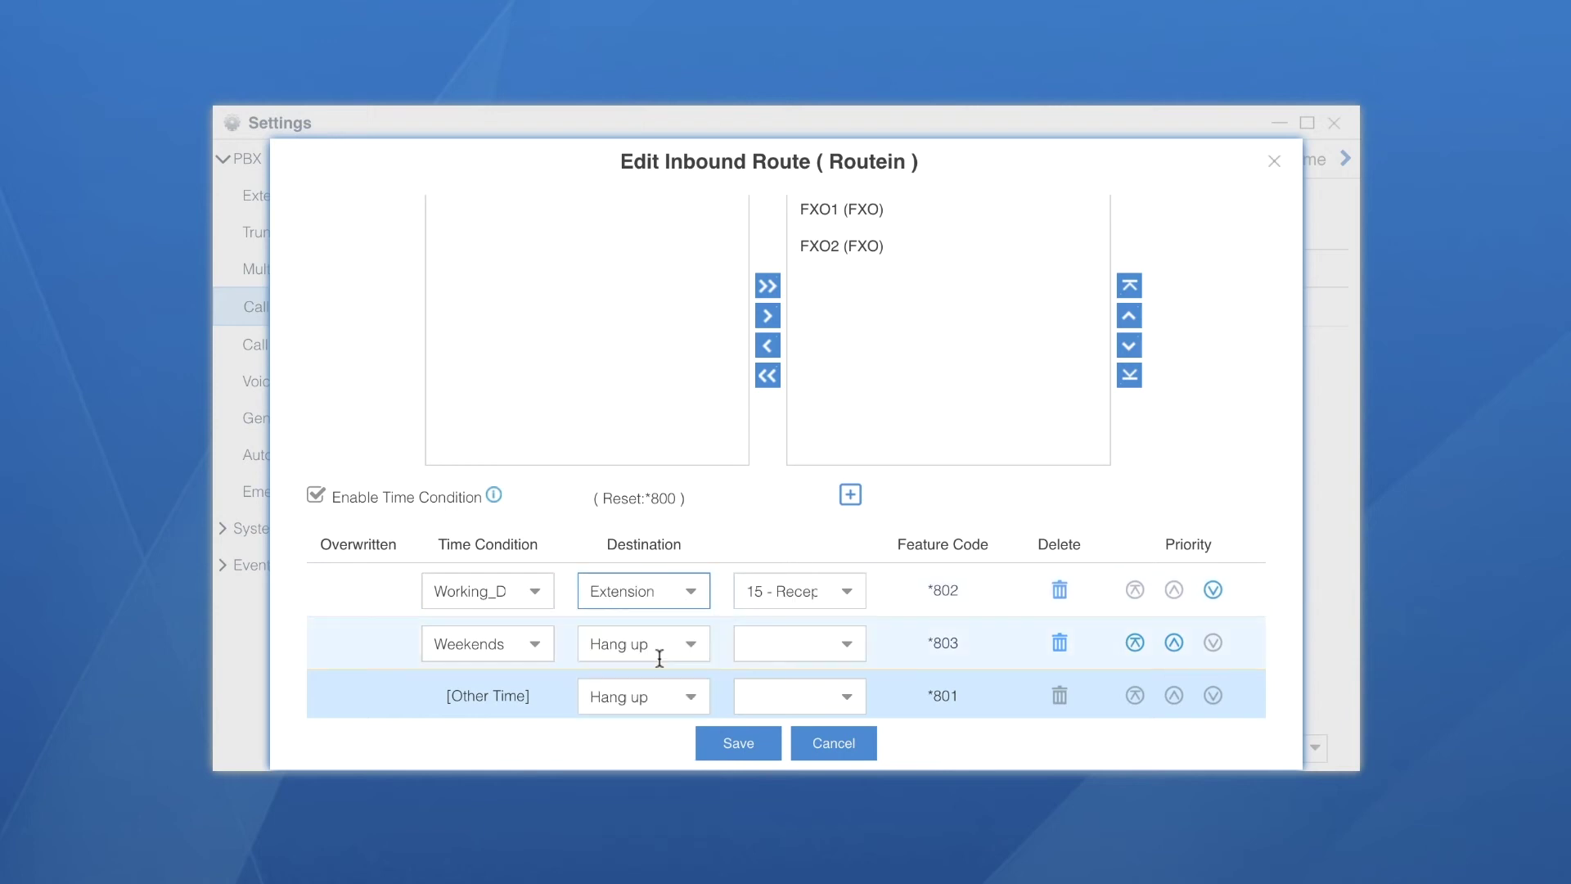
pyautogui.click(858, 600)
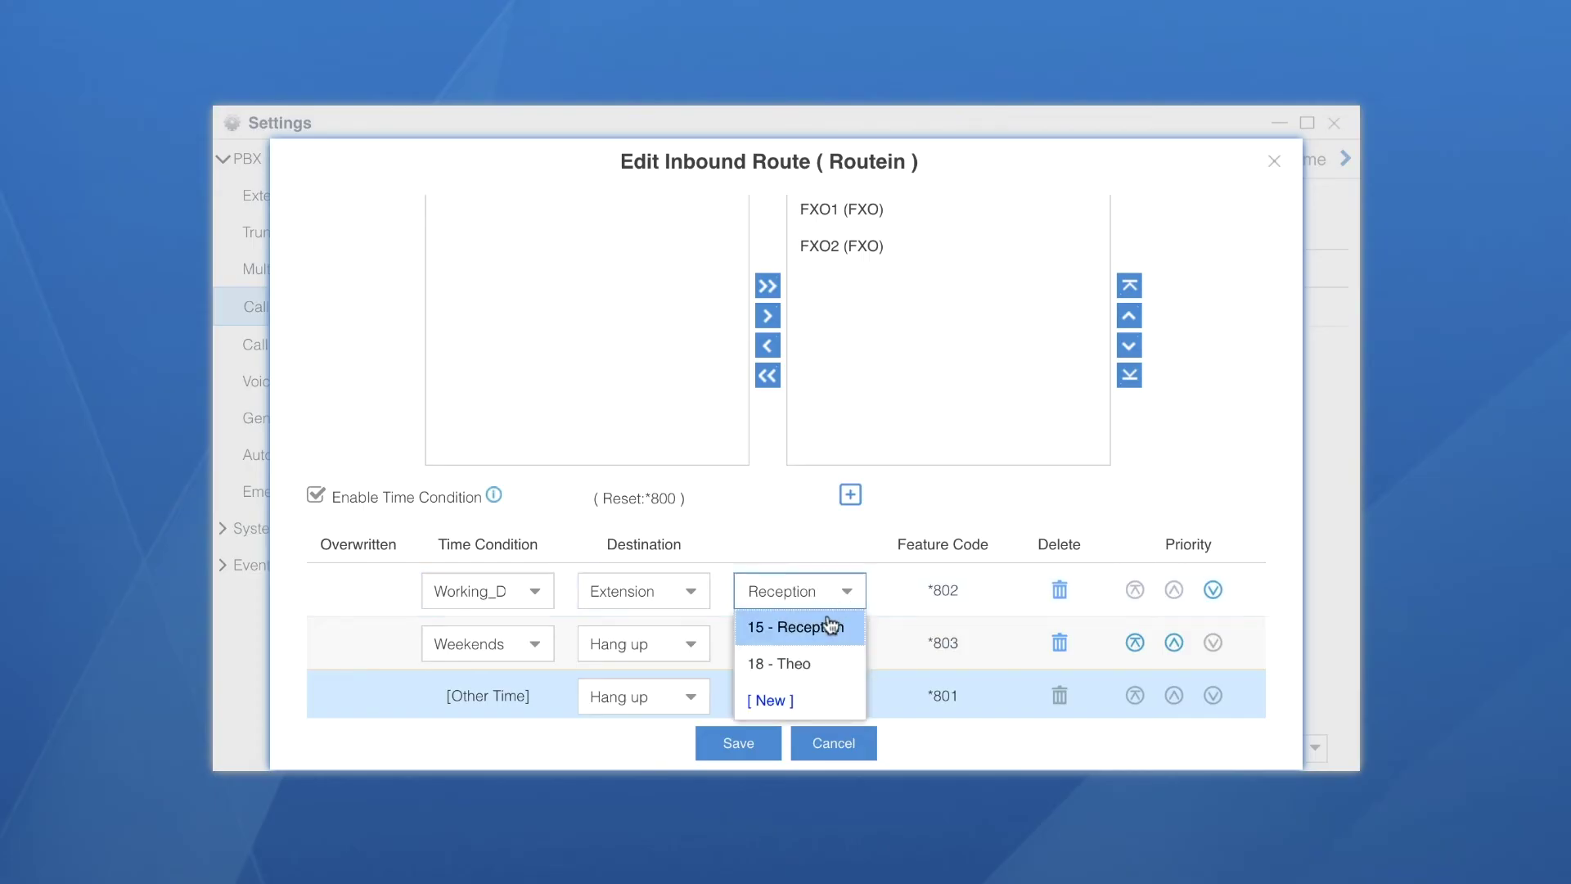
pyautogui.click(825, 631)
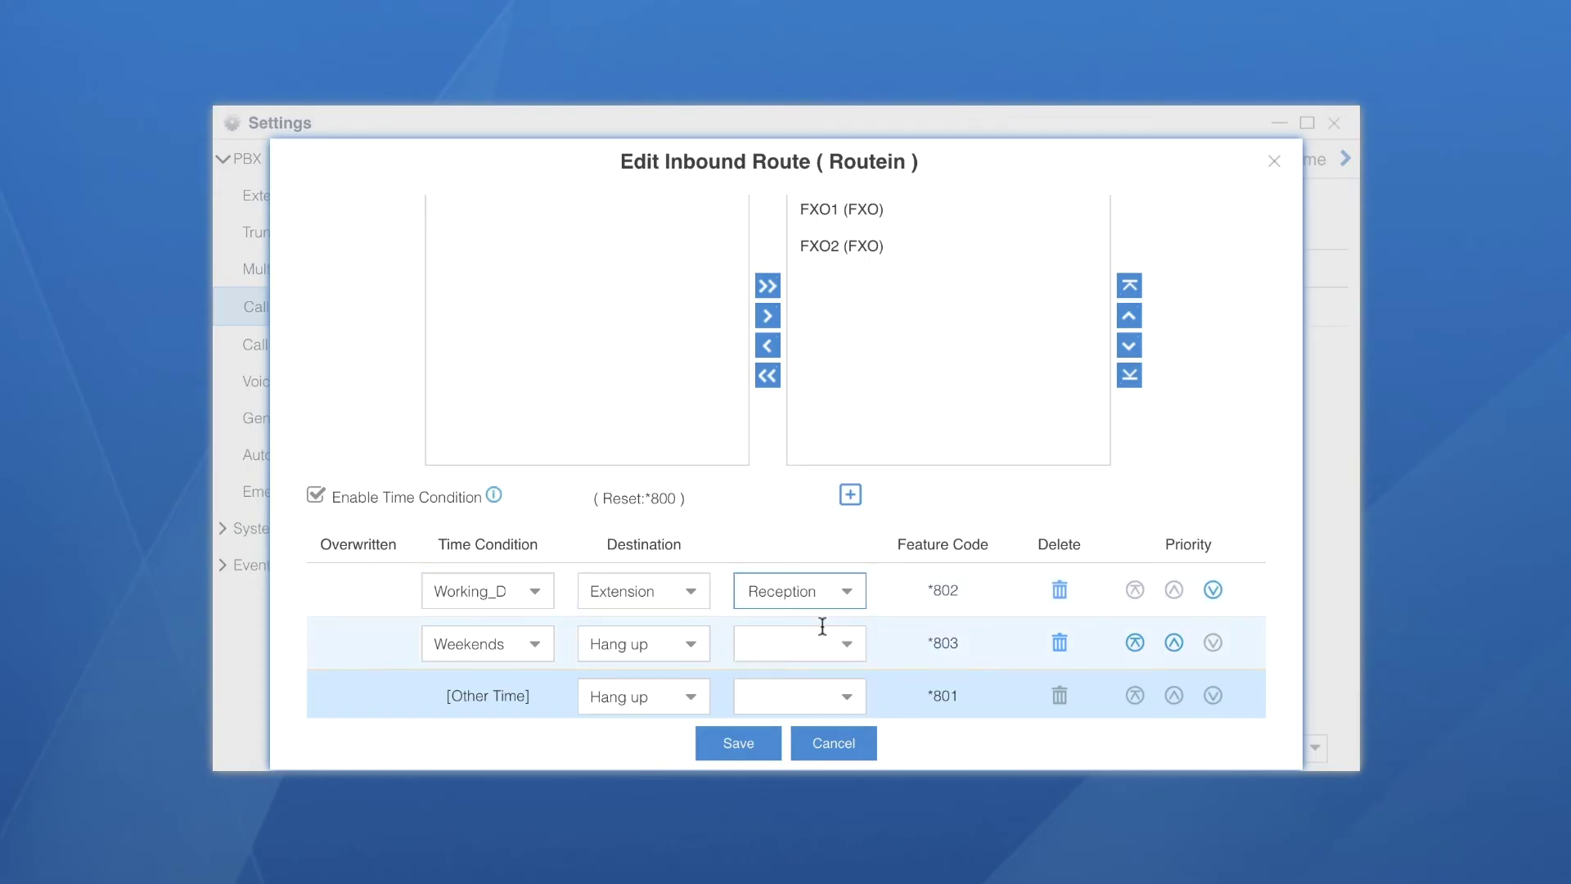
pyautogui.click(692, 648)
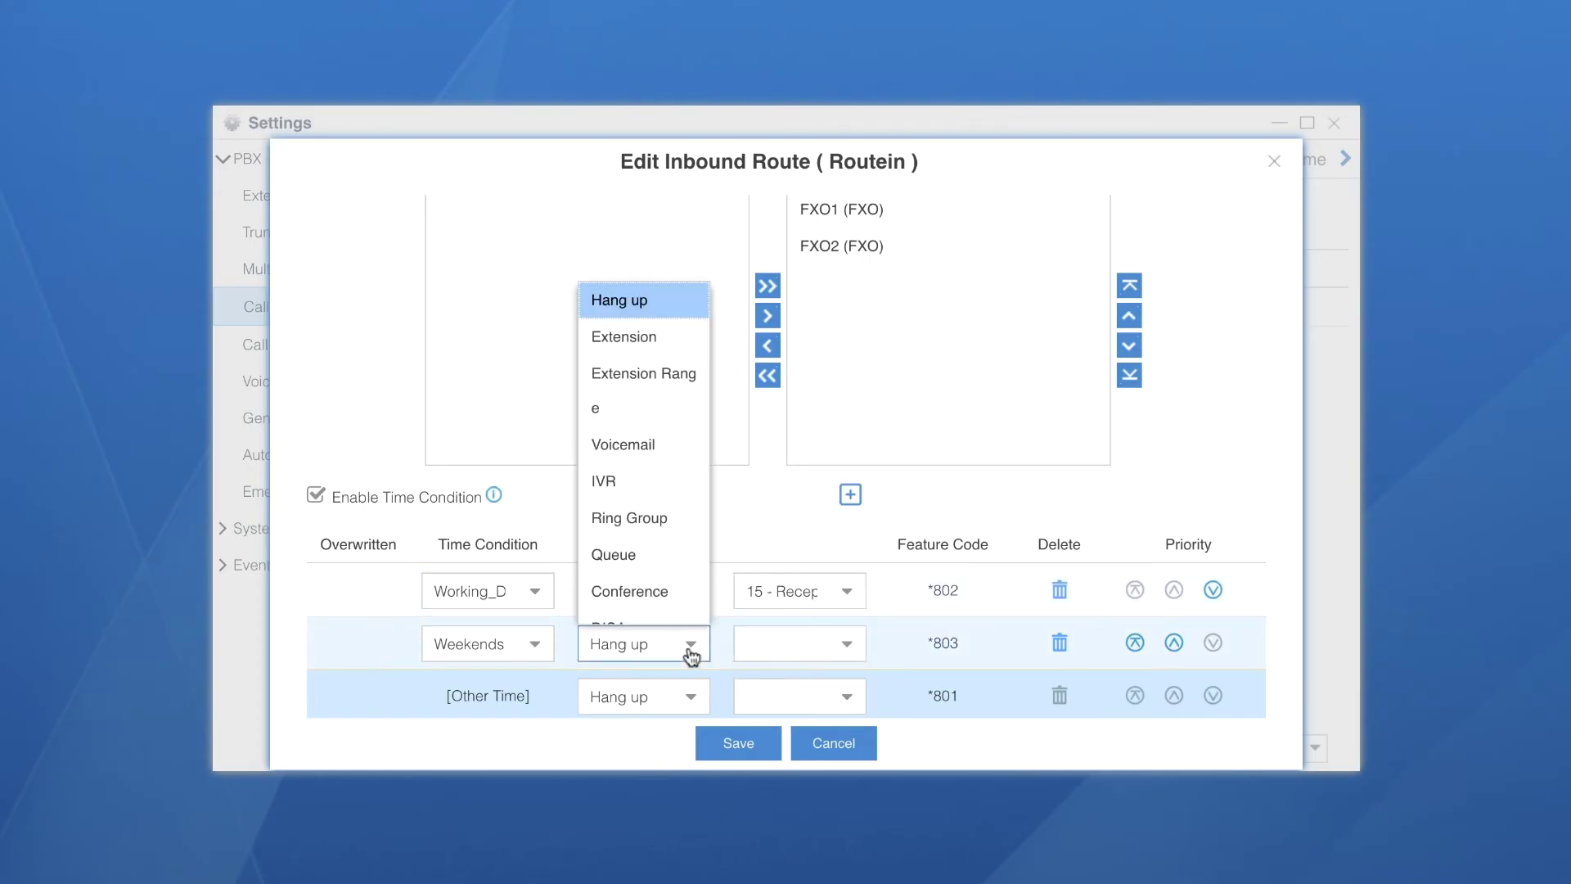
pyautogui.click(638, 448)
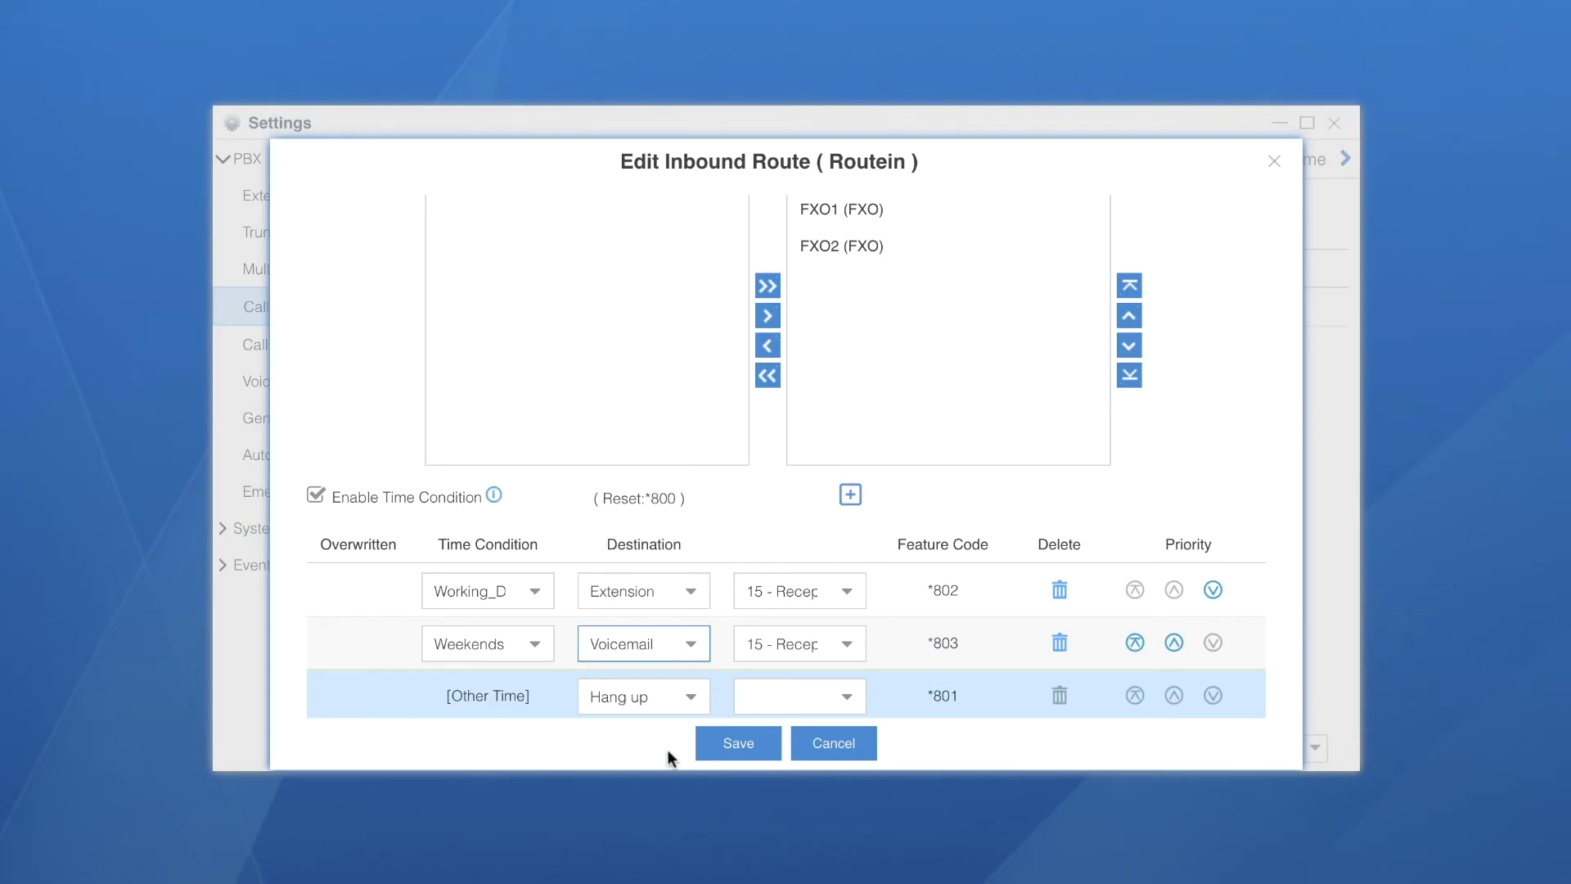
pyautogui.click(739, 746)
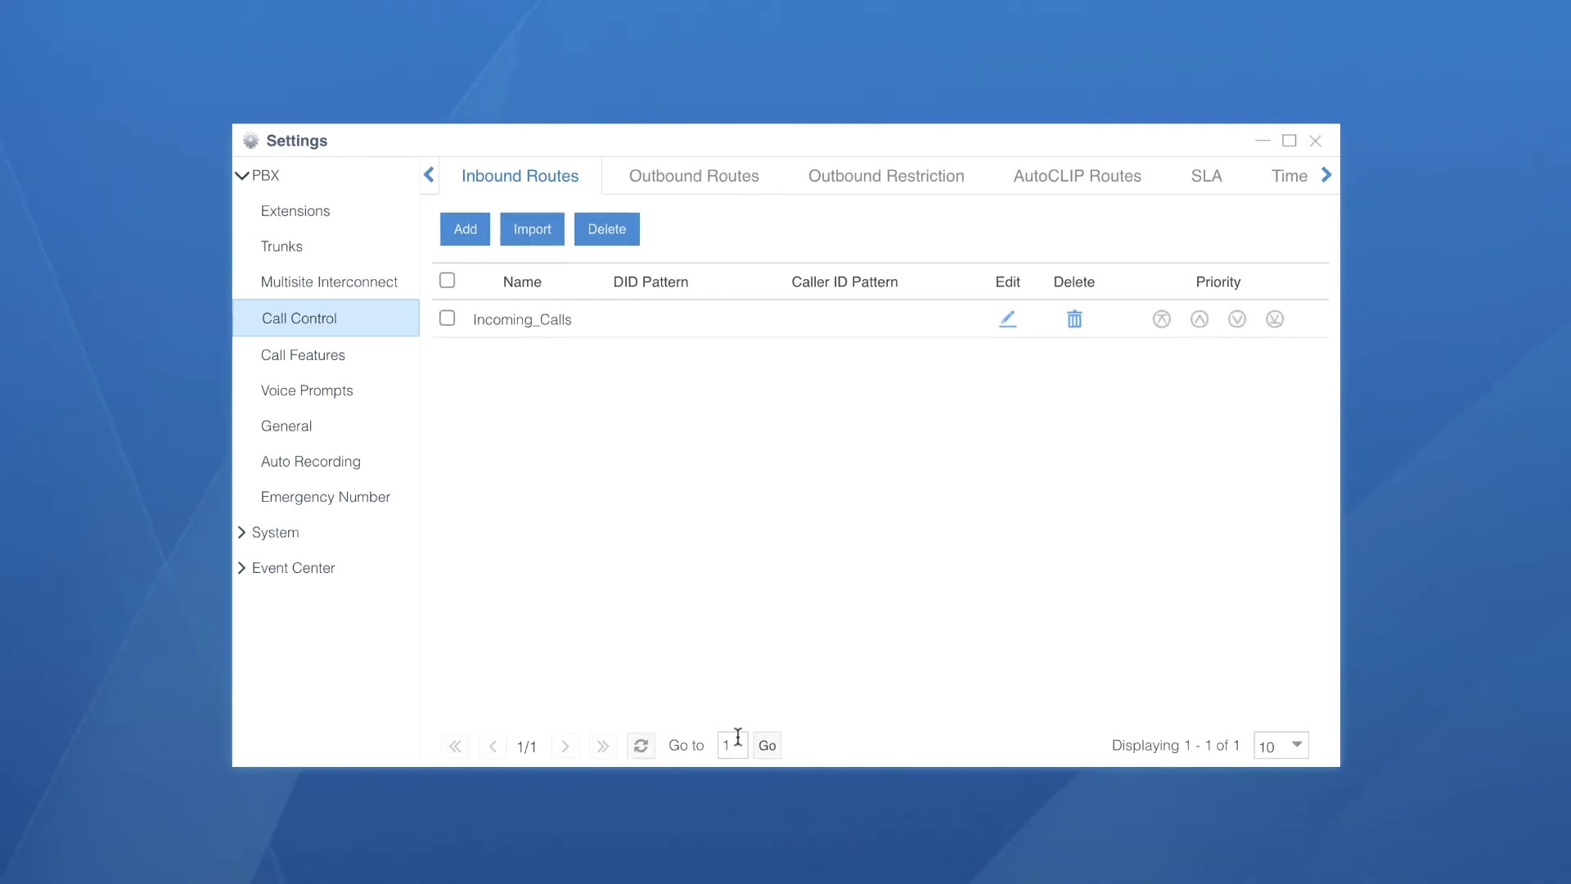
# Apply the pending configuration changes to the PBX
pyautogui.click(1203, 108)
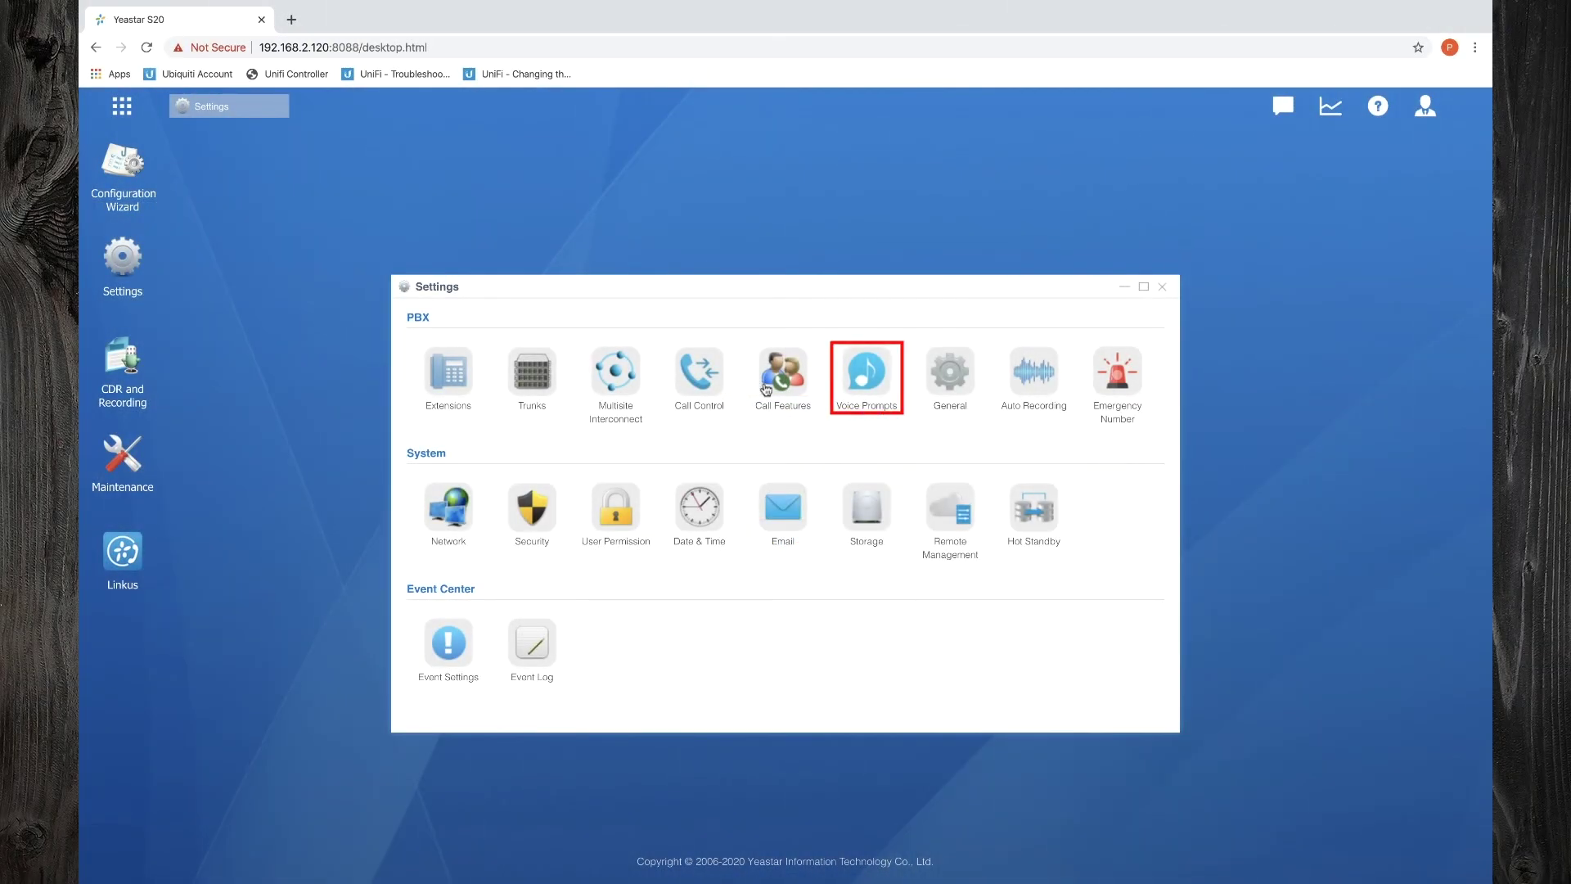
# Record a new custom prompt named WorkingDaysRec from extension 18
pyautogui.click(871, 378)
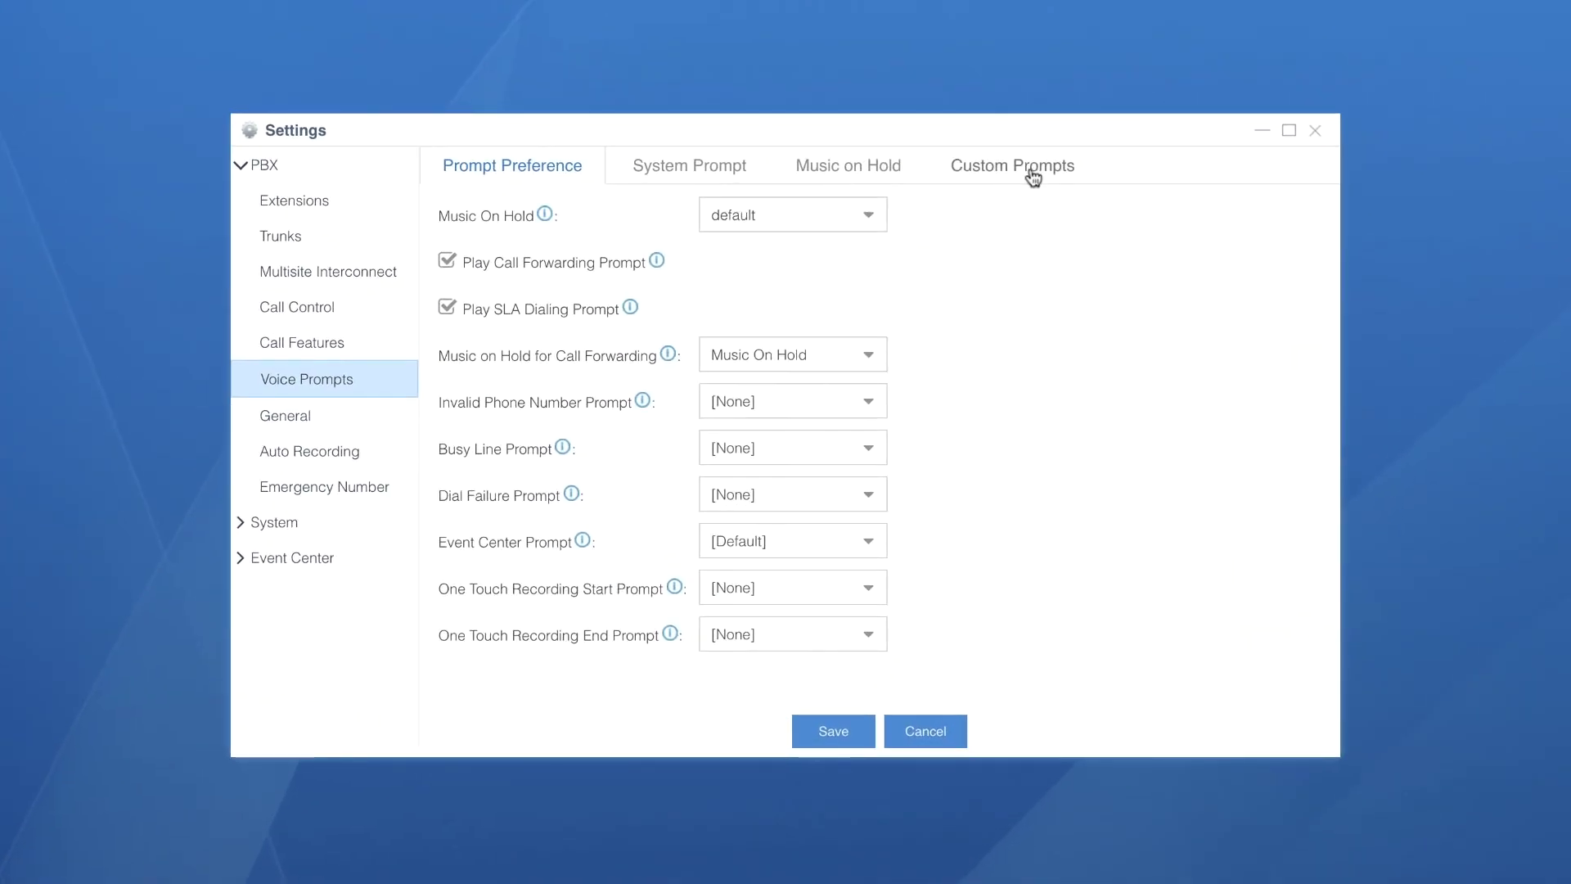
pyautogui.click(1034, 176)
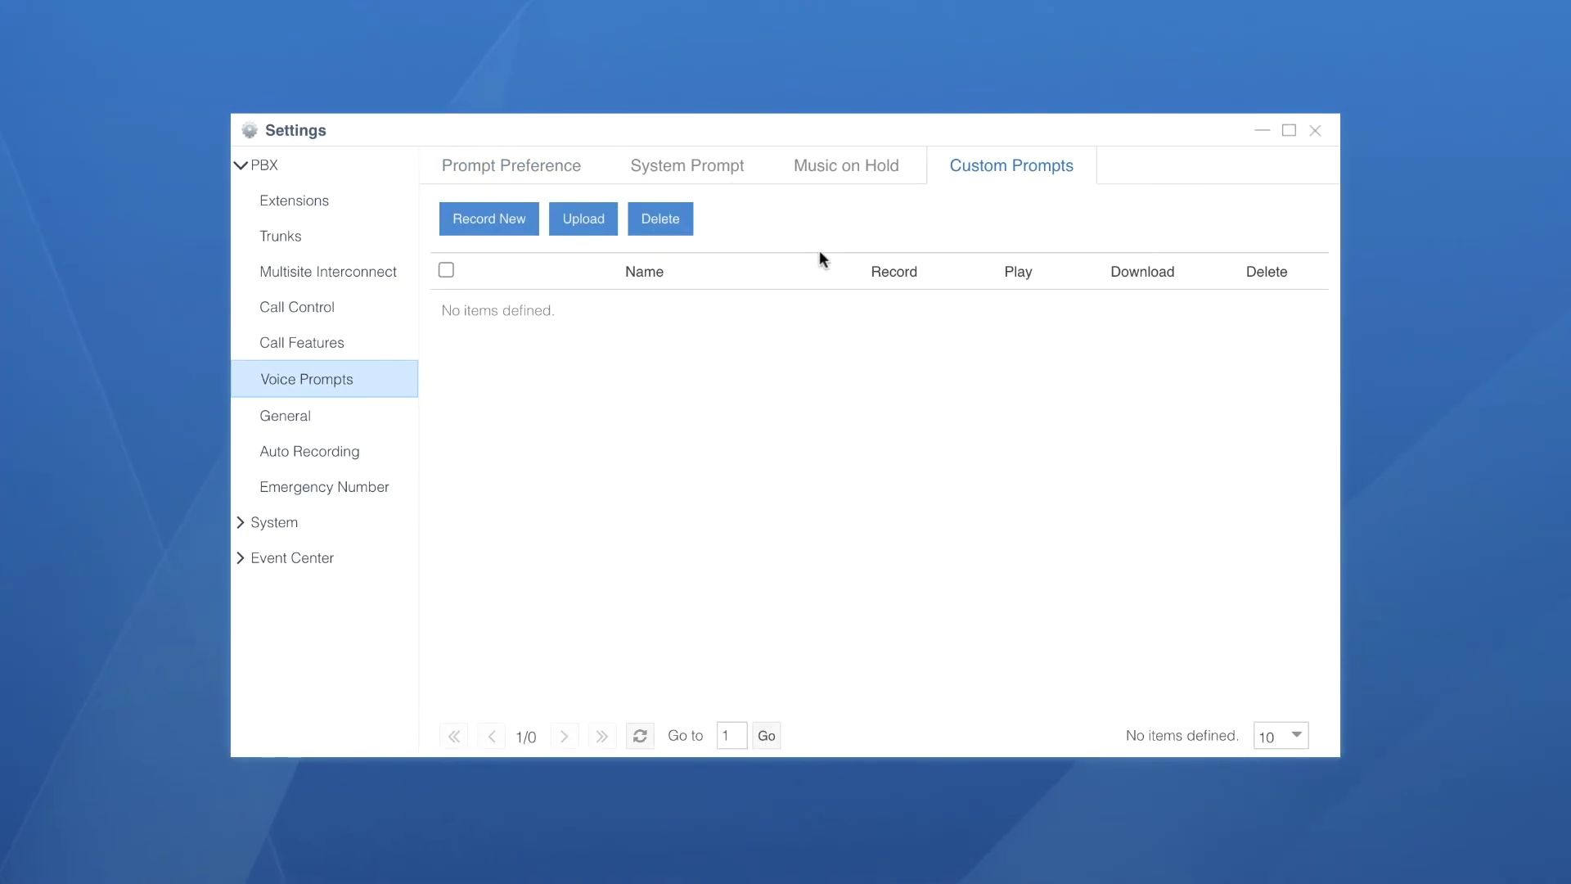
pyautogui.click(508, 214)
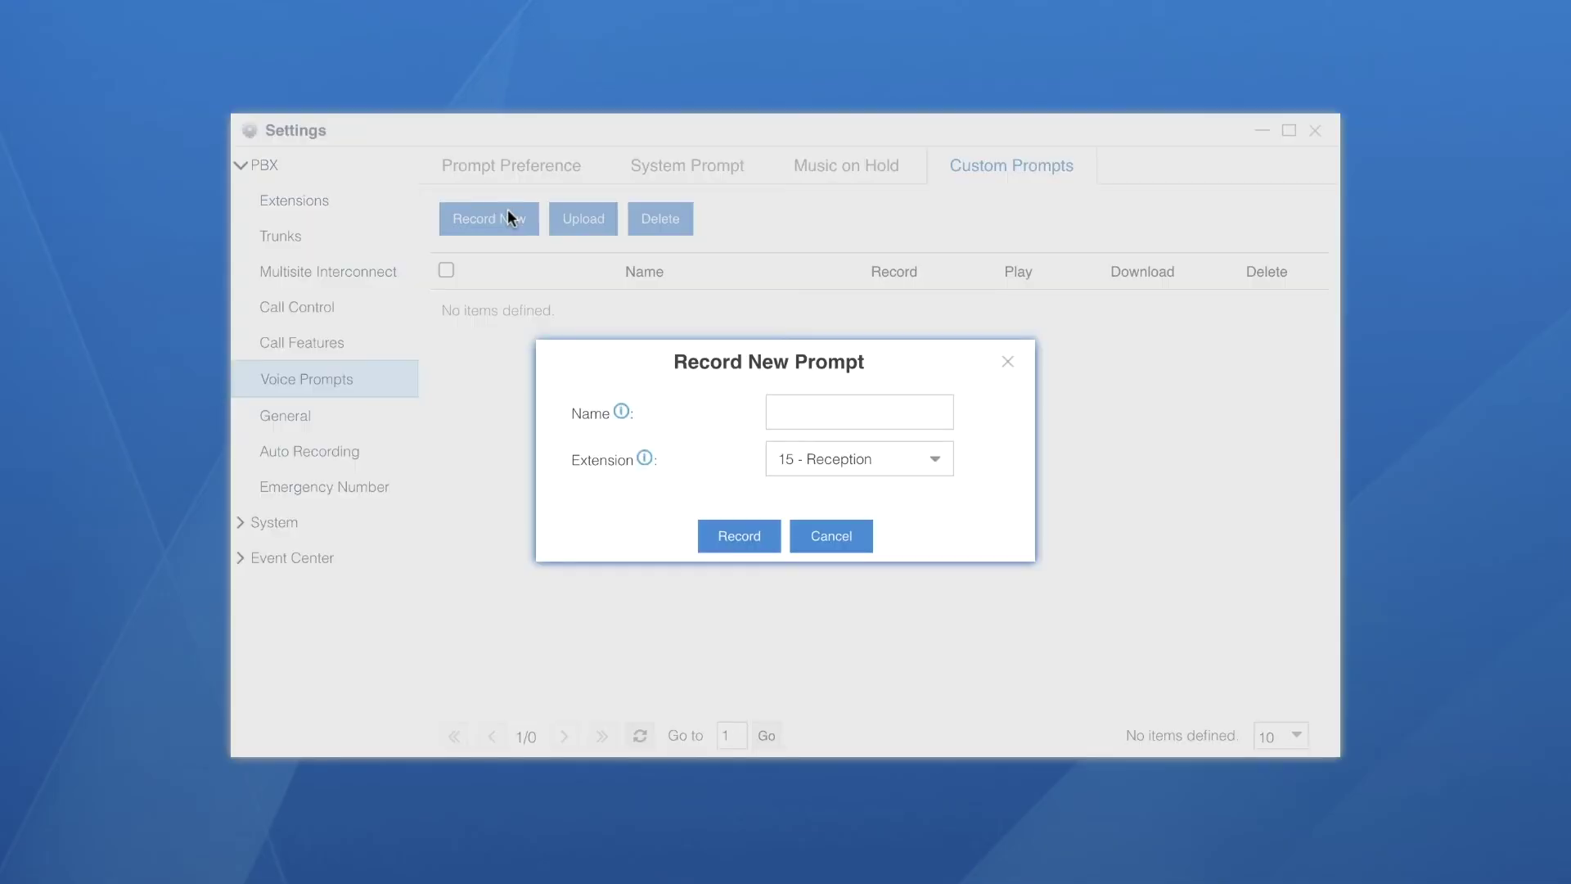
pyautogui.click(825, 411)
pyautogui.write('WorkingDays_Rec')
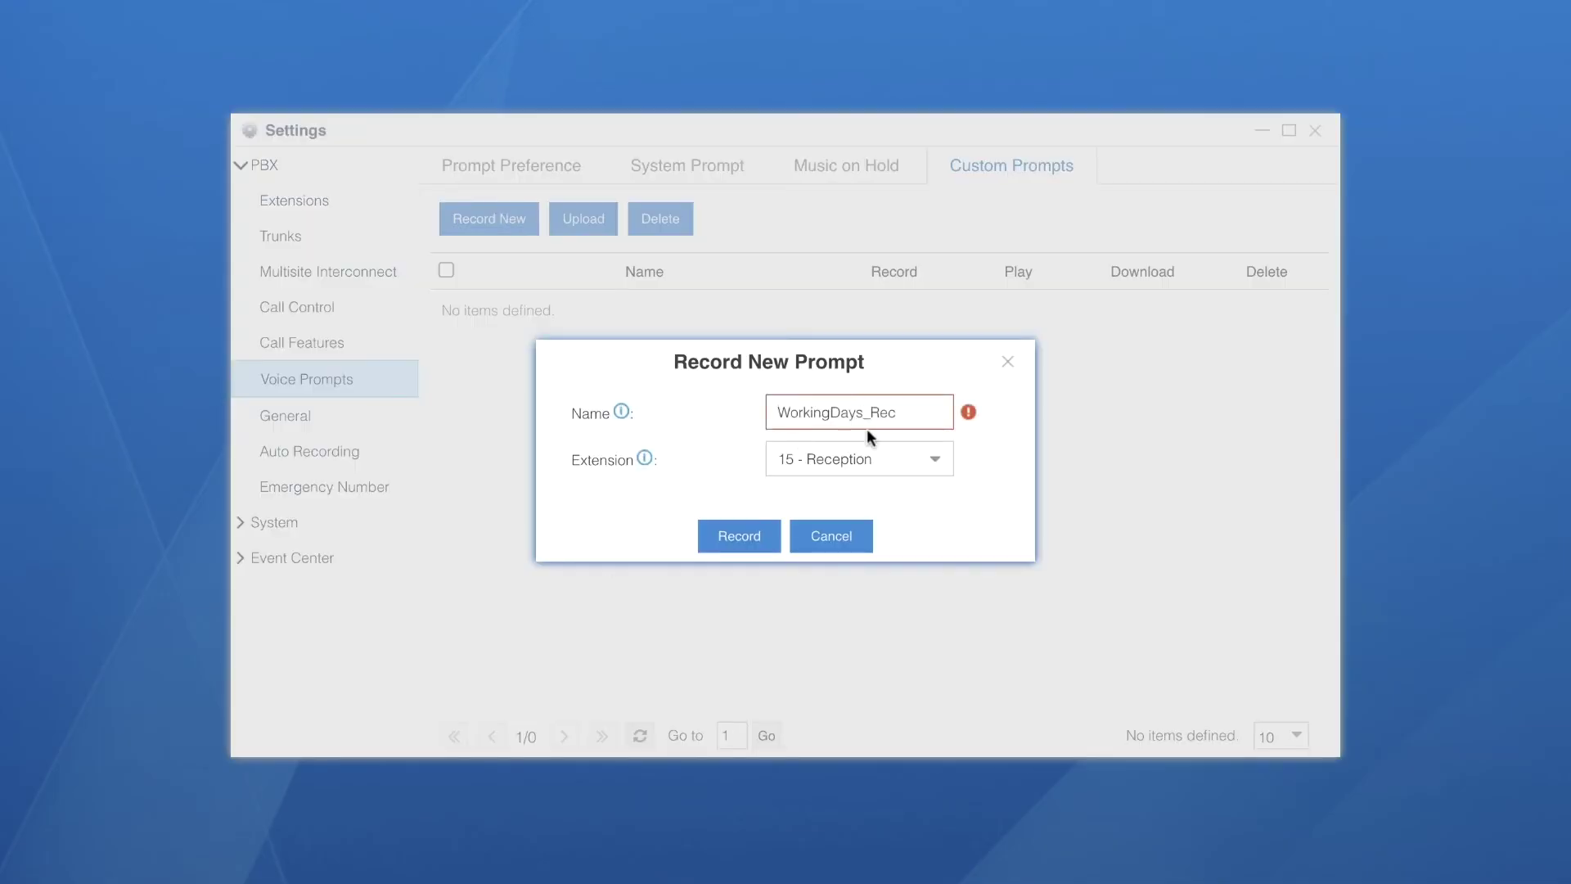
pyautogui.click(934, 463)
pyautogui.click(810, 529)
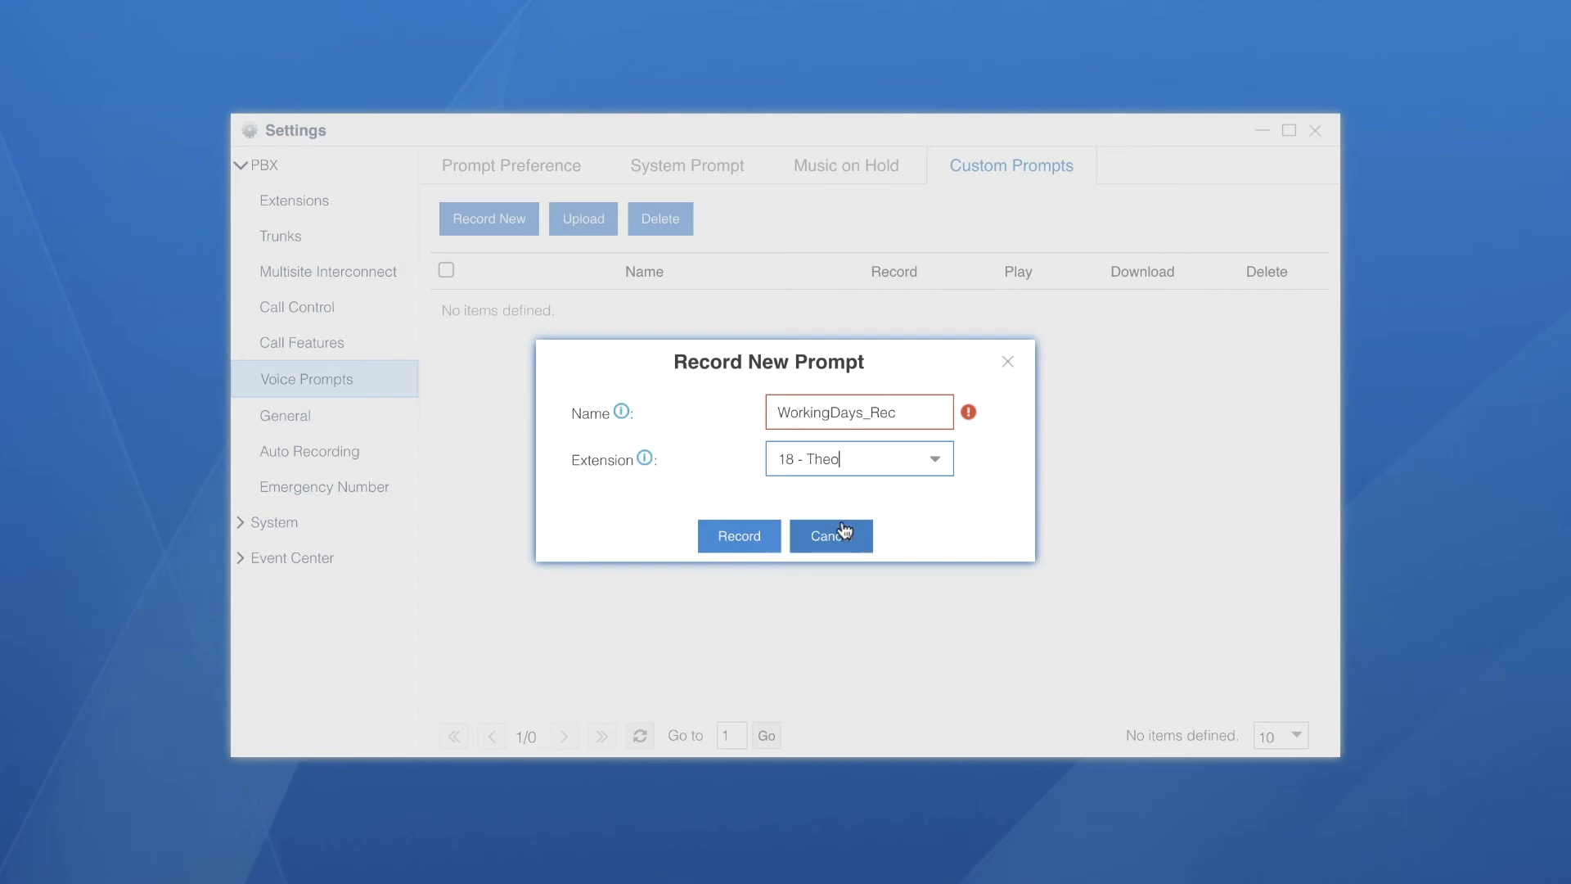
pyautogui.hotkey('shift', 'Tab')
pyautogui.write('WorkingDaysRec')
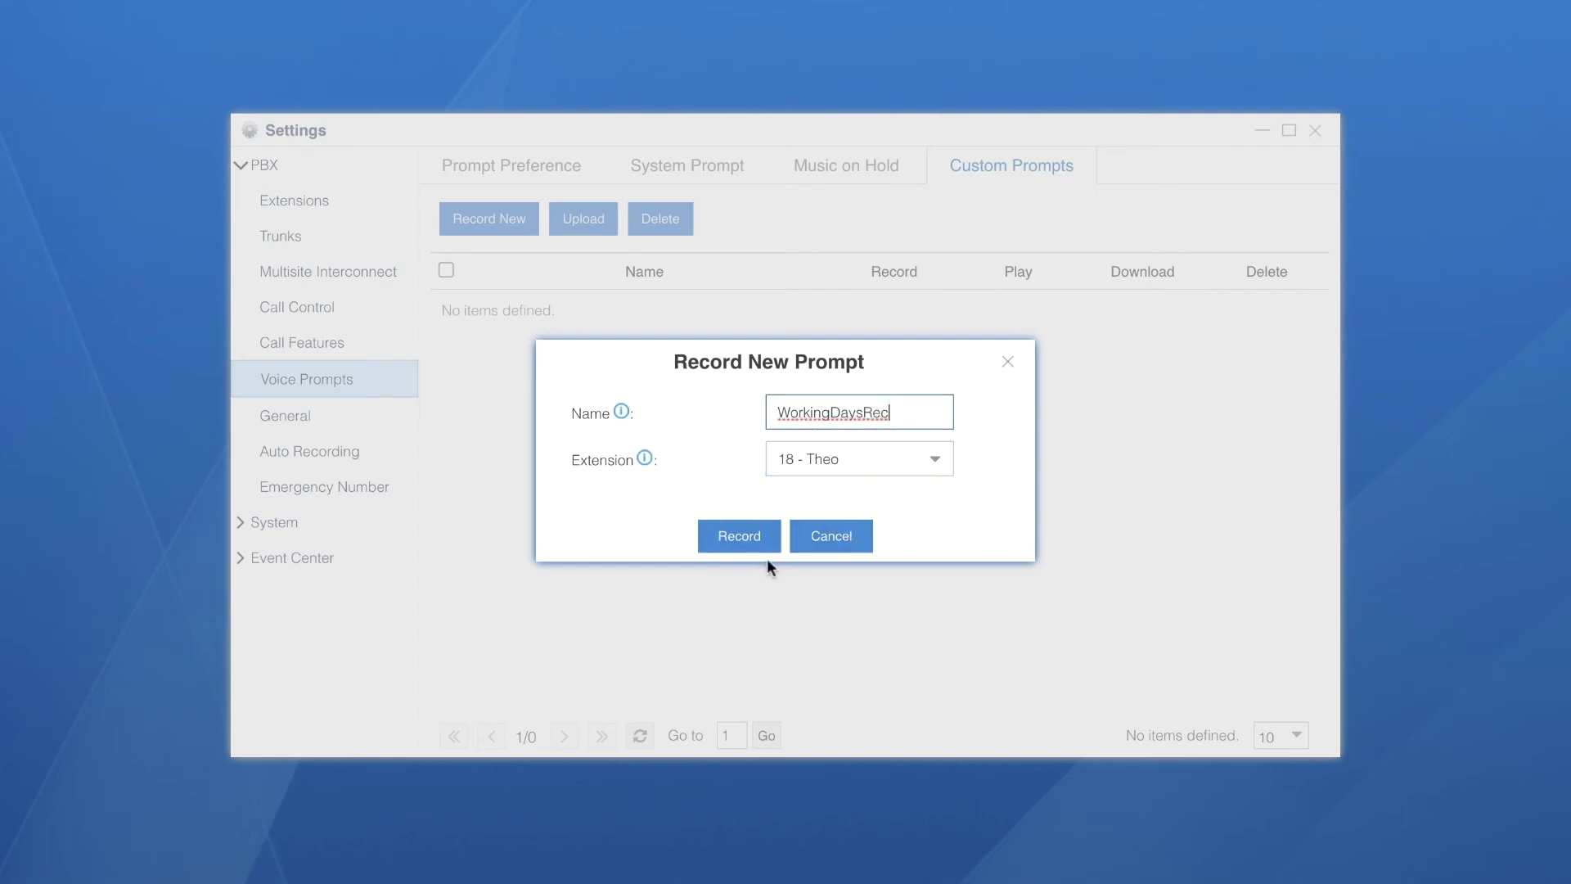
pyautogui.click(750, 535)
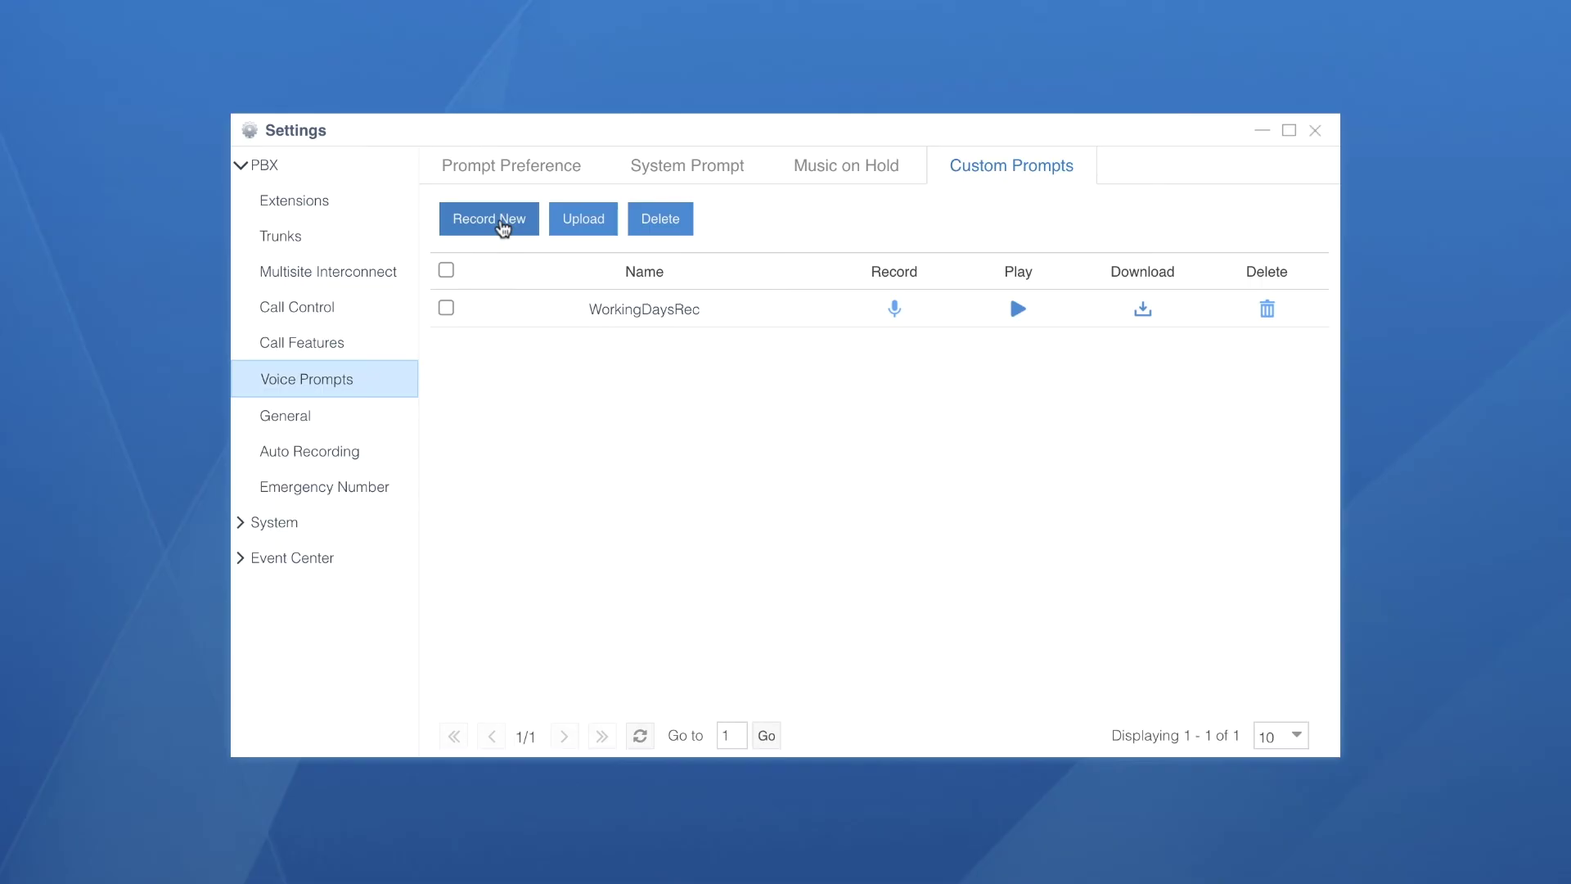
# Record a WeekendsRec custom prompt from extension 18, then go to the IVR list
pyautogui.click(501, 222)
pyautogui.click(803, 423)
pyautogui.write('WeekendsRec')
pyautogui.click(926, 462)
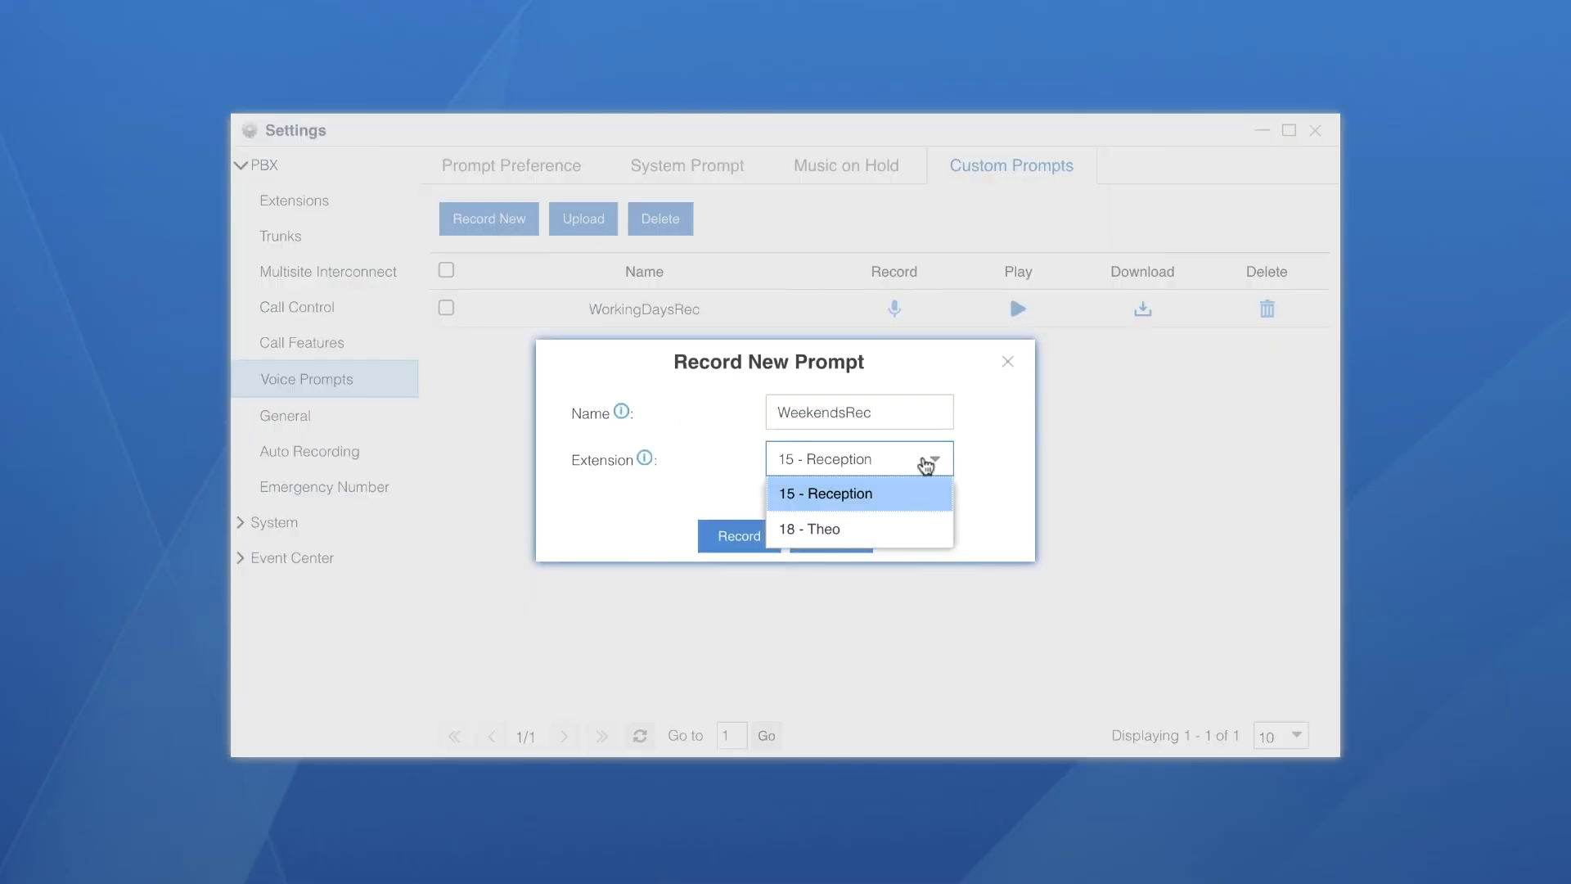
pyautogui.click(828, 531)
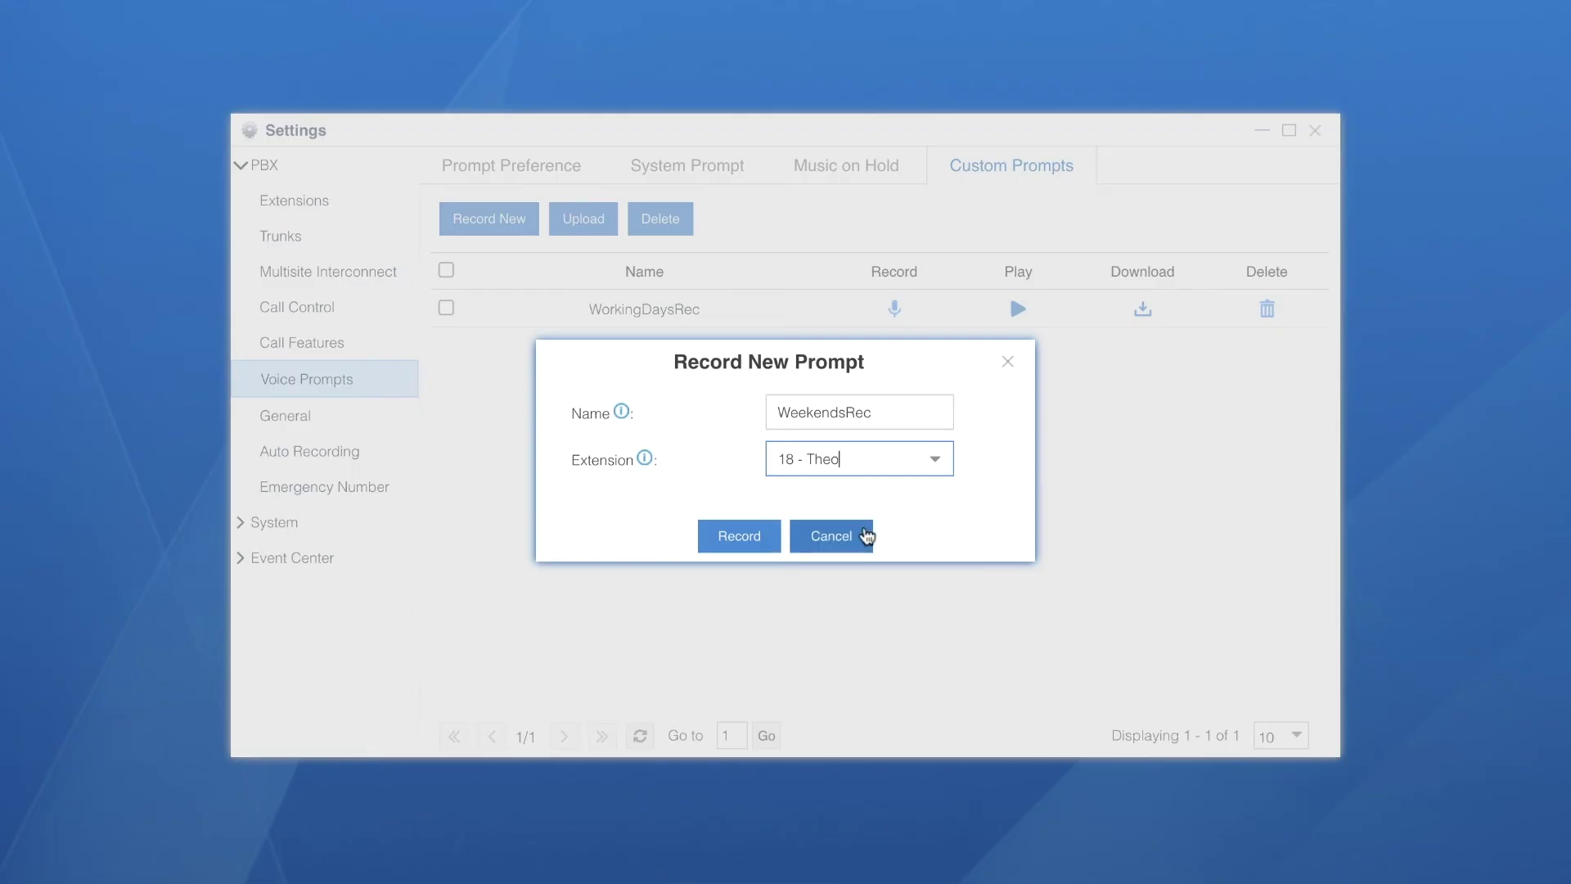
pyautogui.click(724, 538)
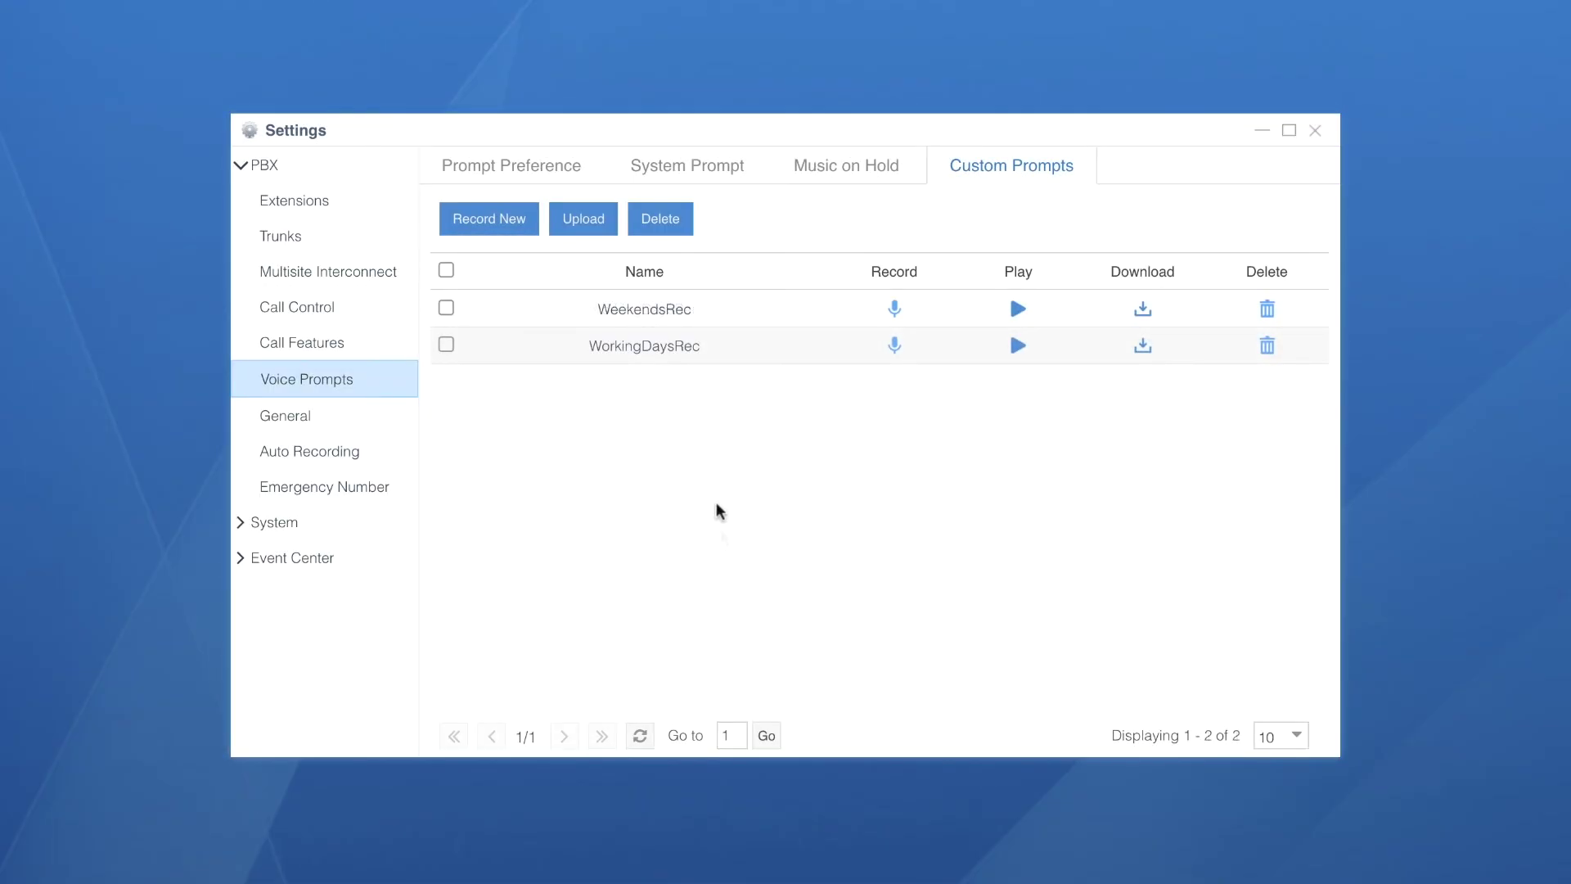
pyautogui.click(340, 350)
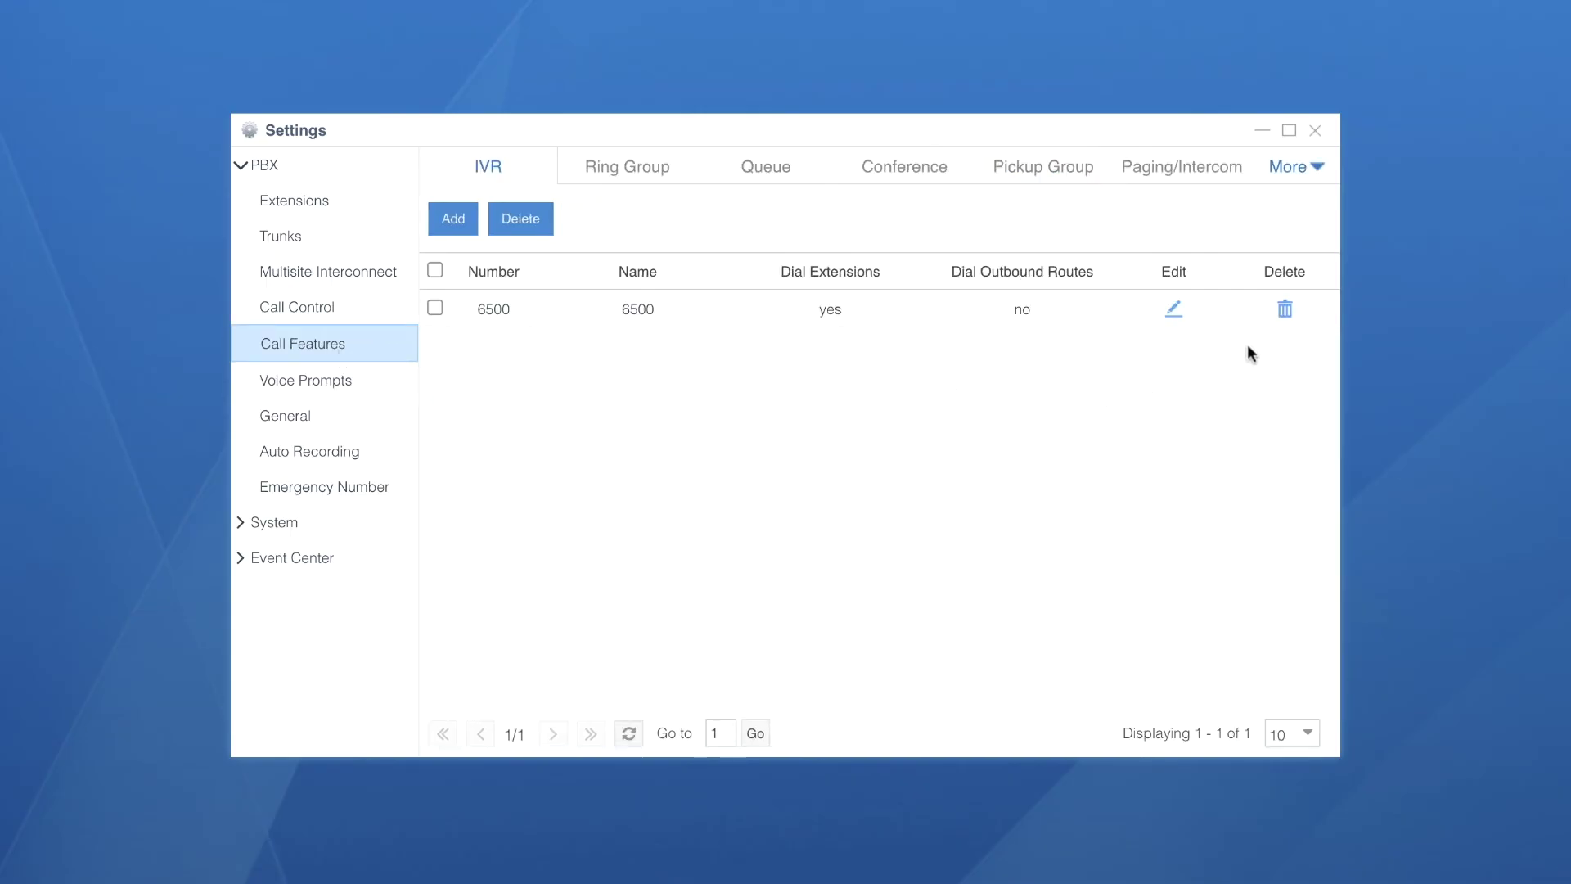
# Replace the existing IVR 6500 with a new IVR named WorkingDays_IVR
pyautogui.click(1284, 311)
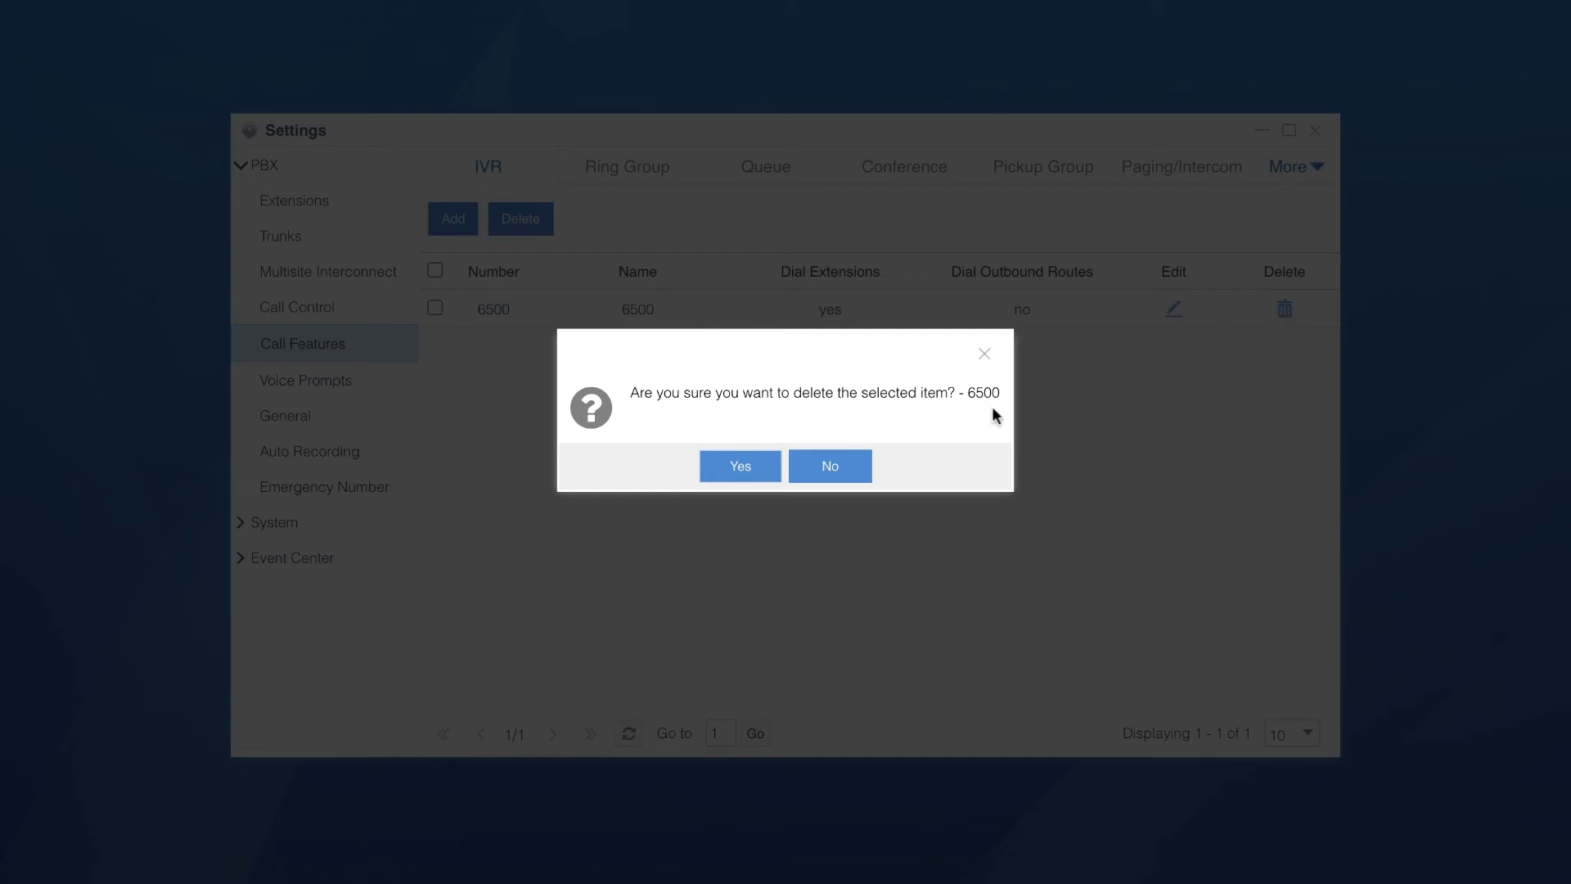
pyautogui.click(745, 465)
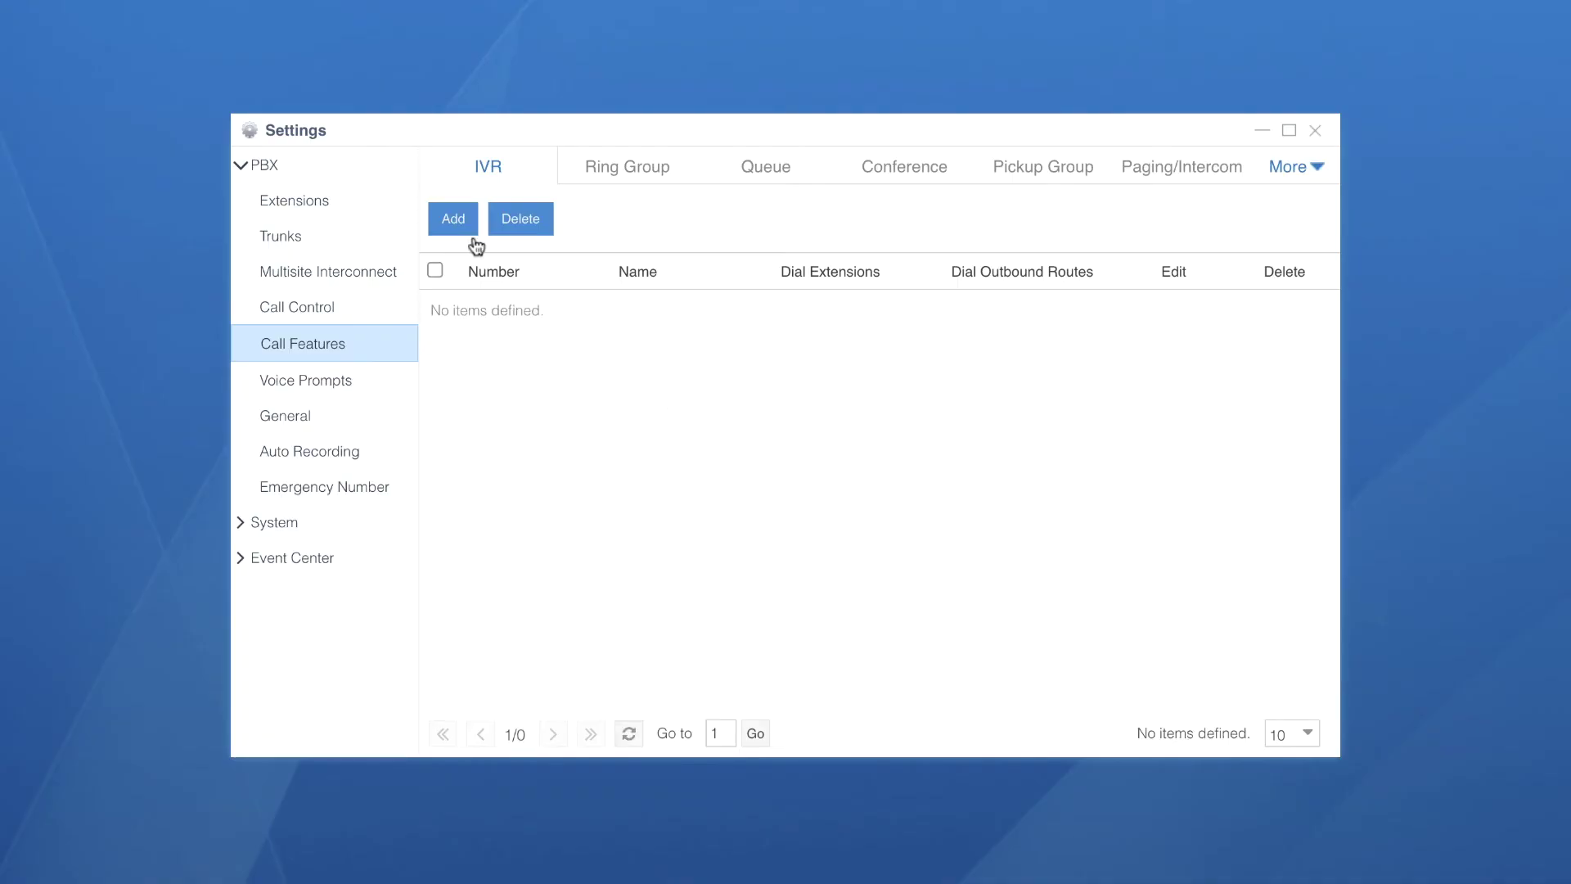
pyautogui.click(446, 214)
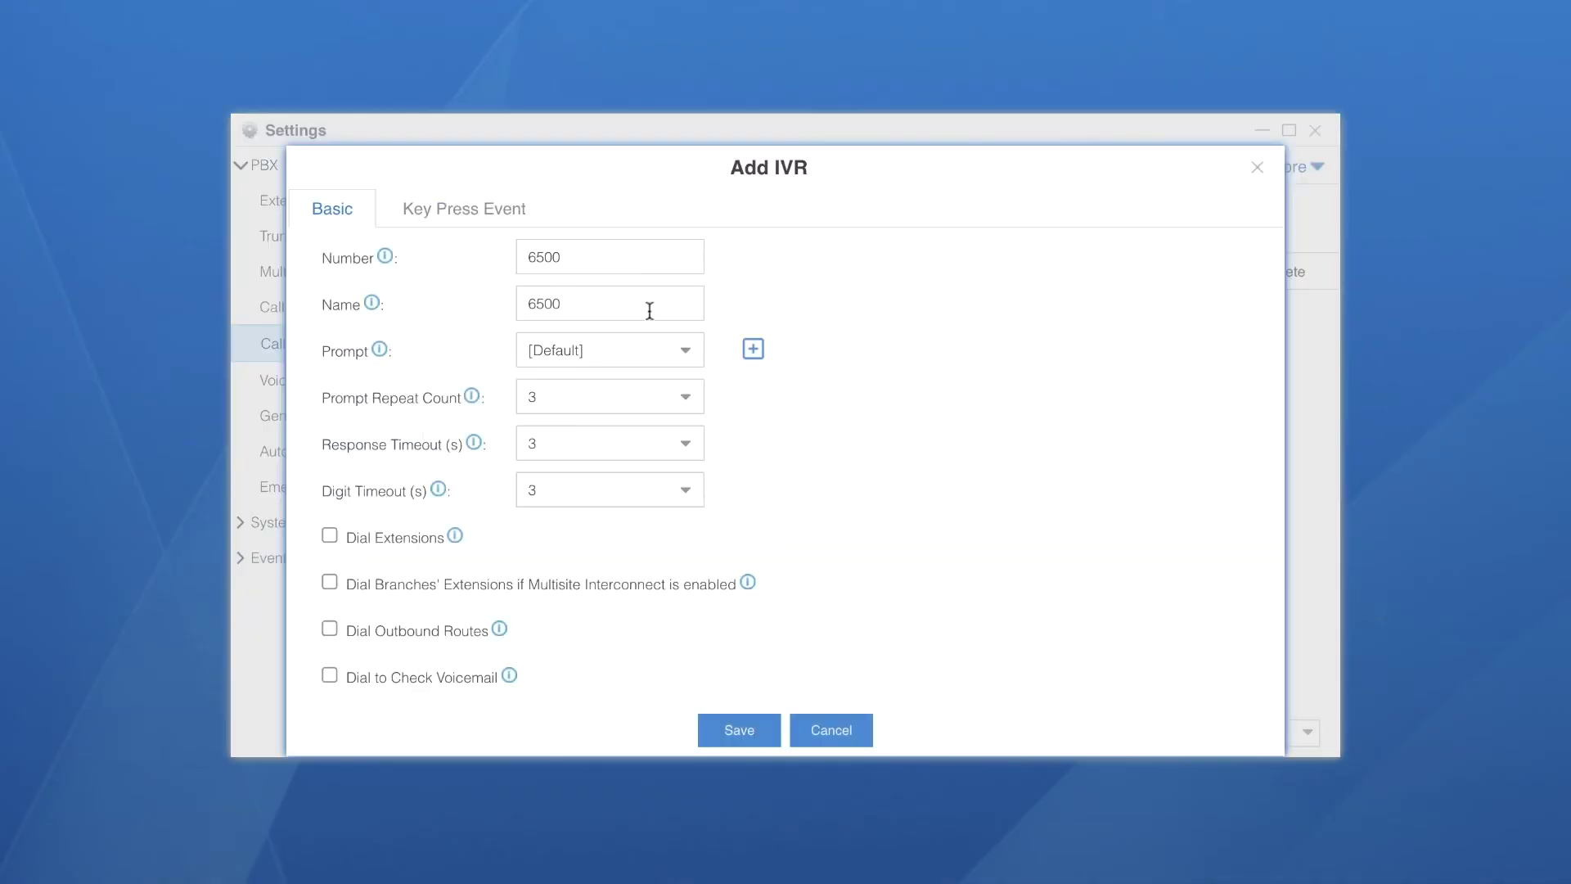
pyautogui.doubleClick(648, 311)
pyautogui.write('WorkingDays_IVR')
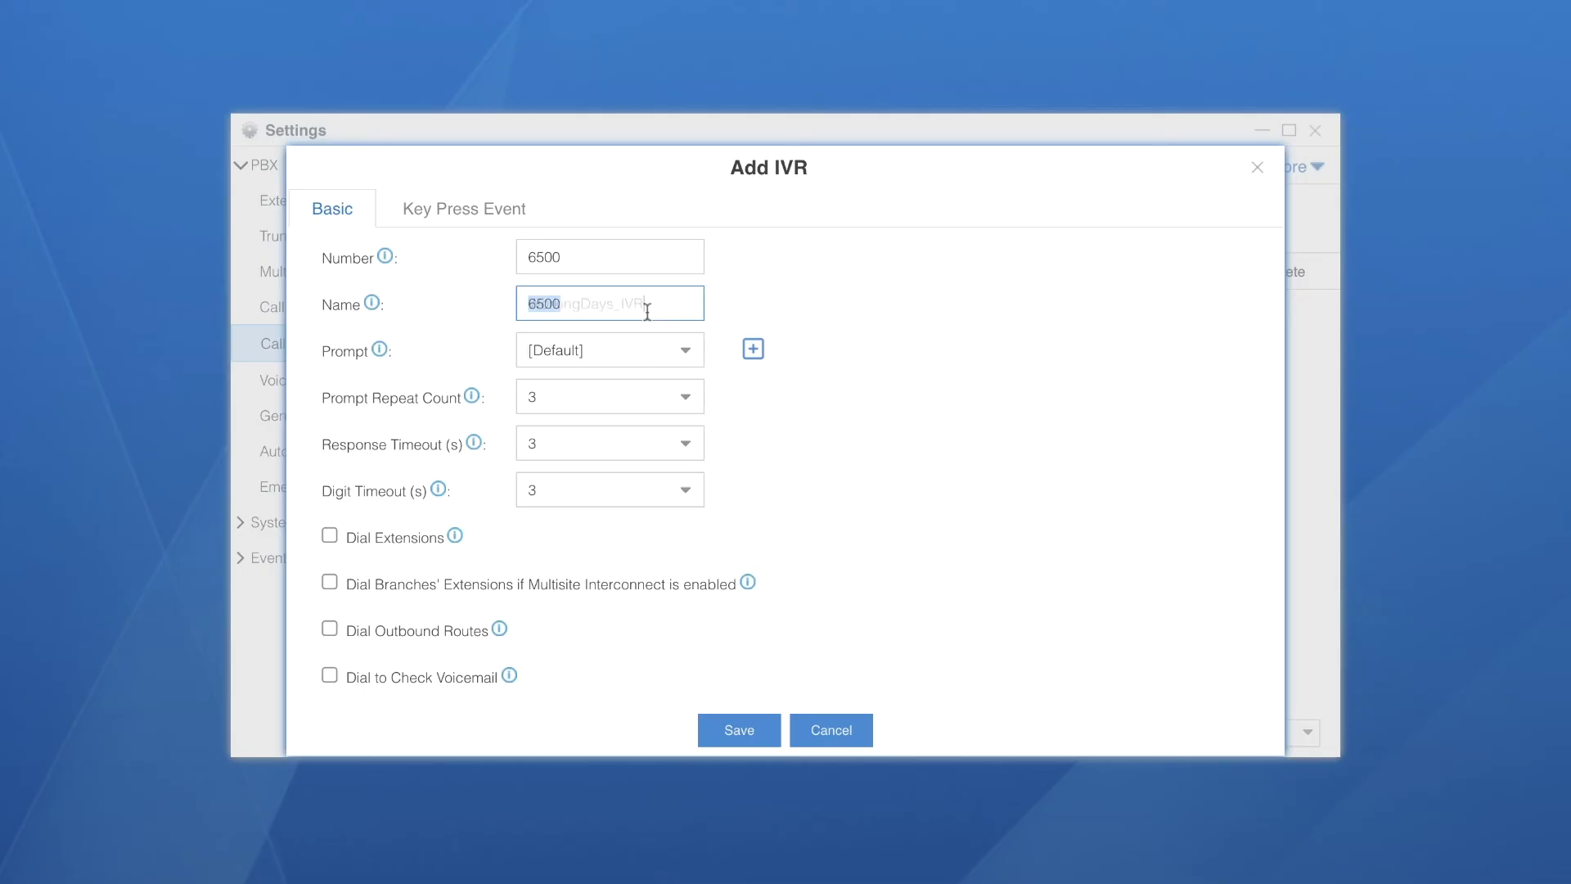
# Use the WorkingDaysRec prompt, play it once, and allow dialling extensions
pyautogui.click(684, 360)
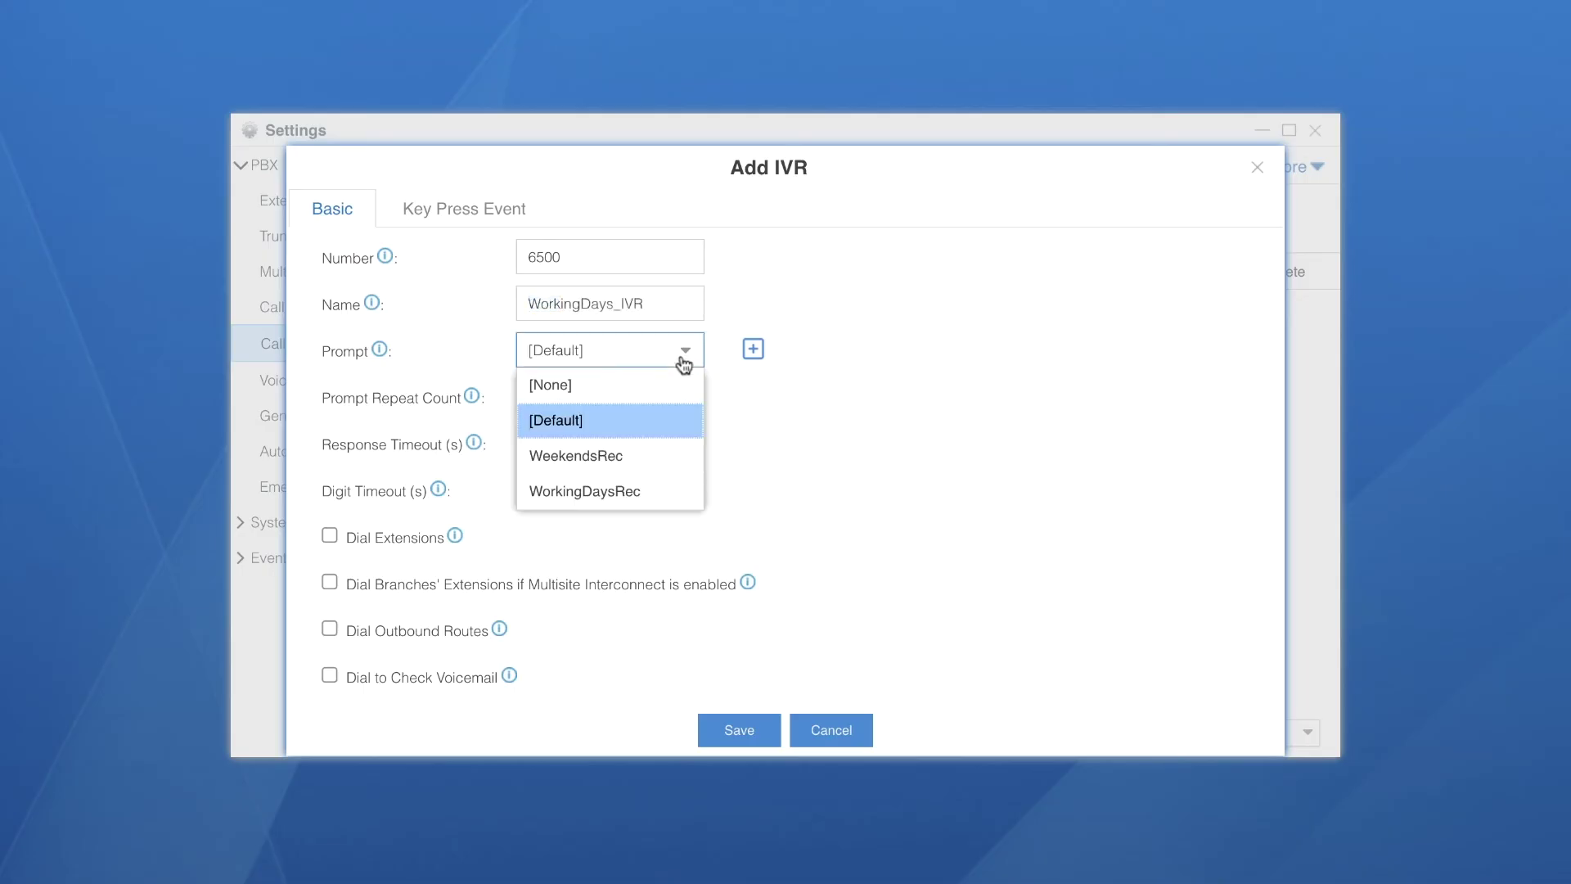
pyautogui.click(647, 491)
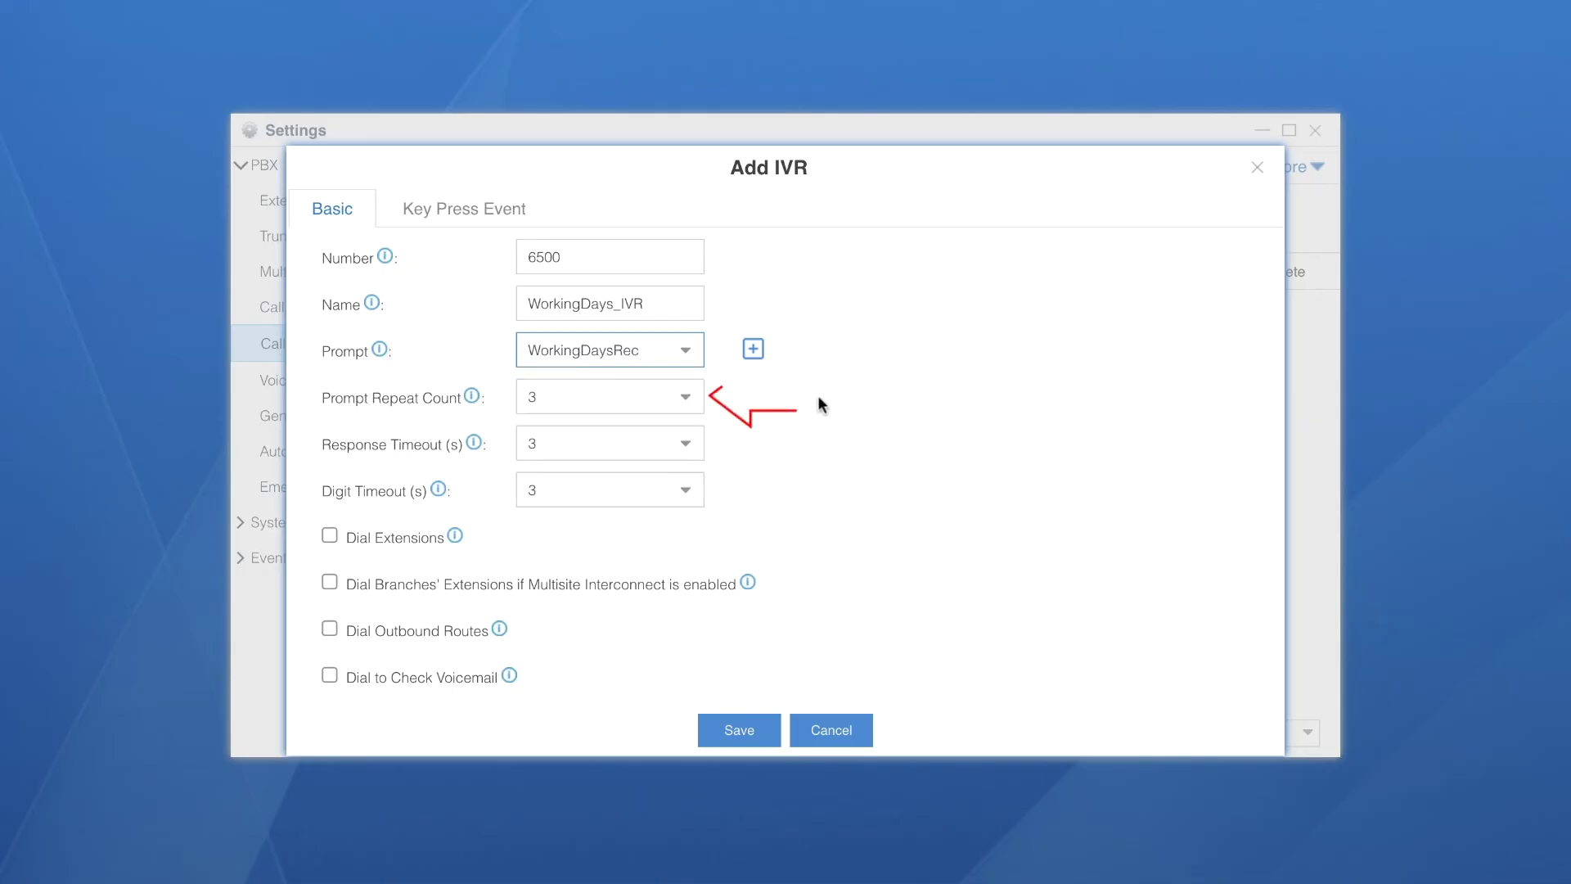
pyautogui.click(691, 401)
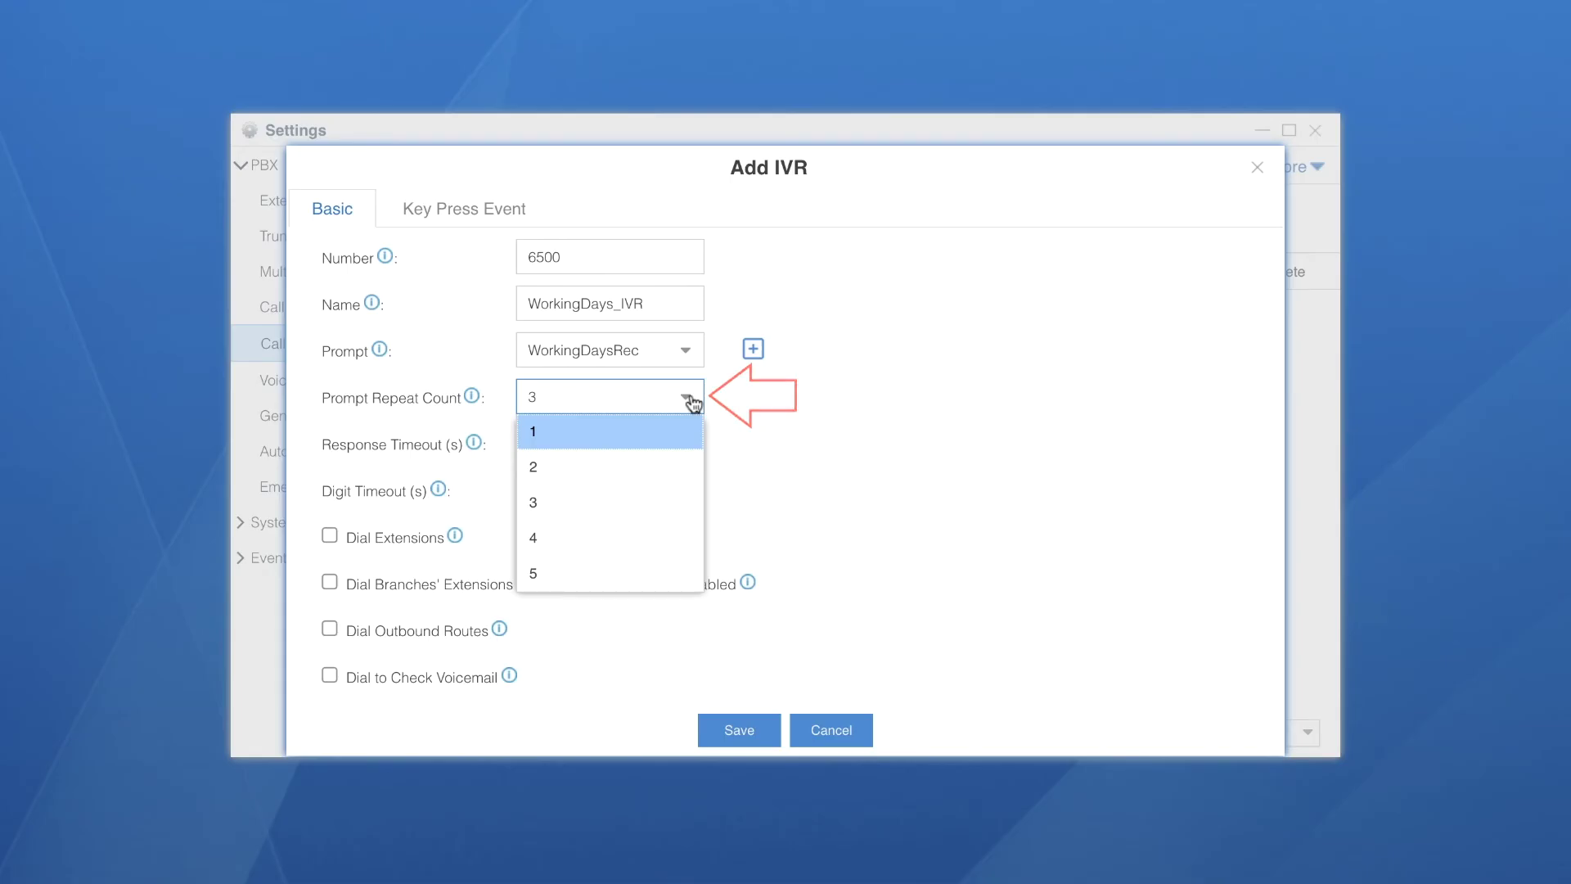
pyautogui.click(668, 428)
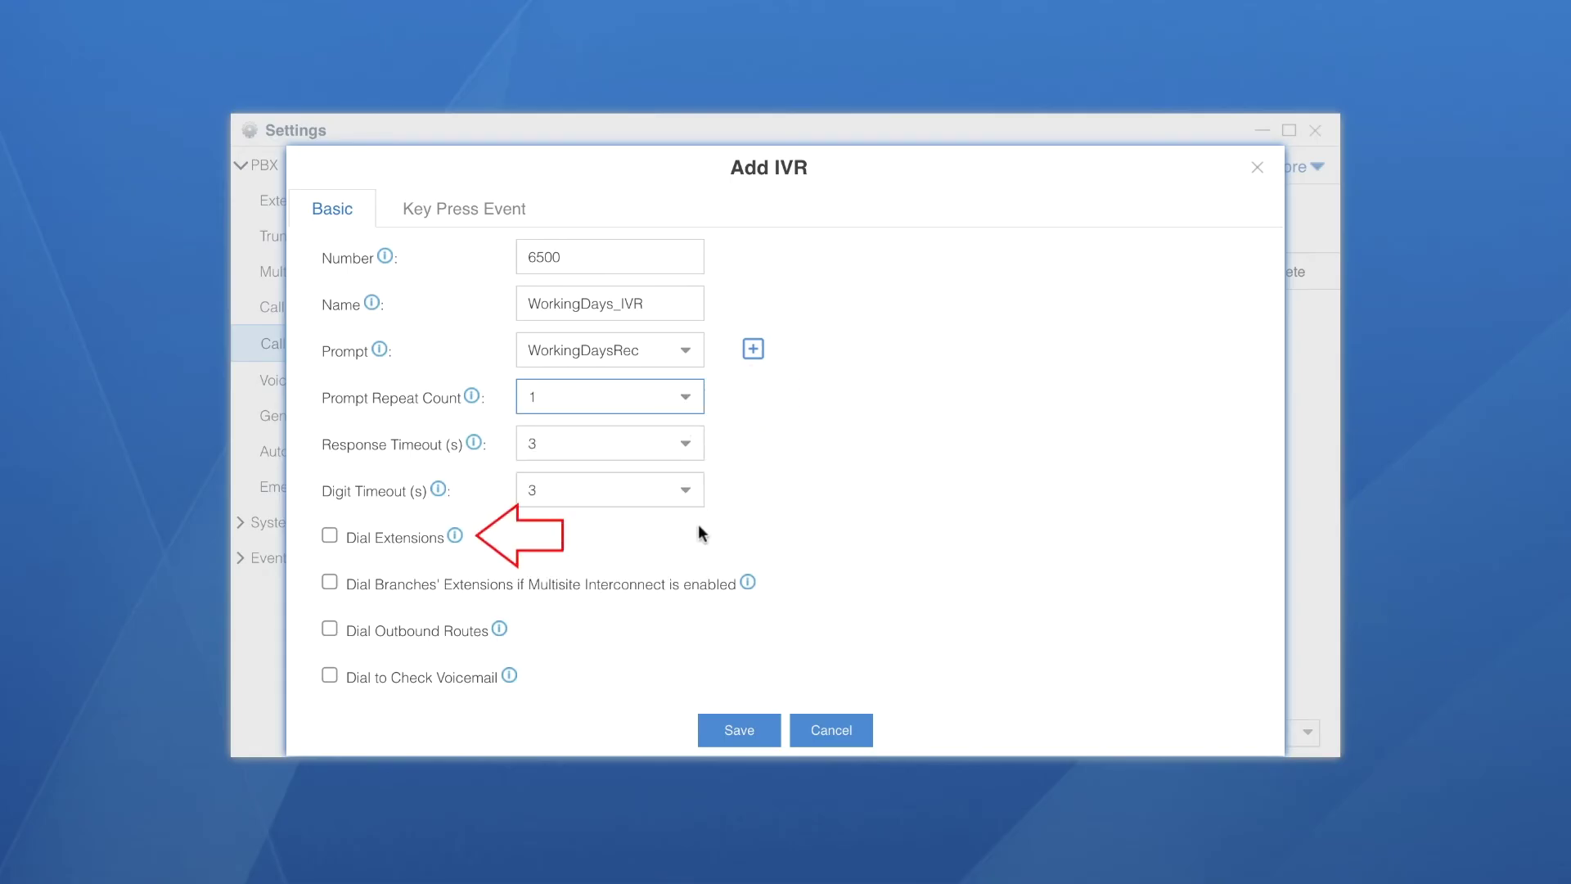
pyautogui.click(328, 533)
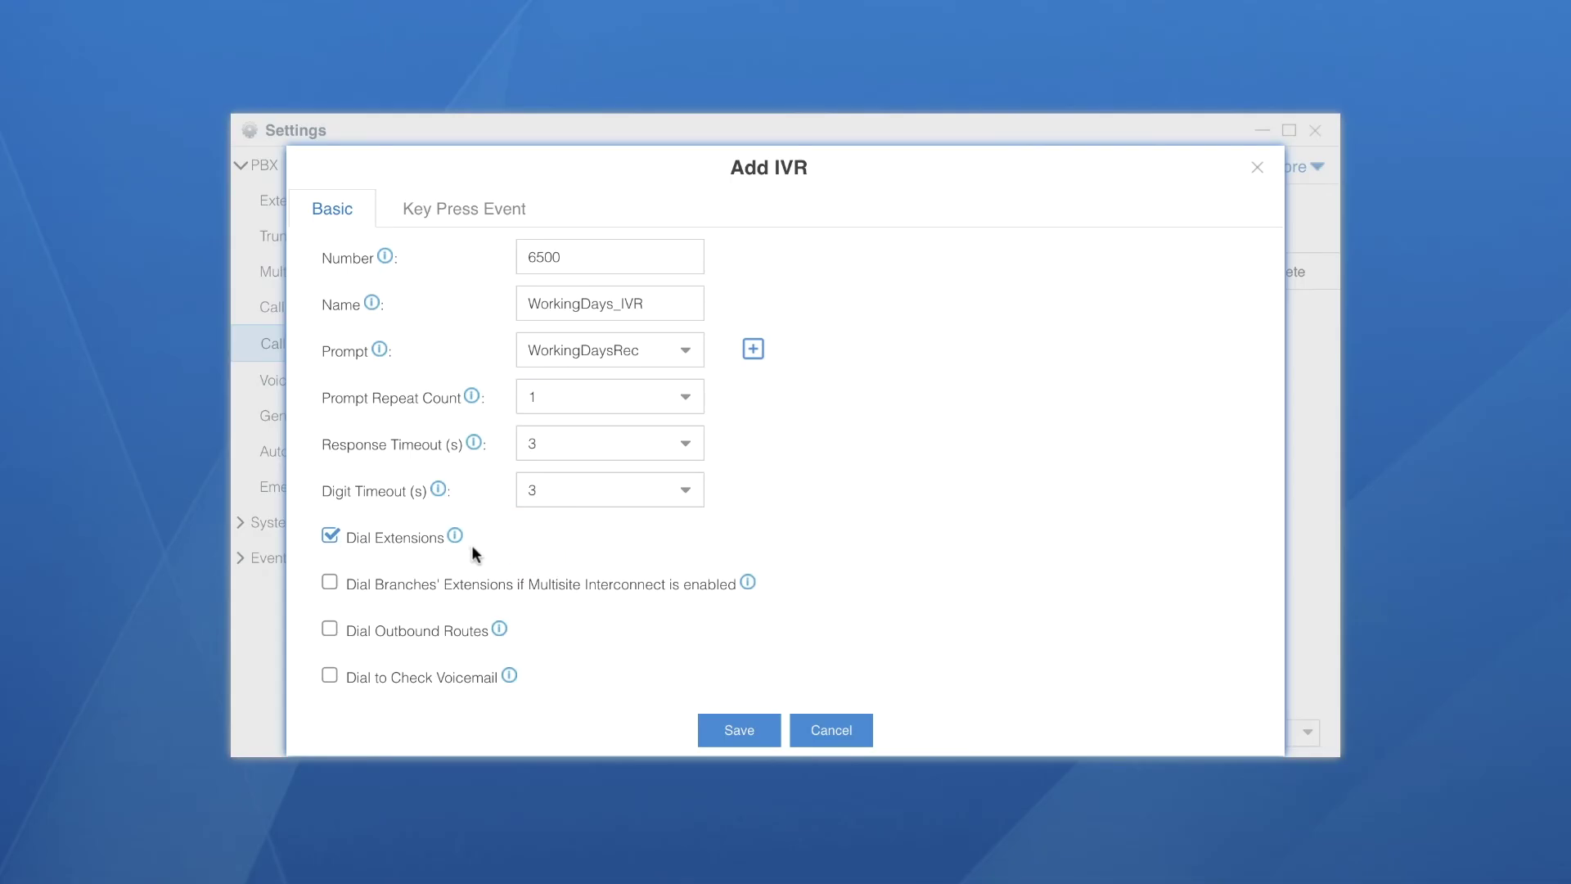
pyautogui.click(461, 215)
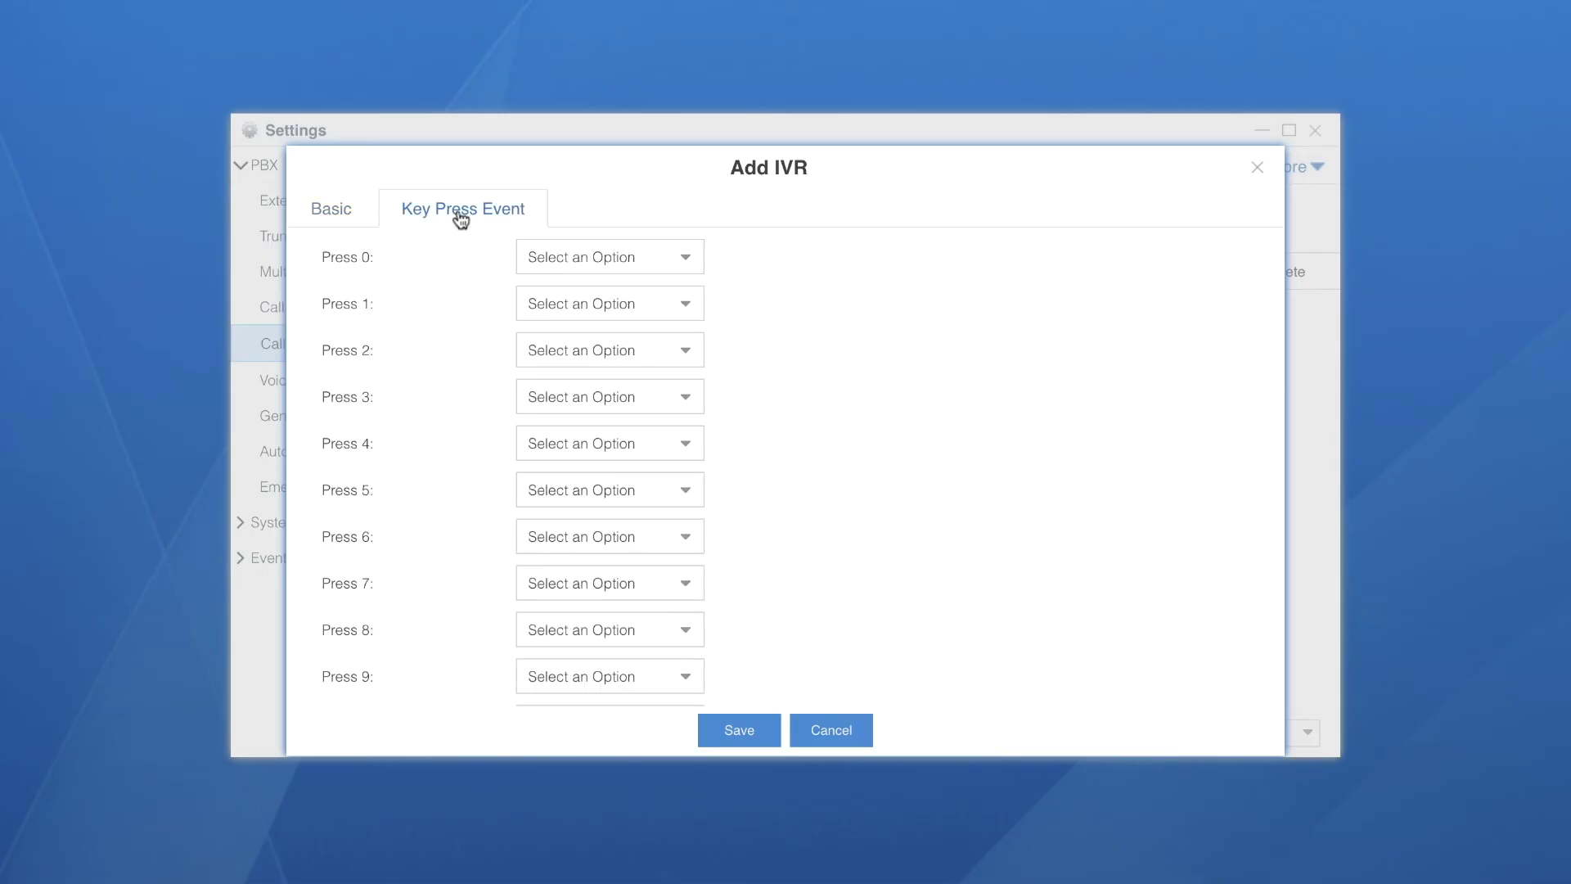
# Route keys 1 and 0 to extension 15 - Reception and key 2 to extension 18
pyautogui.click(685, 310)
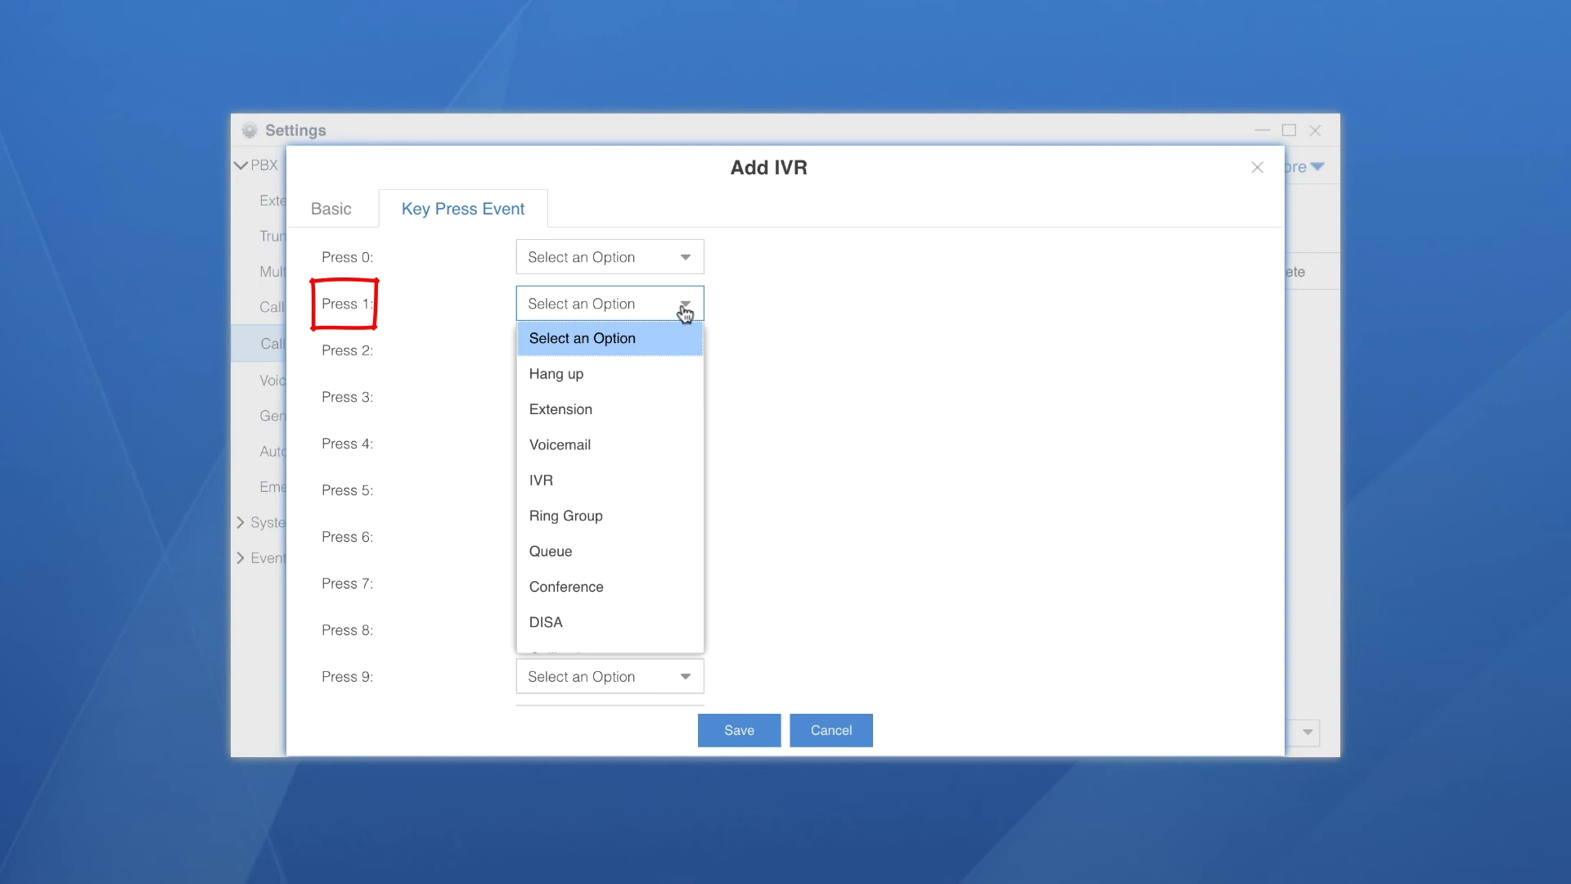
pyautogui.click(647, 408)
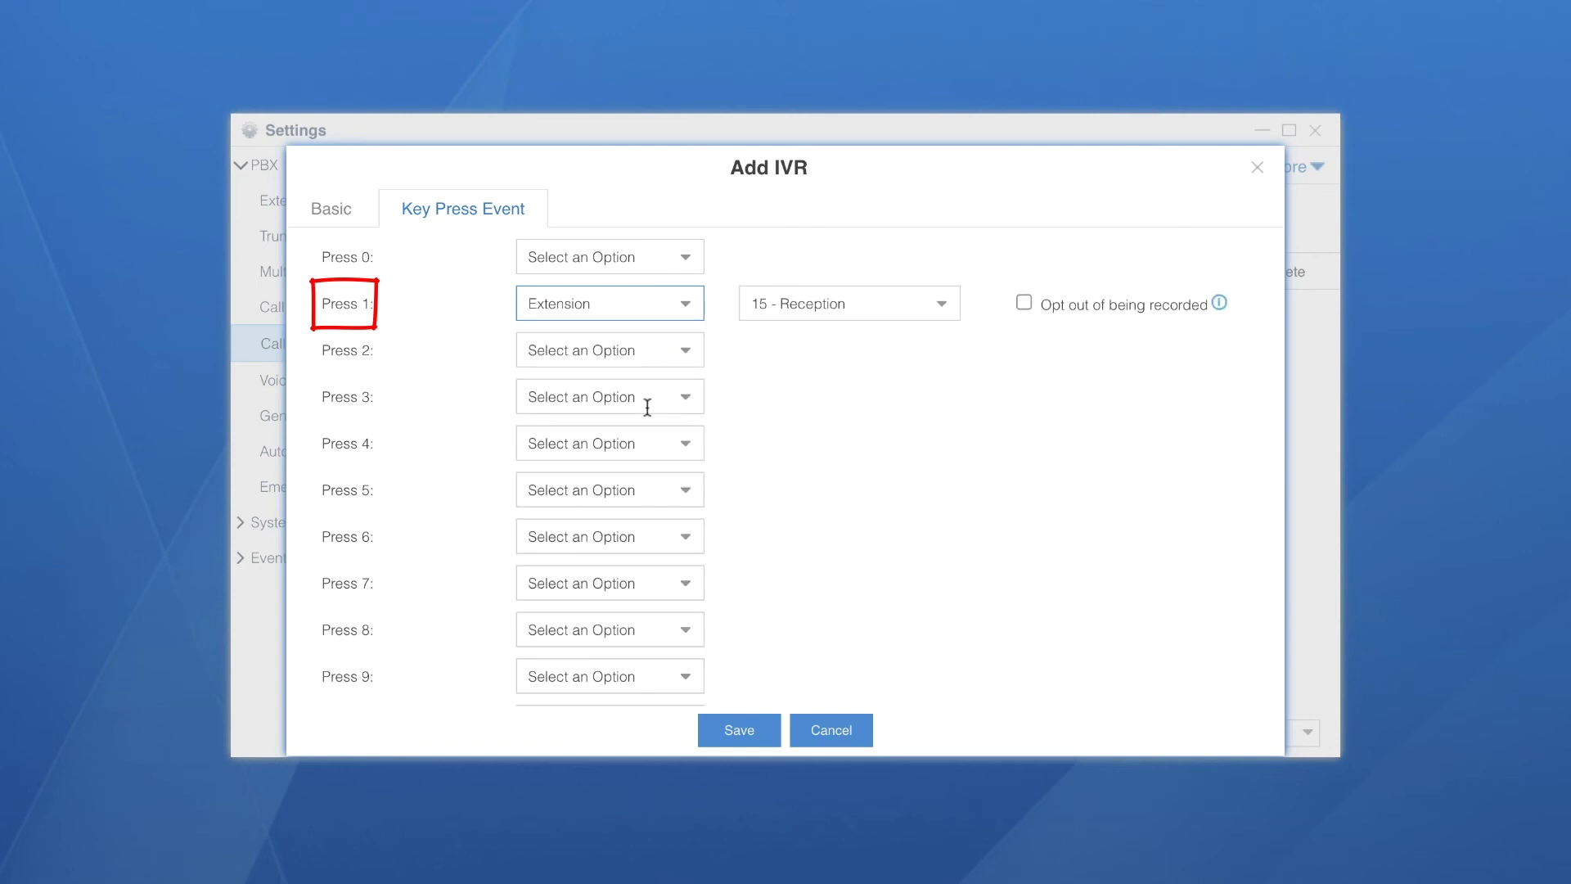
pyautogui.click(688, 350)
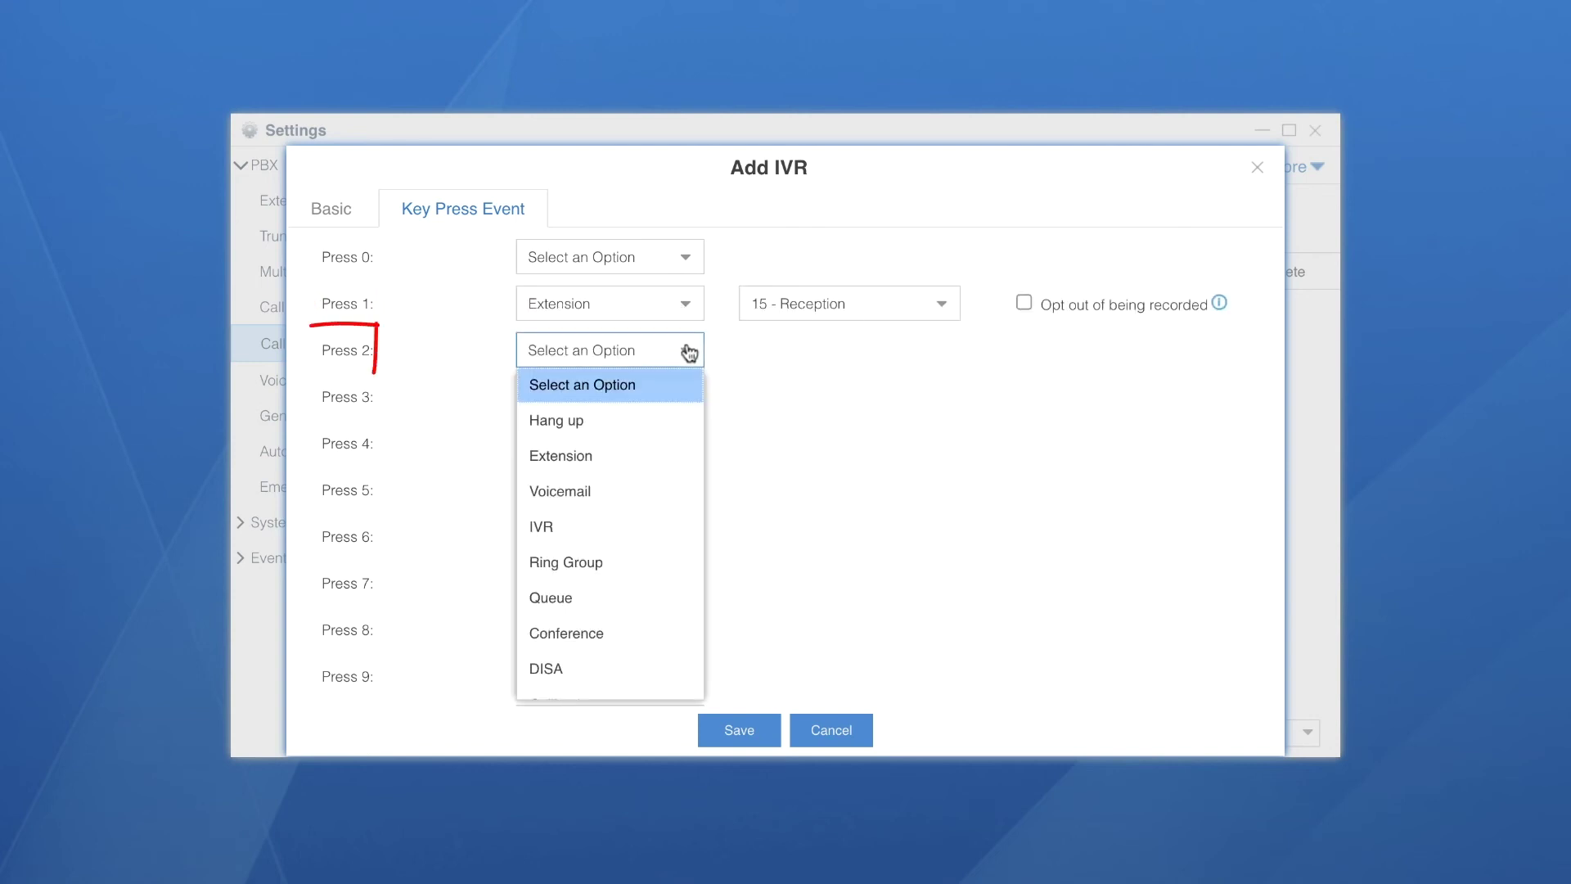
pyautogui.click(635, 454)
pyautogui.click(941, 350)
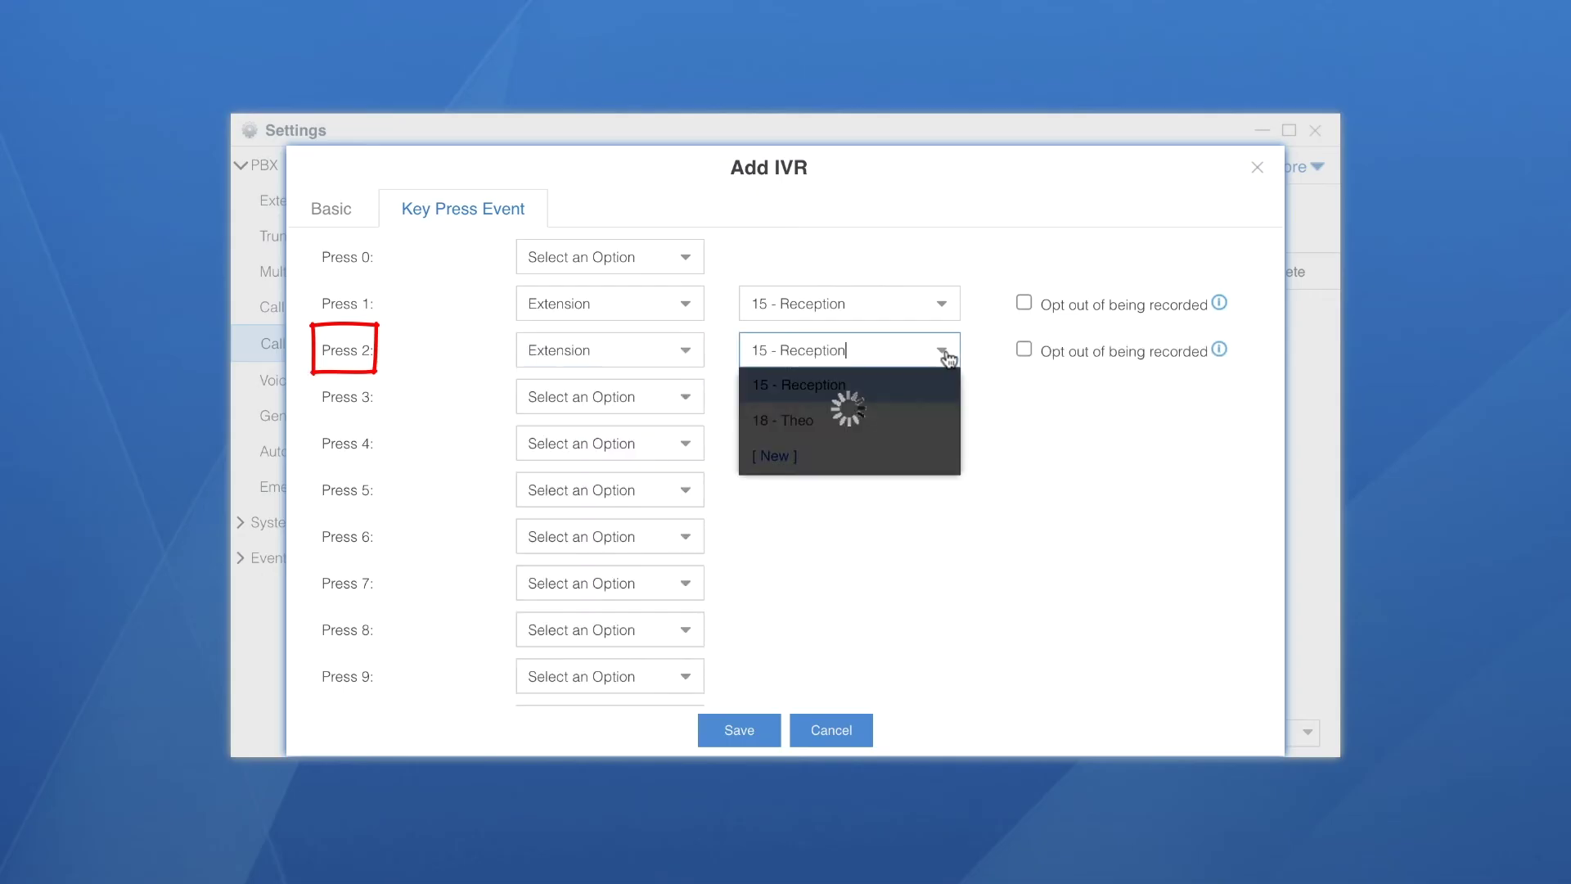
pyautogui.click(866, 421)
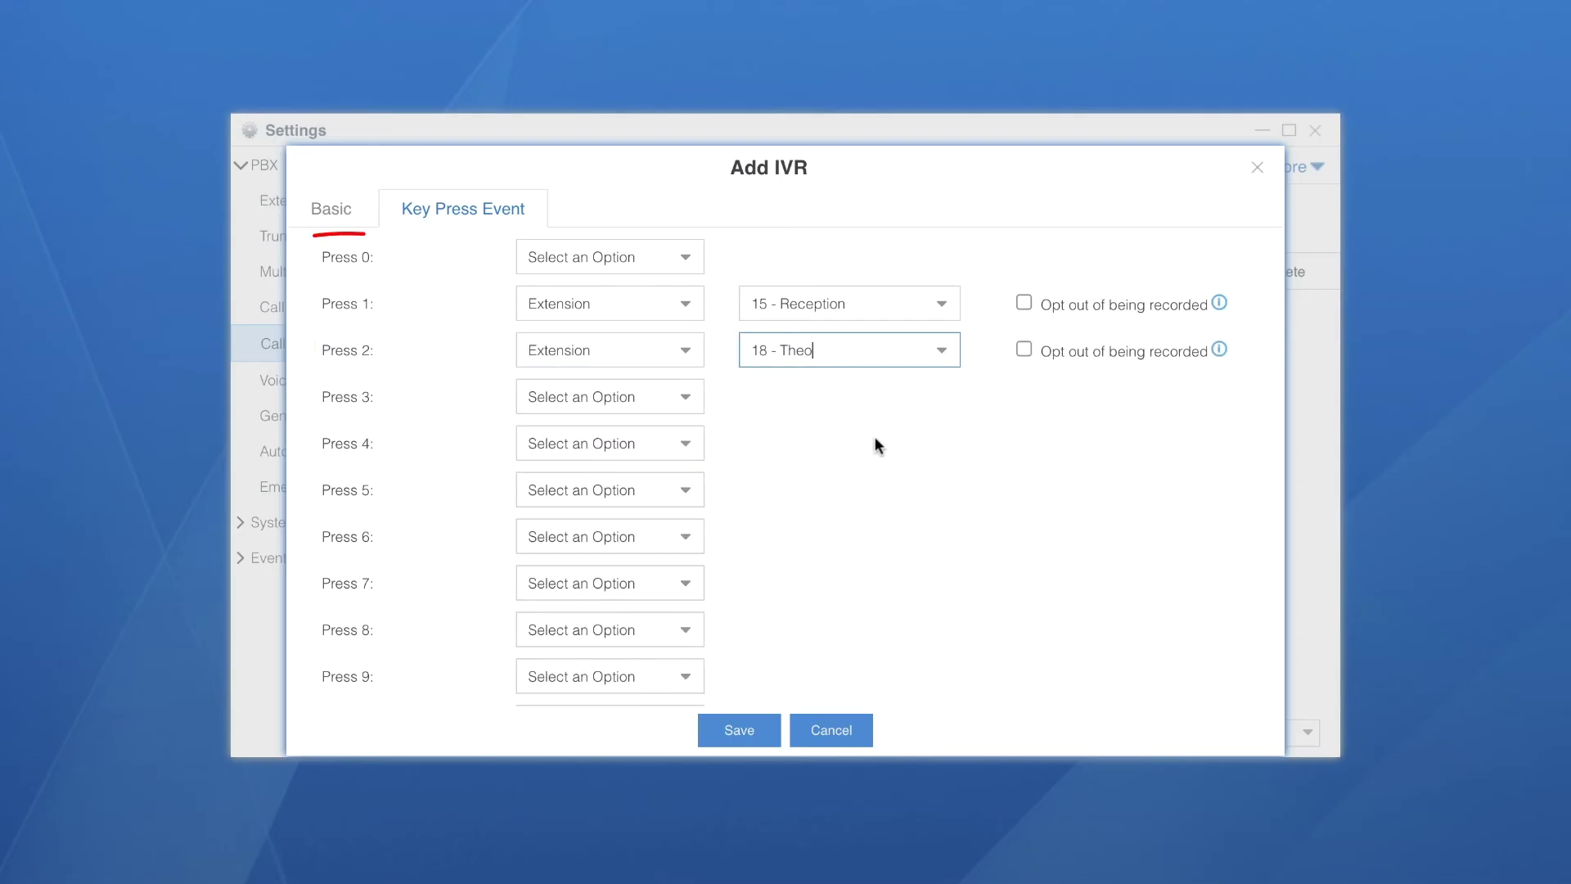
pyautogui.click(686, 258)
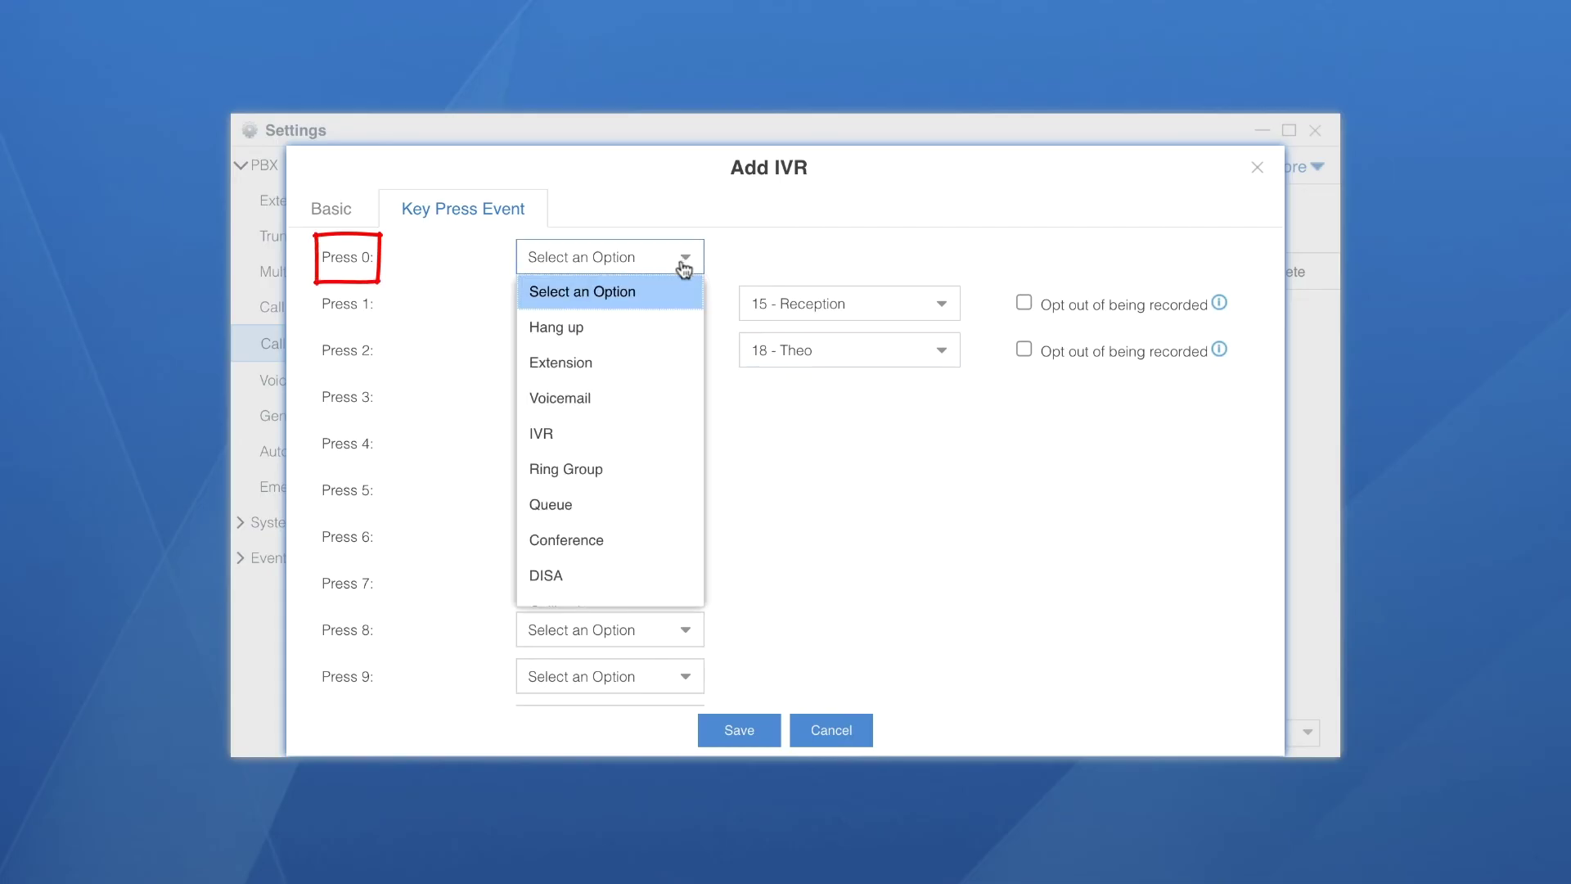
pyautogui.click(630, 372)
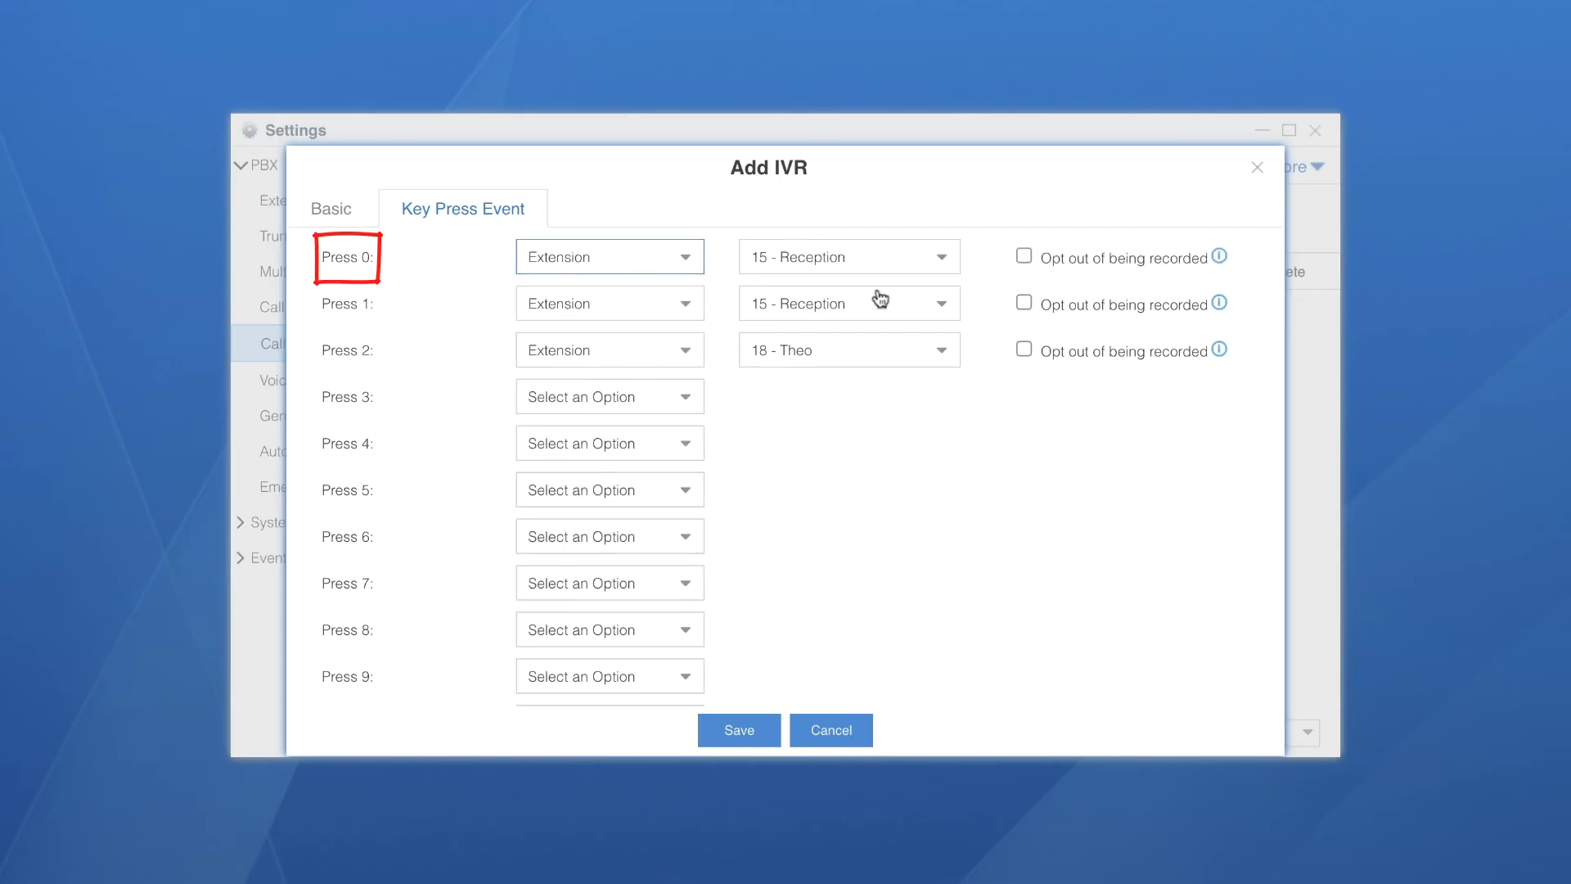
# Send timeout and invalid input to extension 15 - Reception
pyautogui.scroll(-1, 832, 528)
pyautogui.scroll(-3, 832, 528)
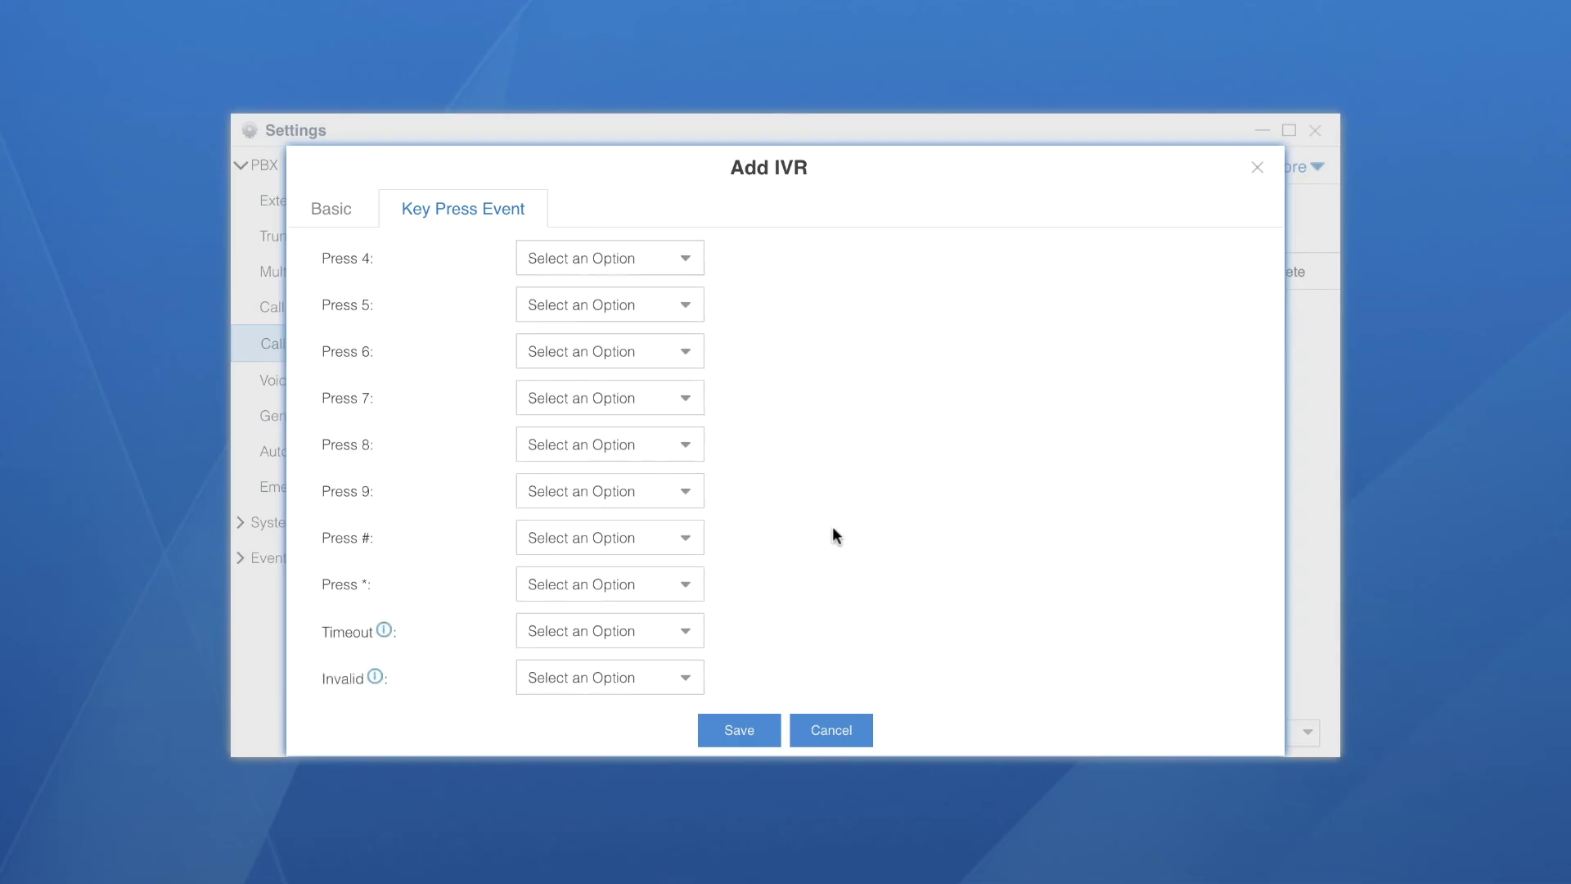
pyautogui.click(687, 633)
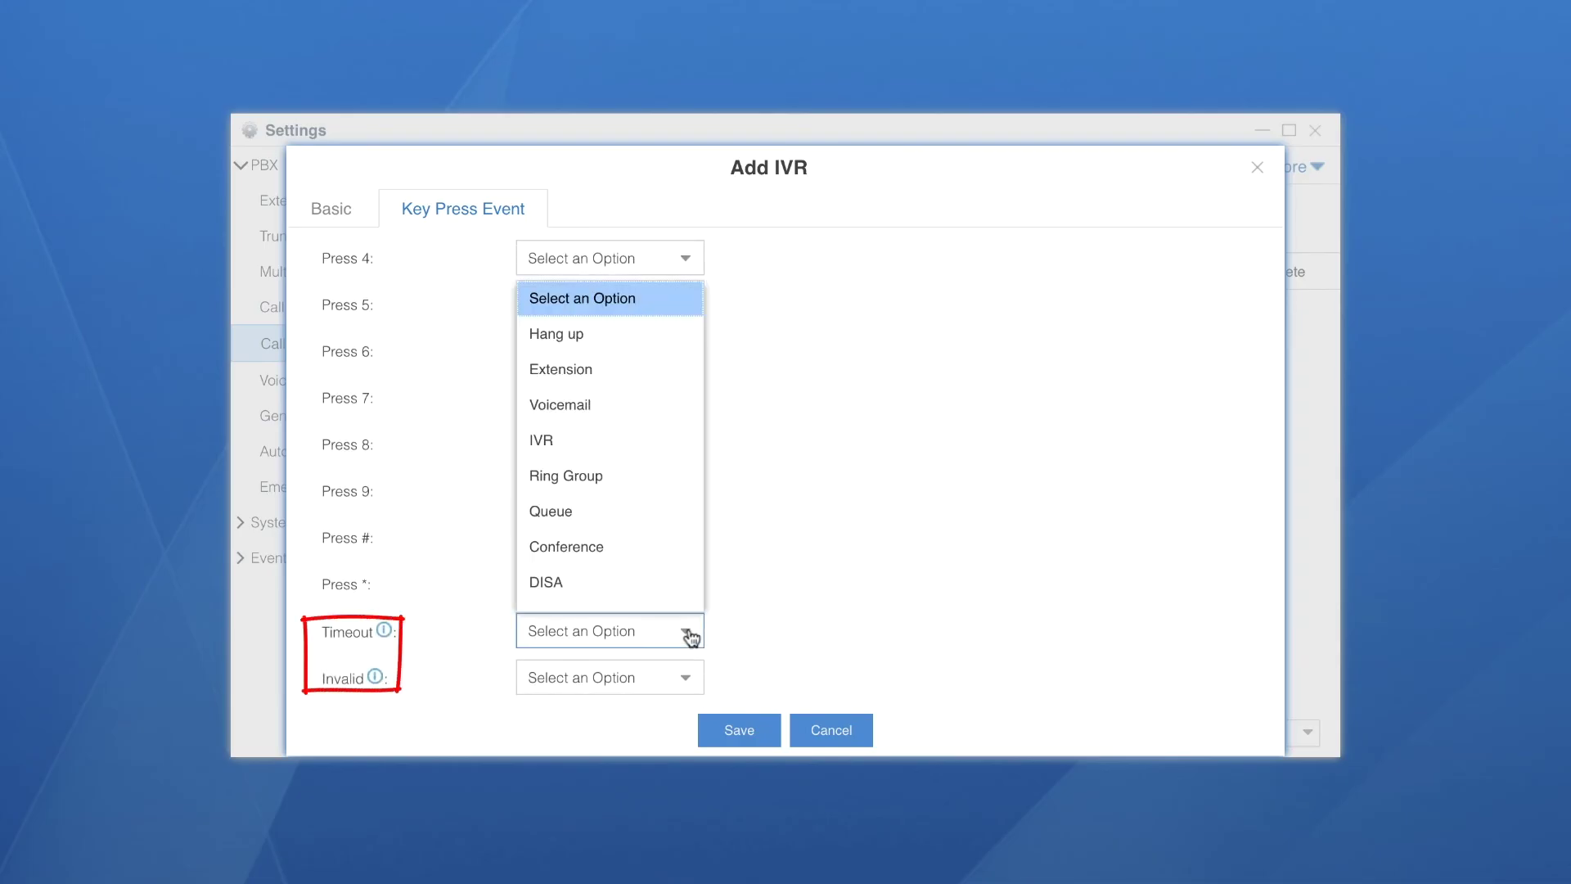
pyautogui.click(600, 370)
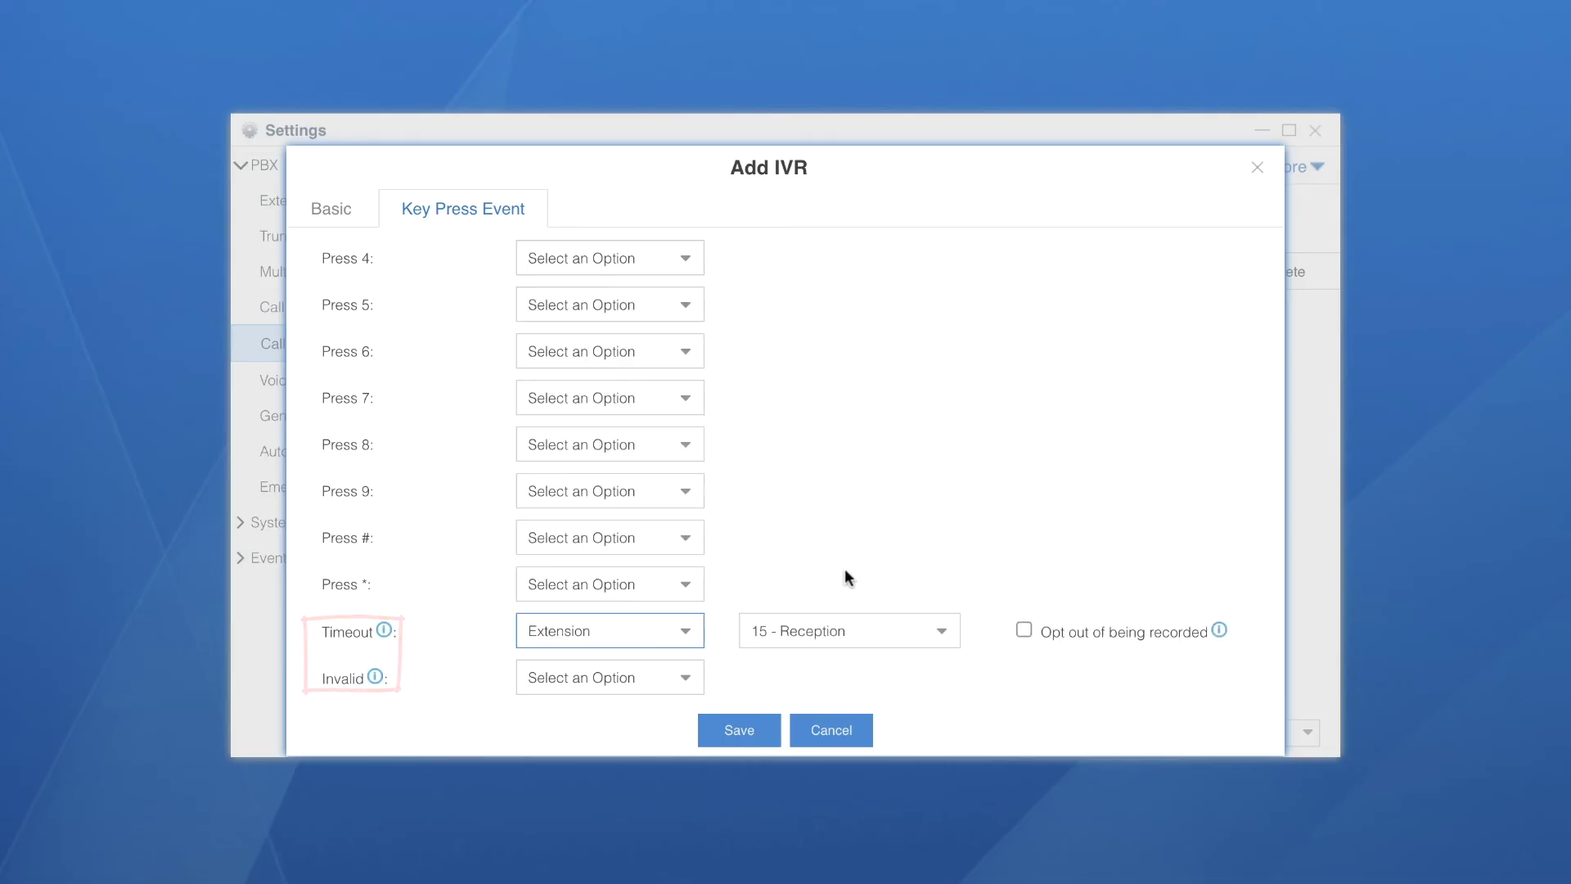
pyautogui.click(684, 679)
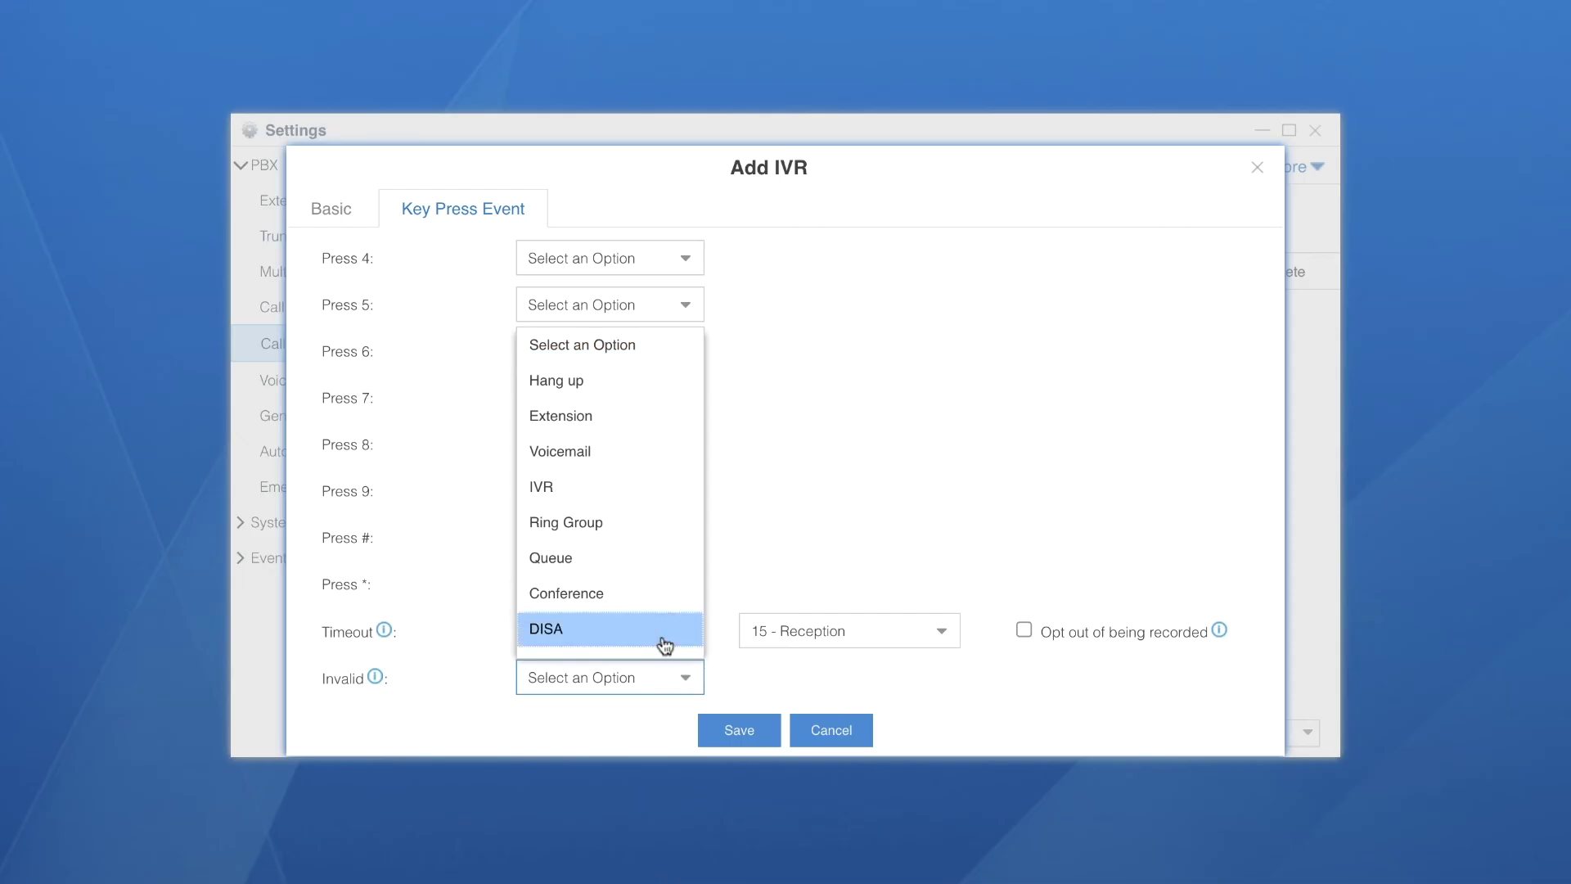
pyautogui.click(634, 426)
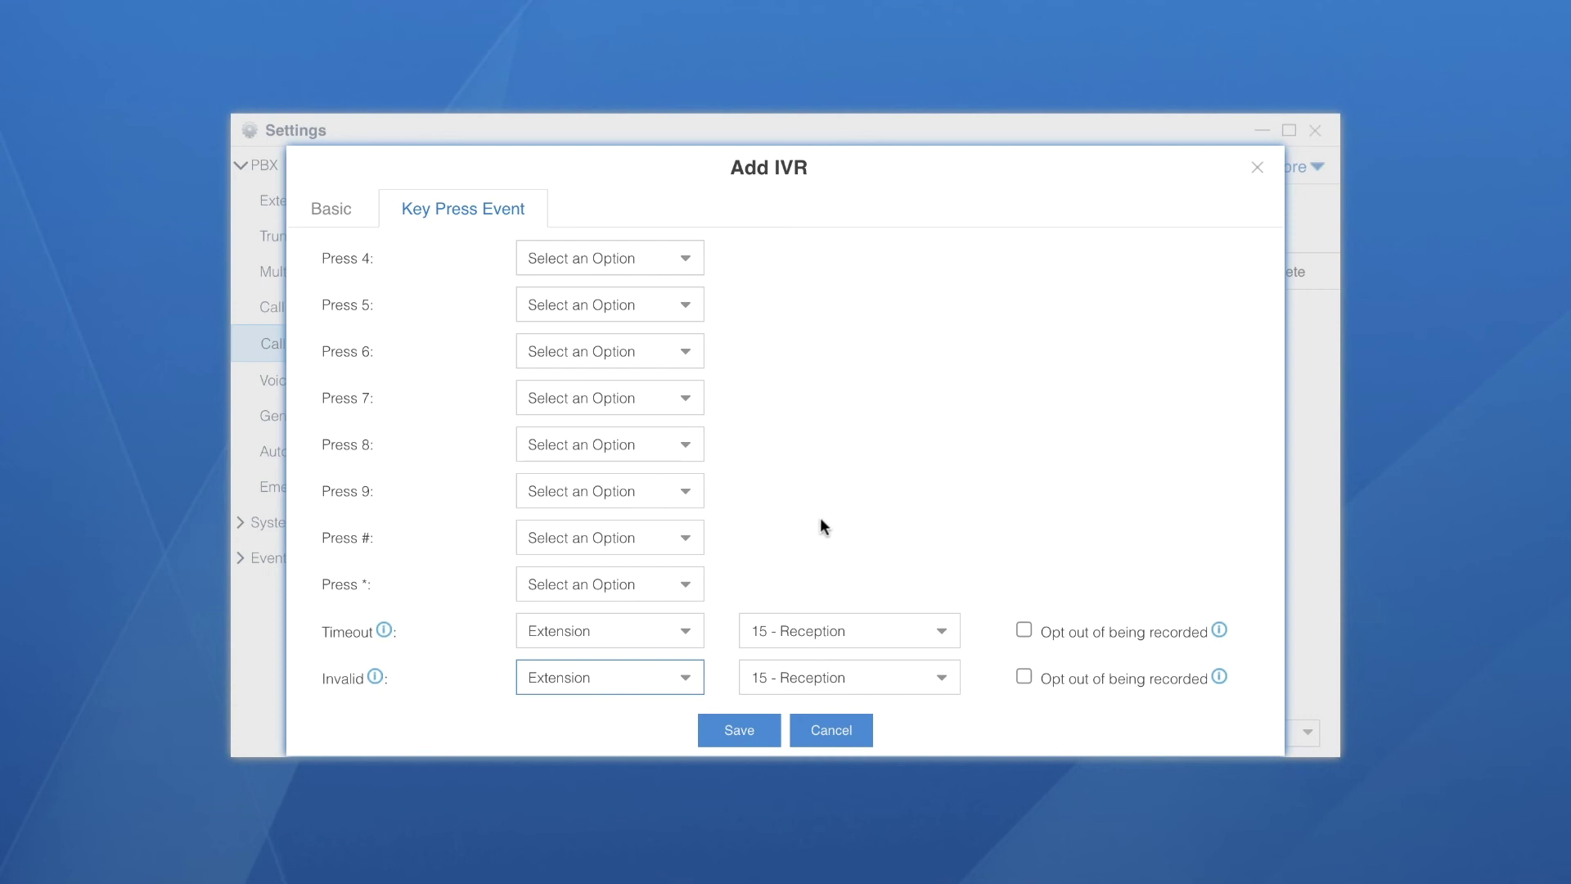
# Clear the # key destination and save WorkingDays_IVR
pyautogui.click(682, 538)
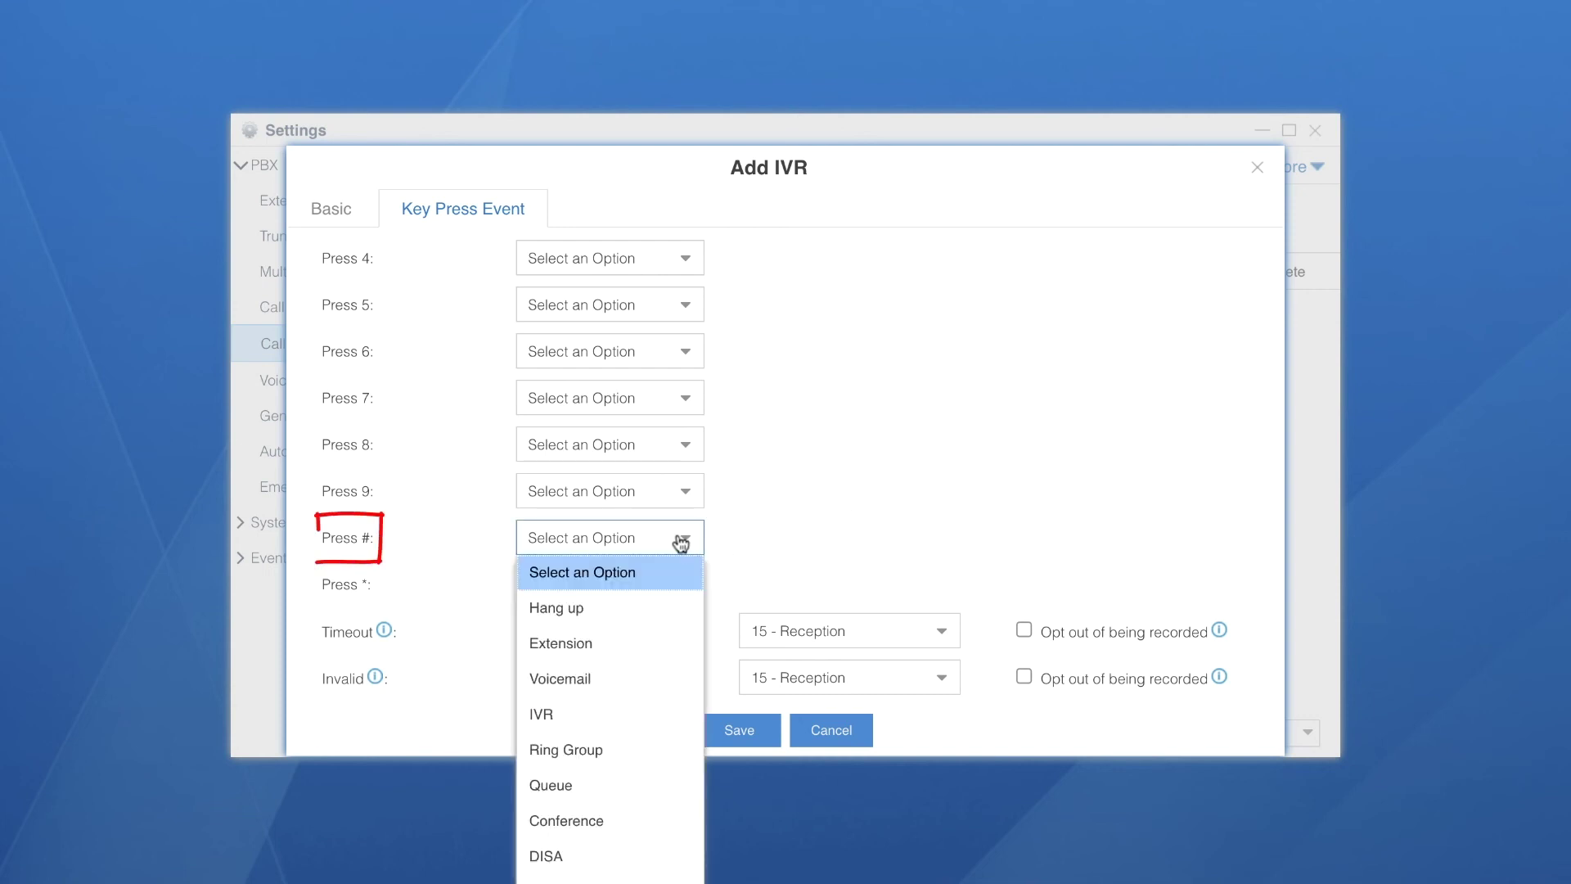
pyautogui.click(624, 713)
pyautogui.click(933, 538)
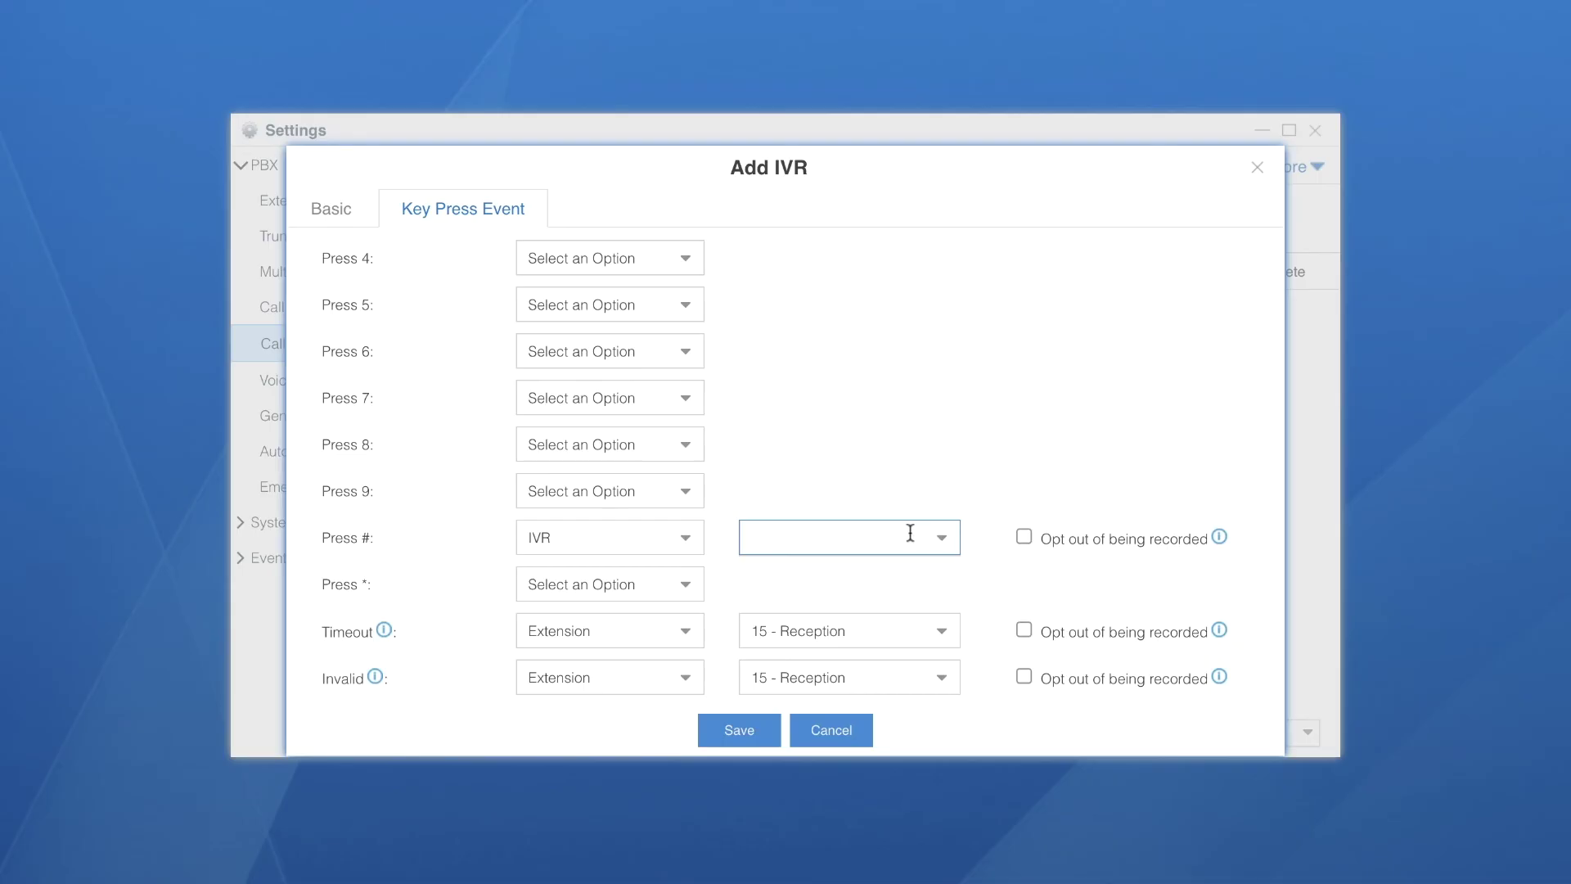
pyautogui.click(694, 542)
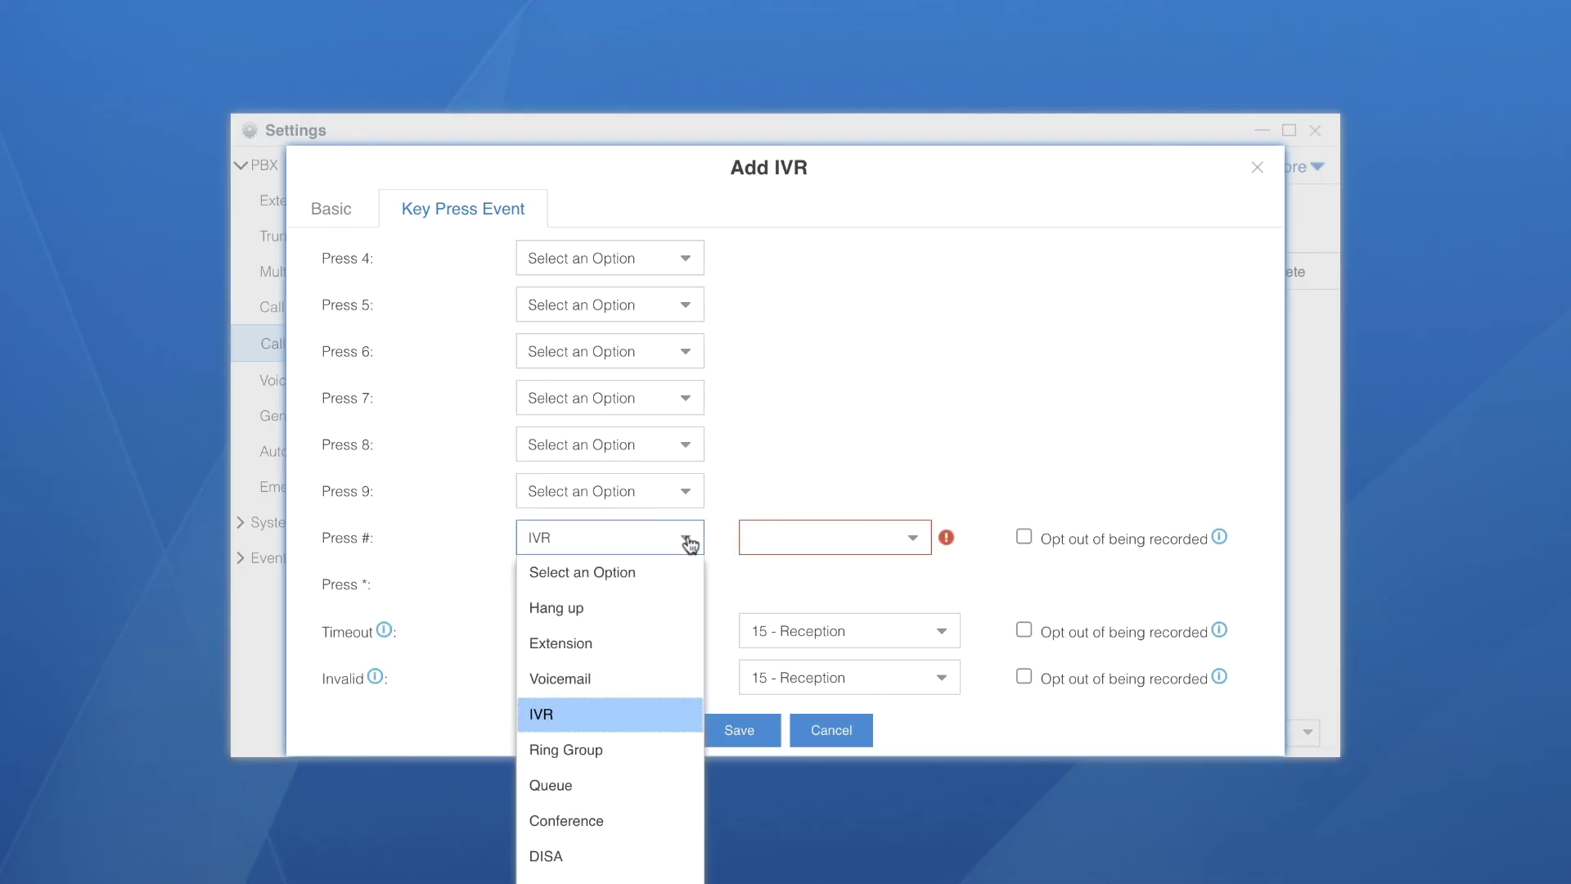
pyautogui.click(649, 571)
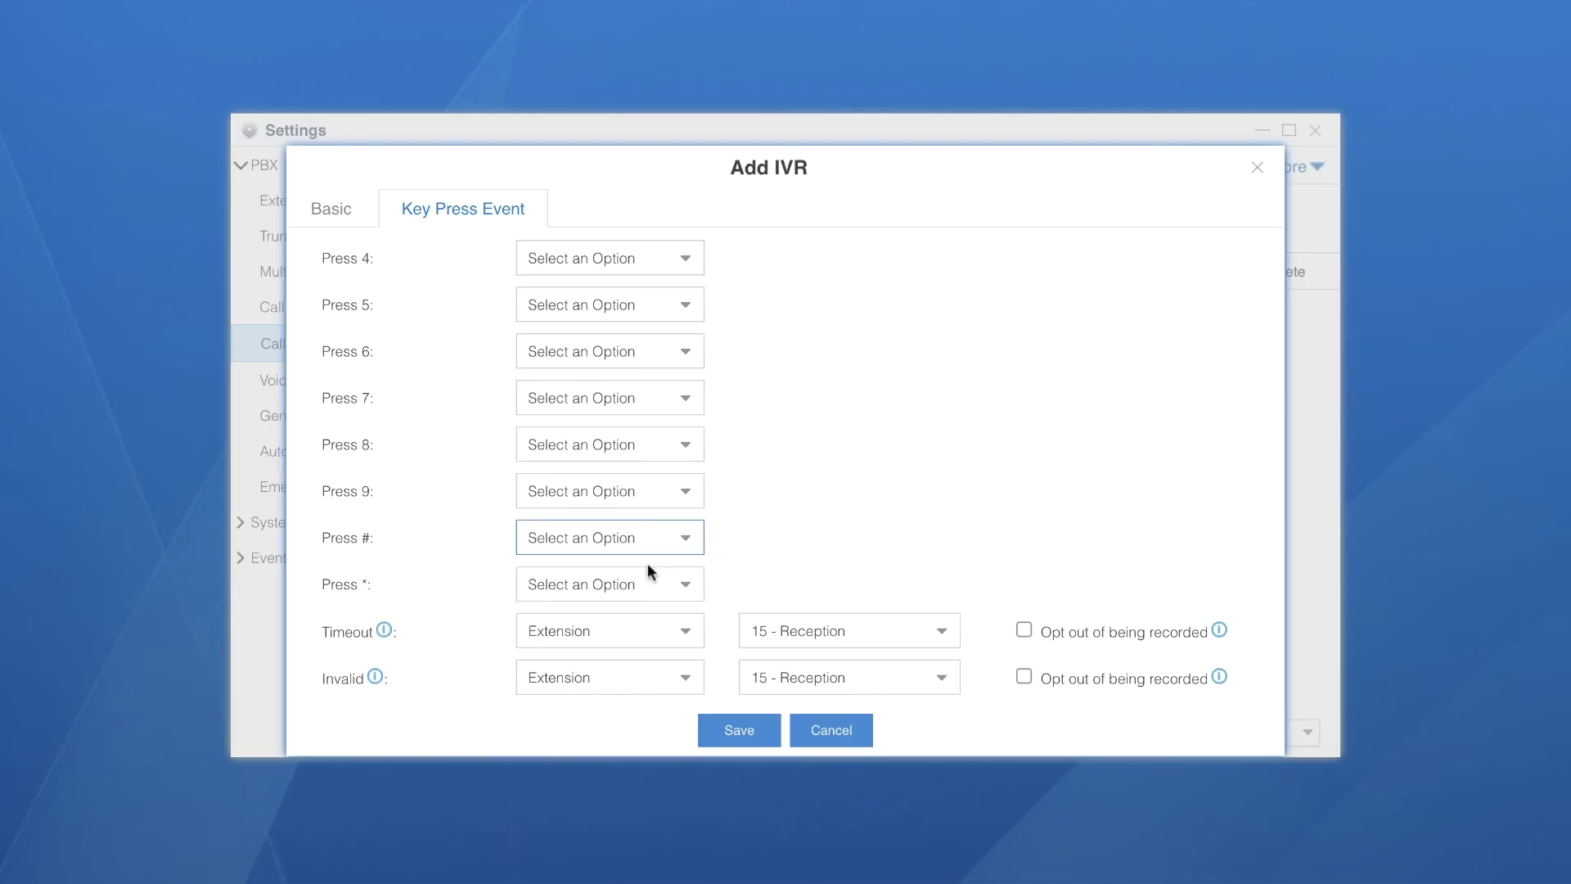
pyautogui.click(739, 730)
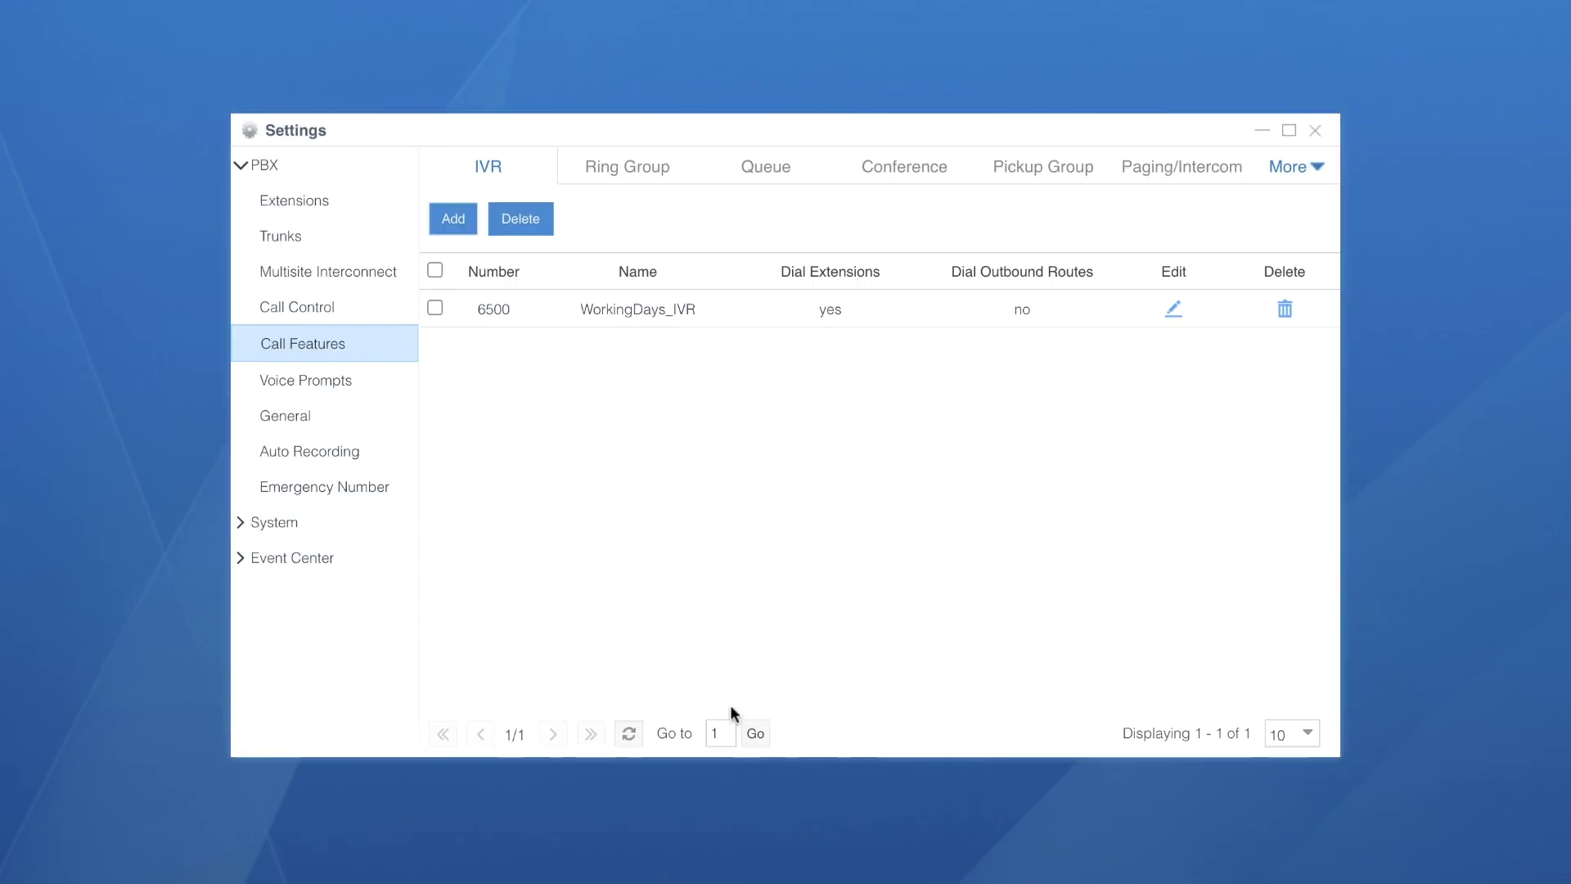
# Reopen WorkingDays_IVR, route the # key to WorkingDays_IVR, and save
pyautogui.click(1173, 310)
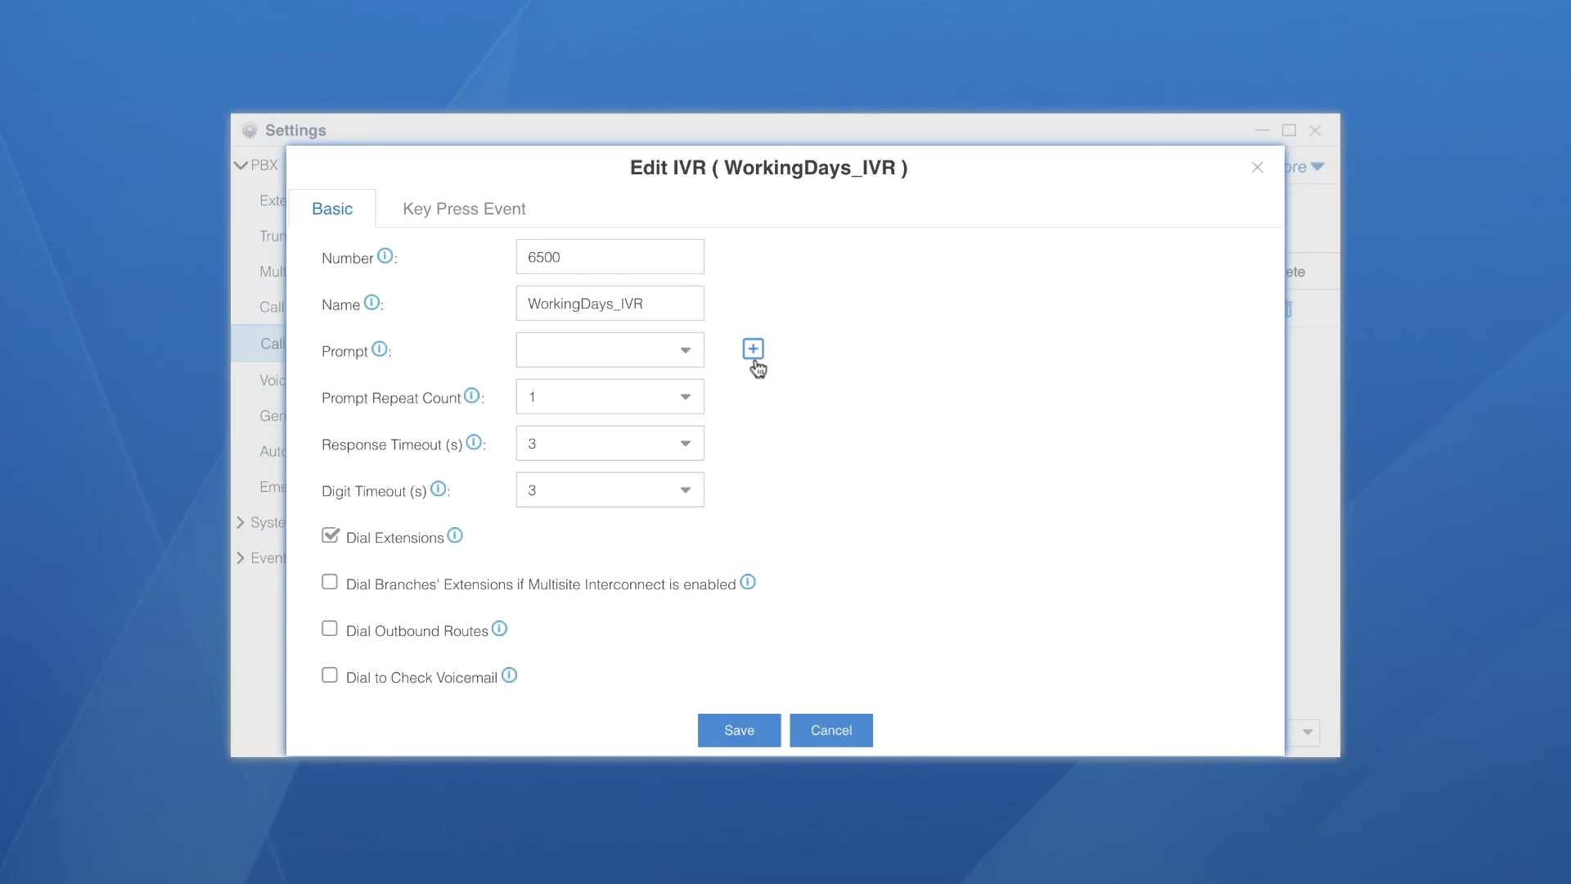
pyautogui.click(495, 211)
pyautogui.scroll(-3, 771, 576)
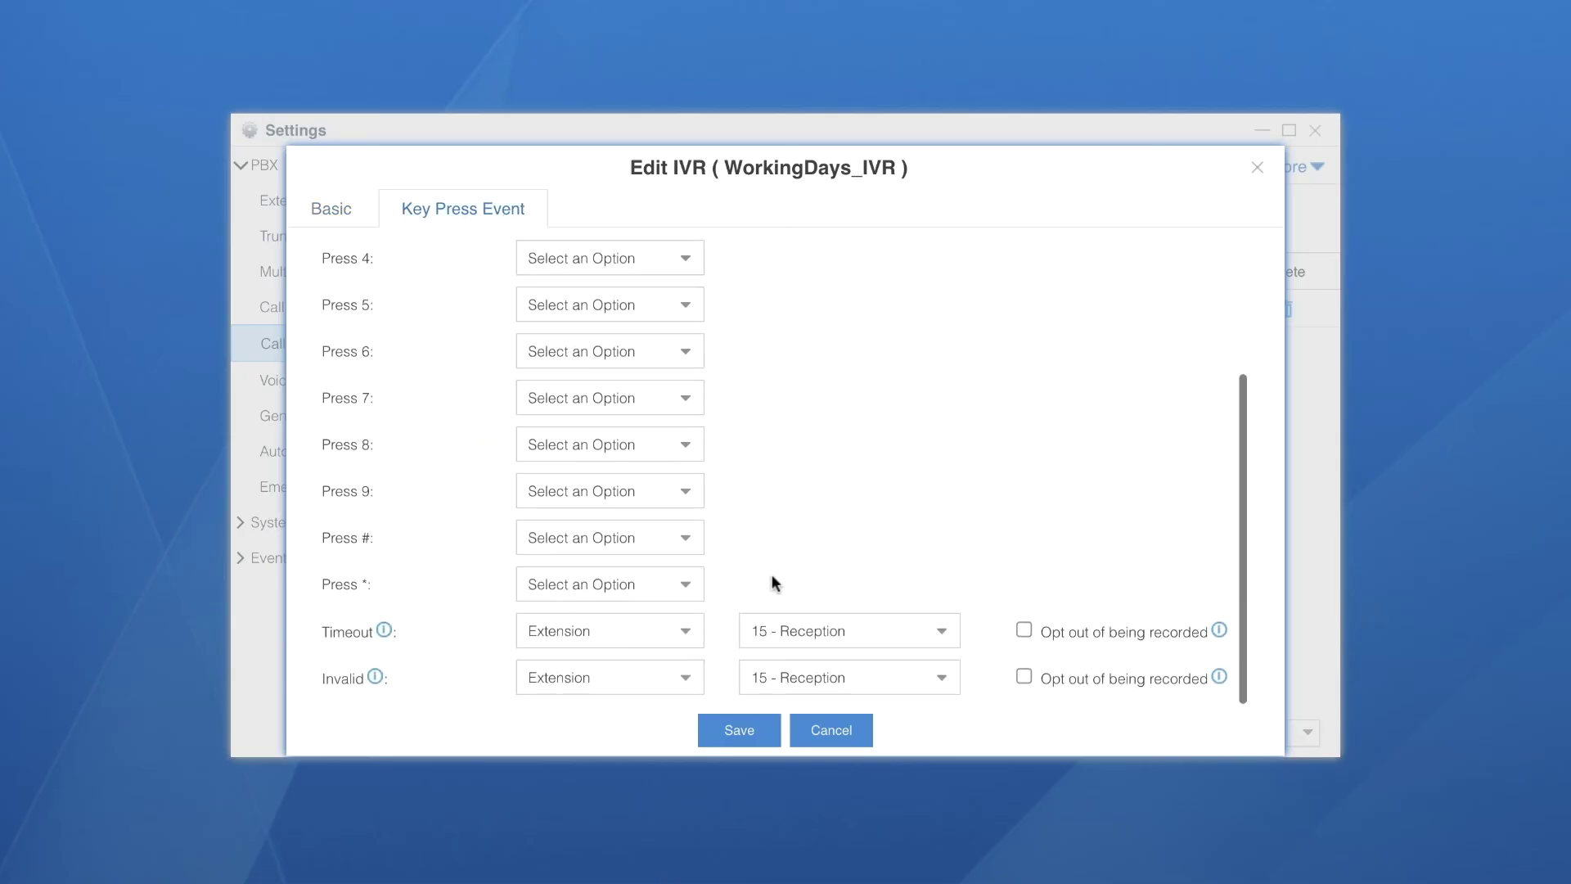
pyautogui.click(687, 540)
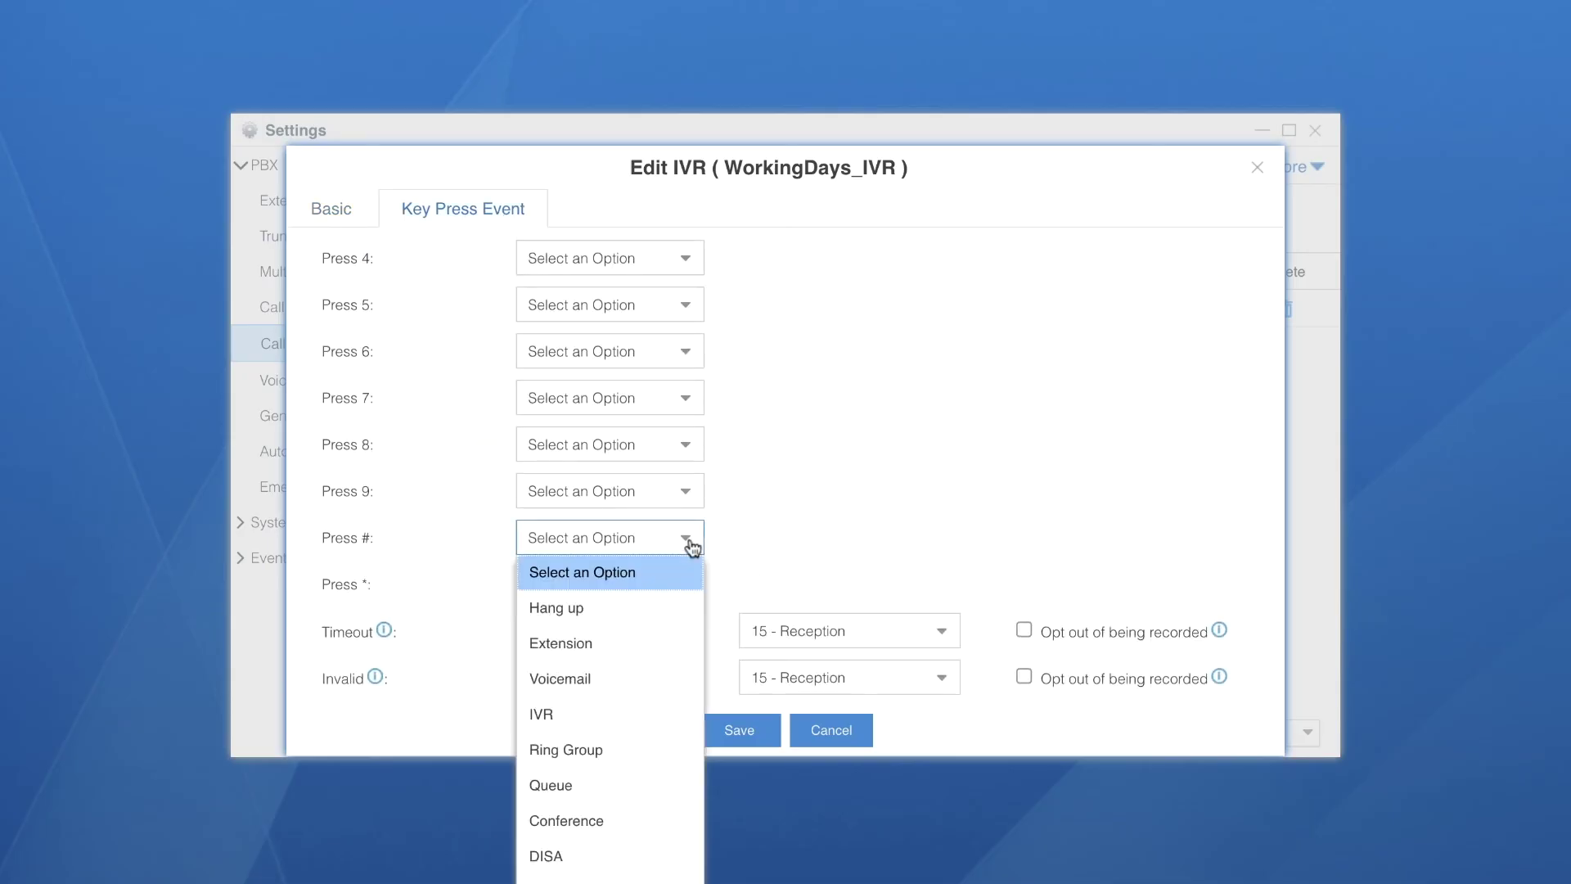
pyautogui.click(625, 714)
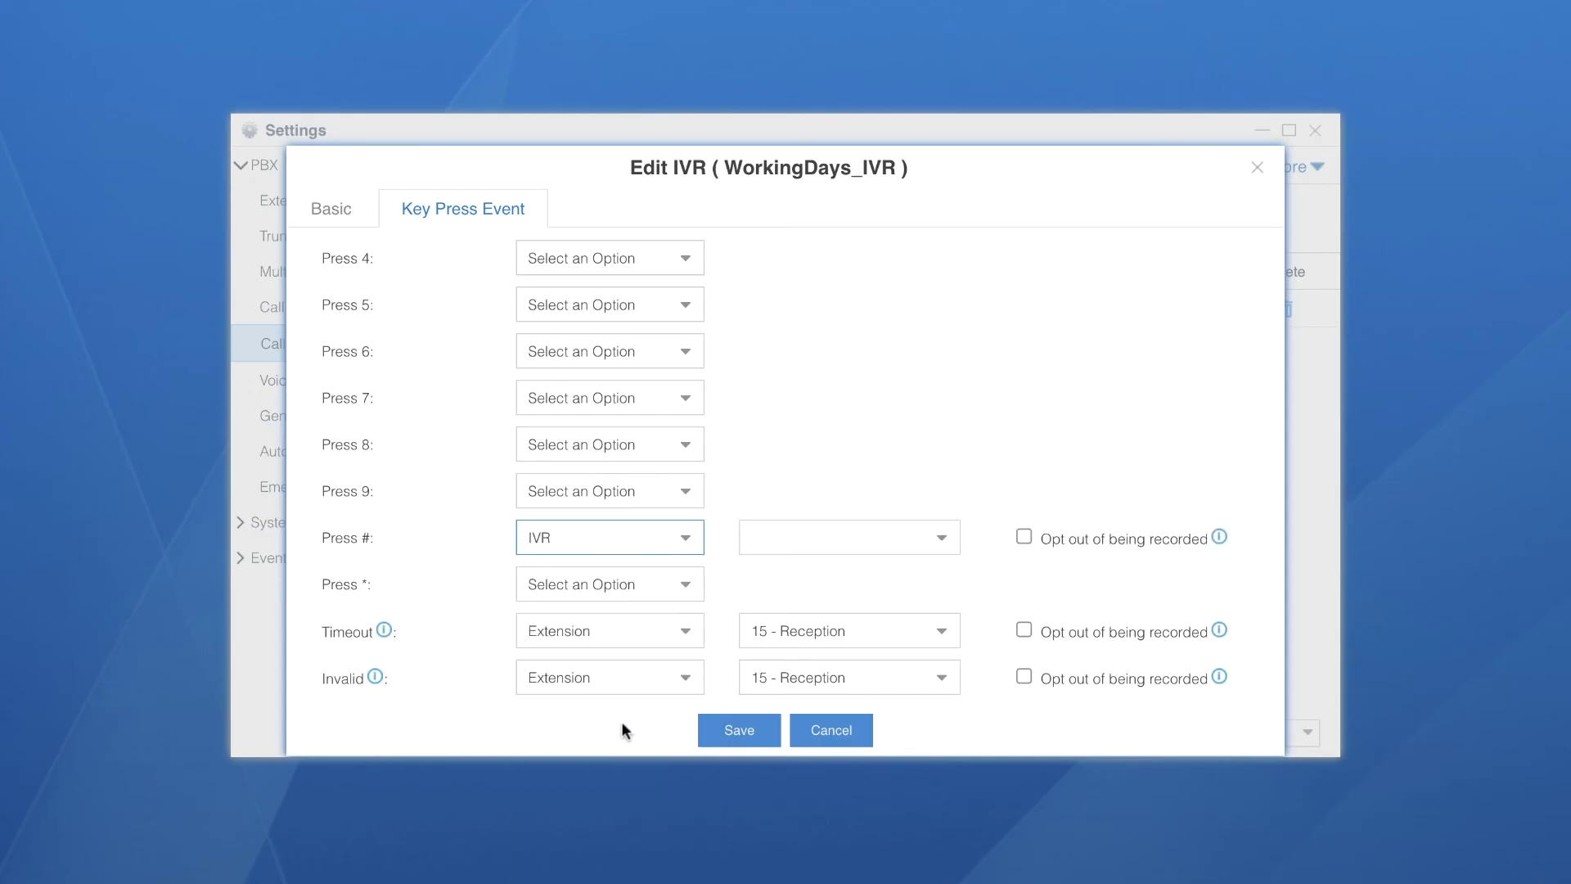
pyautogui.click(940, 537)
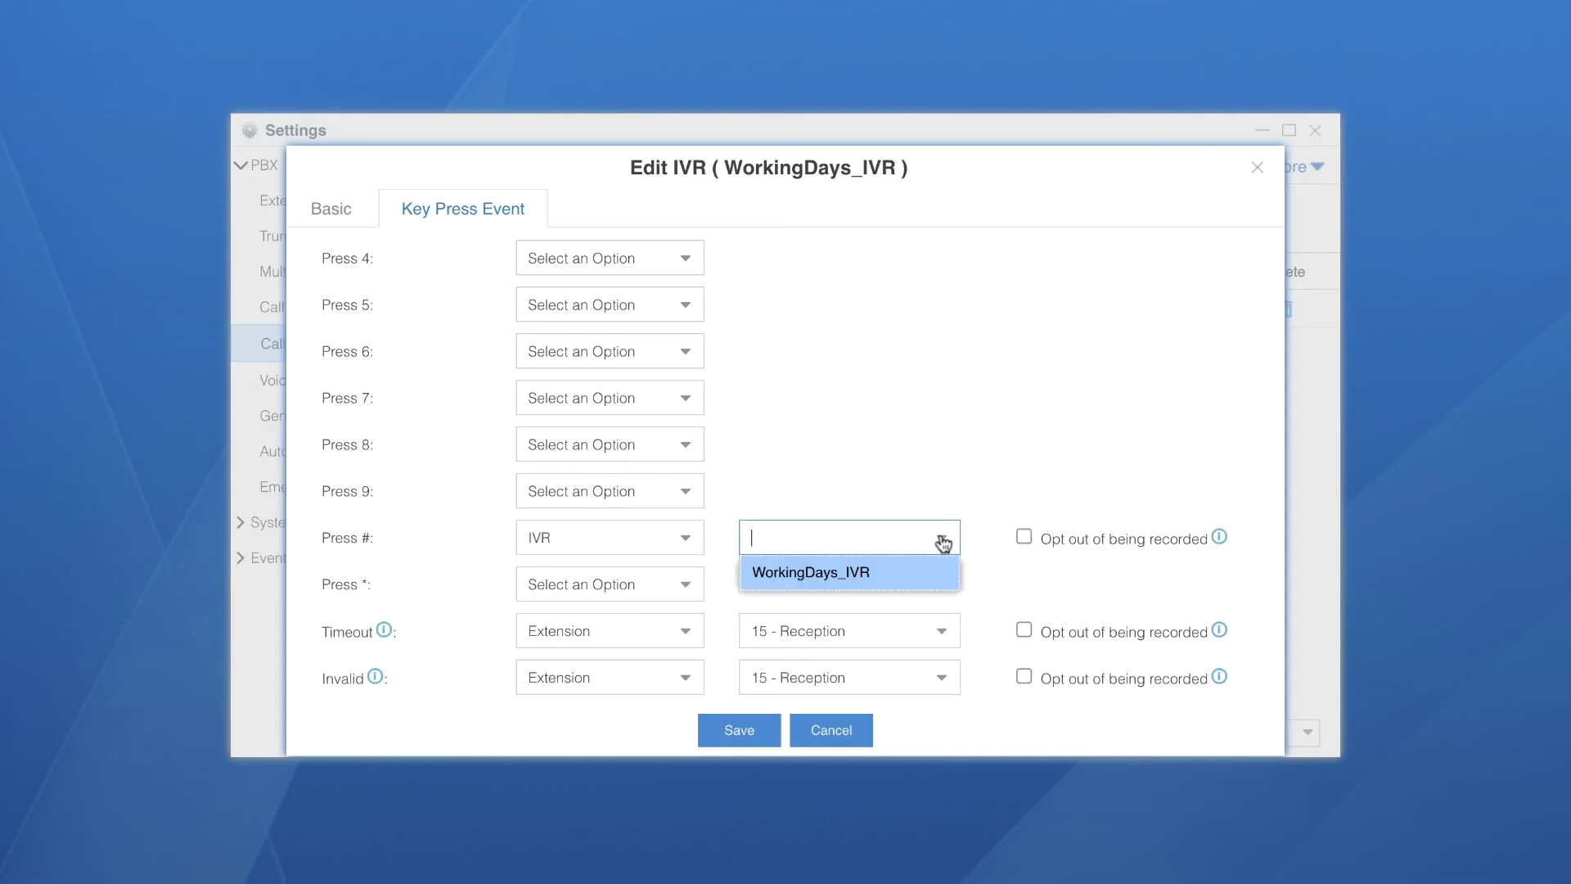
pyautogui.click(881, 575)
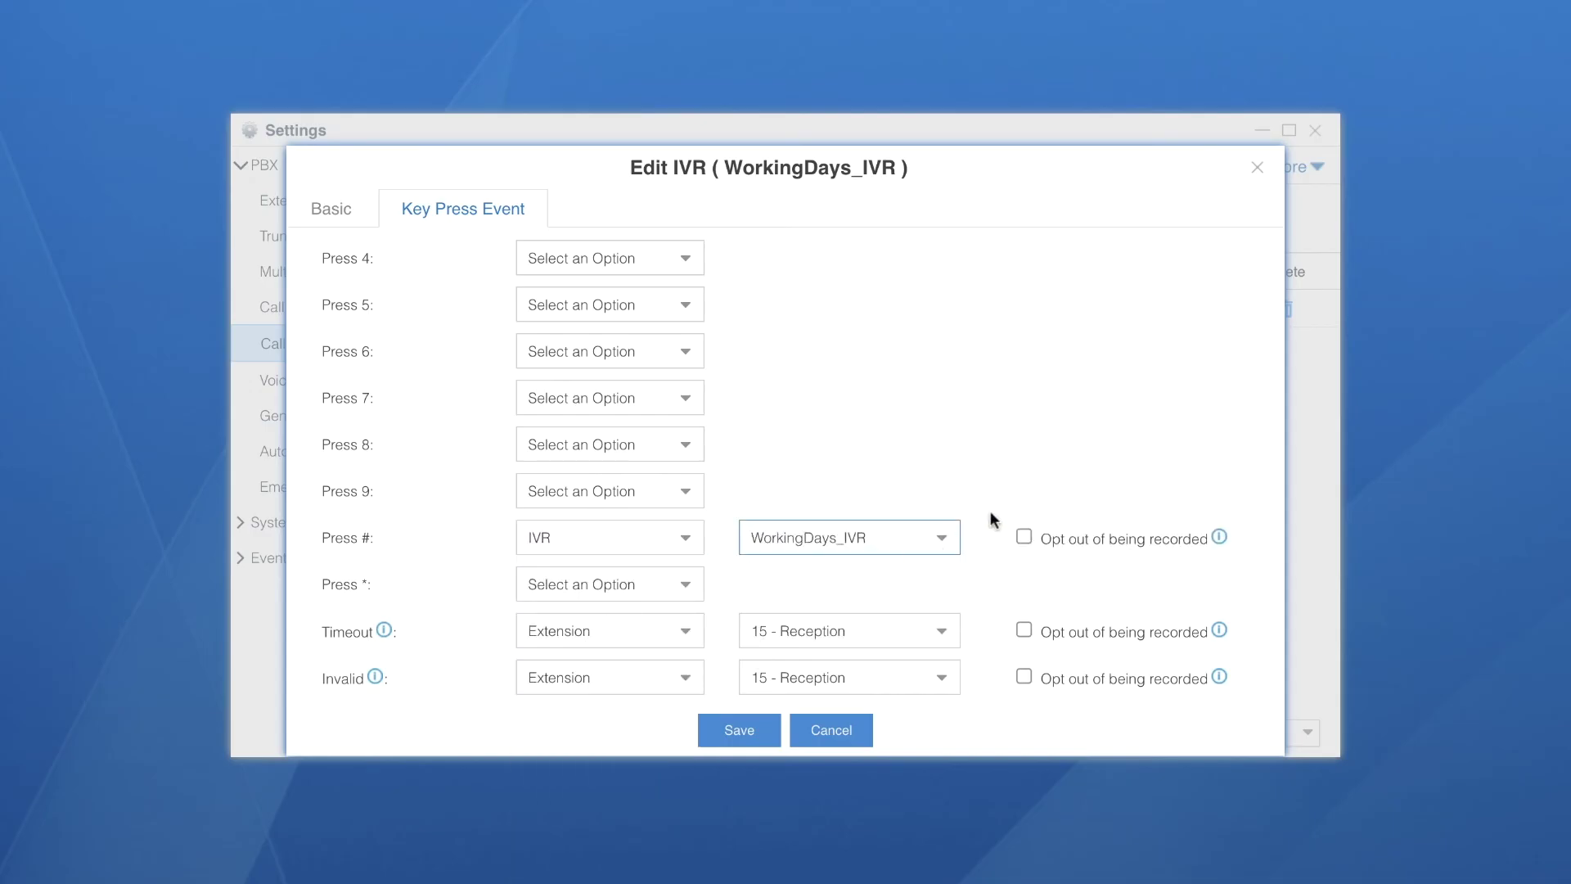
pyautogui.click(739, 730)
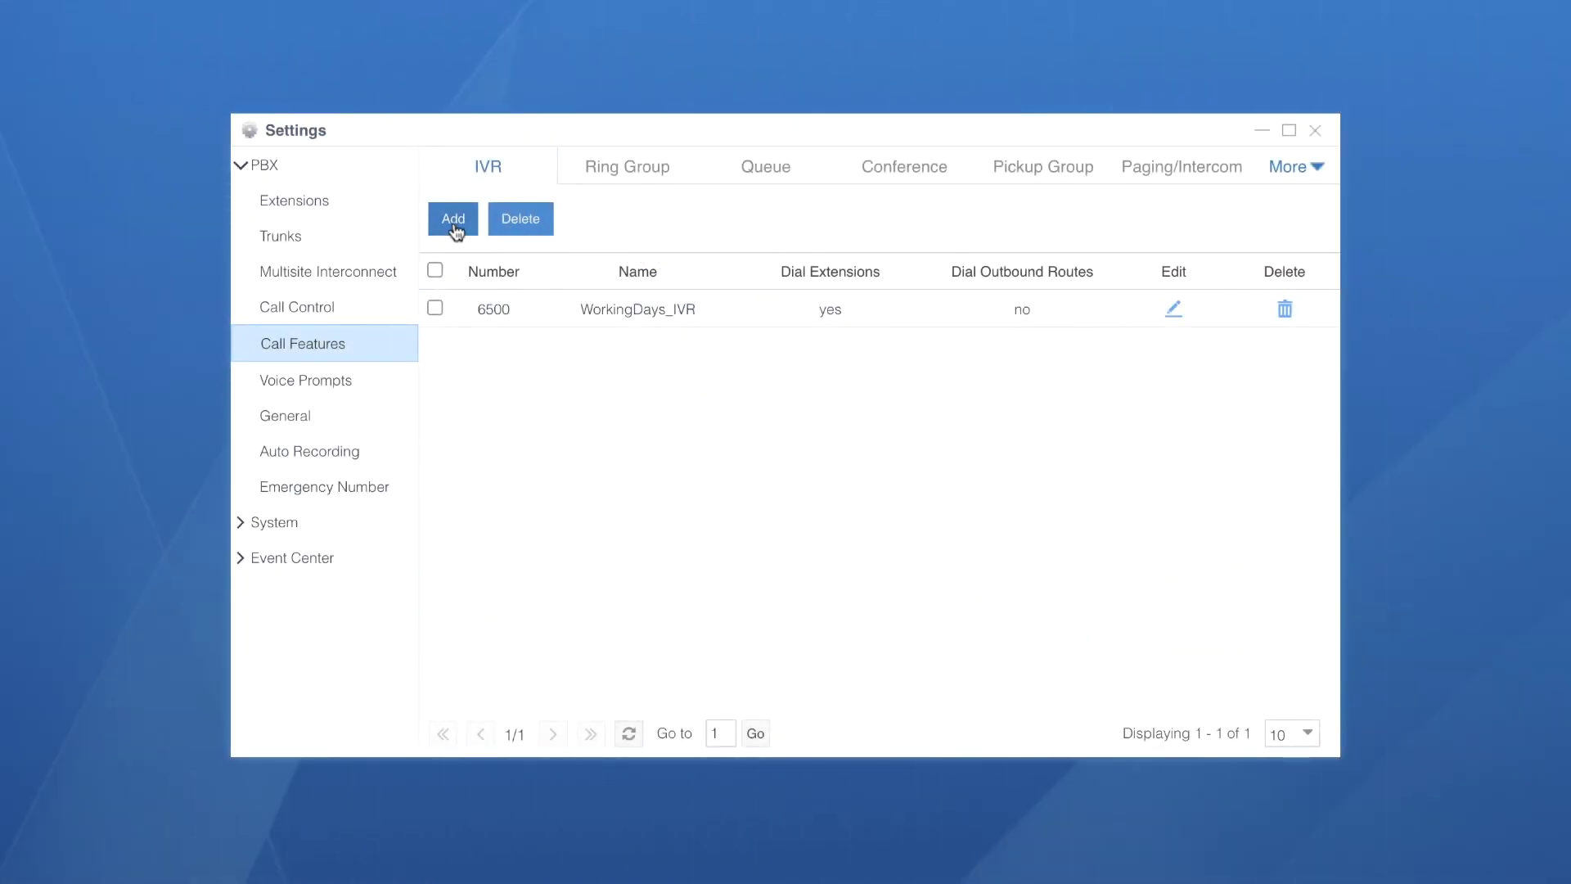
# Add IVR Weekens_IVR using the WeekendsRec prompt repeated twice
pyautogui.click(454, 222)
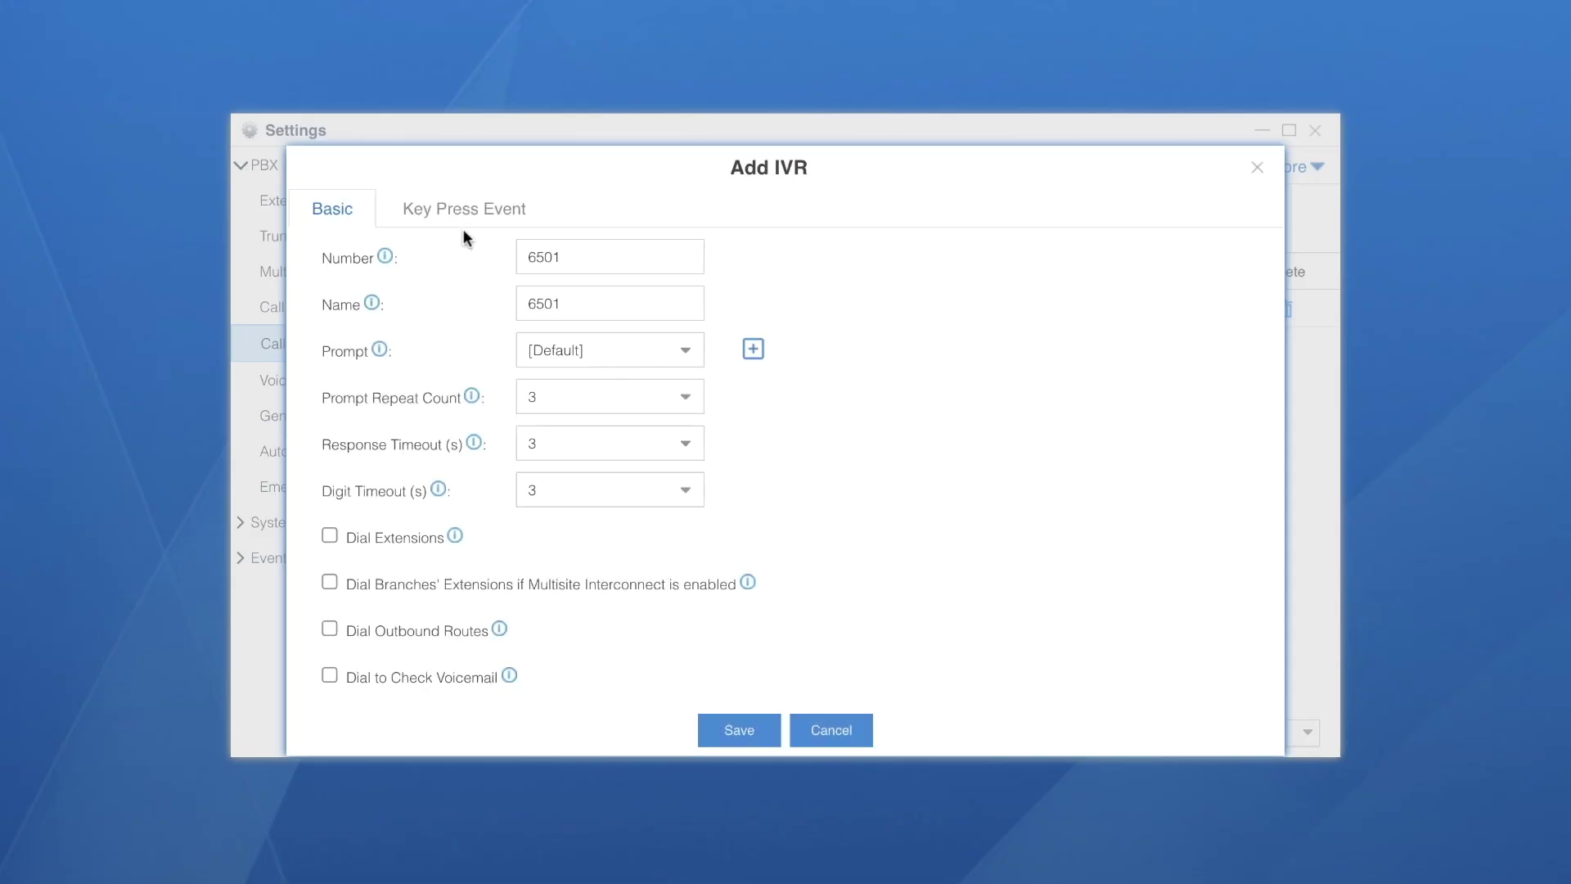
pyautogui.press('Tab')
pyautogui.write('Weekens_IVR')
pyautogui.click(605, 354)
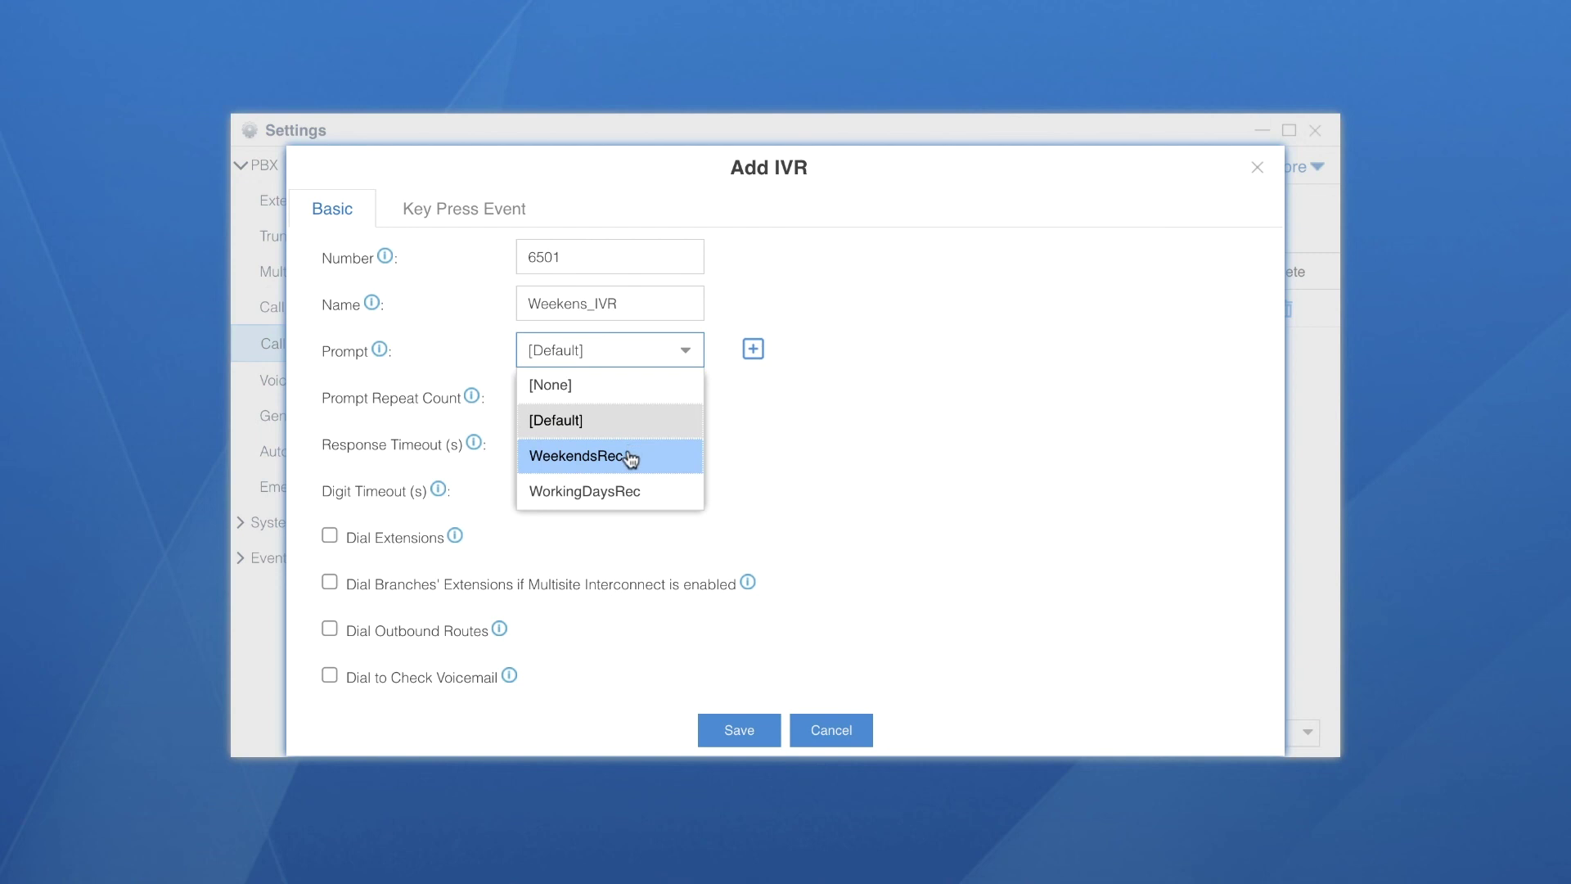
pyautogui.click(626, 453)
pyautogui.click(687, 401)
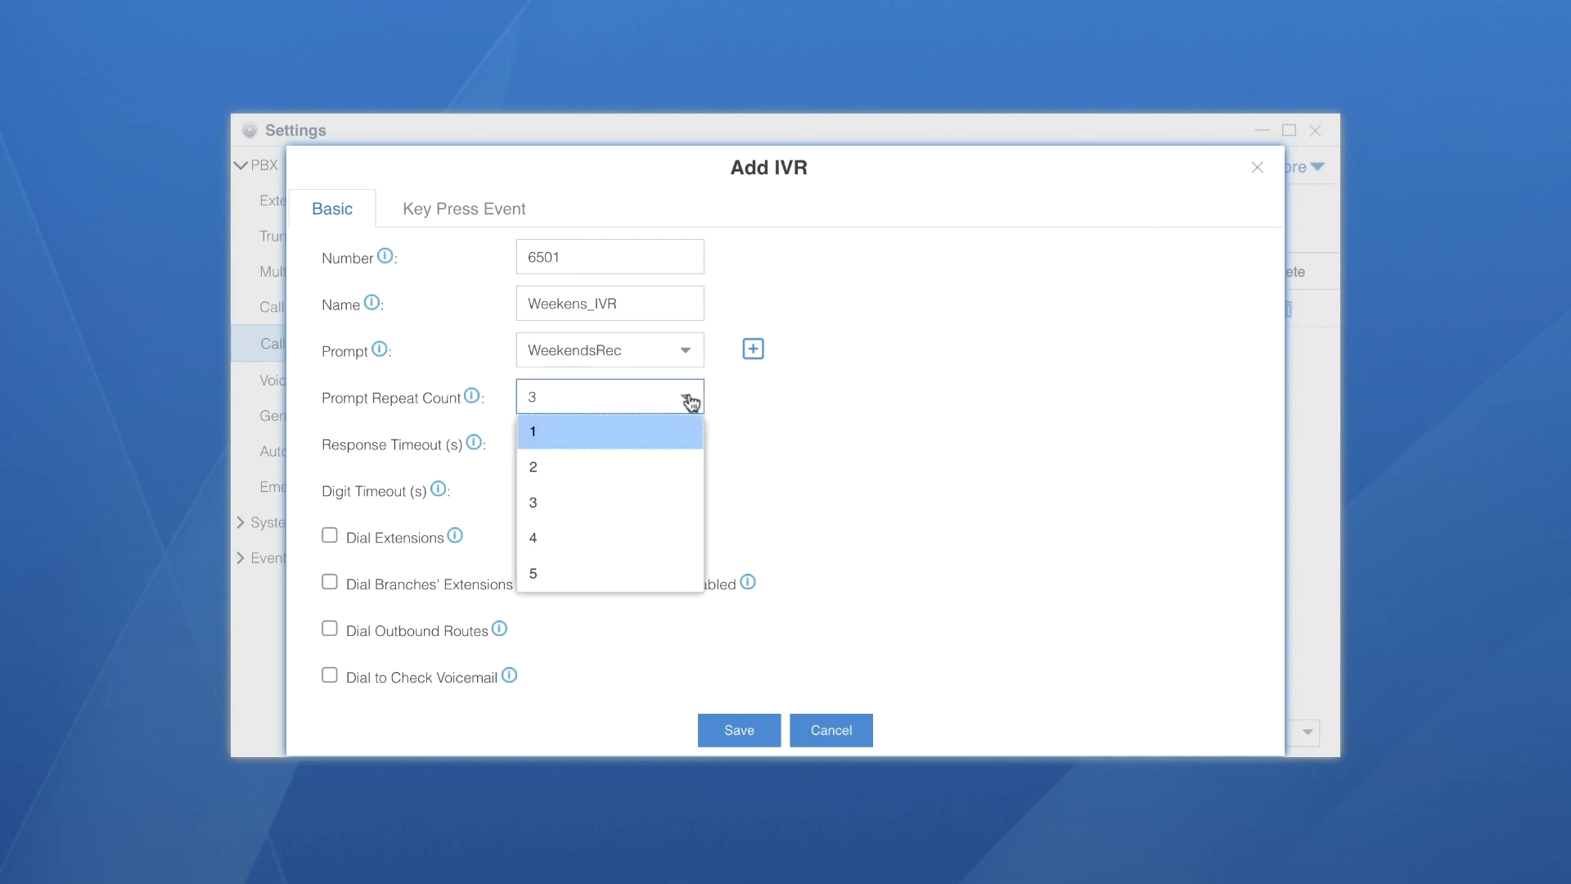
pyautogui.click(635, 453)
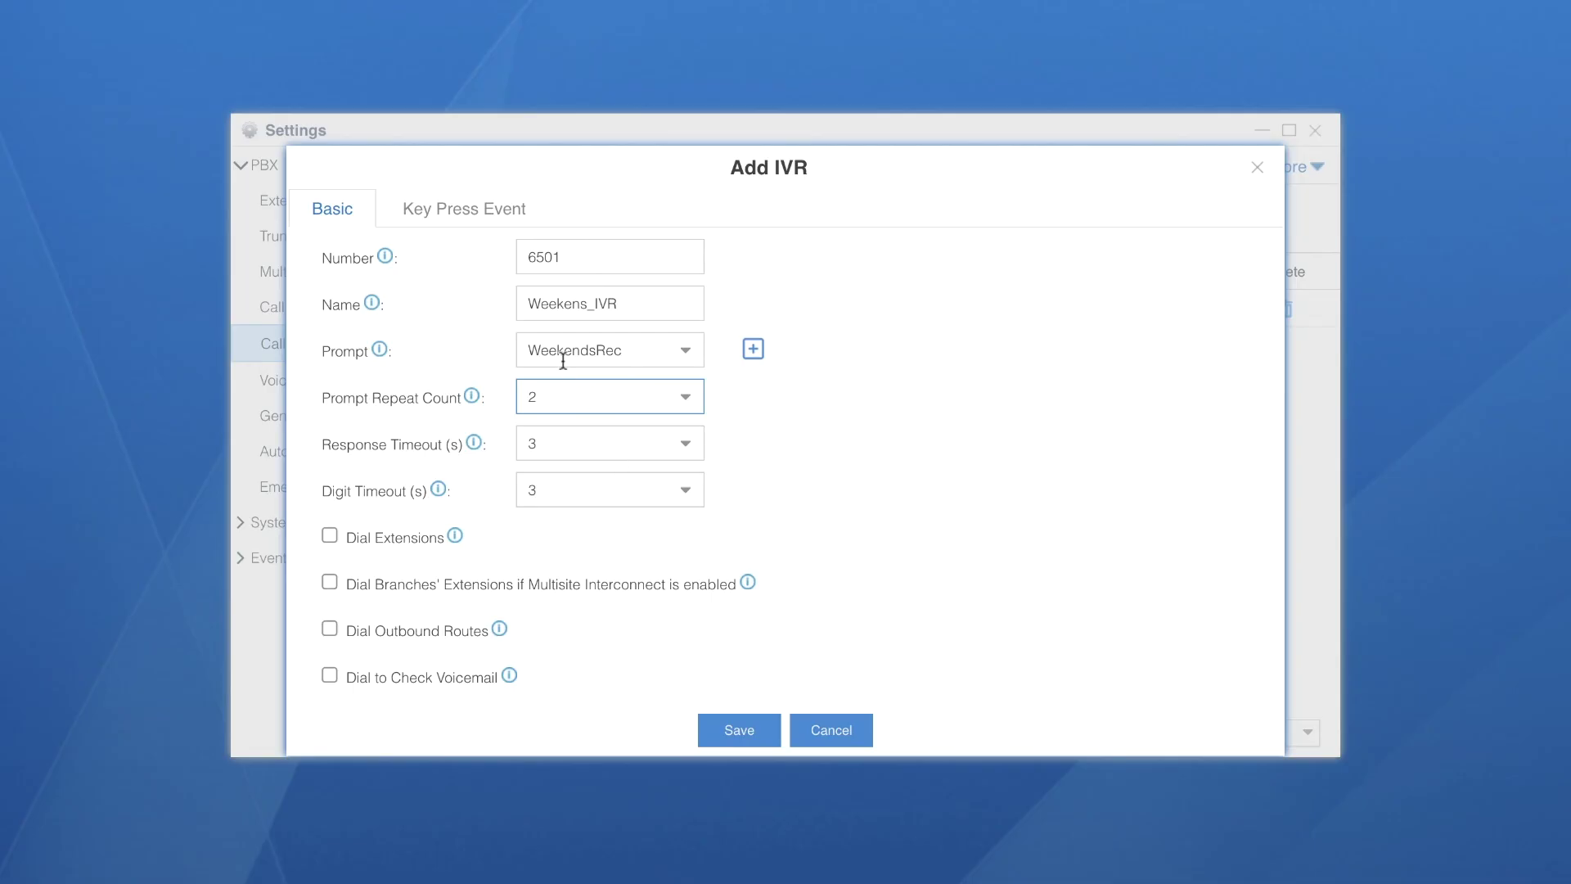
# Send key 2 to voicemail 15 - Reception, hang up on timeout, and save
pyautogui.click(463, 215)
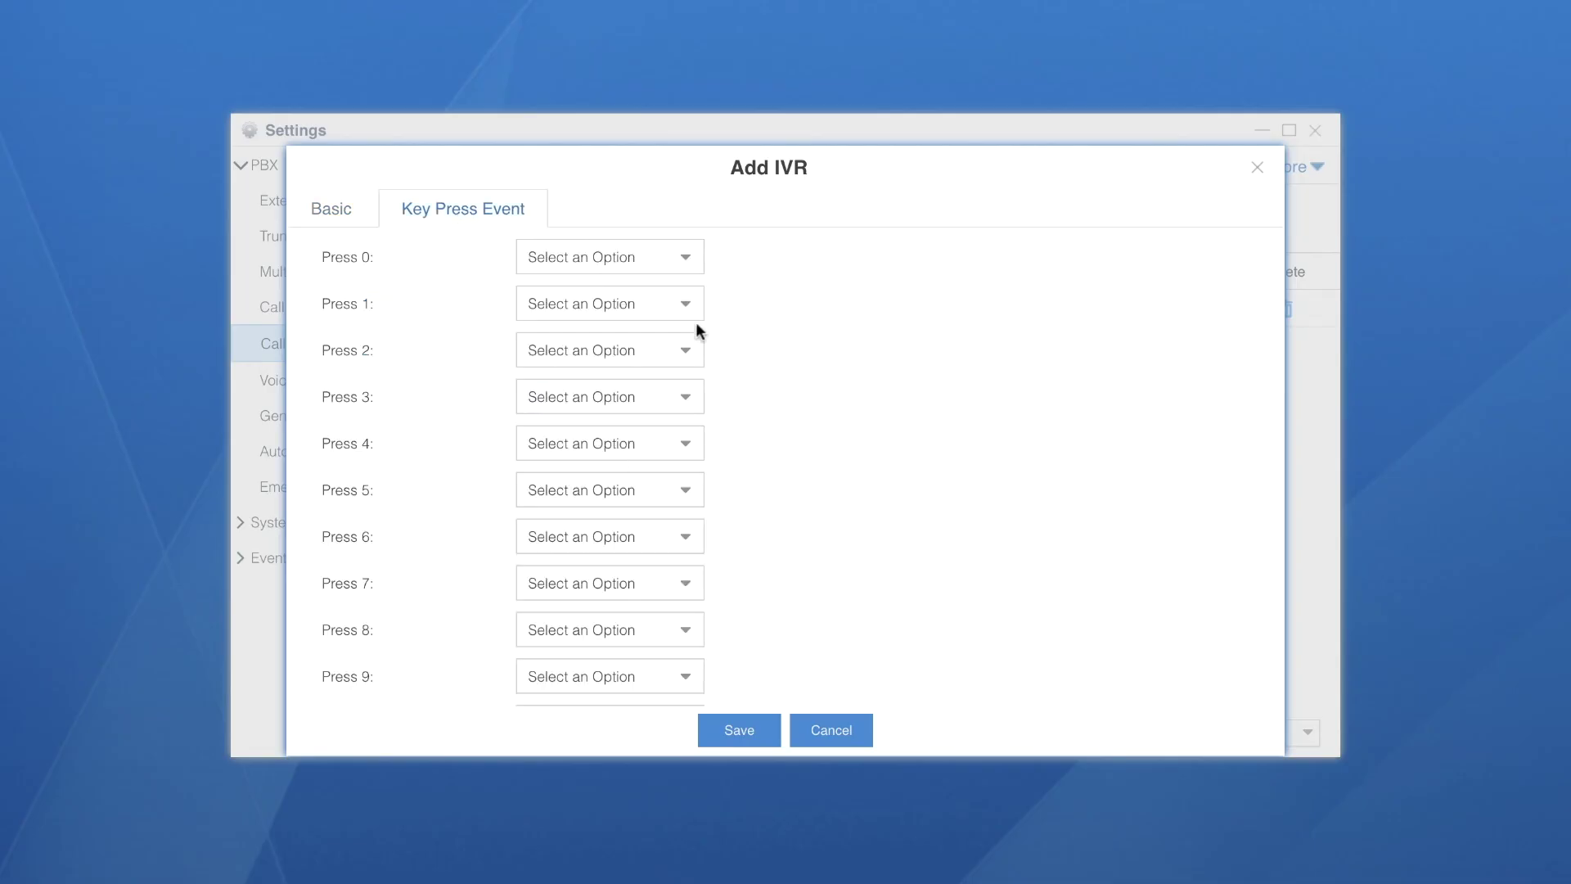
pyautogui.click(692, 358)
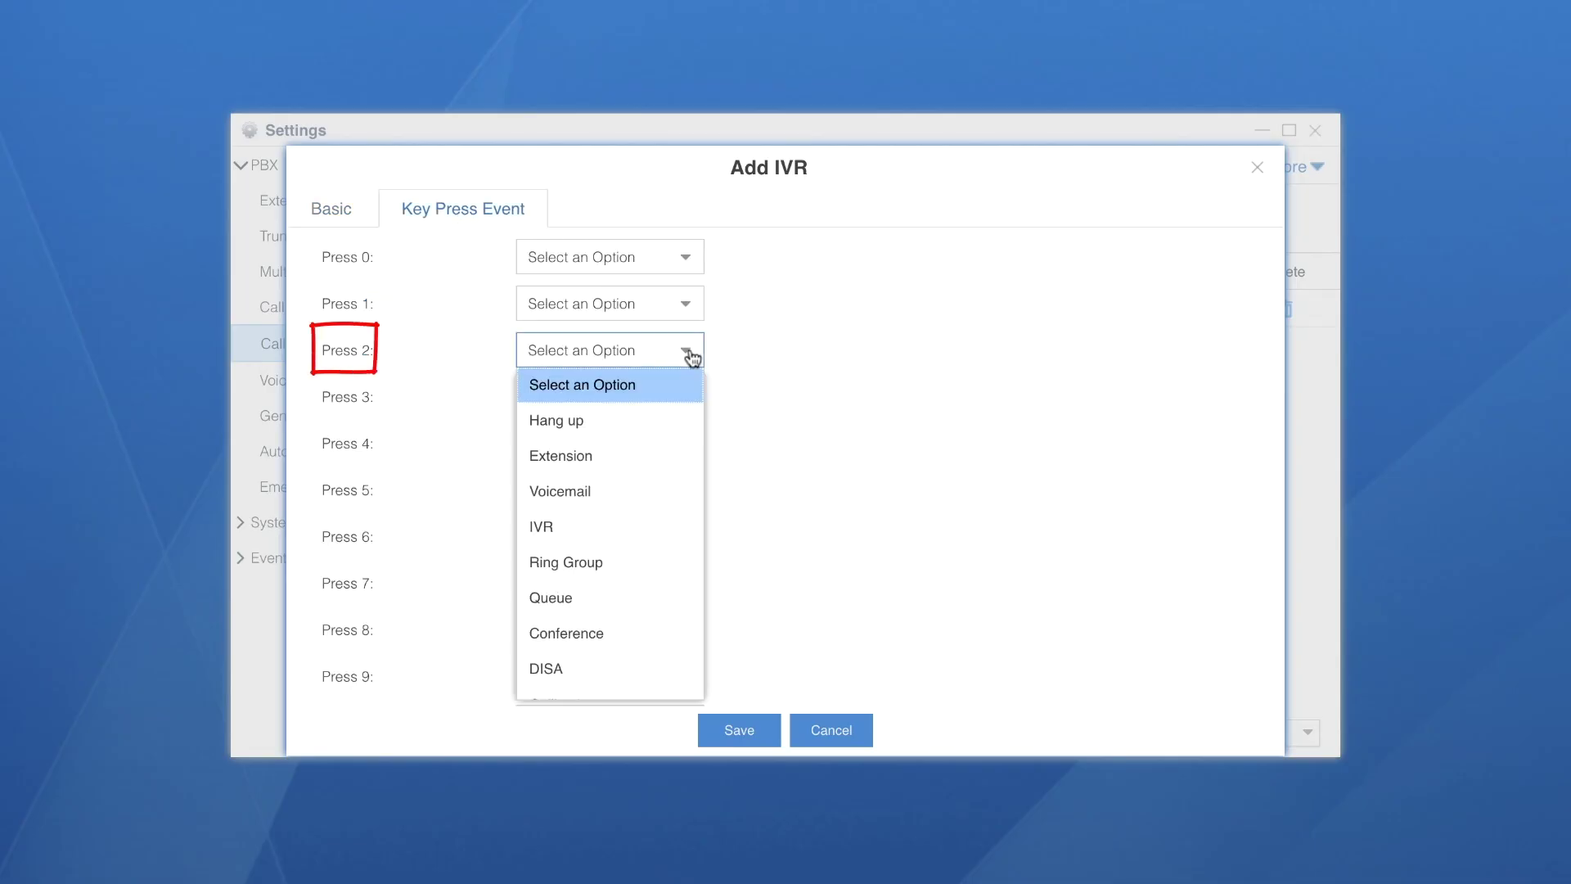
pyautogui.click(627, 490)
pyautogui.click(943, 355)
pyautogui.click(944, 354)
pyautogui.scroll(-4, 867, 455)
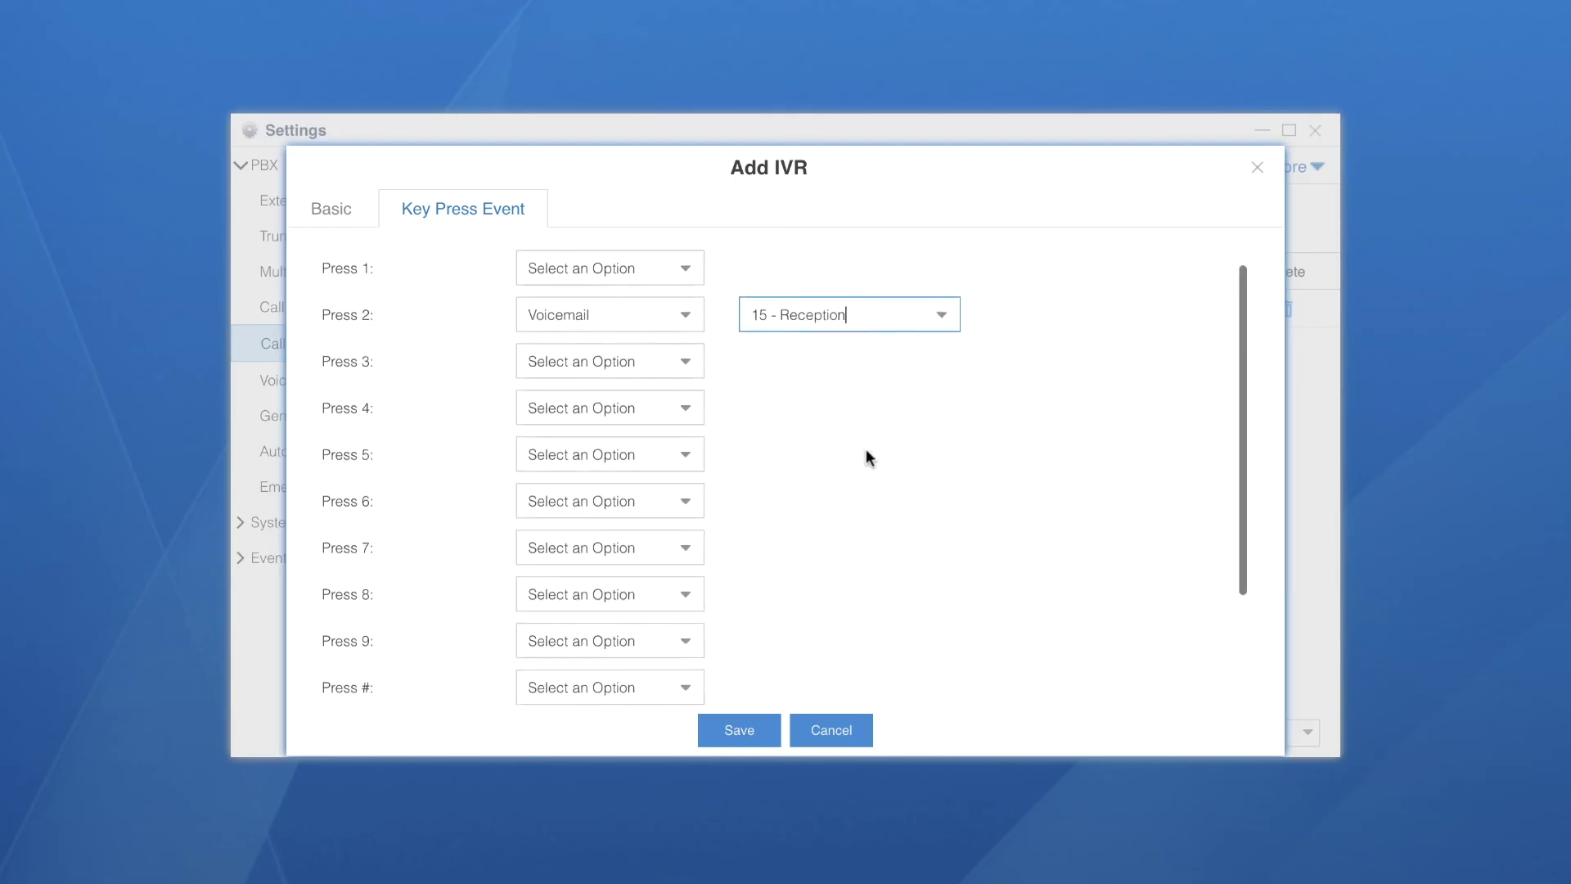
pyautogui.scroll(-1, 869, 457)
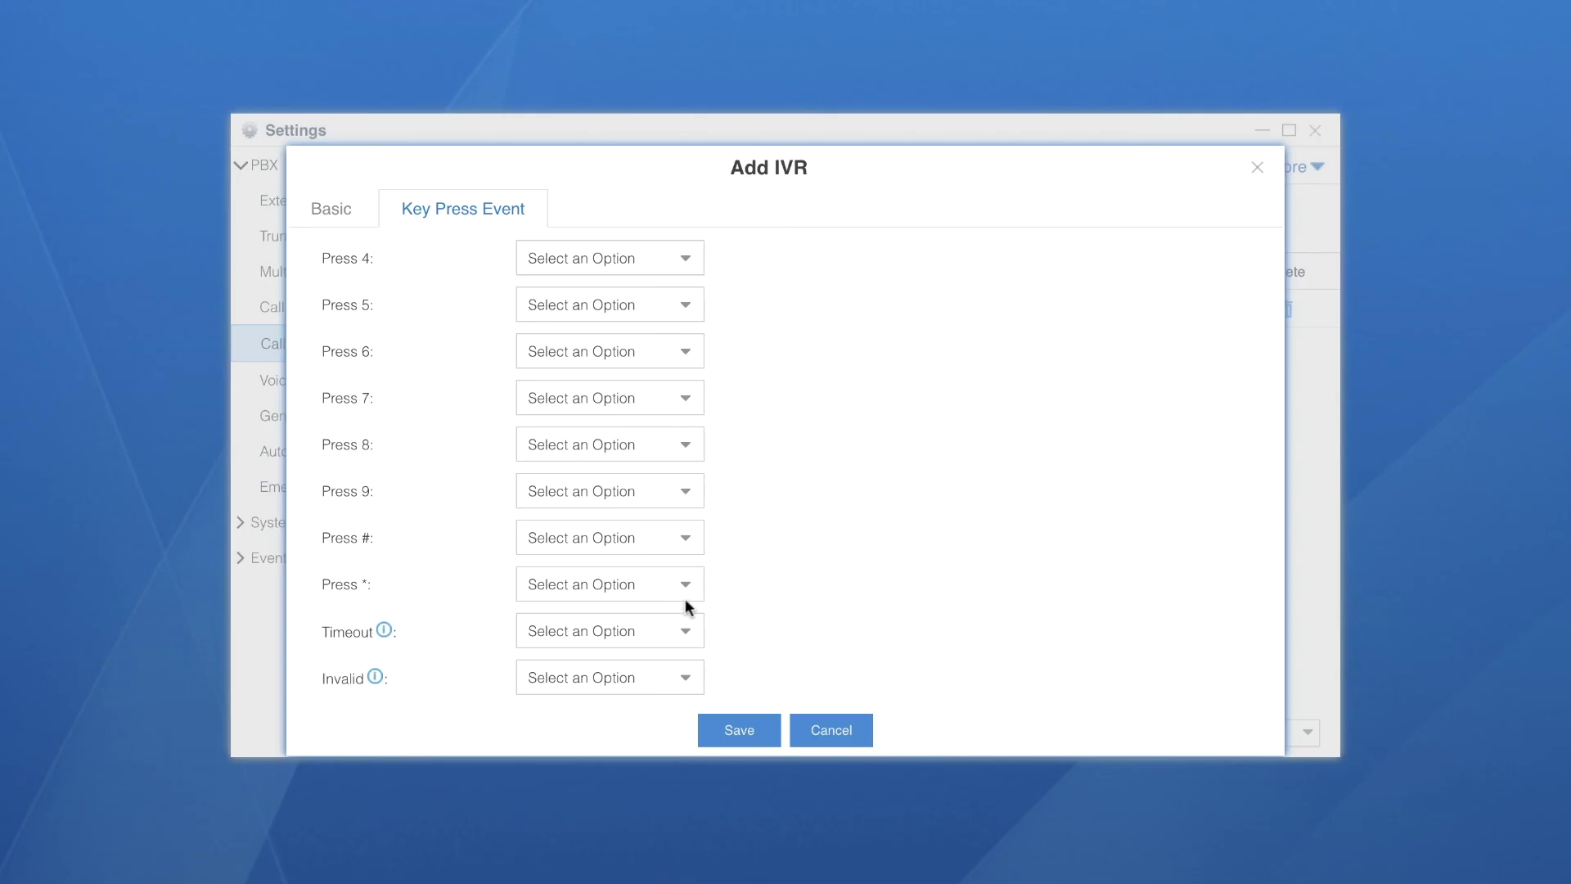
pyautogui.click(679, 630)
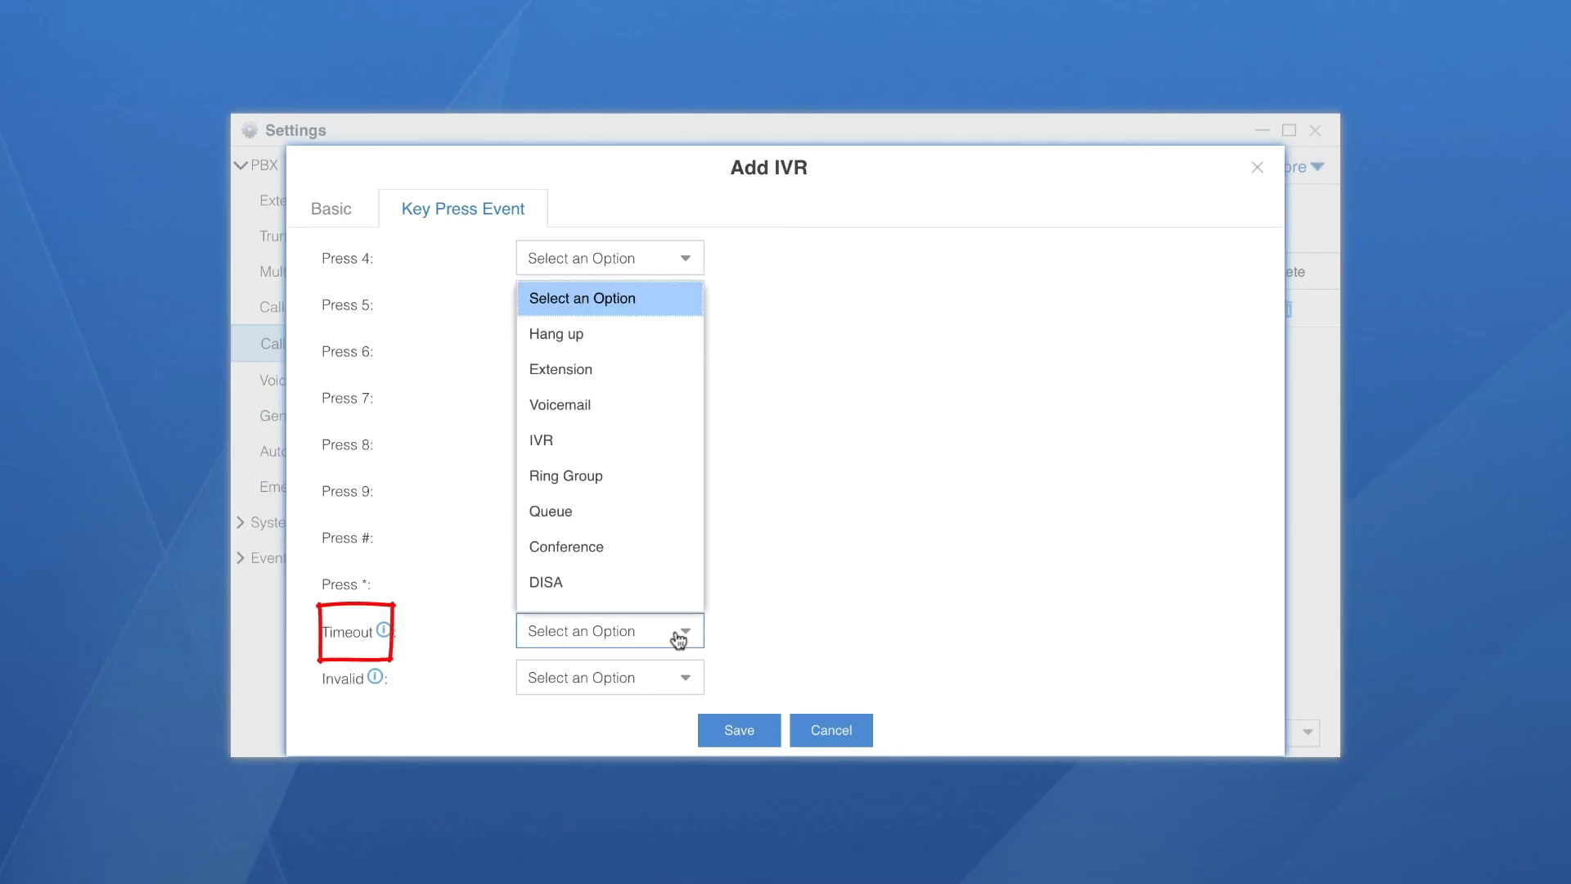
pyautogui.click(618, 340)
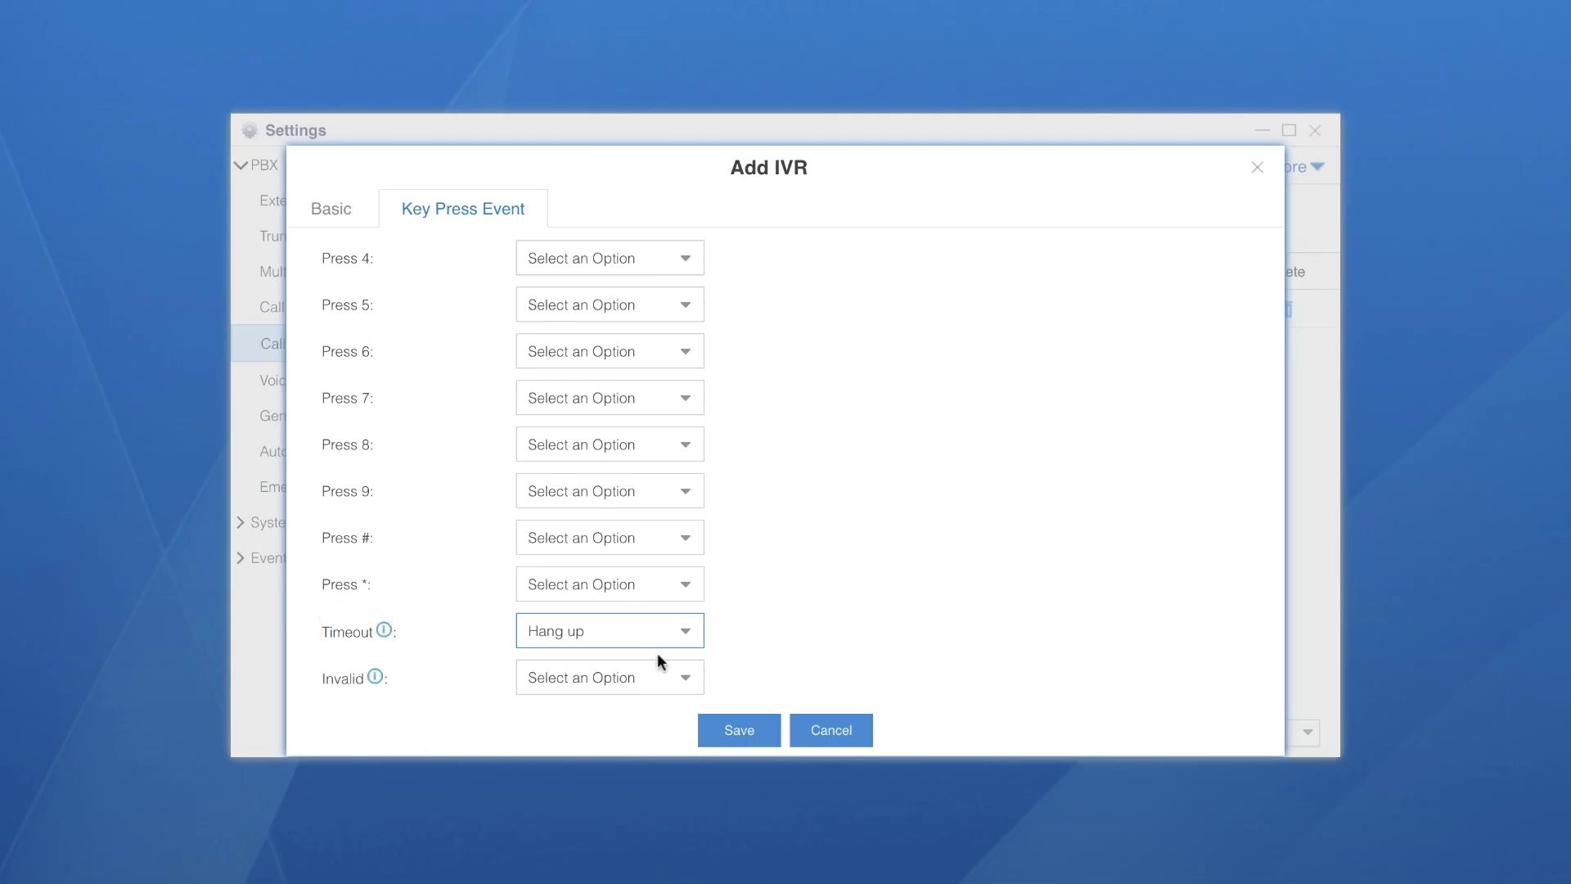
pyautogui.click(748, 731)
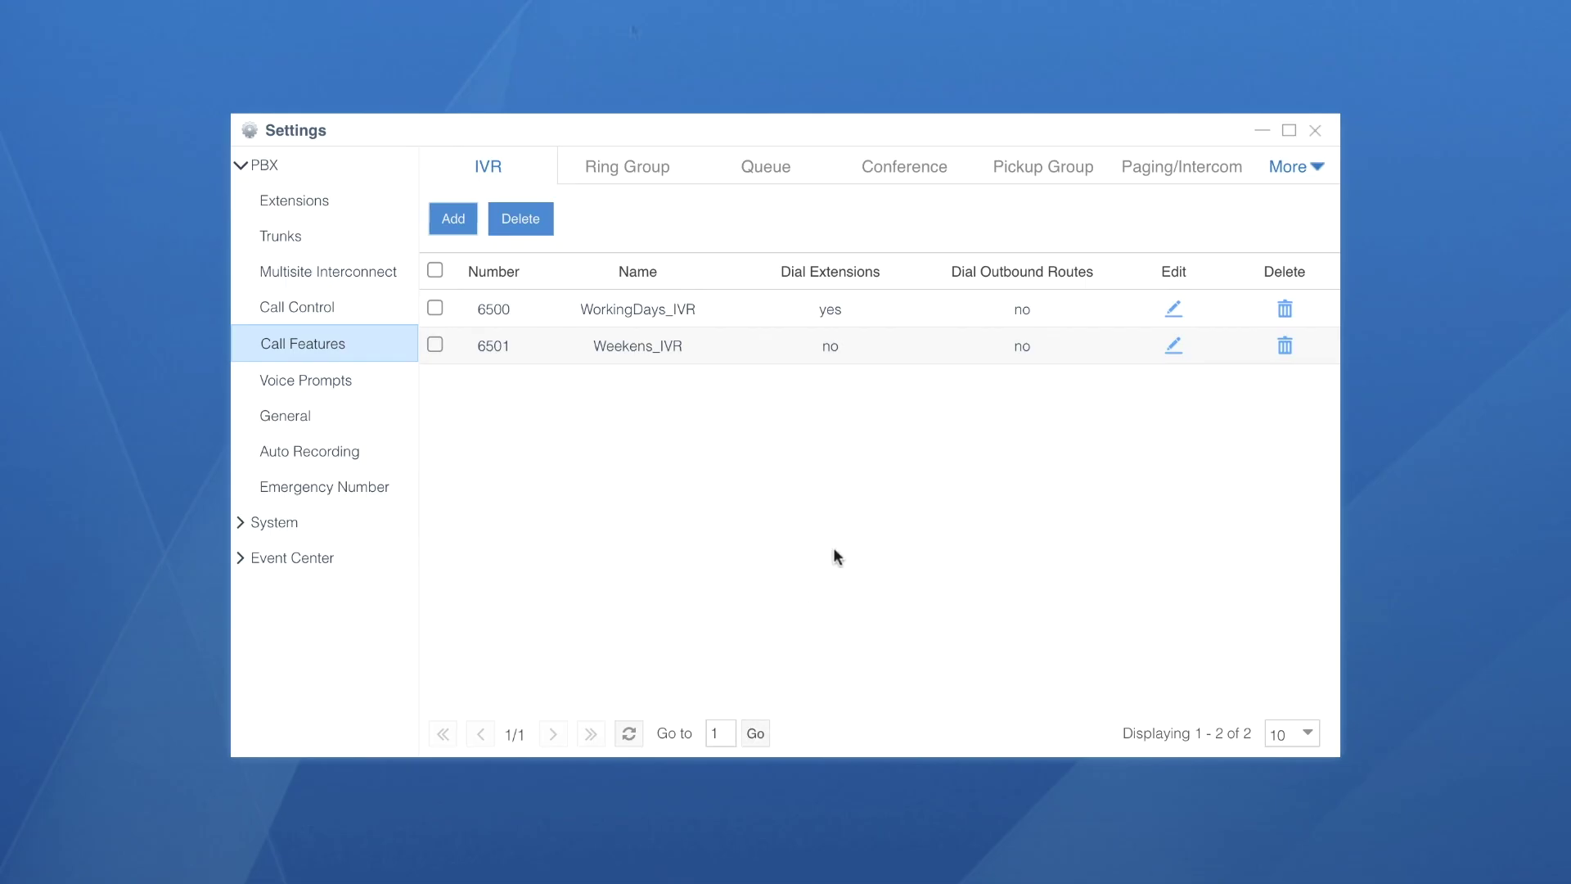
# In the Incoming_Calls inbound route, send working-days calls to the WorkingDays_IVR IVR
pyautogui.click(332, 308)
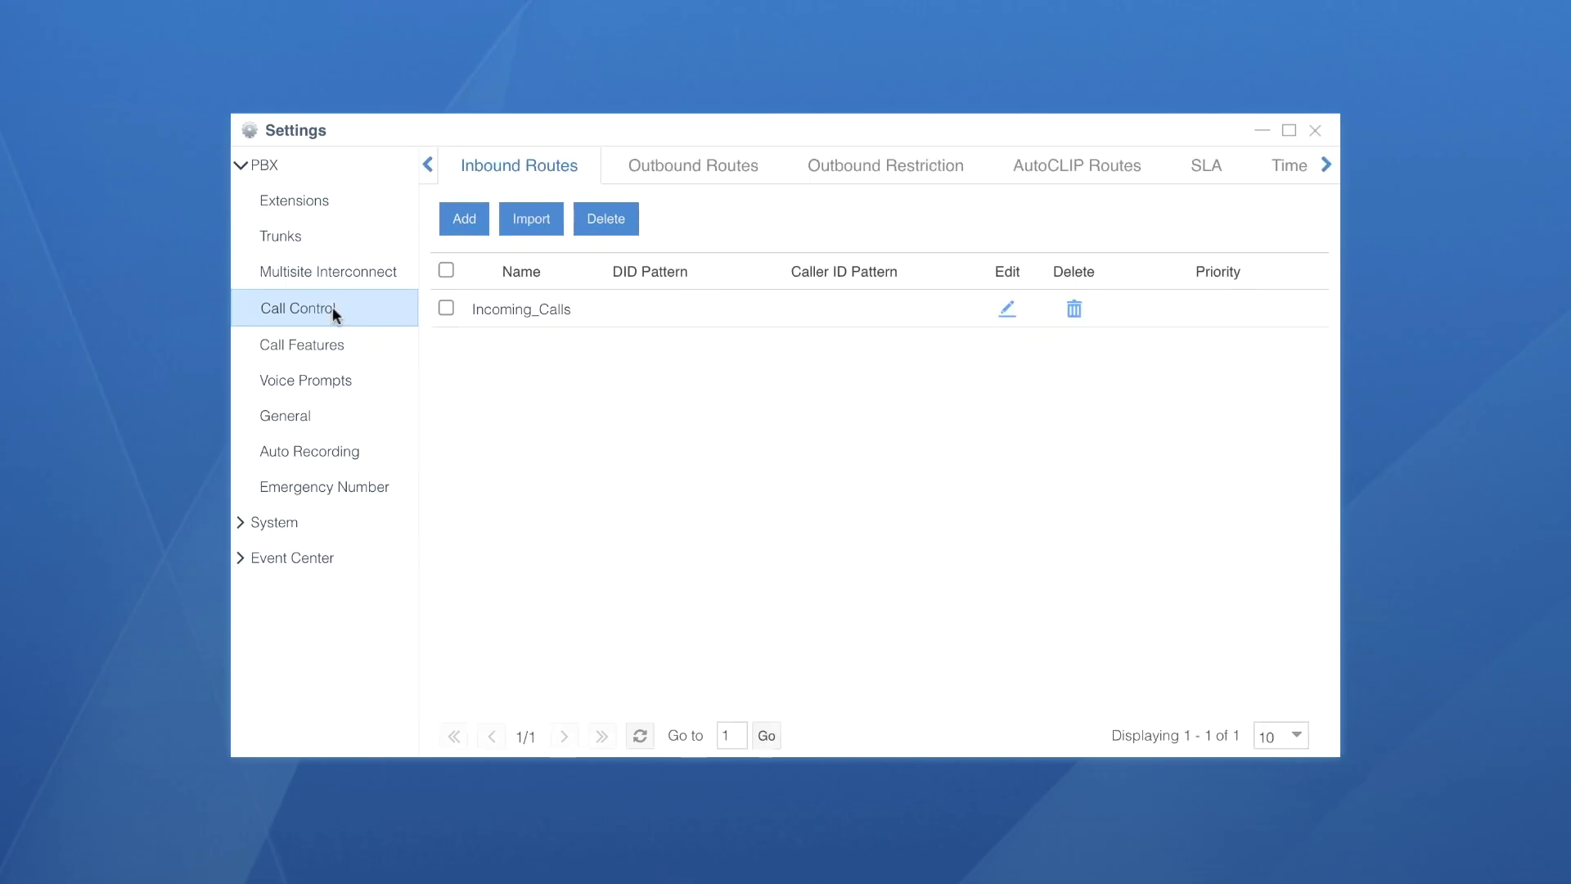
pyautogui.click(1009, 309)
pyautogui.scroll(-1, 961, 421)
pyautogui.scroll(-3, 962, 423)
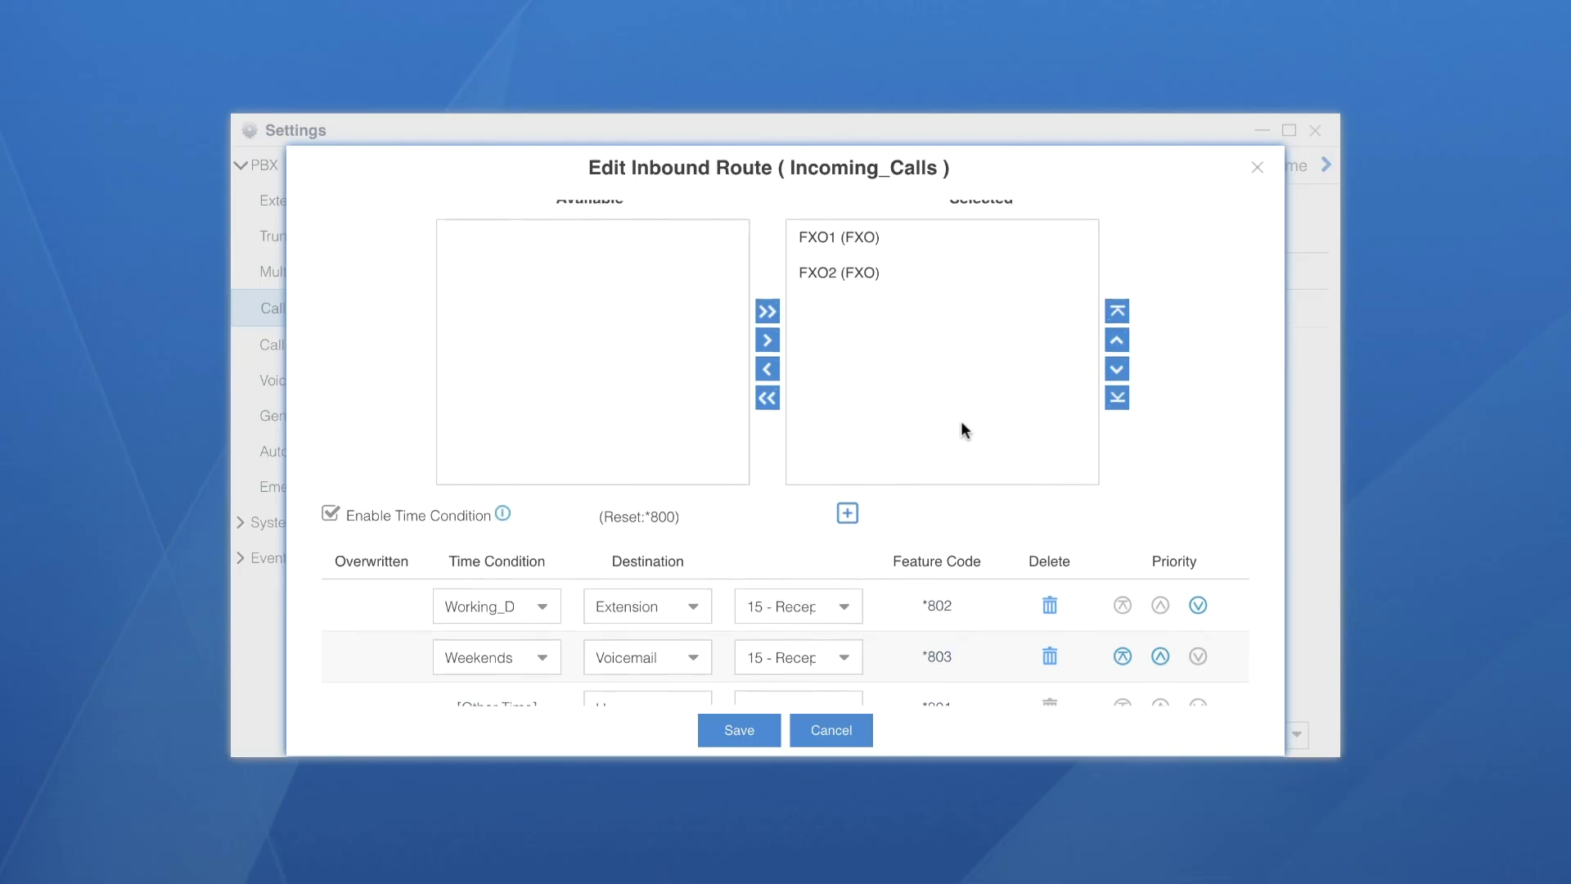
pyautogui.scroll(-2, 961, 421)
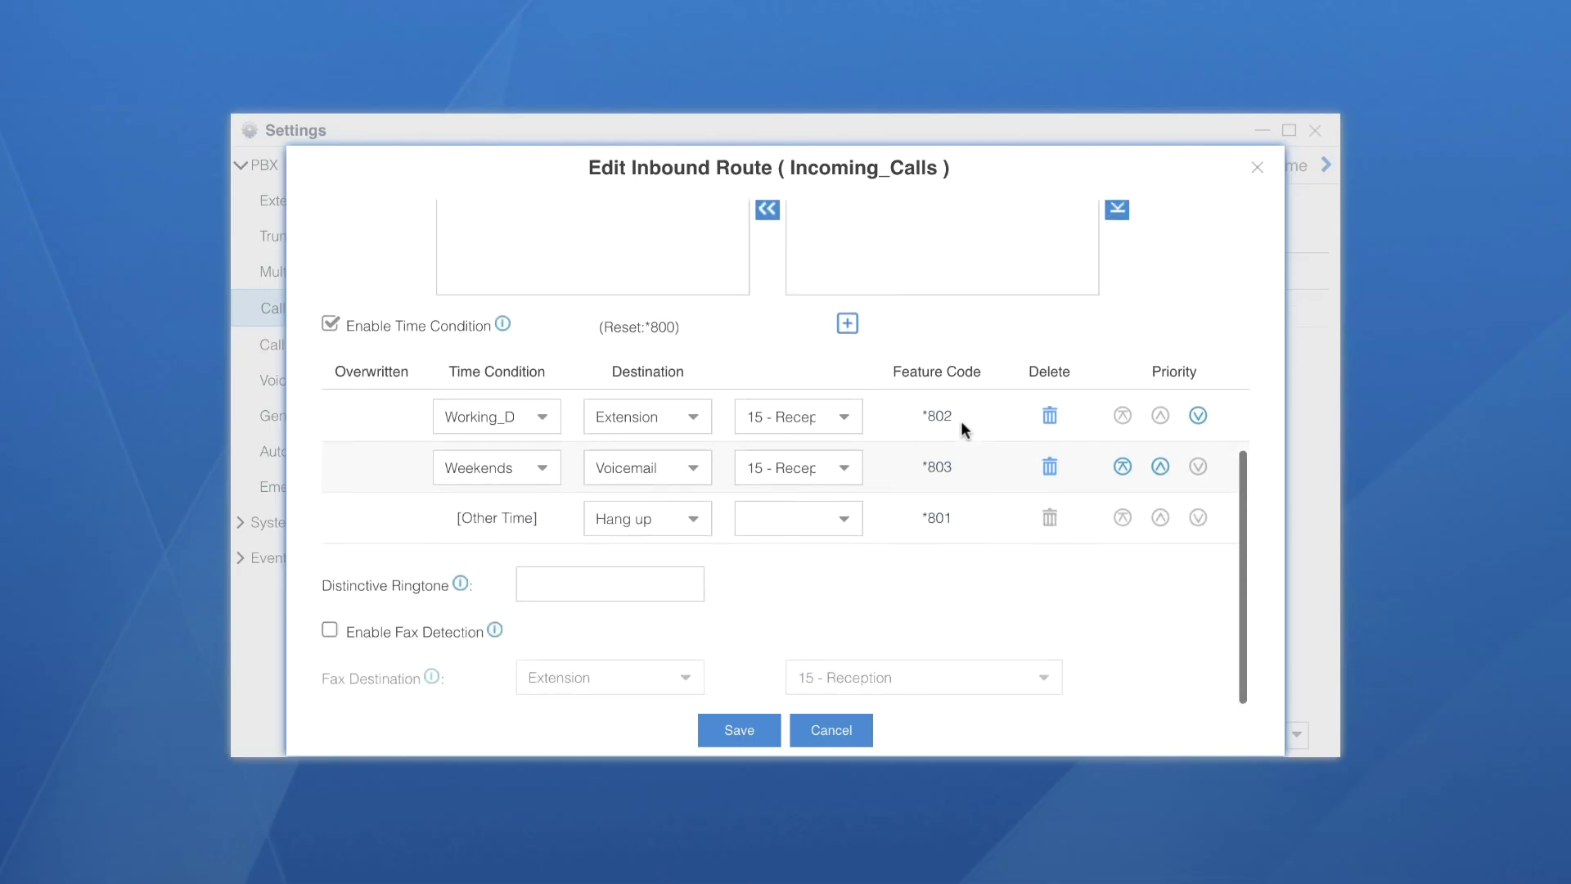
pyautogui.click(699, 419)
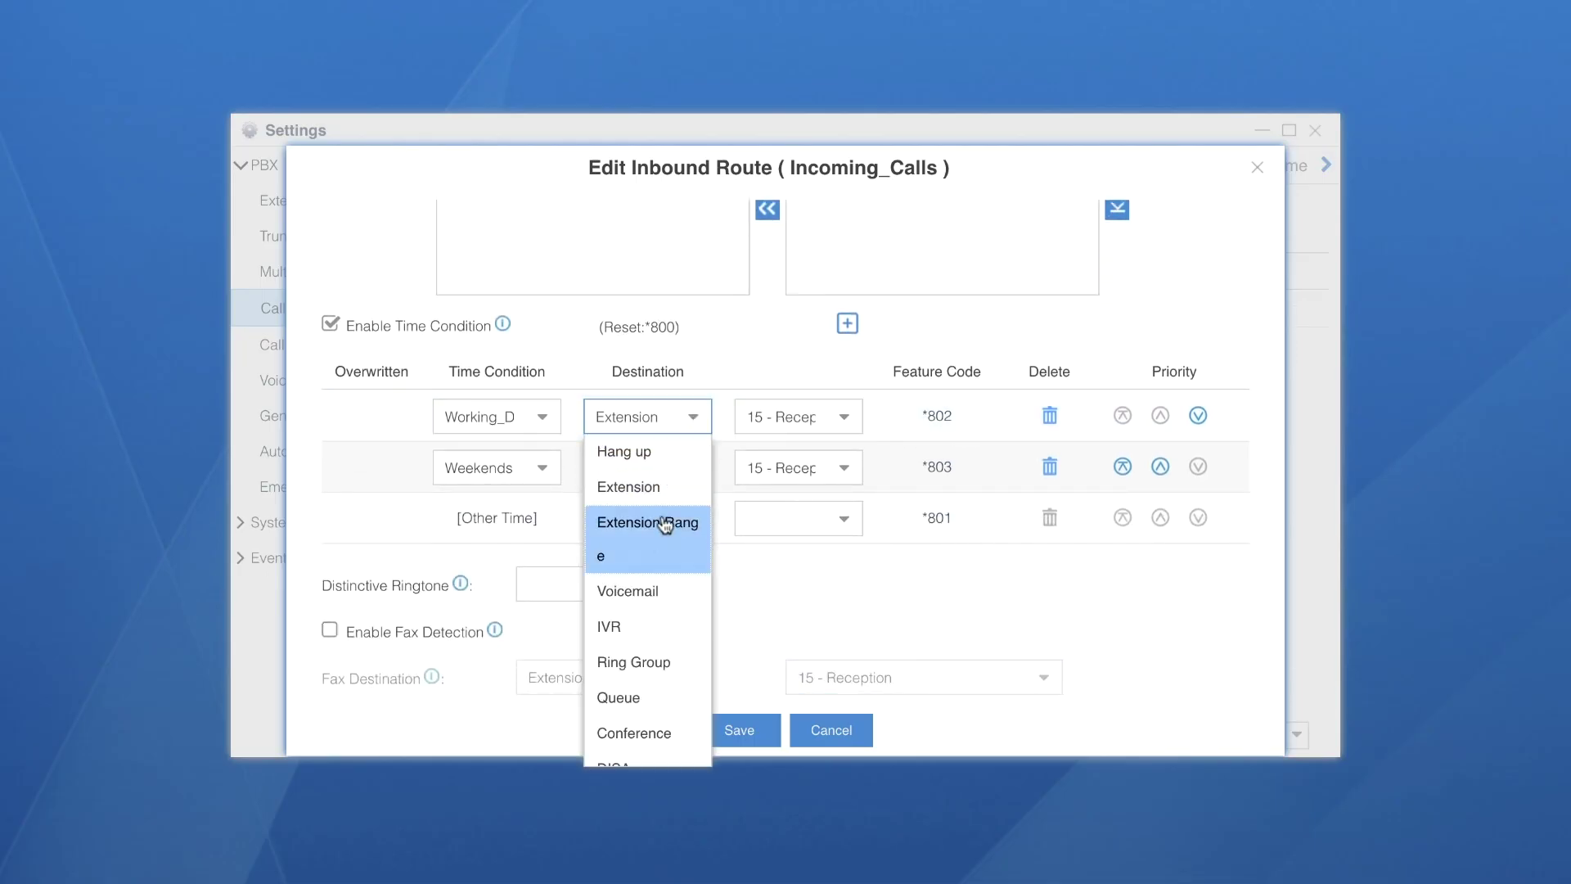
pyautogui.click(630, 626)
pyautogui.click(843, 415)
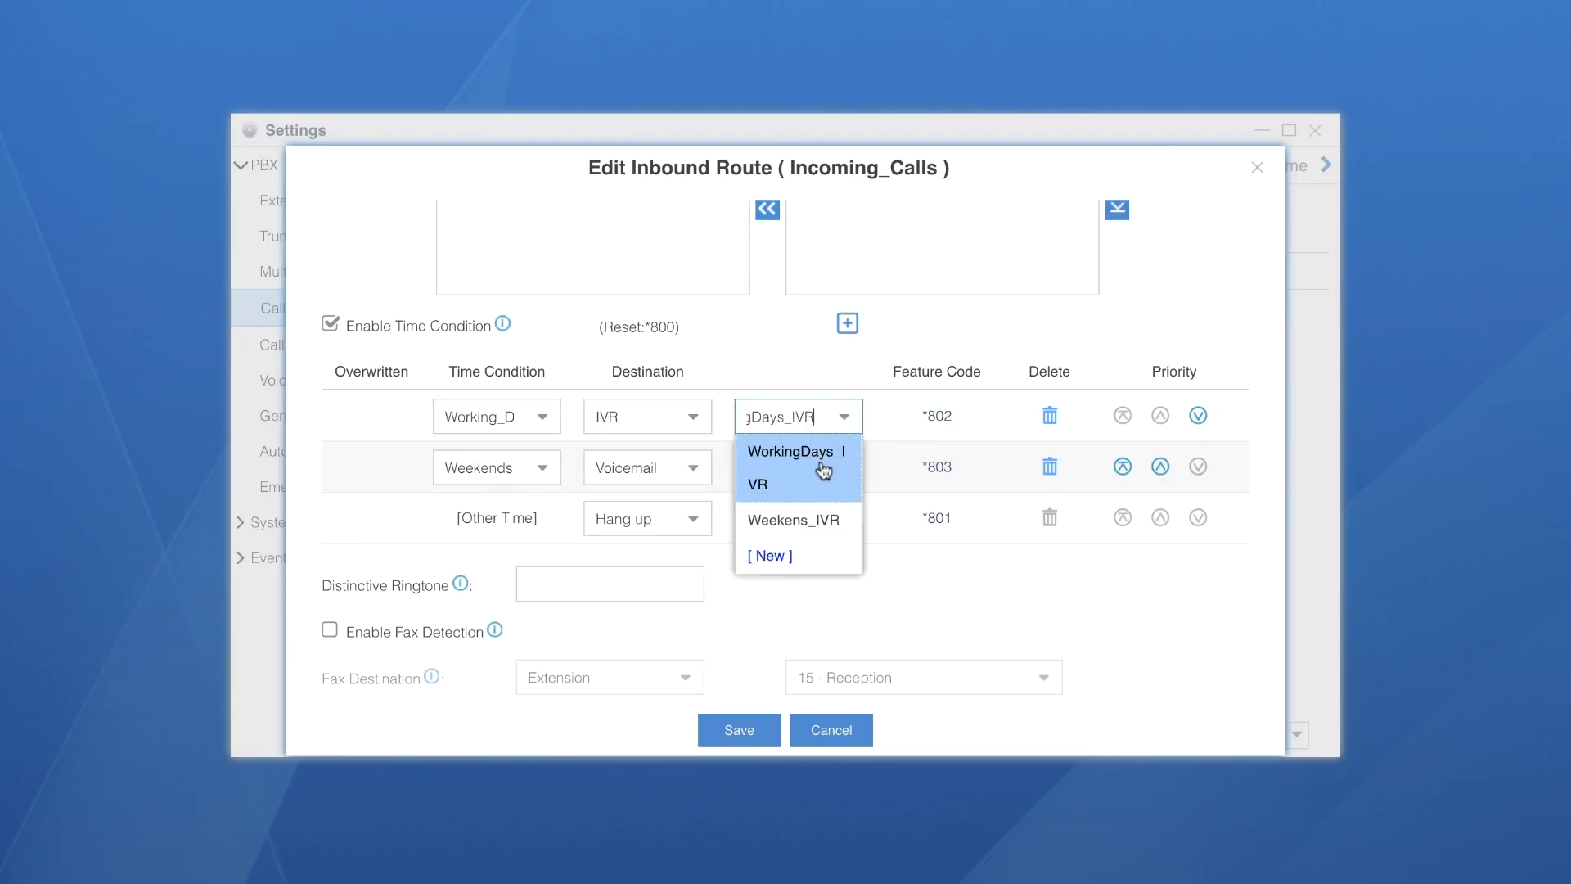
pyautogui.click(823, 470)
# Send weekend calls to the Weekens_IVR IVR and save the route
pyautogui.click(693, 467)
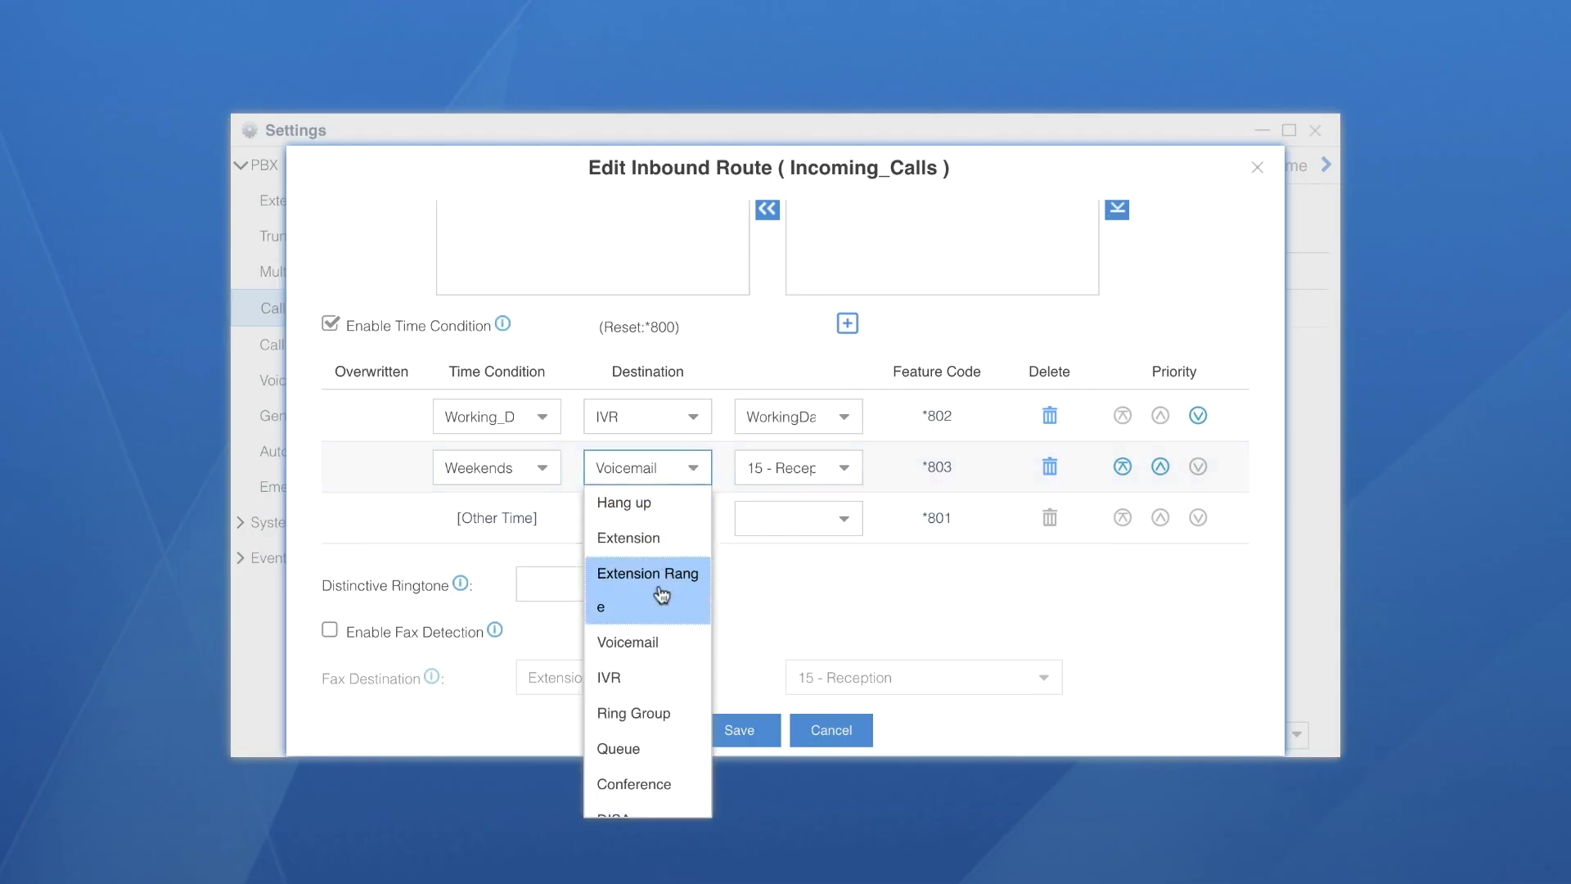
pyautogui.click(640, 676)
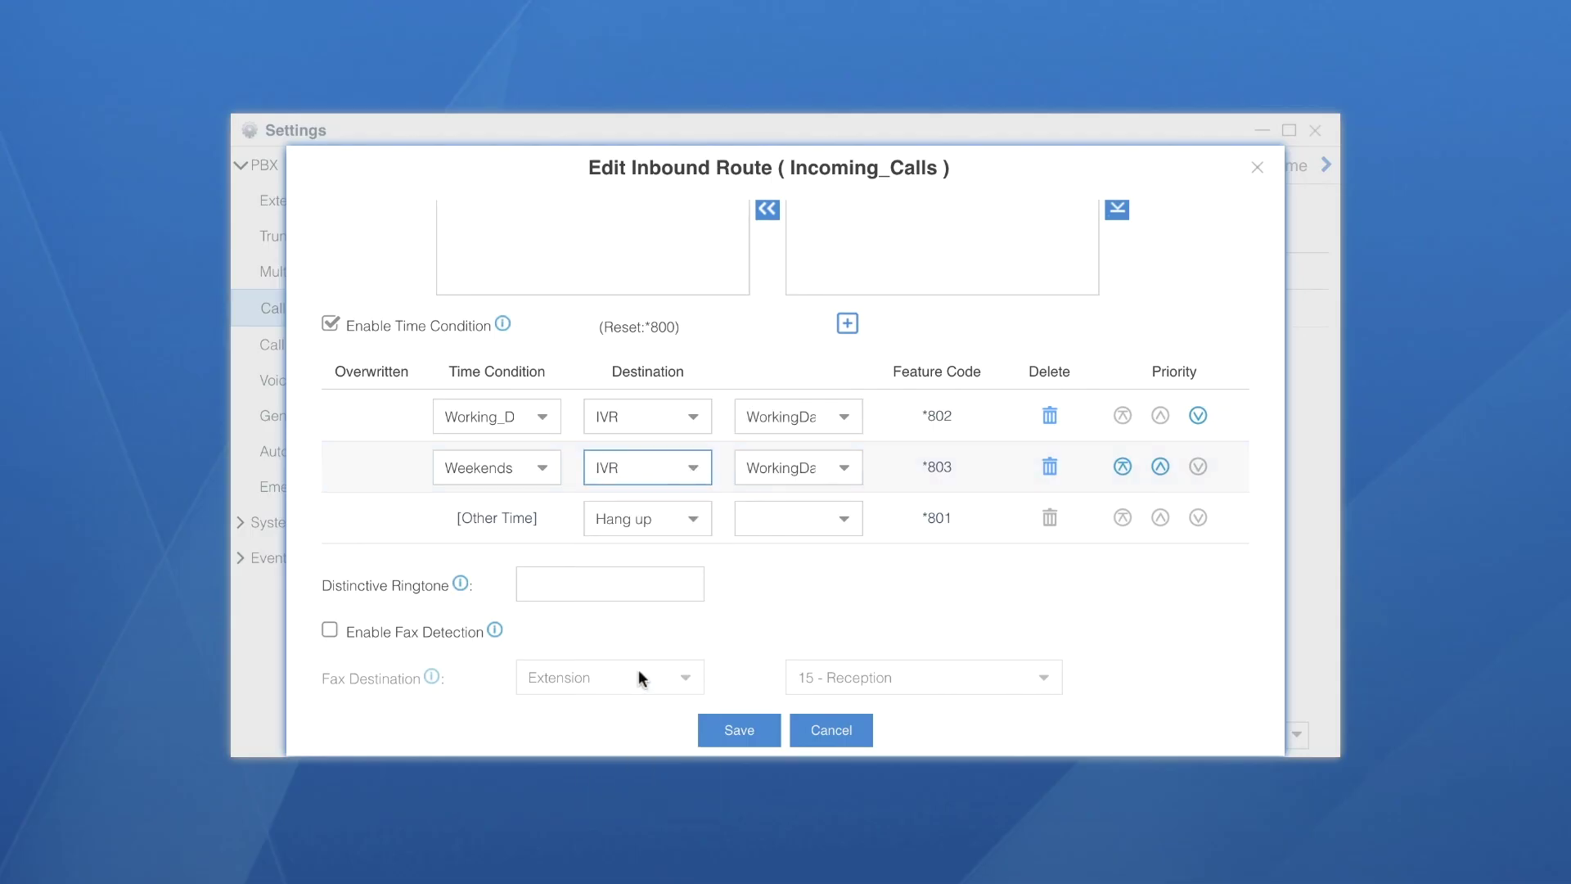
pyautogui.click(845, 468)
pyautogui.click(806, 590)
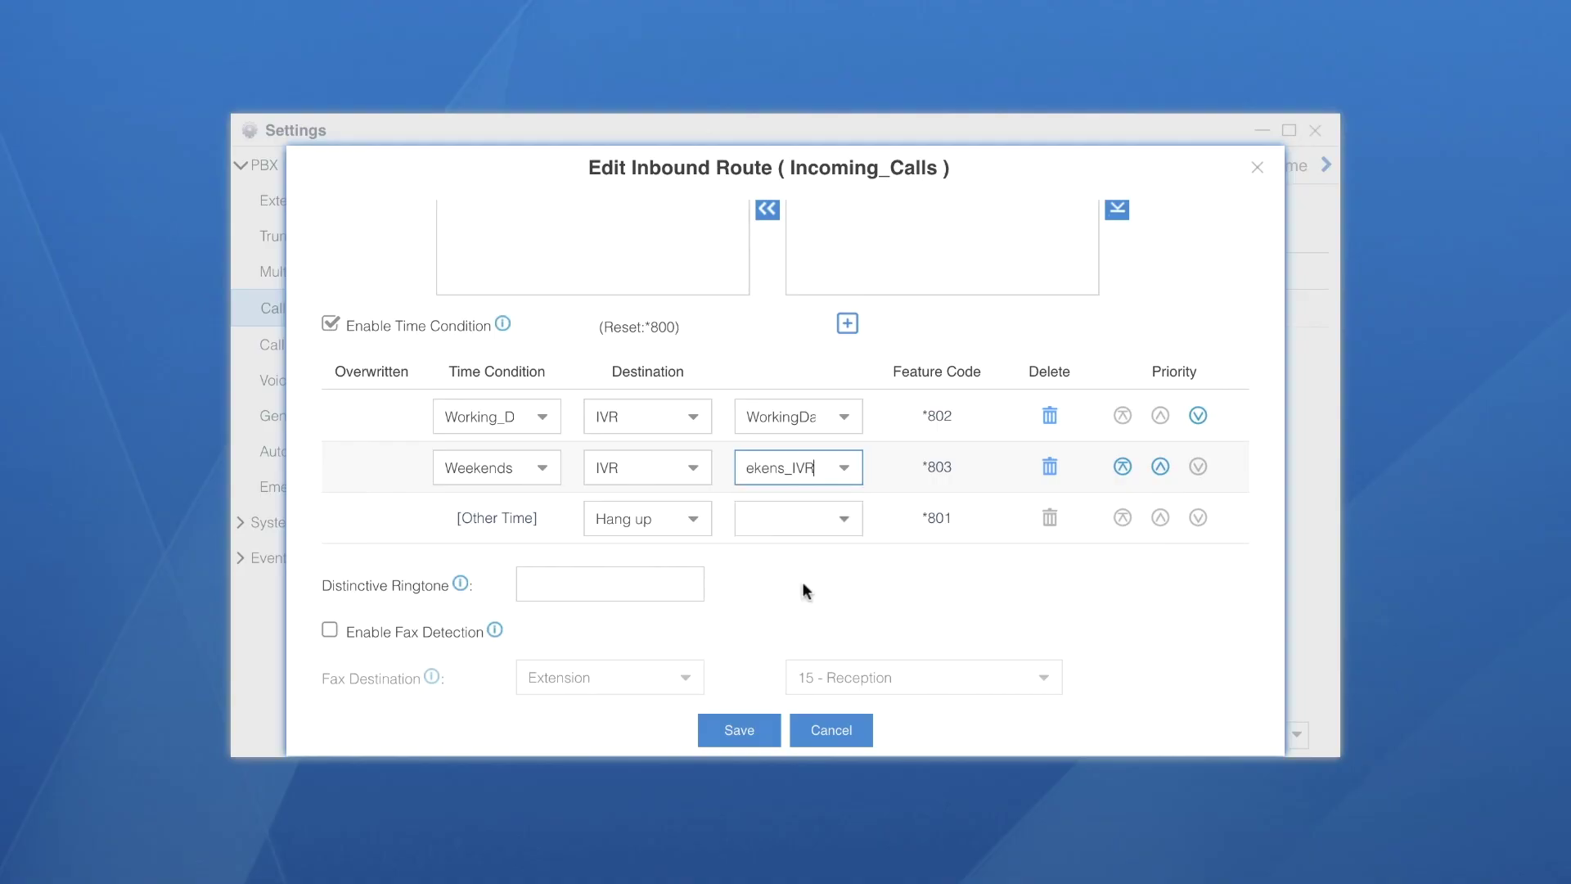
pyautogui.click(739, 729)
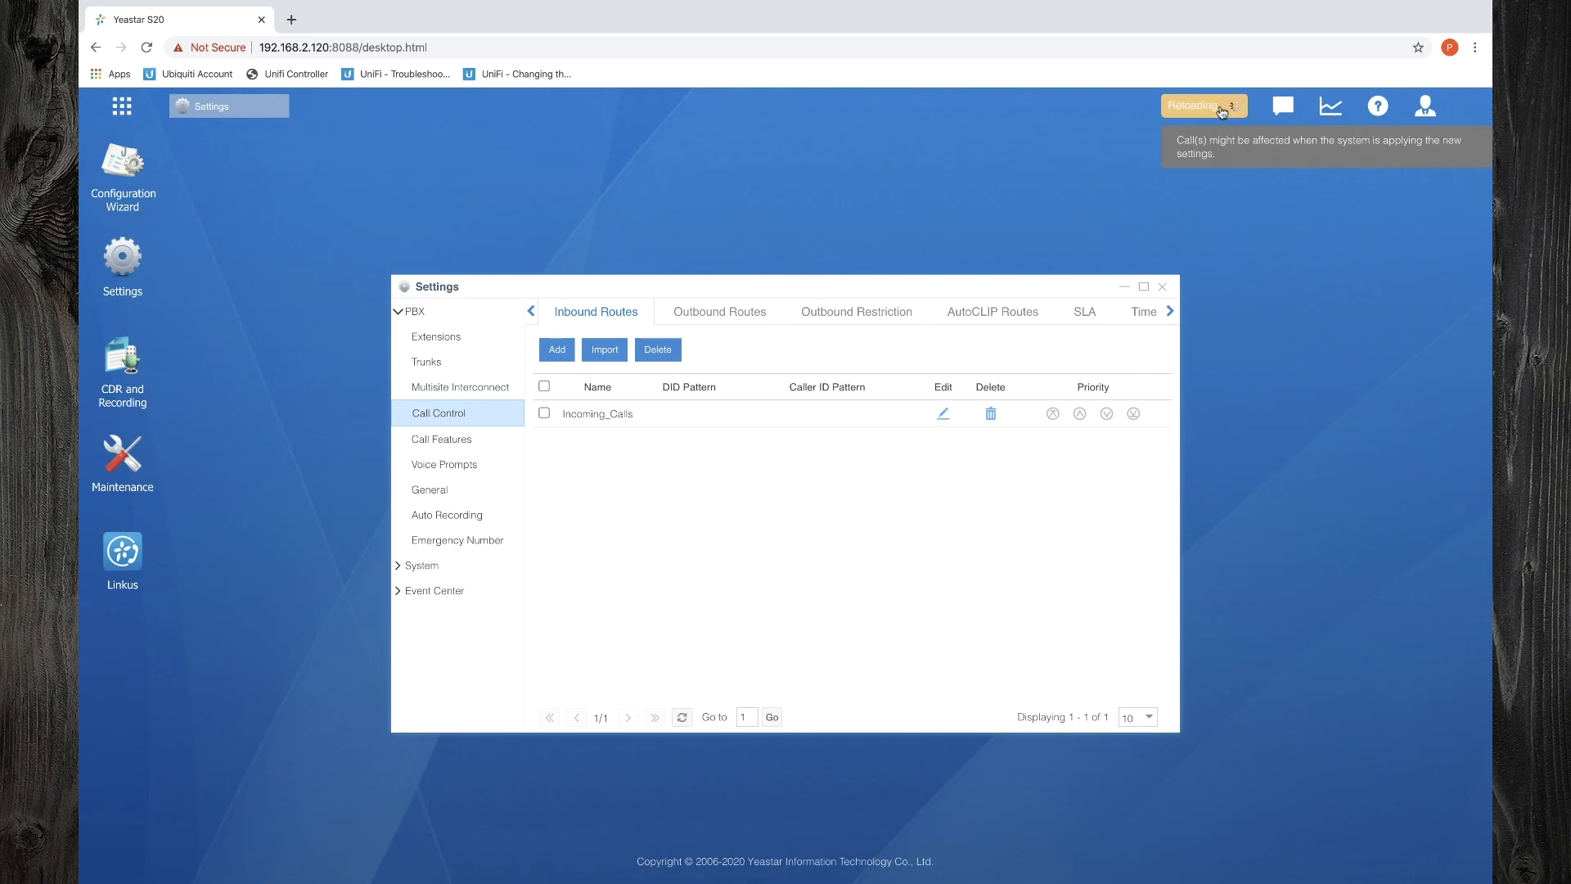
# In Voice Prompts > Custom Prompts, play WeekendsRec to extension 18
pyautogui.click(1162, 287)
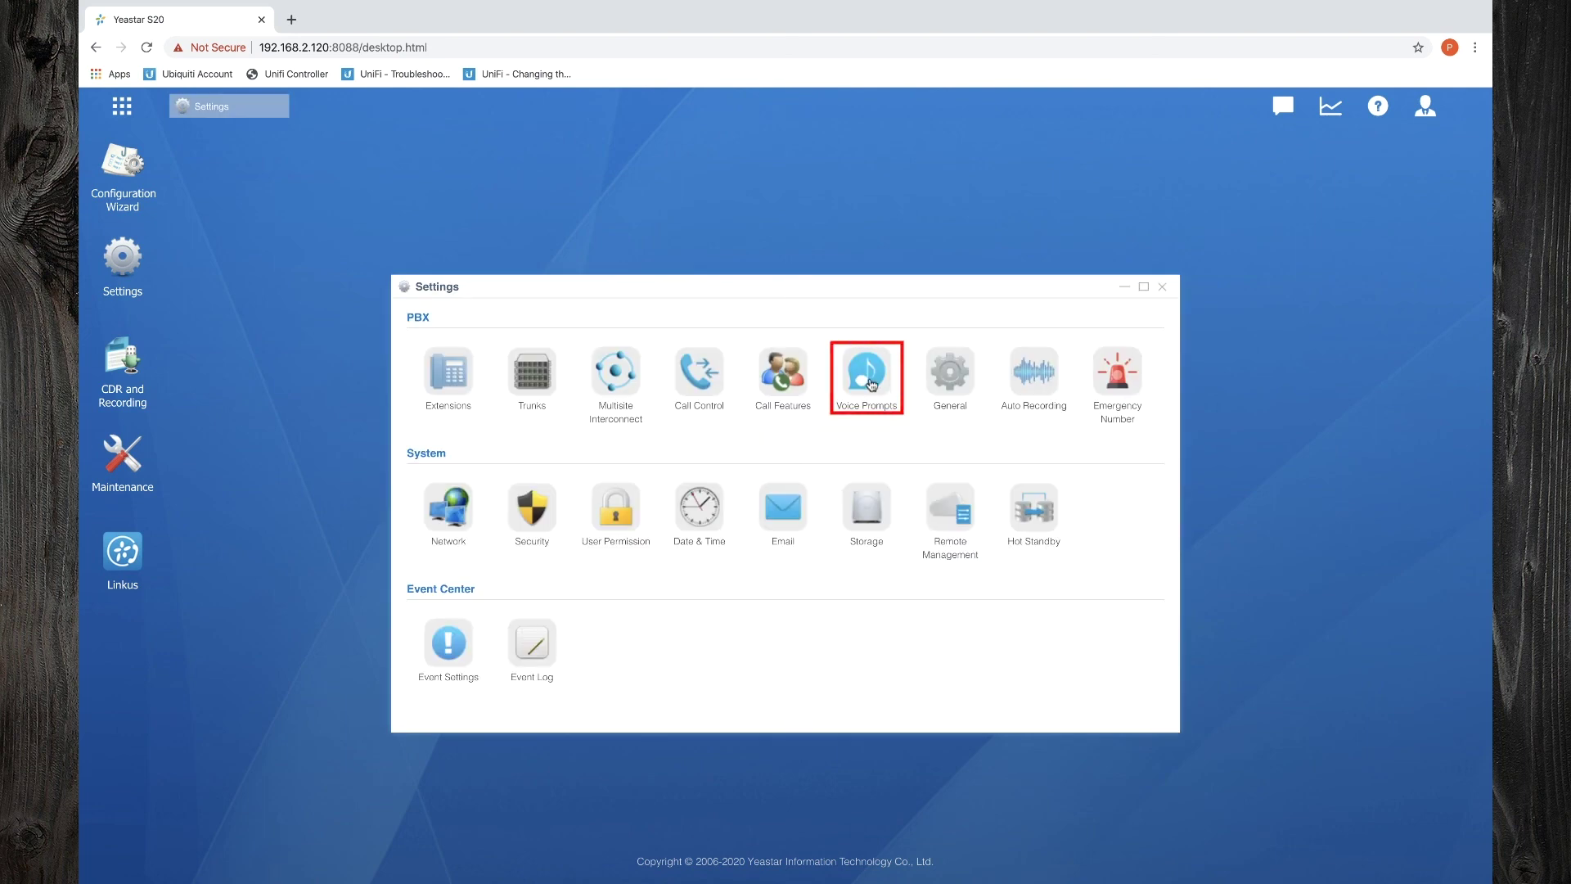
pyautogui.click(870, 377)
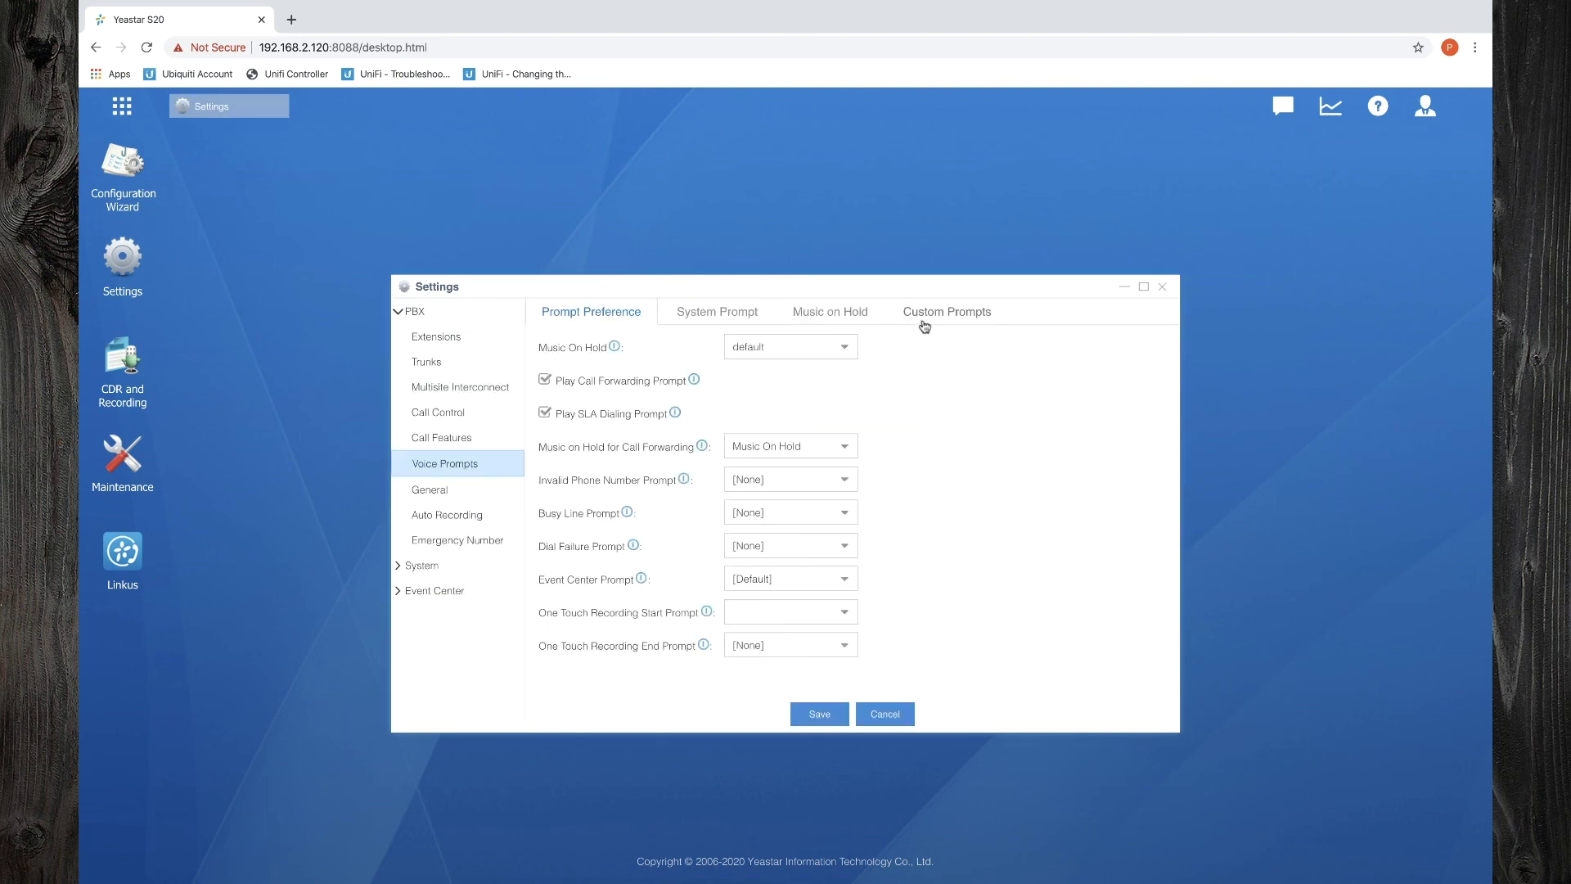
pyautogui.click(925, 324)
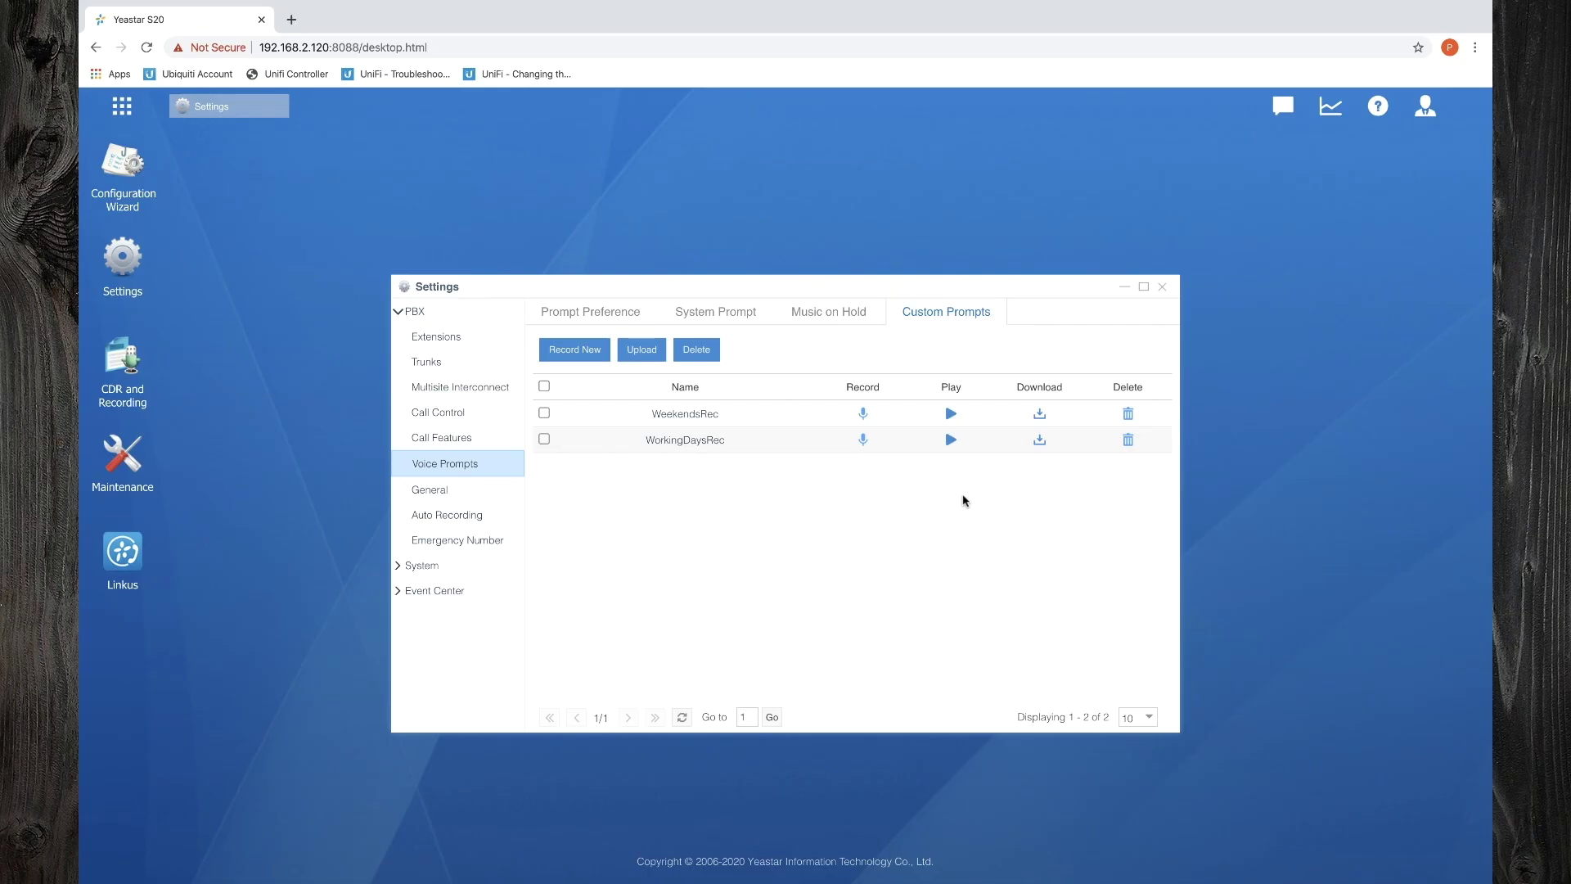
pyautogui.click(951, 415)
pyautogui.click(847, 523)
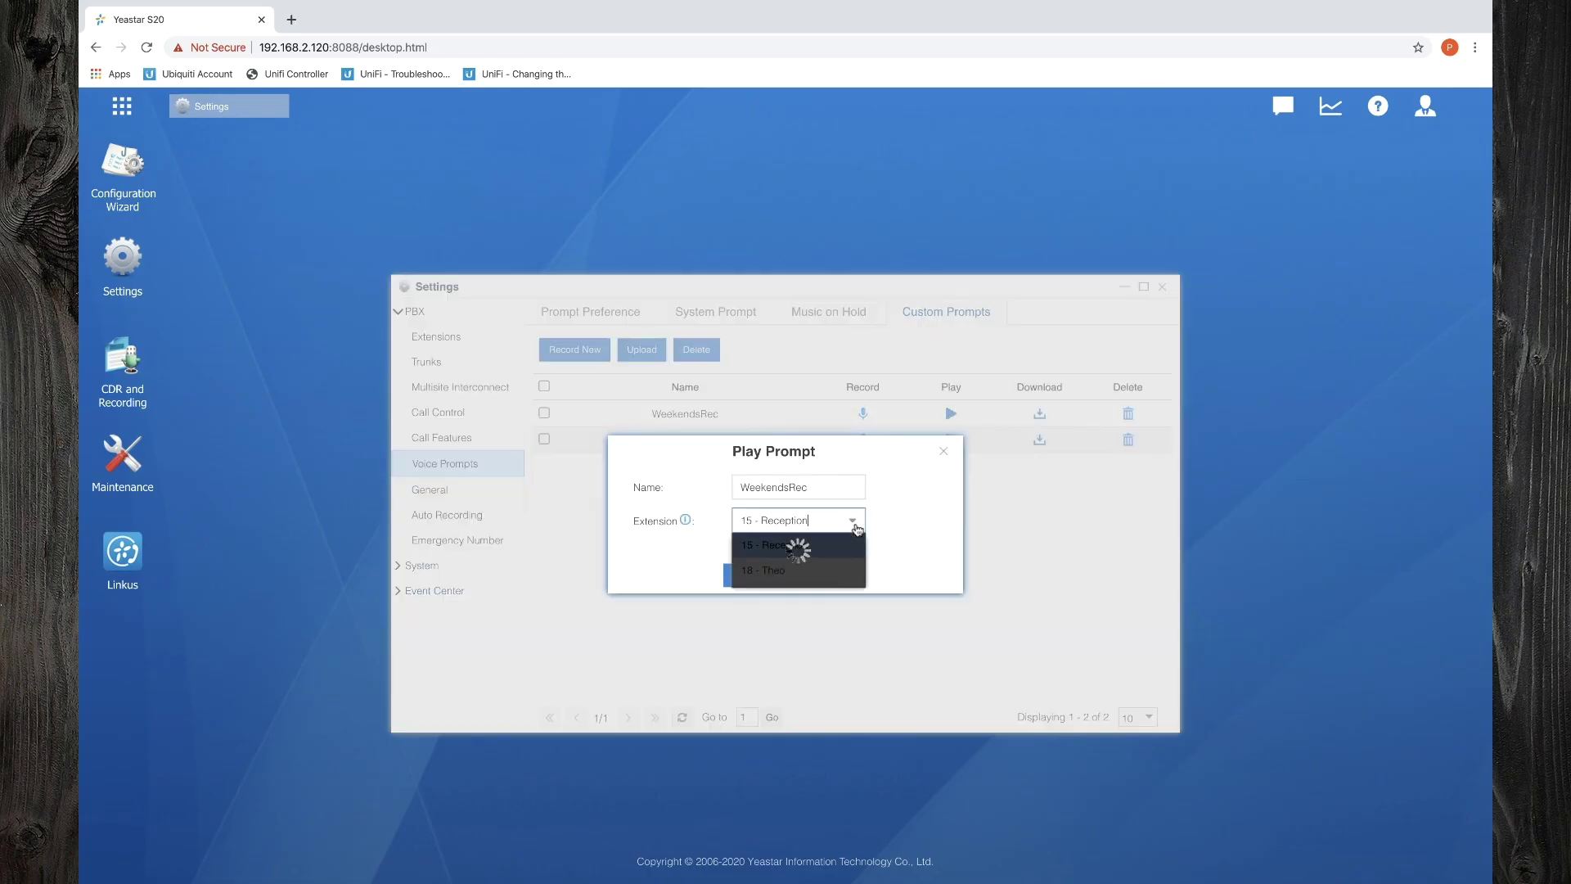
pyautogui.click(765, 565)
pyautogui.click(752, 575)
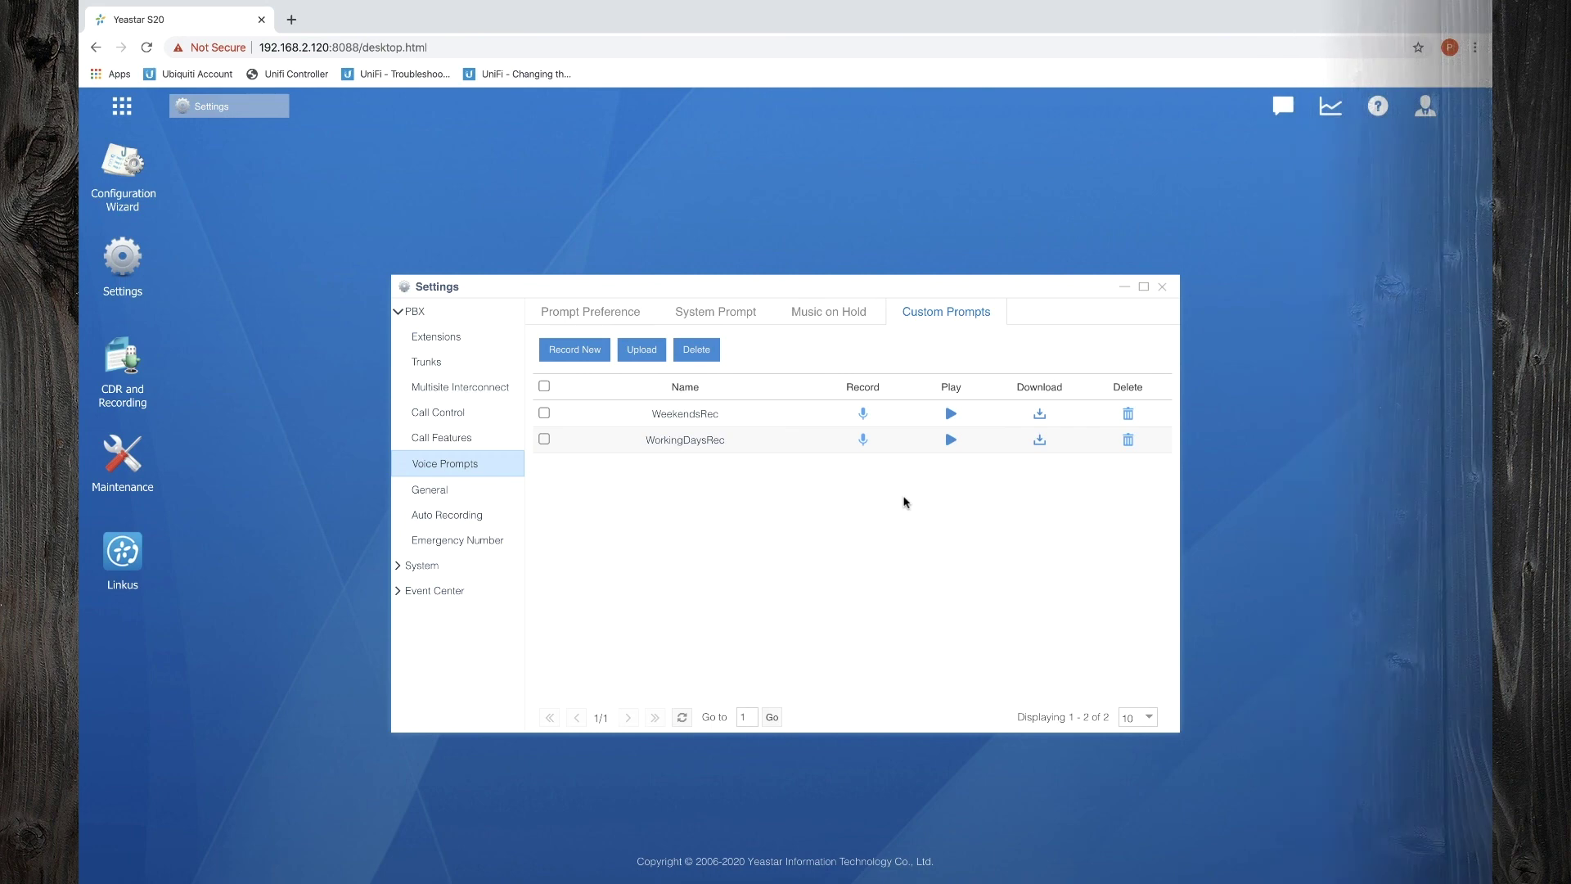
# Play the WorkingDaysRec prompt to extension 18
pyautogui.click(950, 442)
pyautogui.click(826, 517)
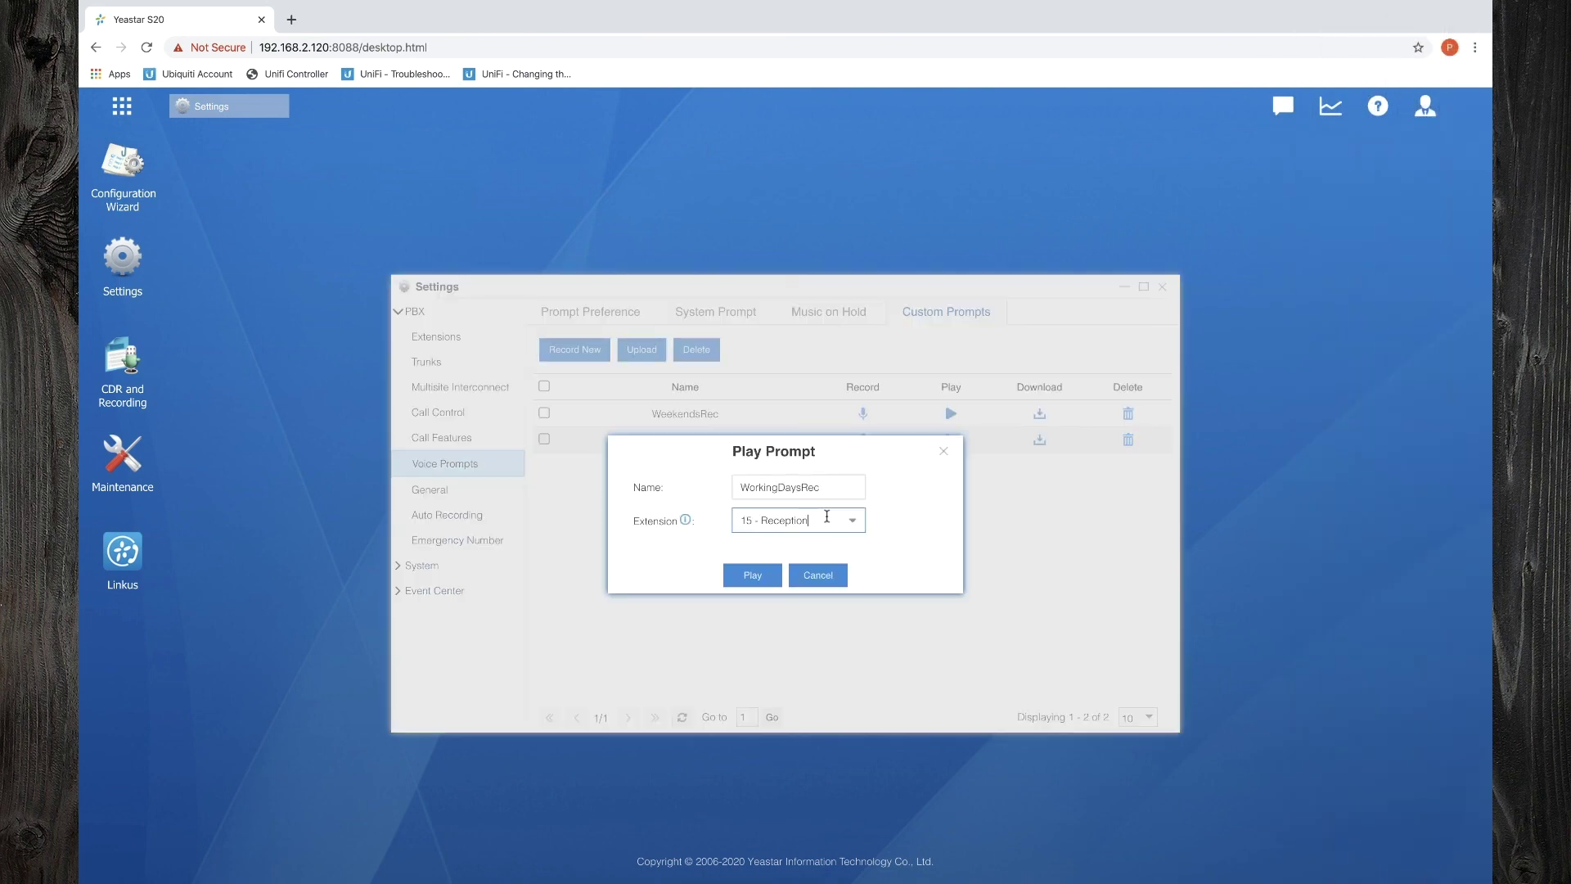
pyautogui.click(843, 526)
pyautogui.click(763, 569)
pyautogui.click(756, 576)
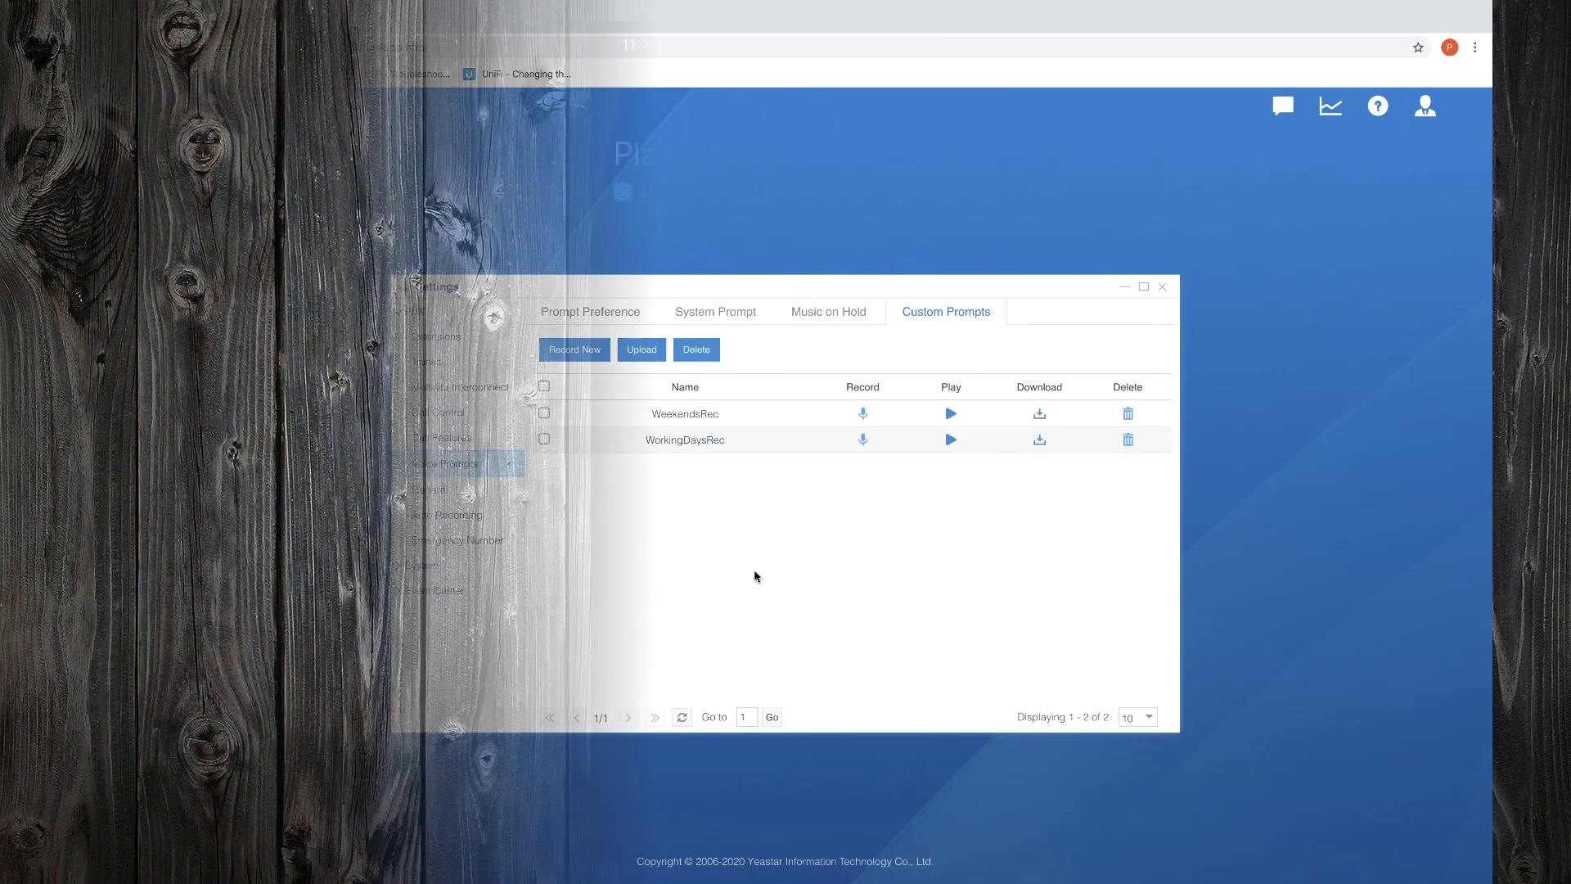